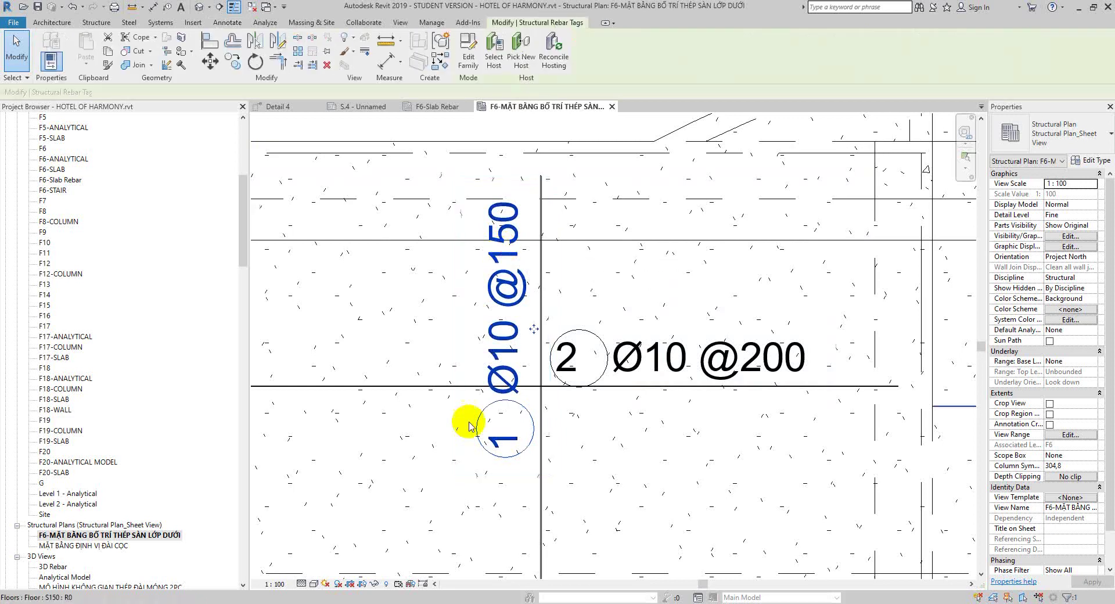
pyautogui.click(497, 427)
pyautogui.click(472, 65)
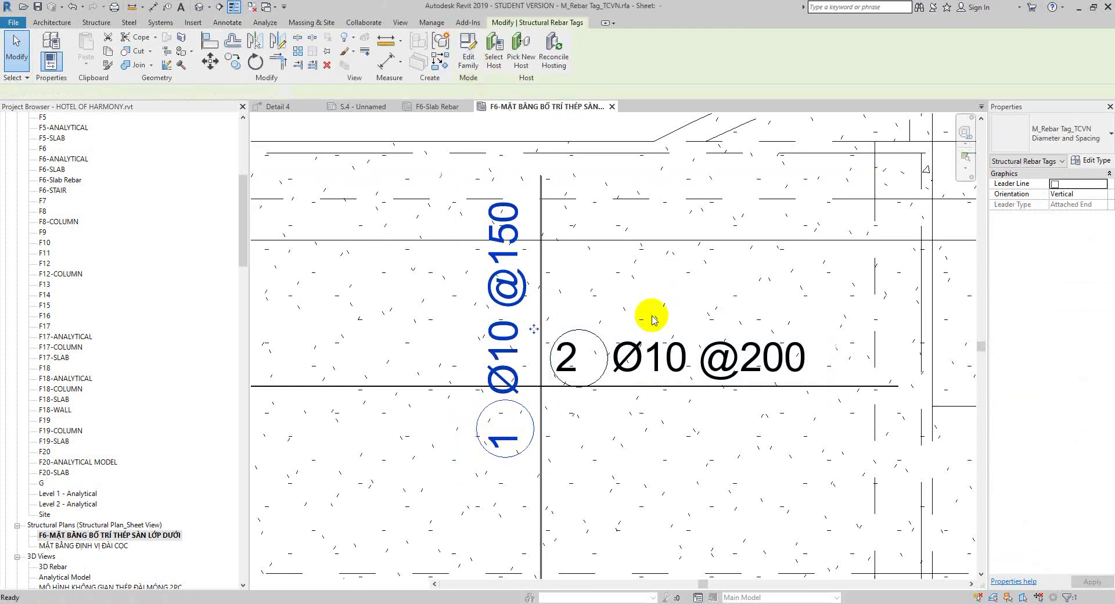
pyautogui.scroll(1, 592, 363)
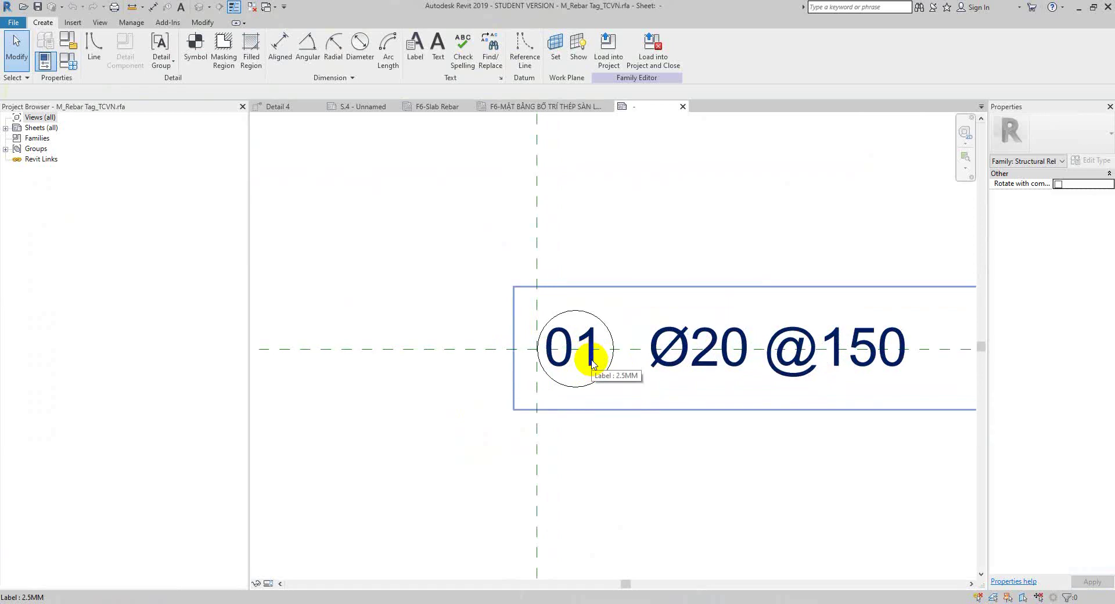
pyautogui.click(508, 108)
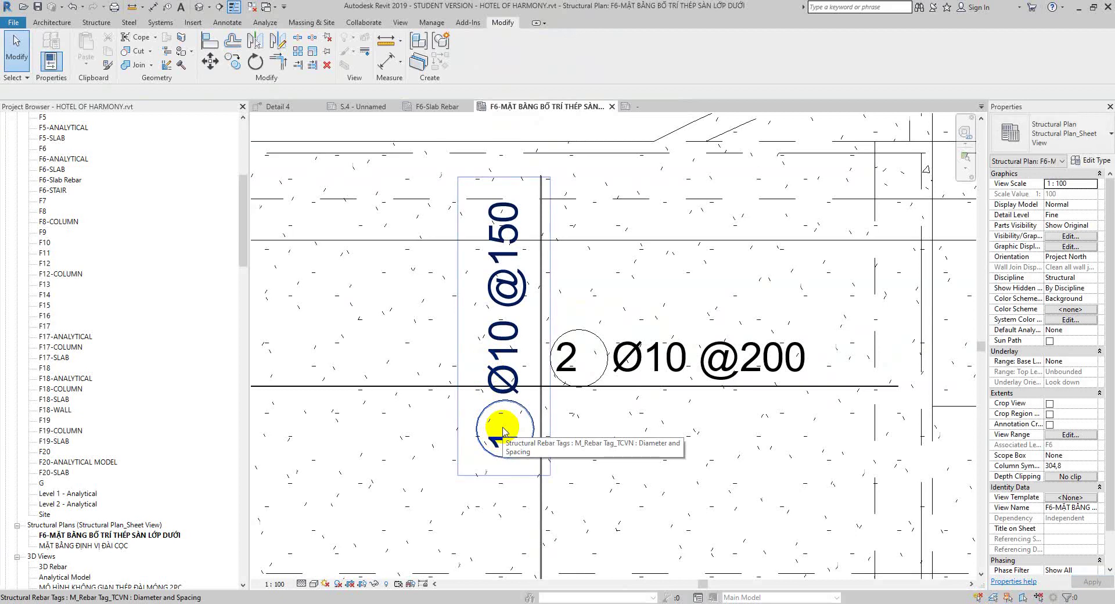
pyautogui.click(639, 108)
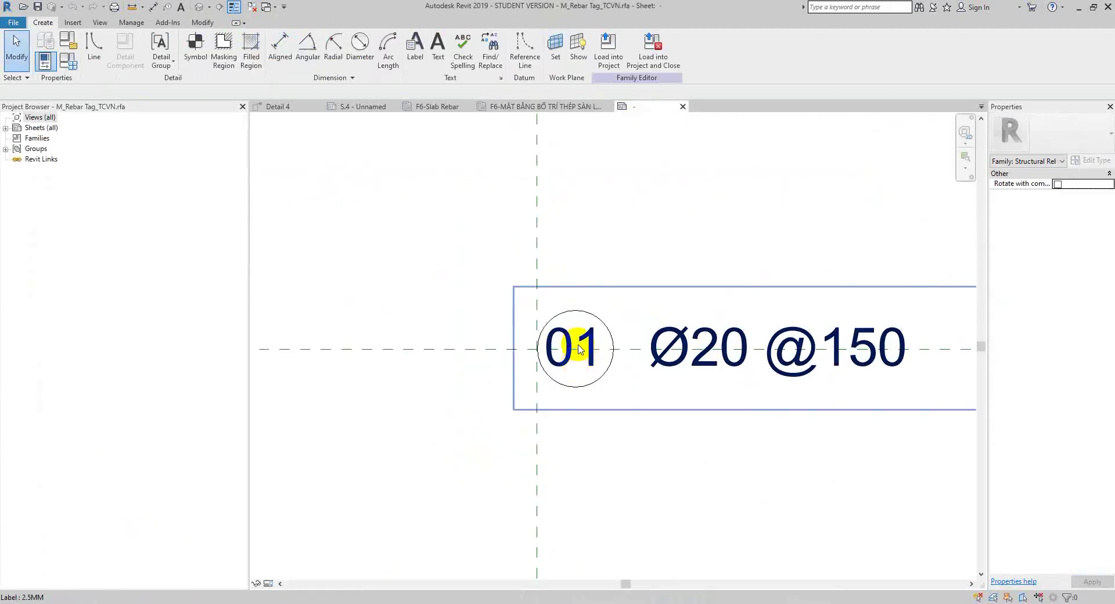
pyautogui.click(579, 348)
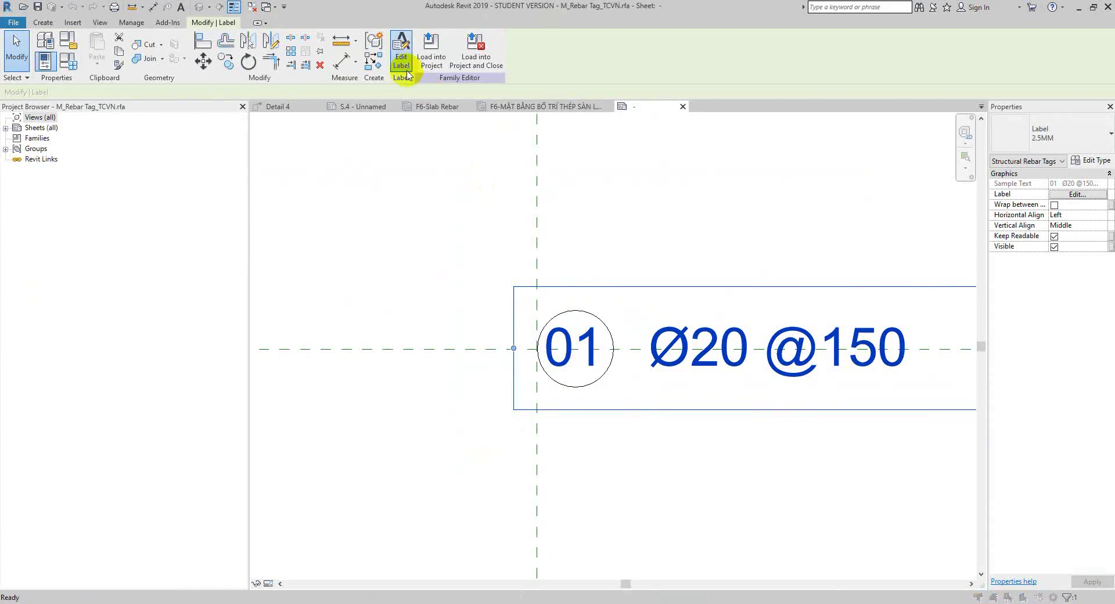
# - Change the label's Rebar Number sample value from 01 to 1
pyautogui.click(399, 51)
pyautogui.click(615, 123)
pyautogui.doubleClick(587, 122)
pyautogui.write('1')
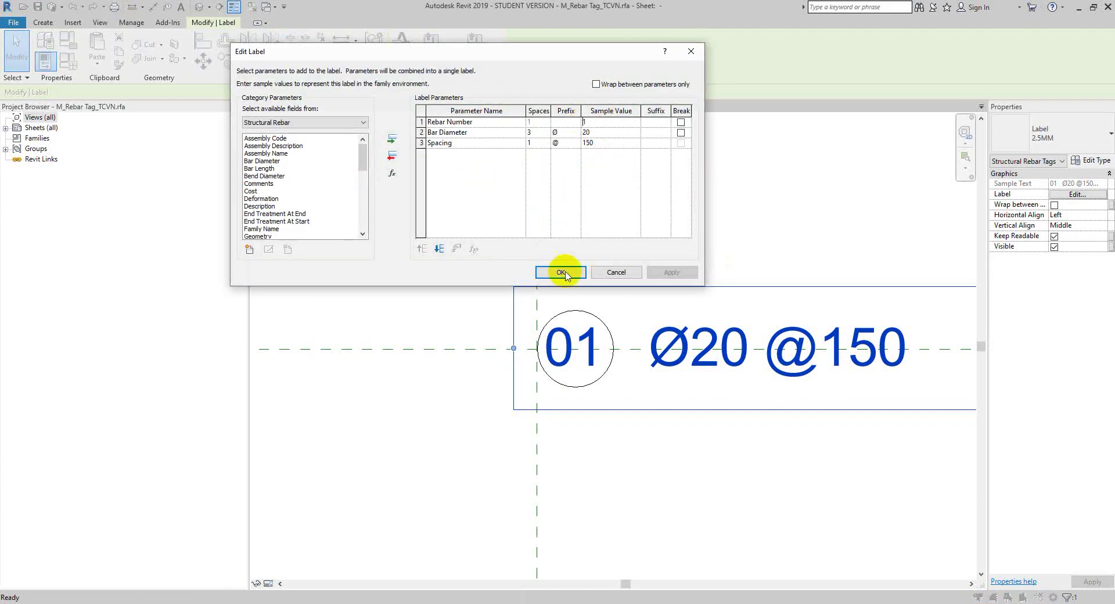
pyautogui.click(561, 273)
# - Nudge the label slightly right and set its sample rebar number to 11
pyautogui.click(610, 259)
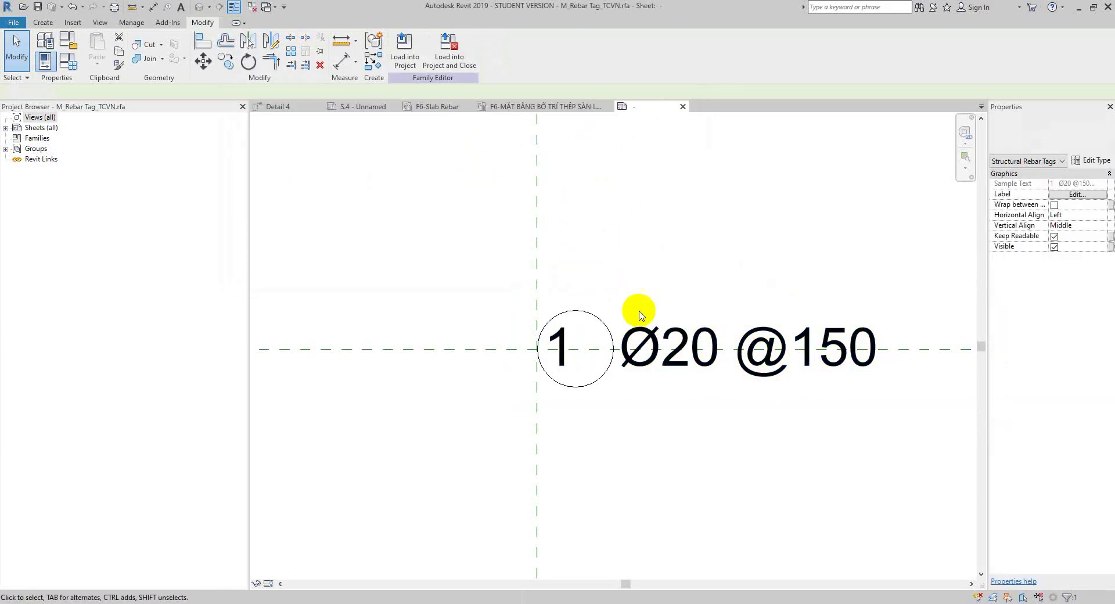
pyautogui.click(636, 335)
pyautogui.press('Right')
pyautogui.press('Right')
pyautogui.press('Right')
pyautogui.press('Right')
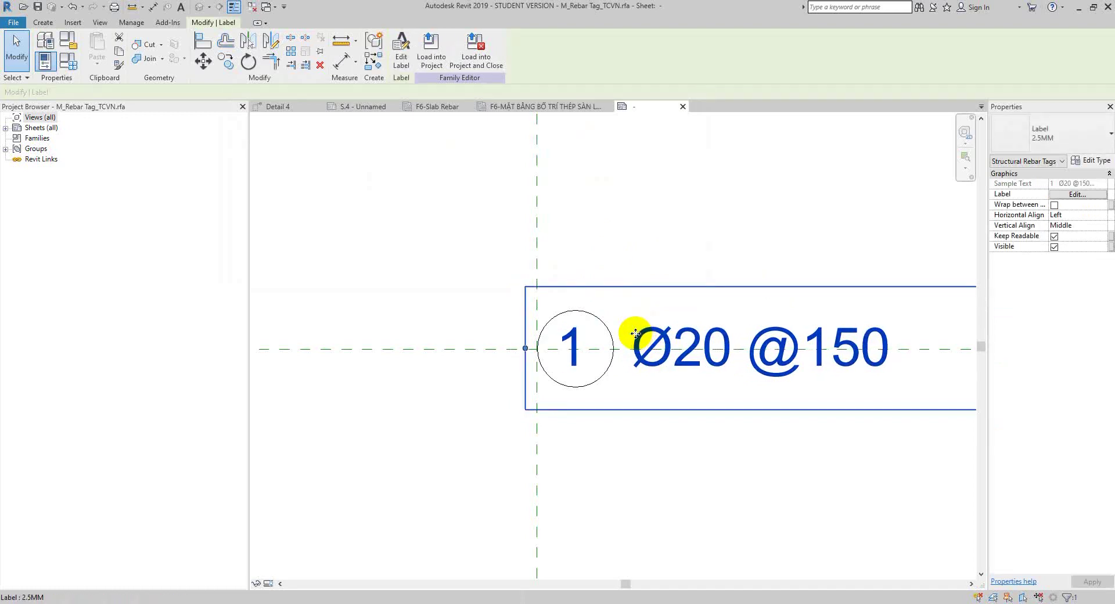
pyautogui.press('Right')
pyautogui.press('Right')
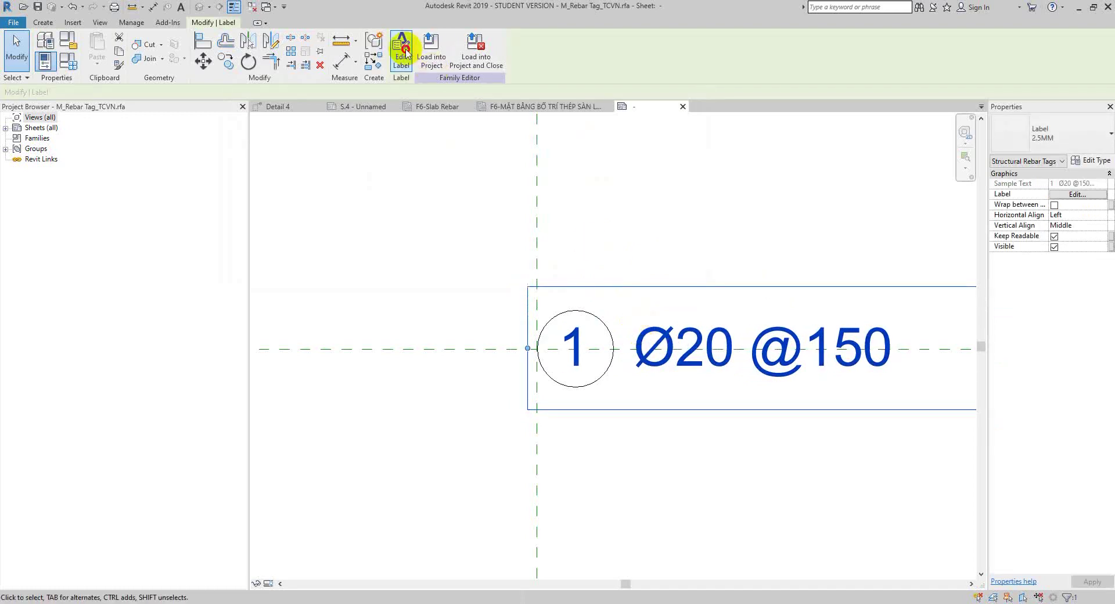
pyautogui.click(401, 47)
pyautogui.write('11')
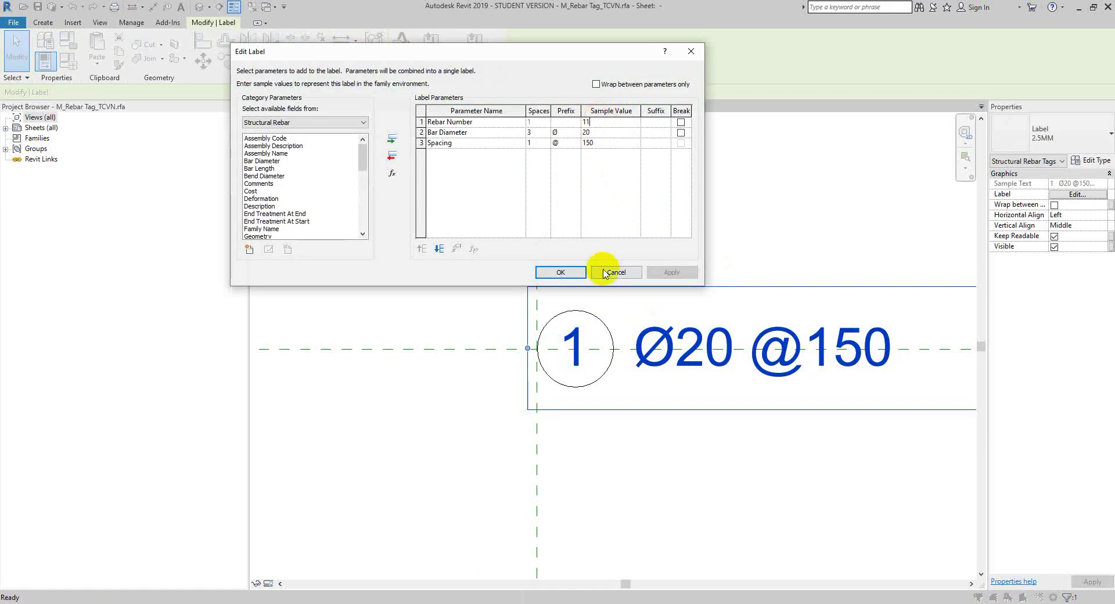
pyautogui.click(558, 273)
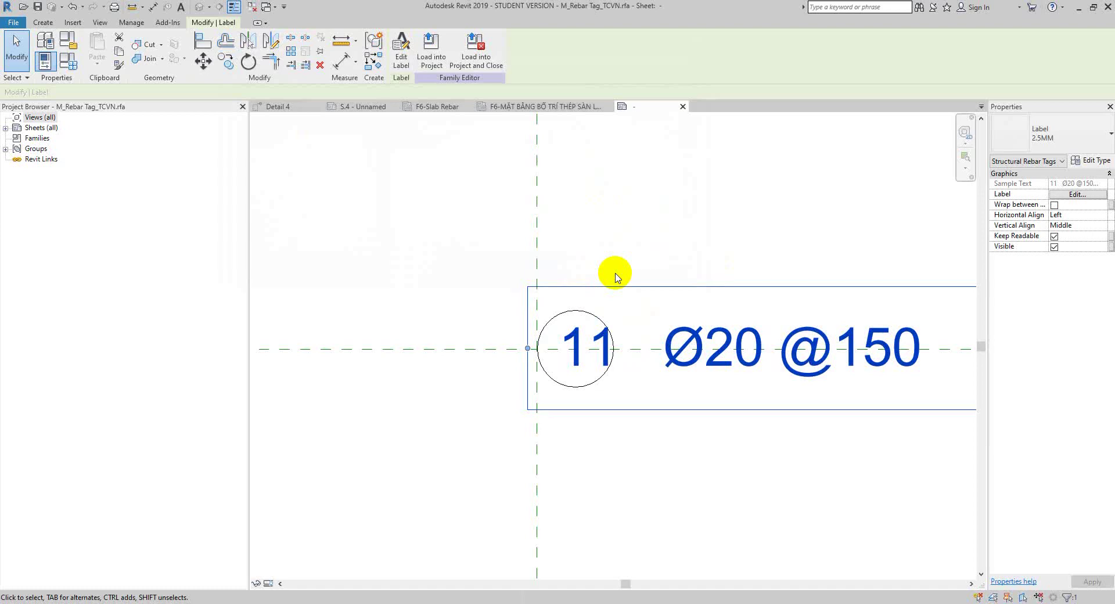
pyautogui.click(617, 277)
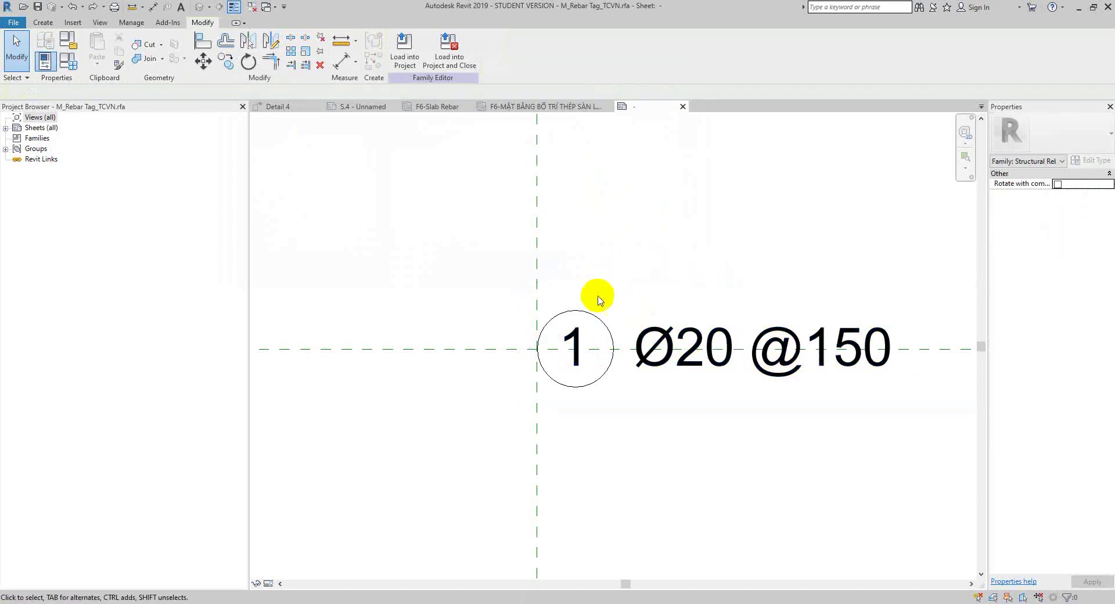
pyautogui.click(586, 311)
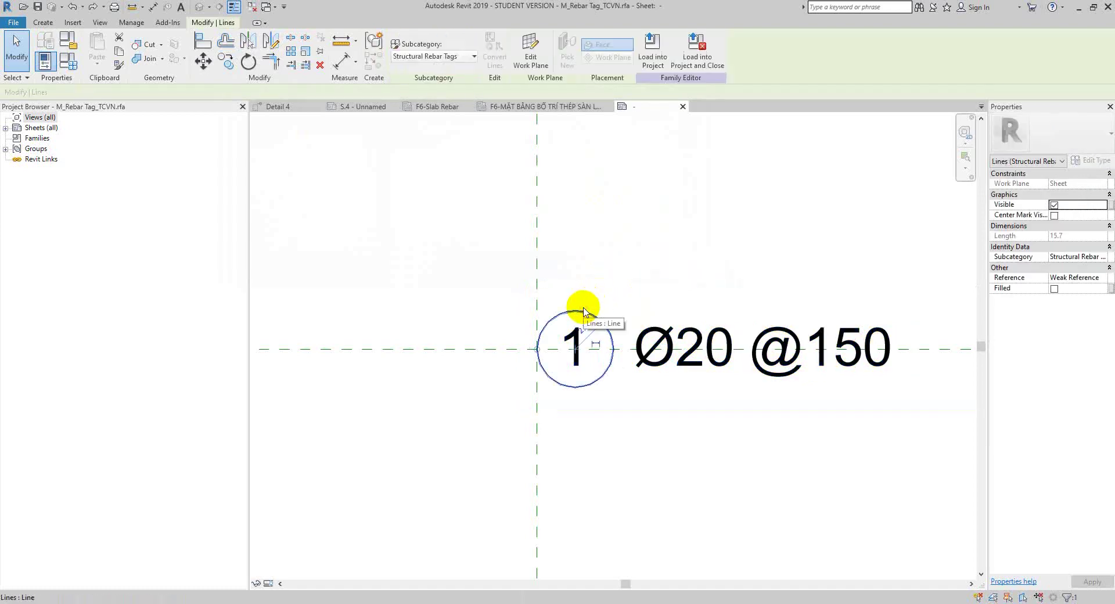
pyautogui.click(658, 352)
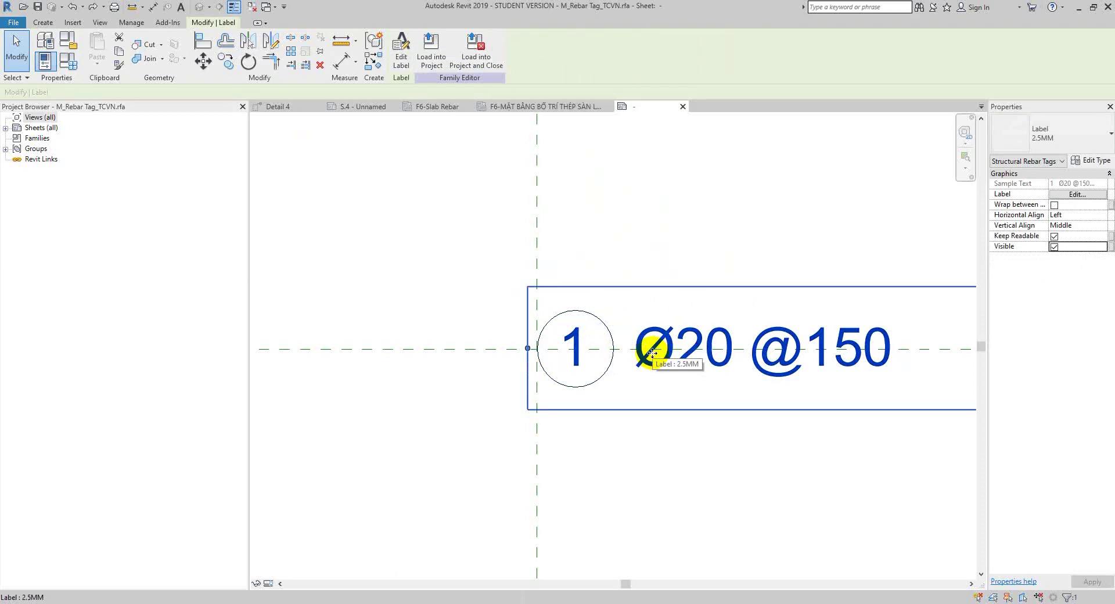
pyautogui.moveTo(679, 227); pyautogui.dragTo(540, 234, button='middle')
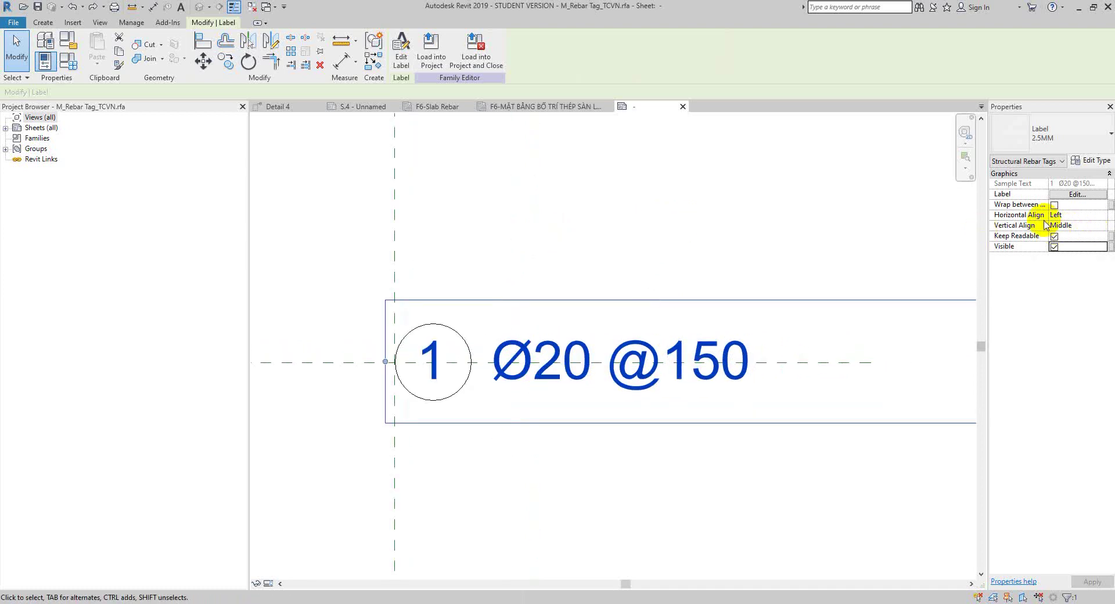
pyautogui.scroll(-1, 779, 275)
pyautogui.scroll(-1, 796, 269)
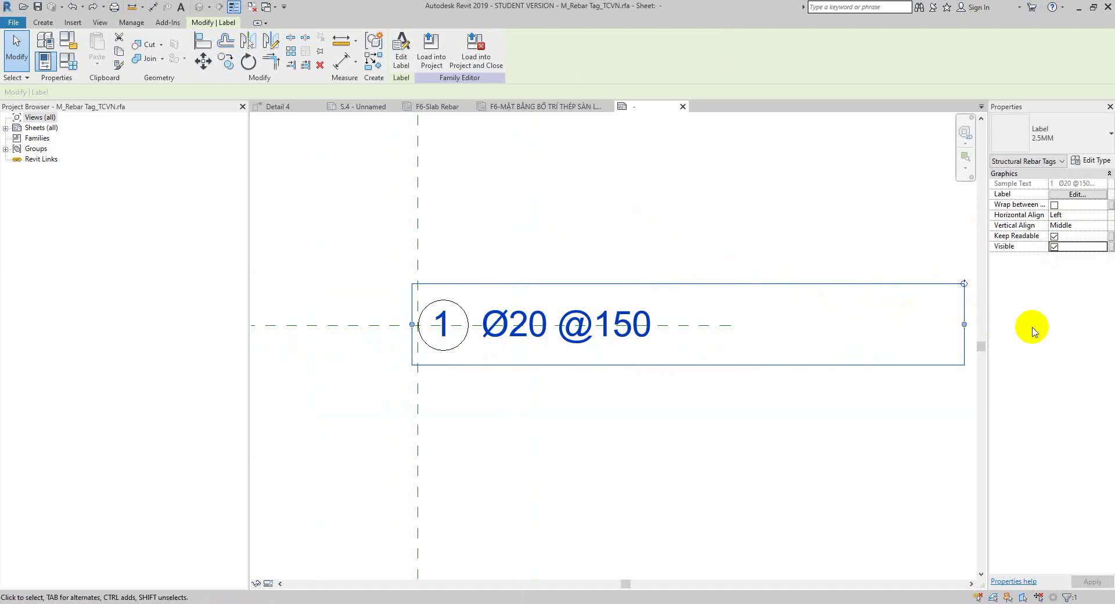
# - Set the label's sample rebar number to 15 and its horizontal alignment to Right
pyautogui.click(401, 49)
pyautogui.write('5')
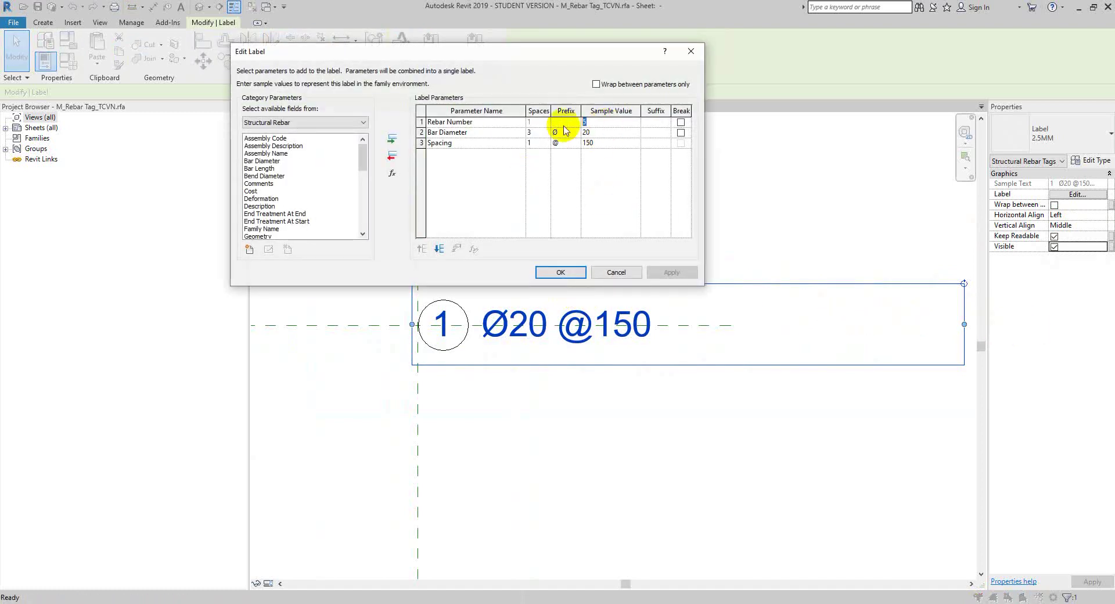
pyautogui.write('5')
pyautogui.click(560, 272)
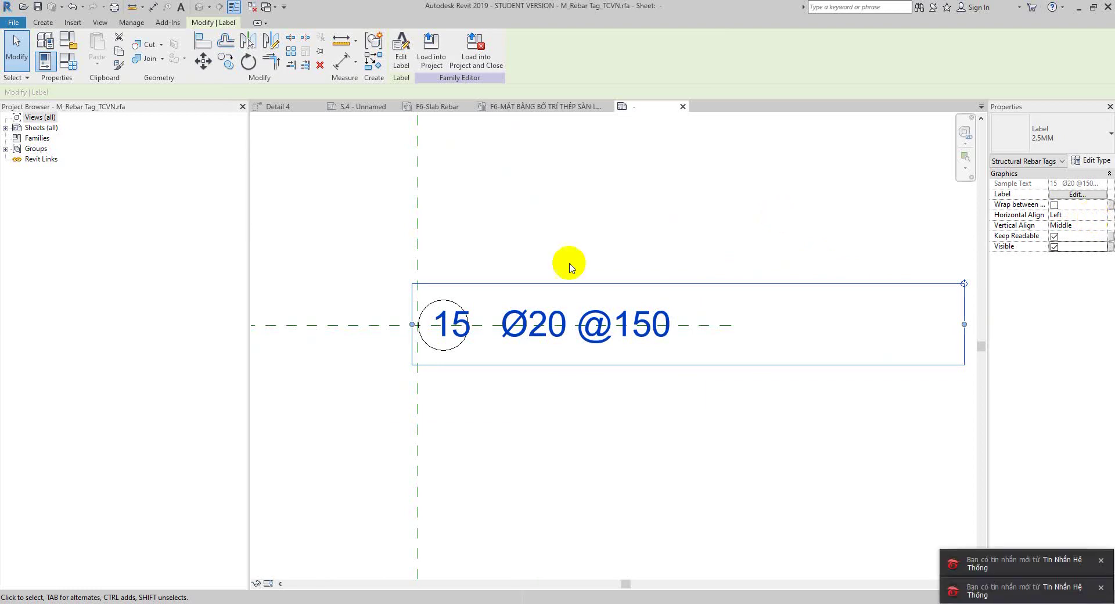
pyautogui.click(1102, 217)
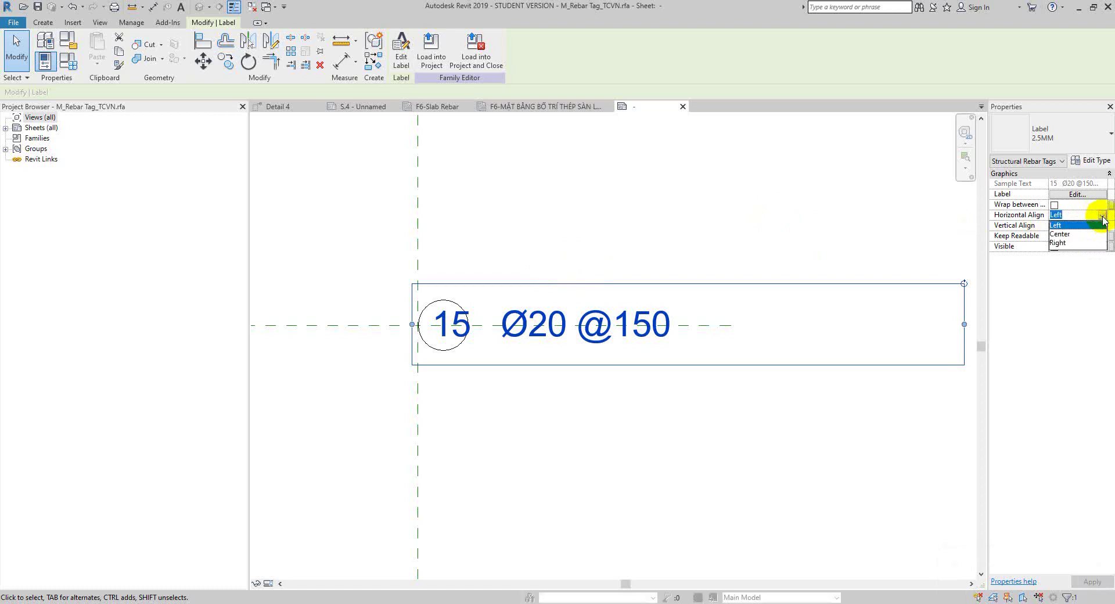
pyautogui.click(1057, 243)
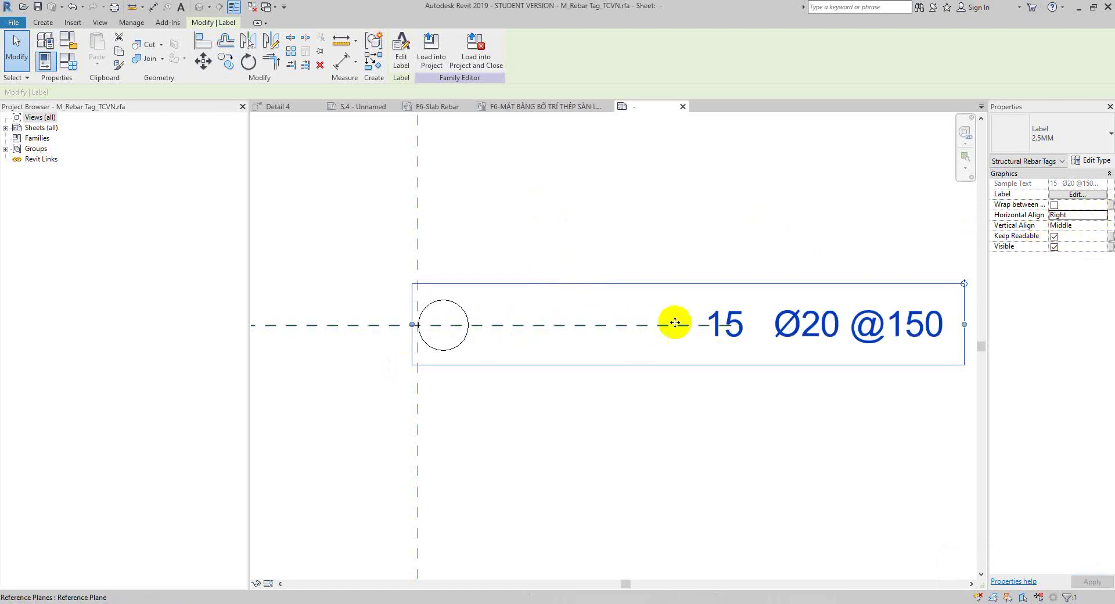
# - Drag the label left over the circle; try sample value 1, then undo back to 15
pyautogui.moveTo(739, 317); pyautogui.dragTo(457, 318)
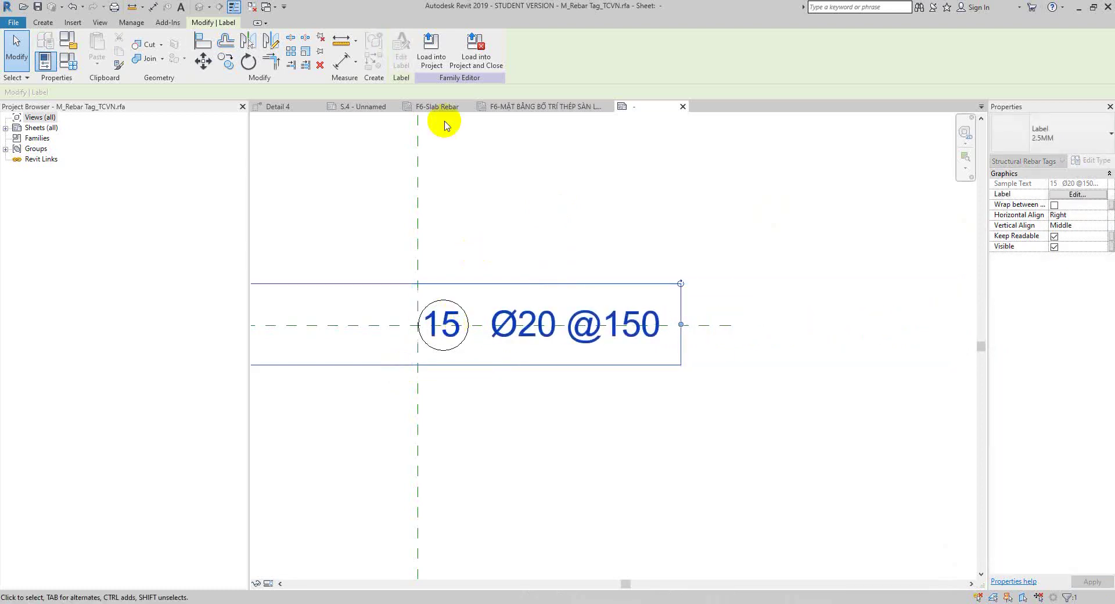
pyautogui.click(402, 61)
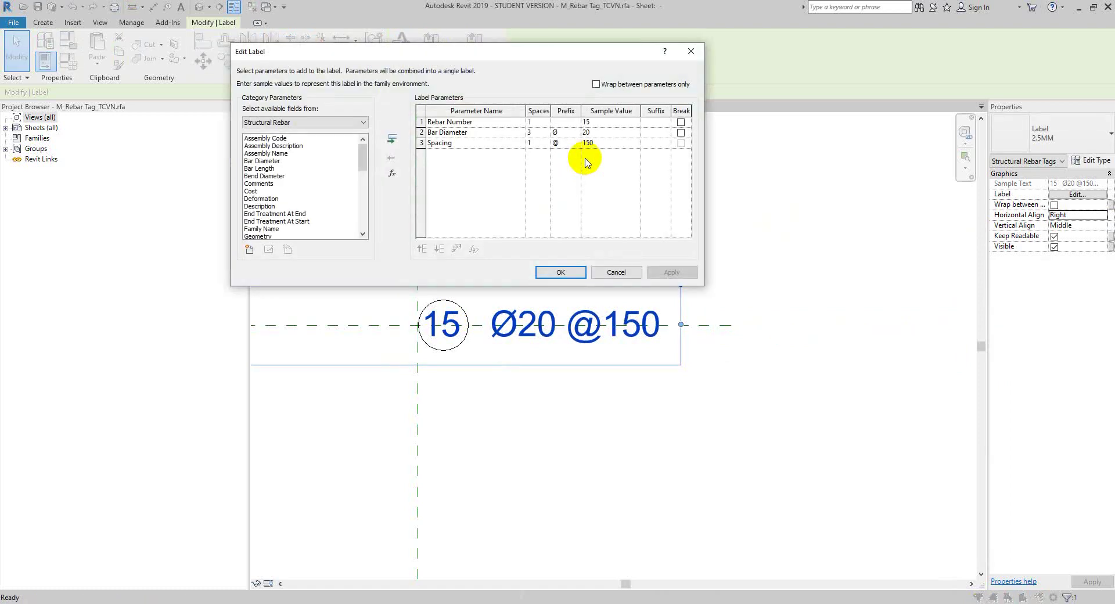
pyautogui.write('1')
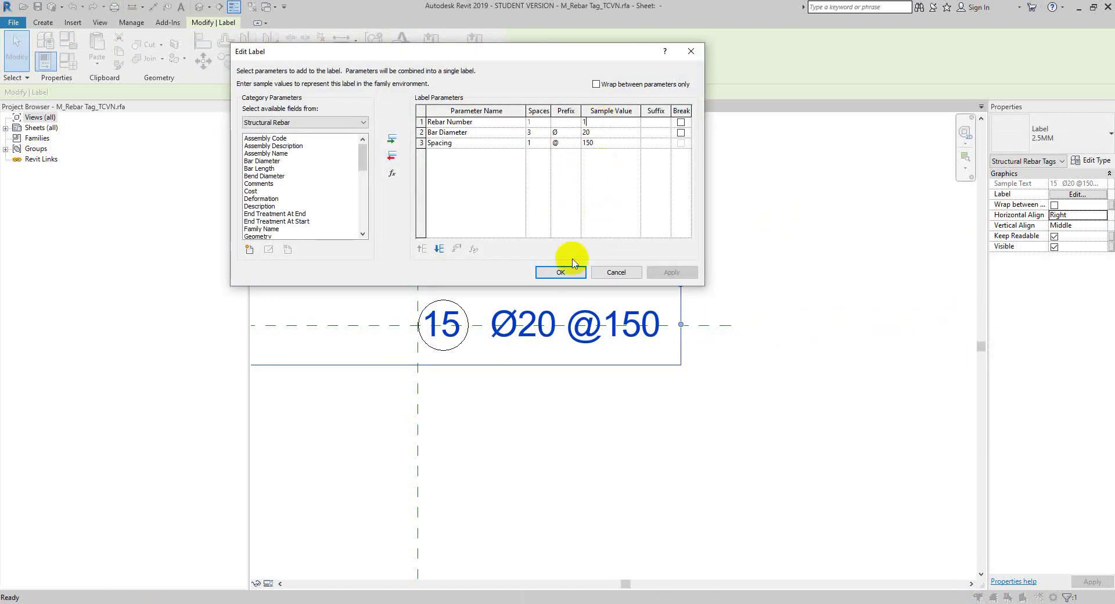
pyautogui.click(562, 273)
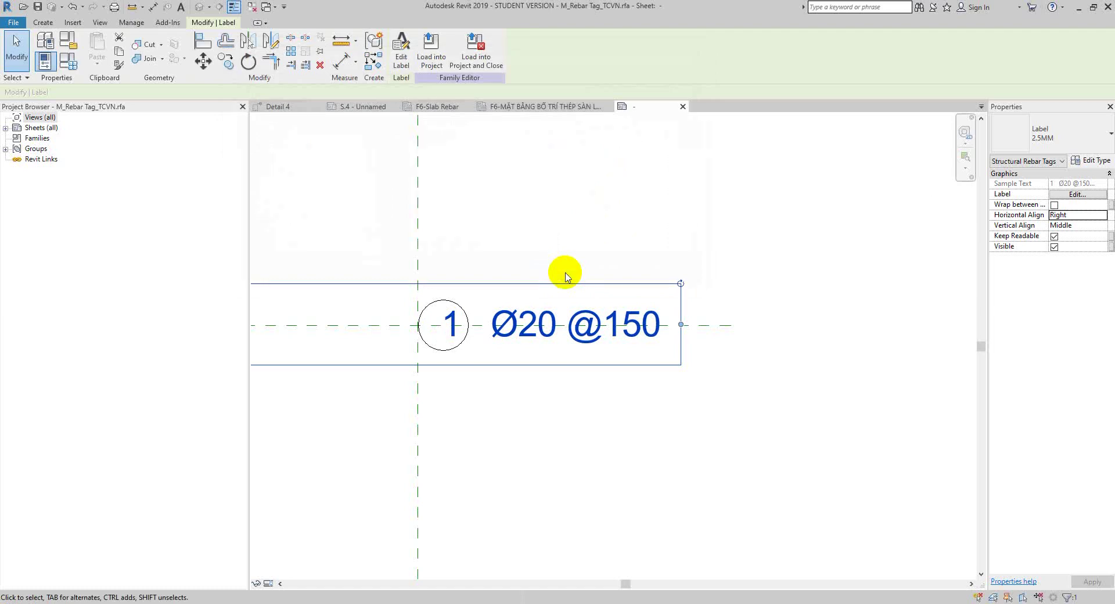
pyautogui.hotkey('ctrl', 'z')
# - Try moving and rotating the label, undoing both attempts, and reselect it
pyautogui.moveTo(511, 328); pyautogui.dragTo(532, 398)
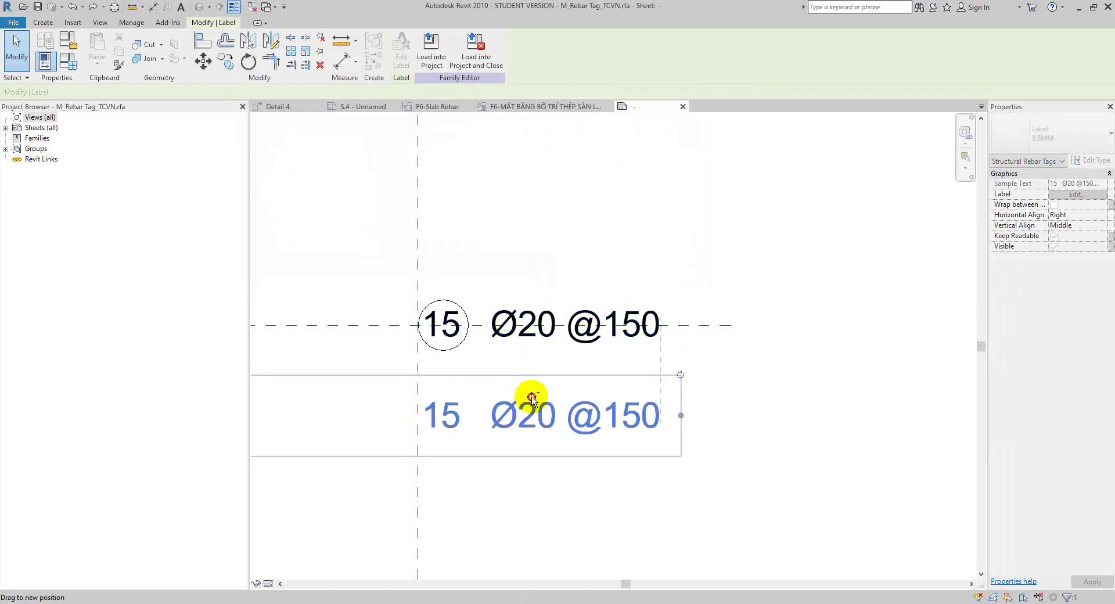
pyautogui.hotkey('ctrl', 'z')
pyautogui.click(530, 344)
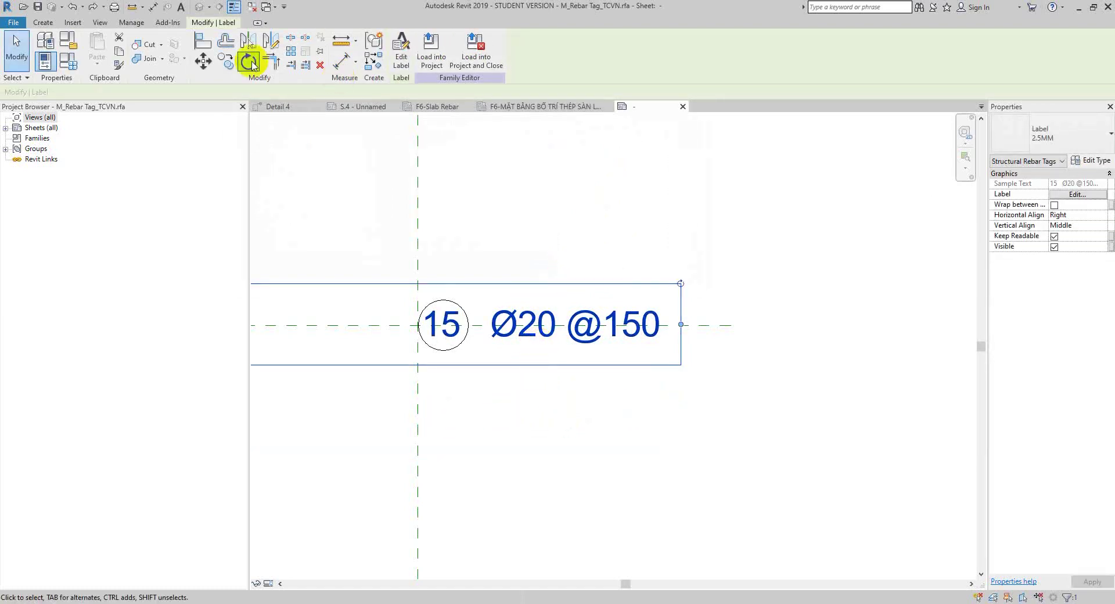
pyautogui.click(225, 61)
pyautogui.click(535, 240)
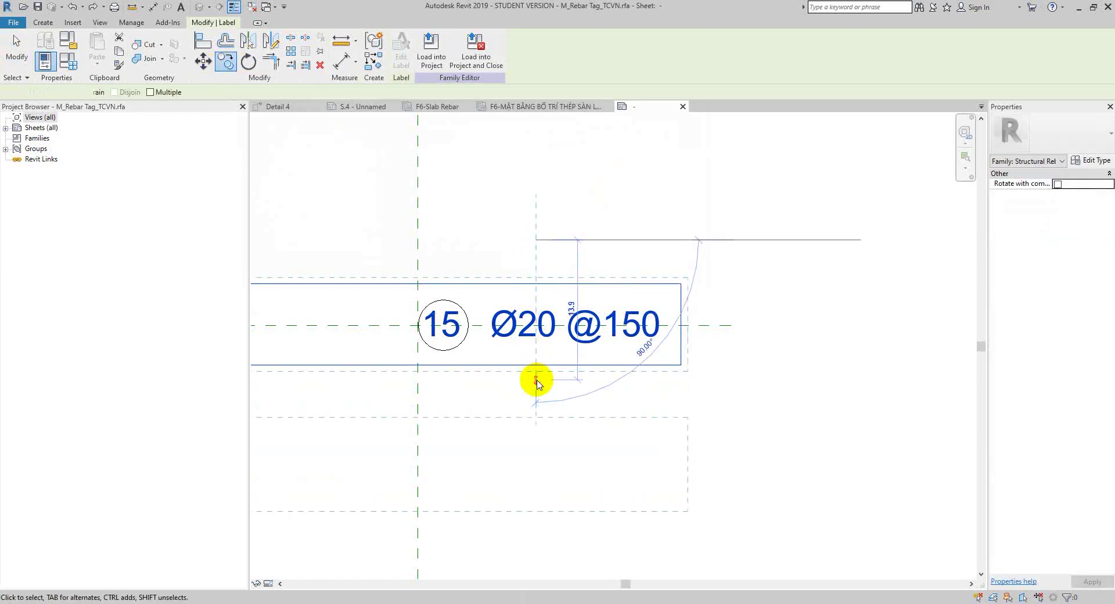
pyautogui.press('Escape')
pyautogui.click(521, 349)
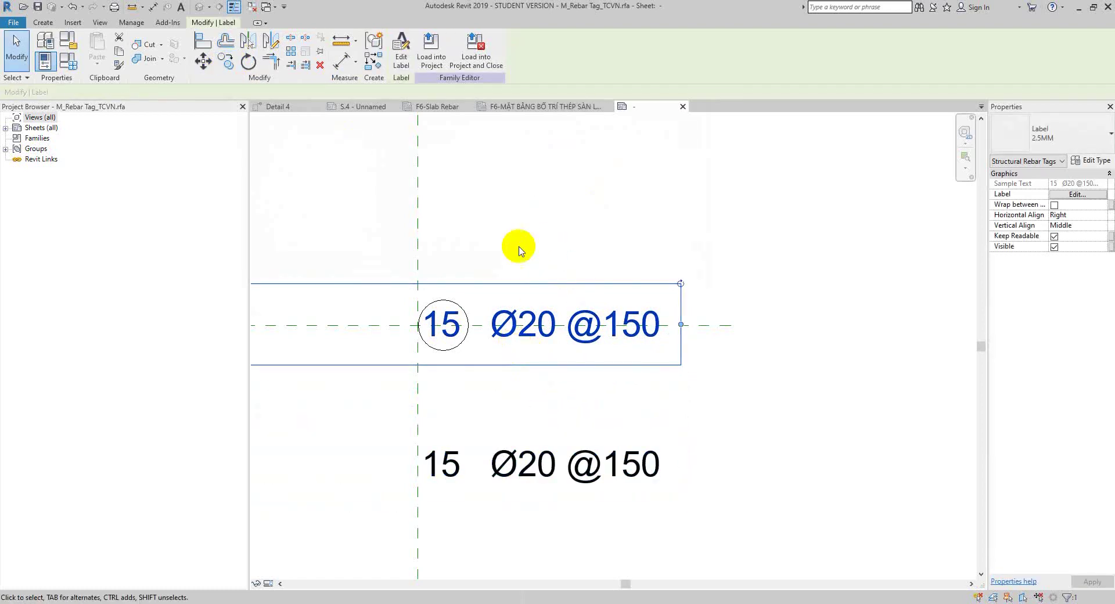
# - Remove Bar Diameter and Spacing from the label, leaving only Rebar Number 15
pyautogui.click(401, 46)
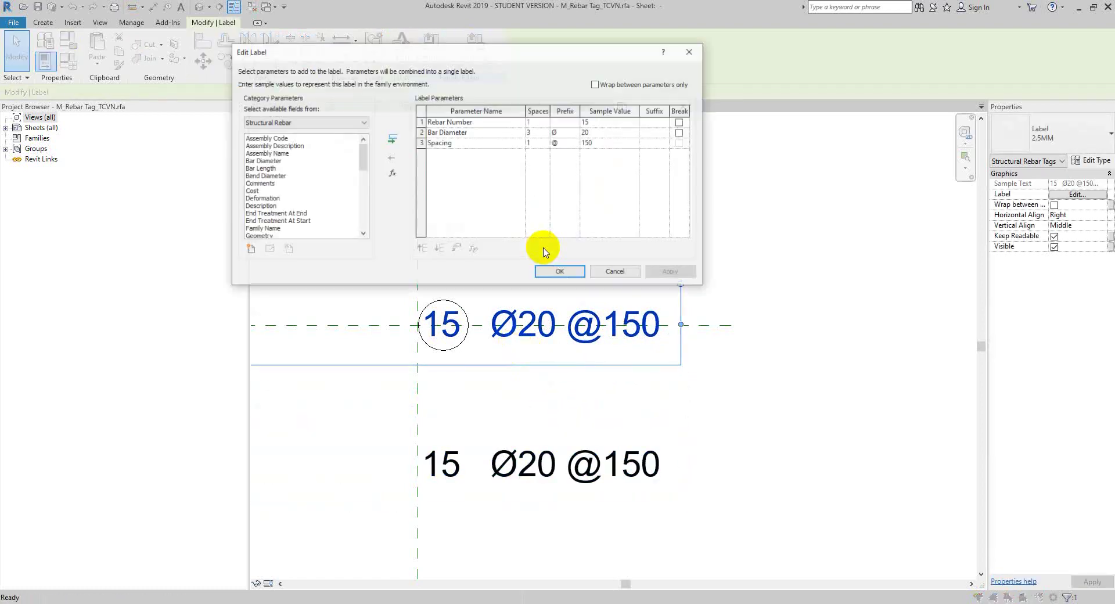
pyautogui.click(453, 132)
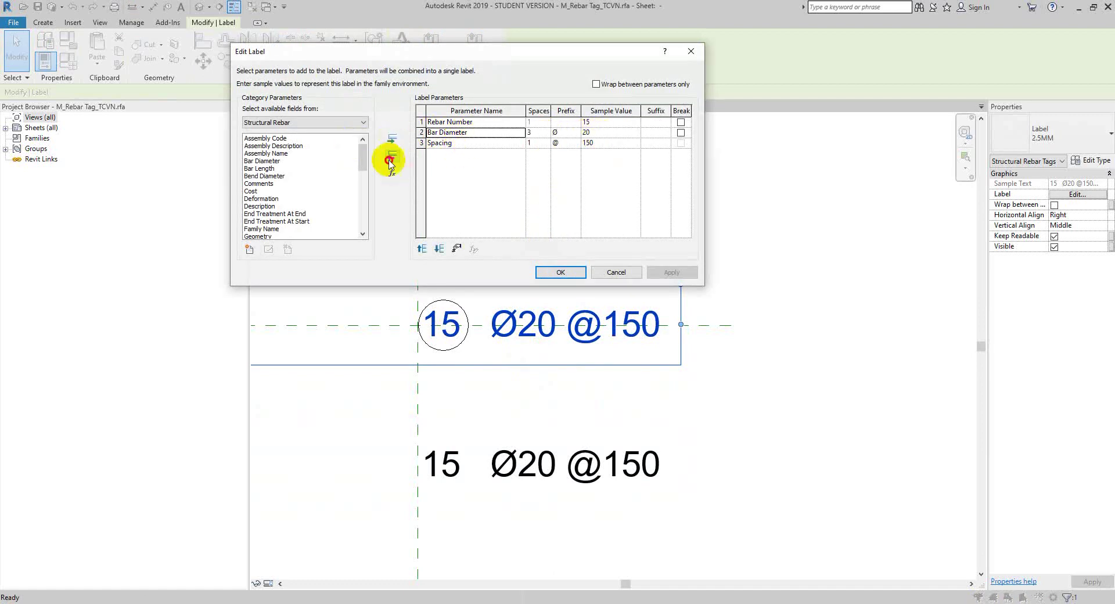
pyautogui.click(389, 161)
pyautogui.click(391, 156)
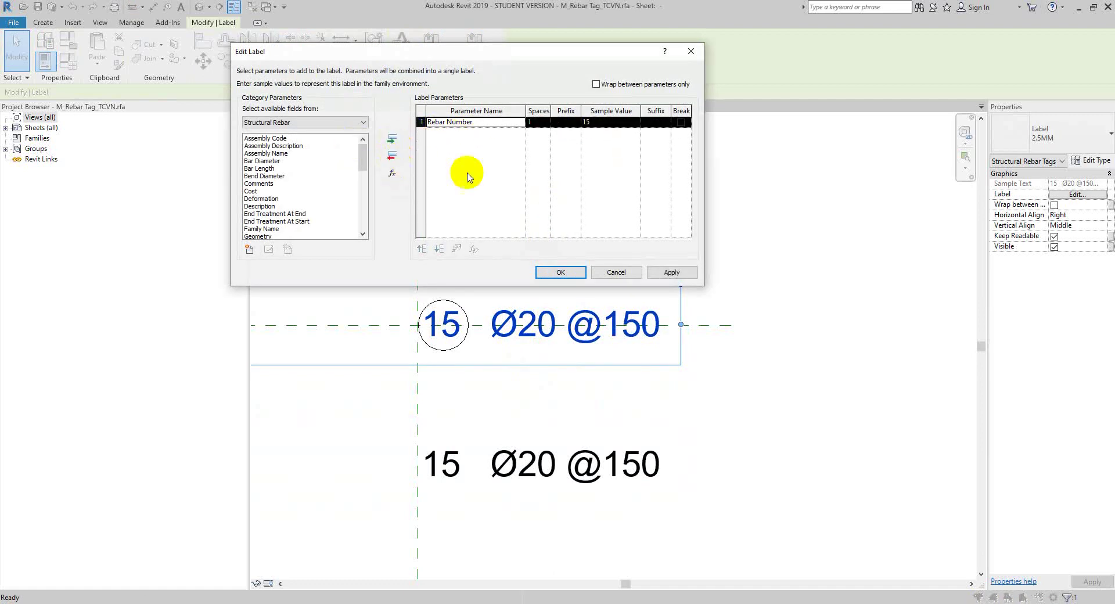
pyautogui.click(561, 273)
pyautogui.scroll(-2, 668, 317)
pyautogui.scroll(1, 650, 320)
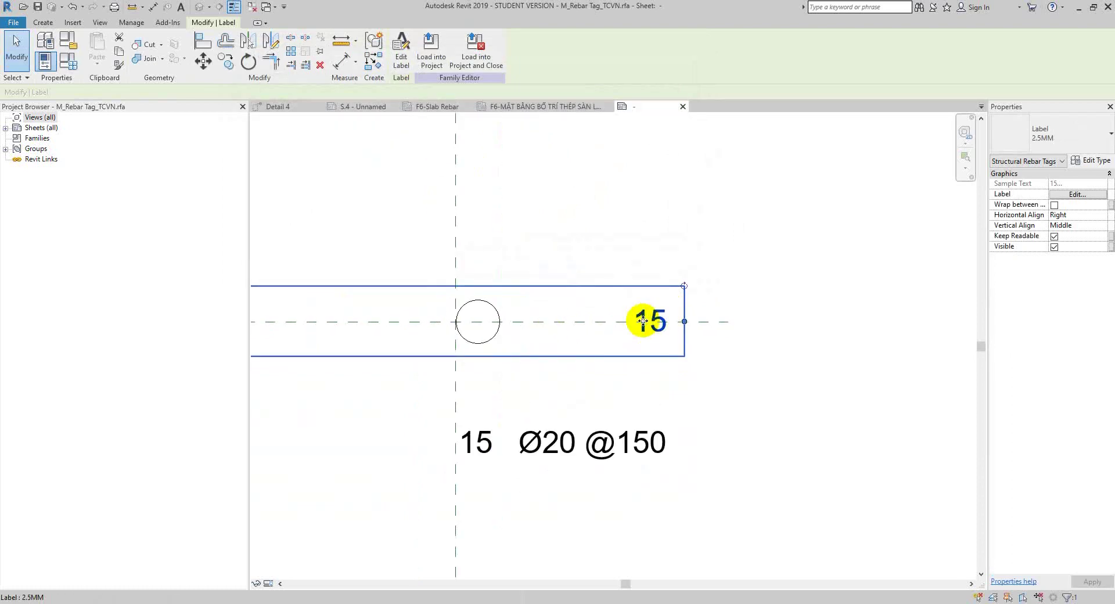
# - Centre the number label vertically and horizontally and move it into the circle
pyautogui.click(1101, 226)
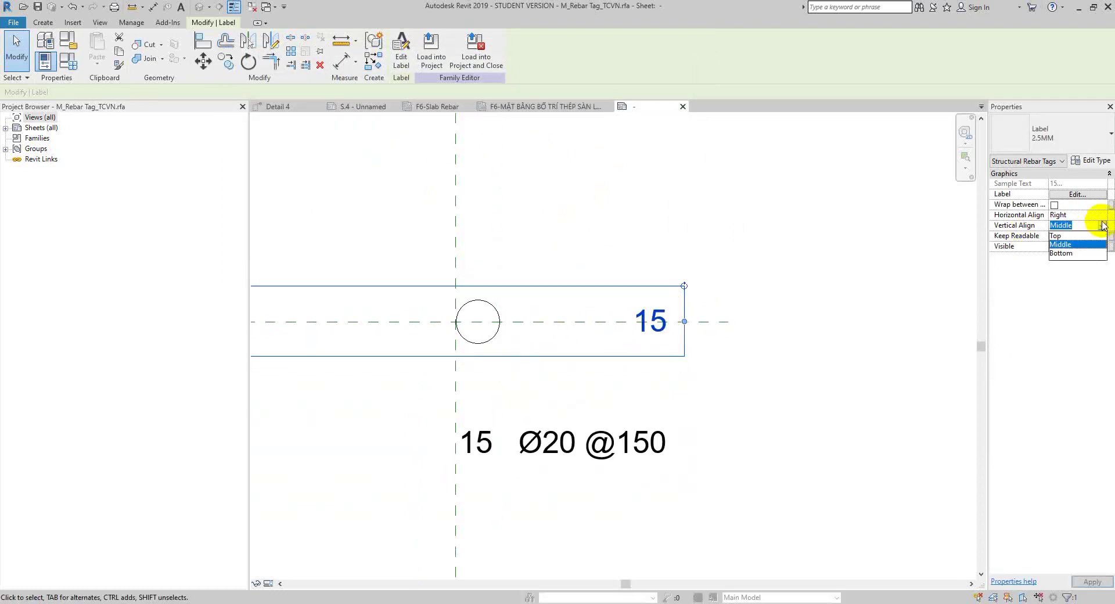
pyautogui.click(1071, 247)
pyautogui.click(1100, 215)
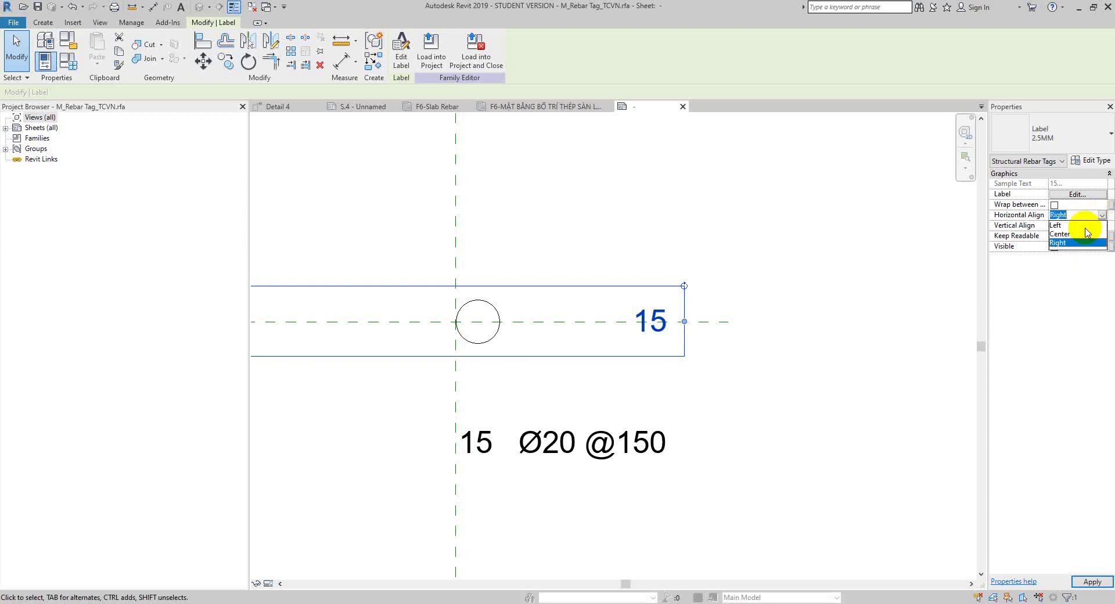
pyautogui.click(1080, 234)
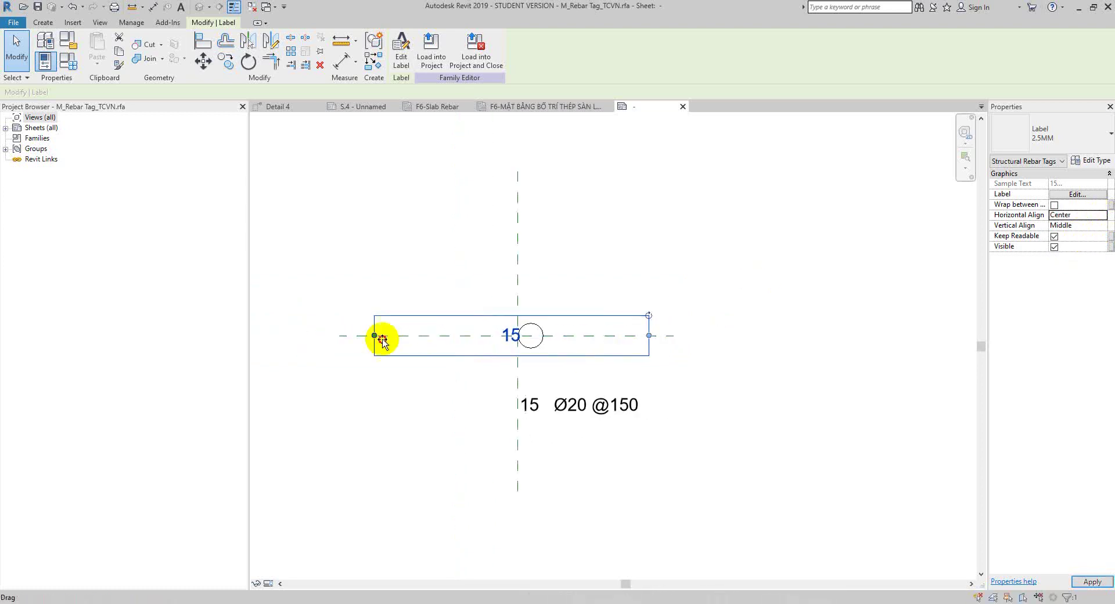
pyautogui.scroll(-2, 378, 338)
pyautogui.scroll(2, 493, 336)
pyautogui.moveTo(510, 336)
pyautogui.mouseDown()
pyautogui.moveTo(556, 303)
pyautogui.moveTo(546, 304)
pyautogui.mouseUp()
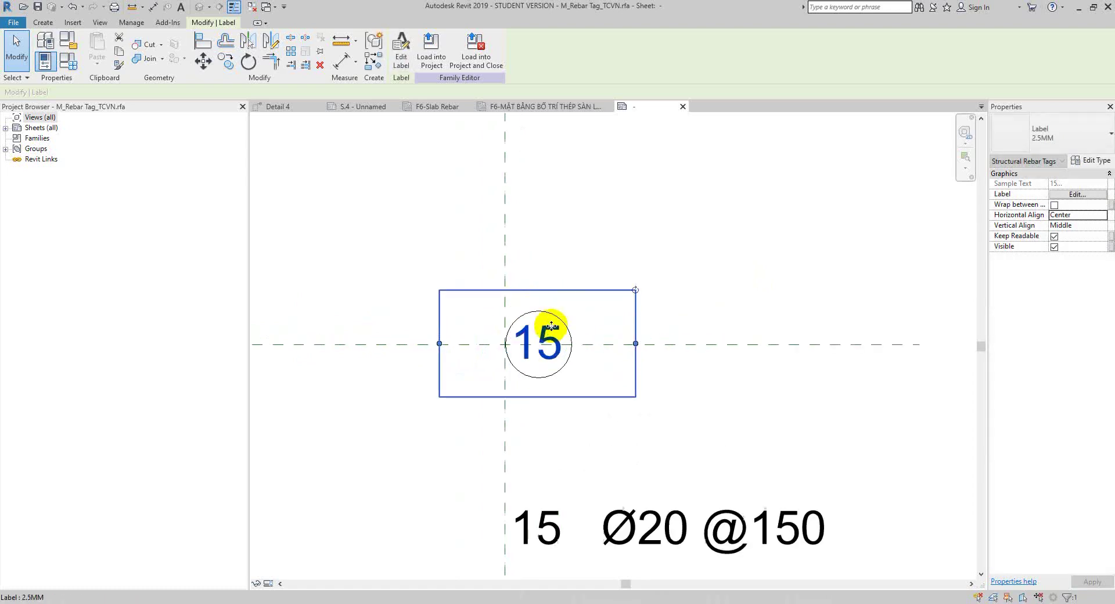
pyautogui.scroll(2, 552, 324)
pyautogui.click(805, 298)
# - Set the circled label's sample rebar number to 1
pyautogui.click(559, 346)
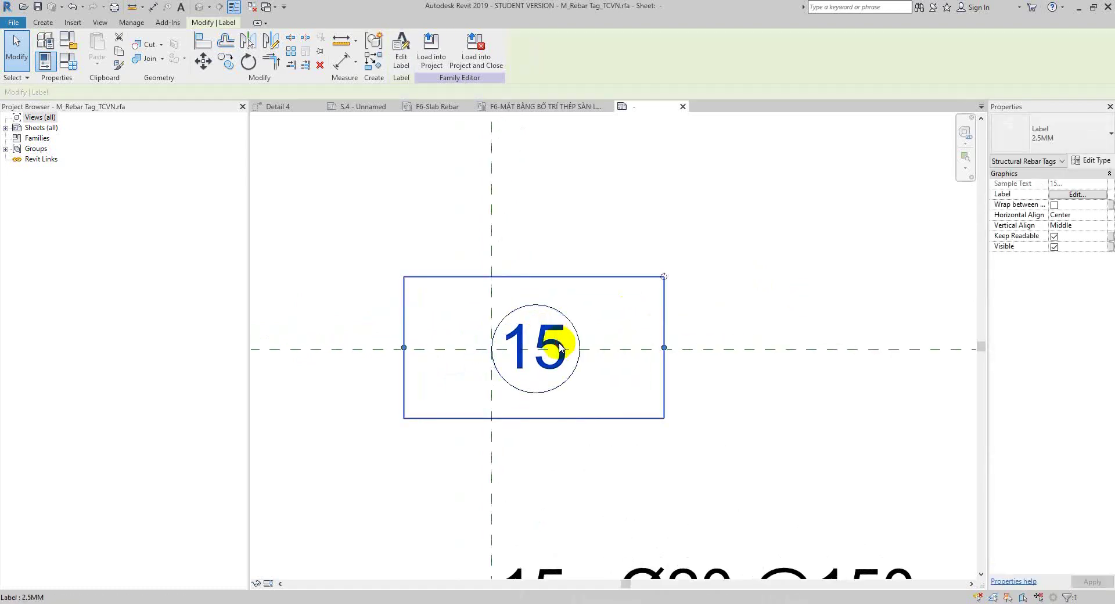
pyautogui.click(400, 58)
pyautogui.write('1')
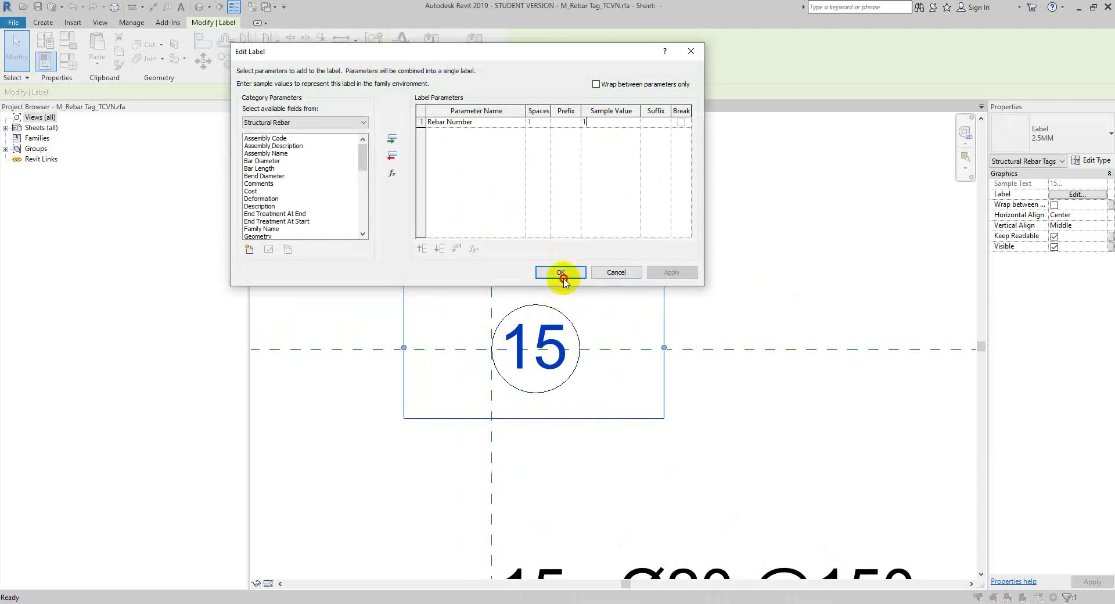
pyautogui.click(561, 272)
pyautogui.scroll(-2, 549, 313)
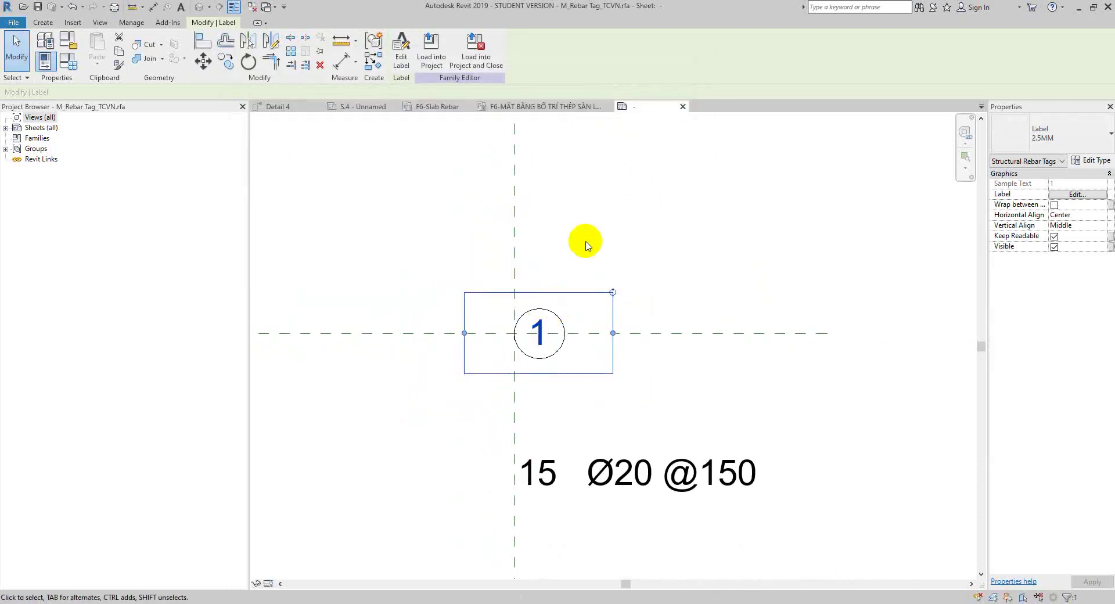
# - Remove Rebar Number from the lower rebar description label's parameters
pyautogui.click(656, 250)
pyautogui.click(559, 459)
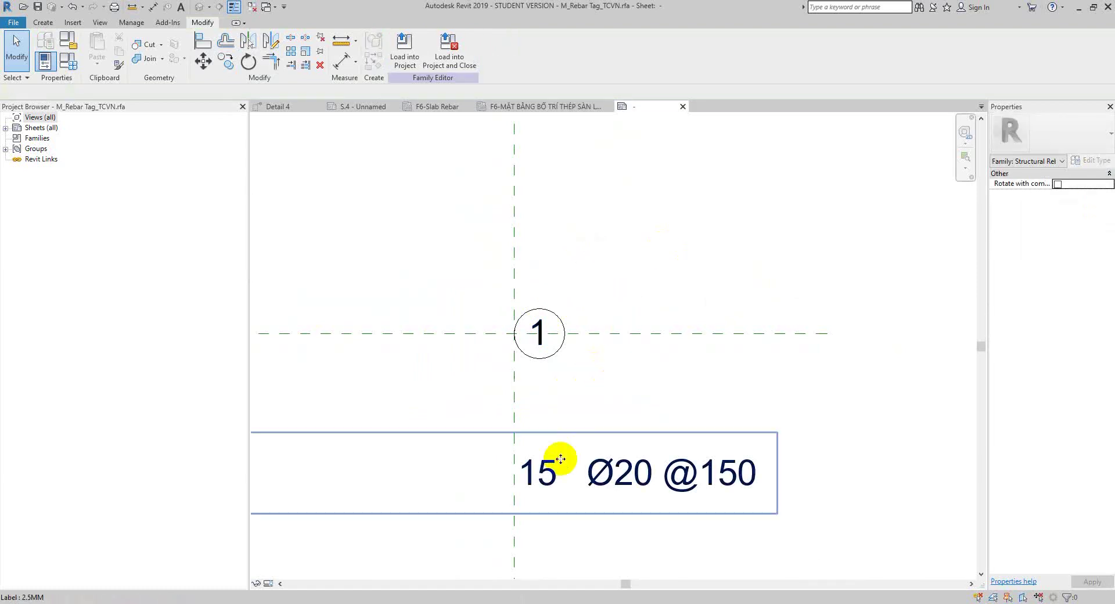
pyautogui.click(402, 51)
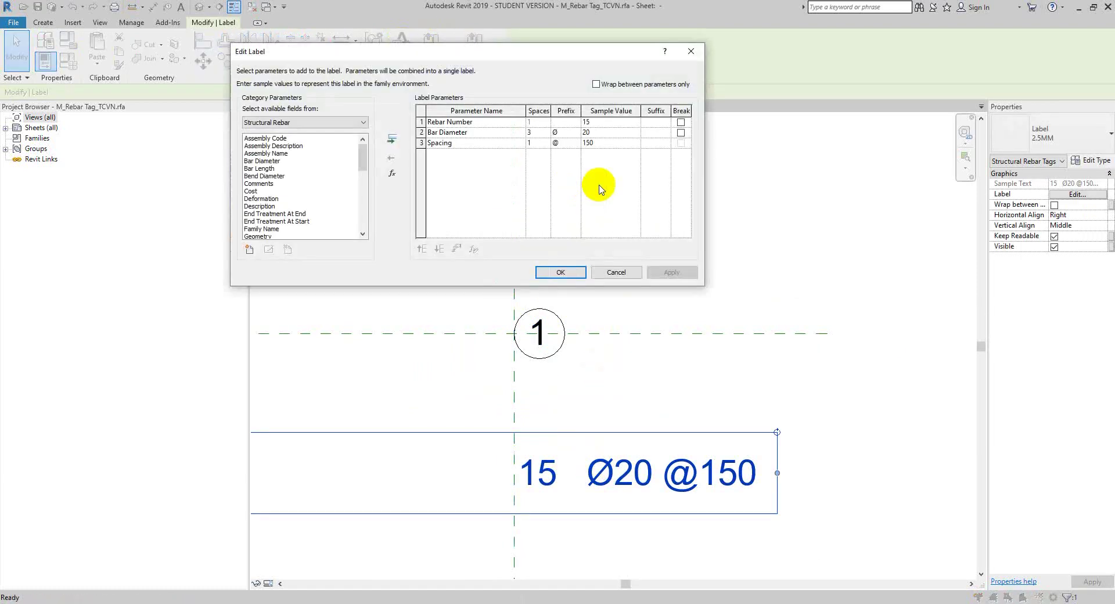
pyautogui.click(469, 122)
pyautogui.click(390, 157)
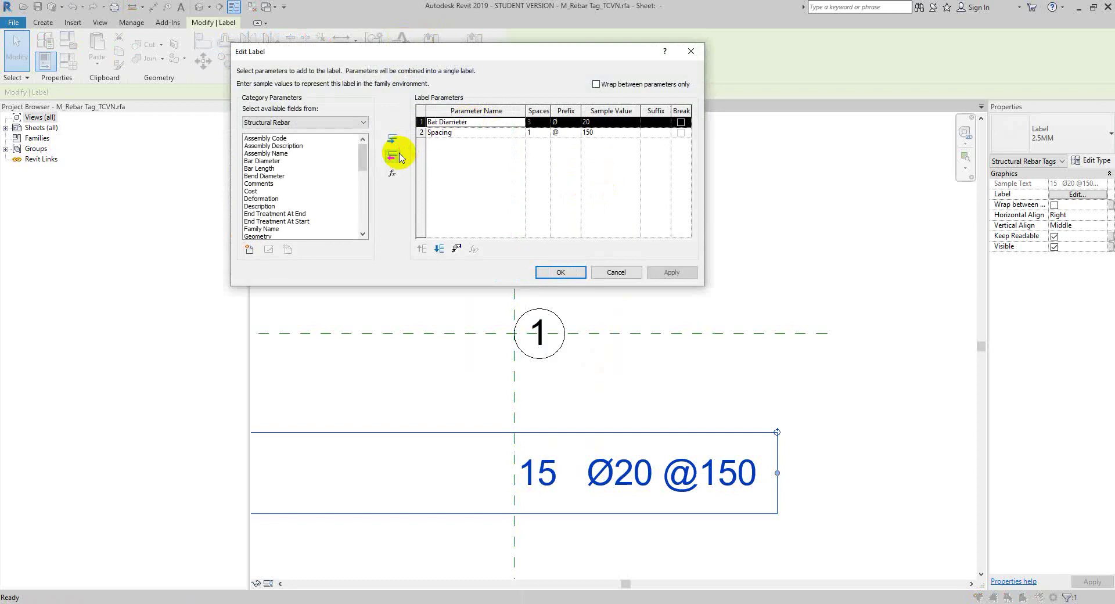
pyautogui.click(560, 272)
pyautogui.click(639, 401)
pyautogui.click(642, 478)
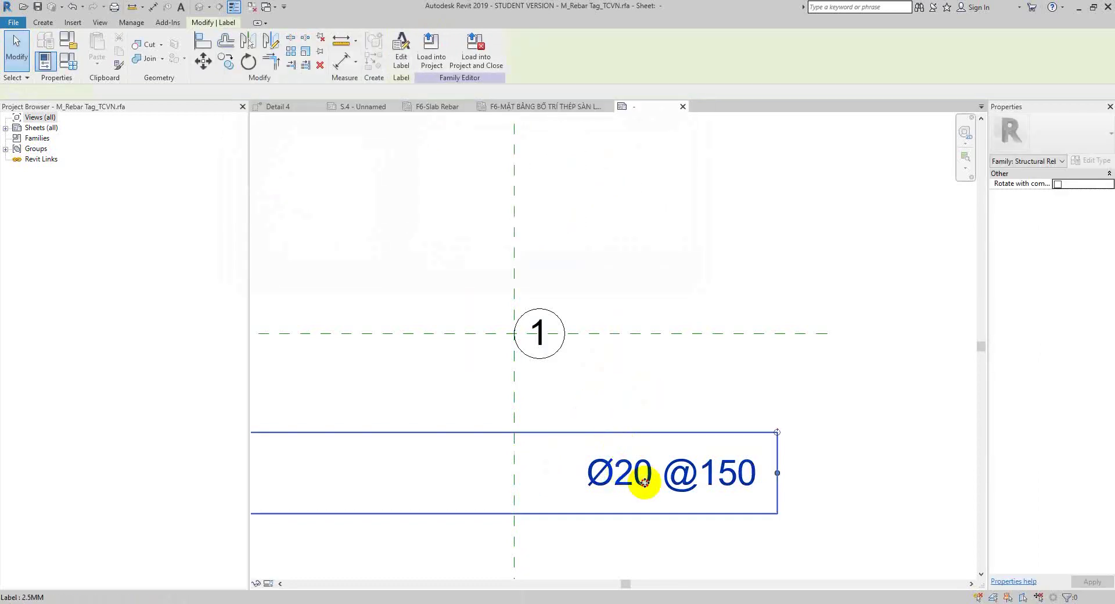
pyautogui.moveTo(642, 478)
pyautogui.keyDown('ctrl'); pyautogui.mouseDown()
pyautogui.moveTo(631, 334)
pyautogui.moveTo(622, 340)
pyautogui.mouseUp(); pyautogui.keyUp('ctrl')
pyautogui.click(645, 236)
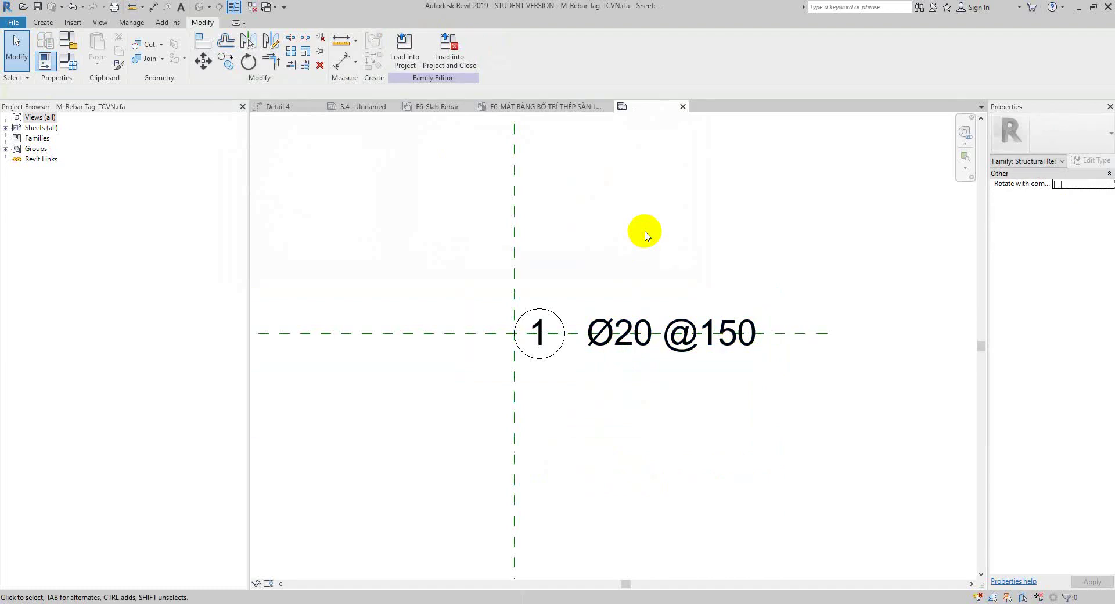
pyautogui.scroll(2, 542, 341)
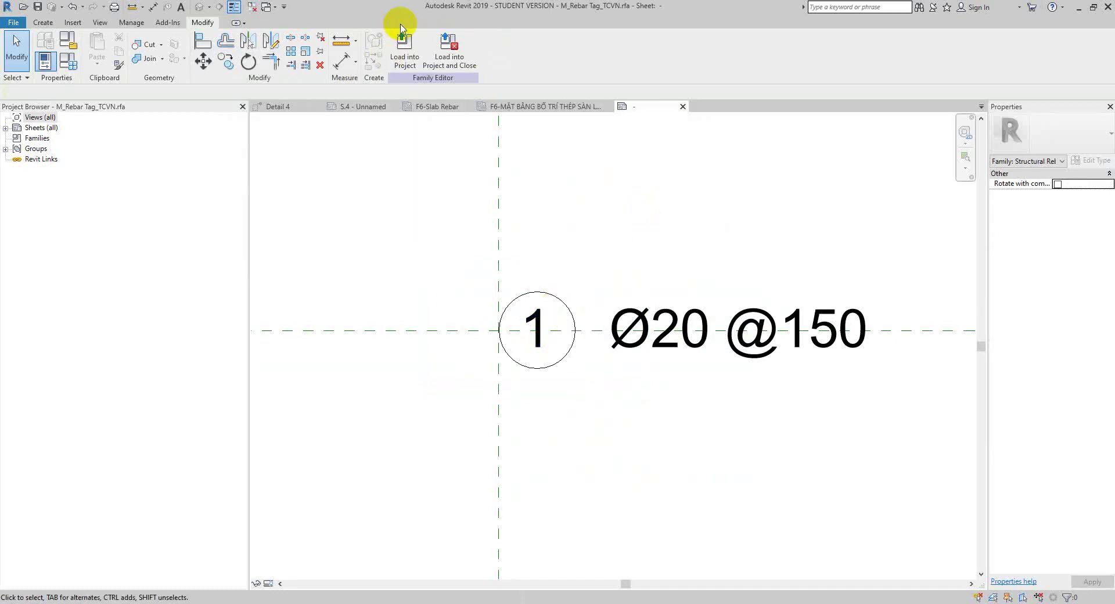
# - Load the tag family into the project without saving, overwriting the existing version
pyautogui.click(252, 9)
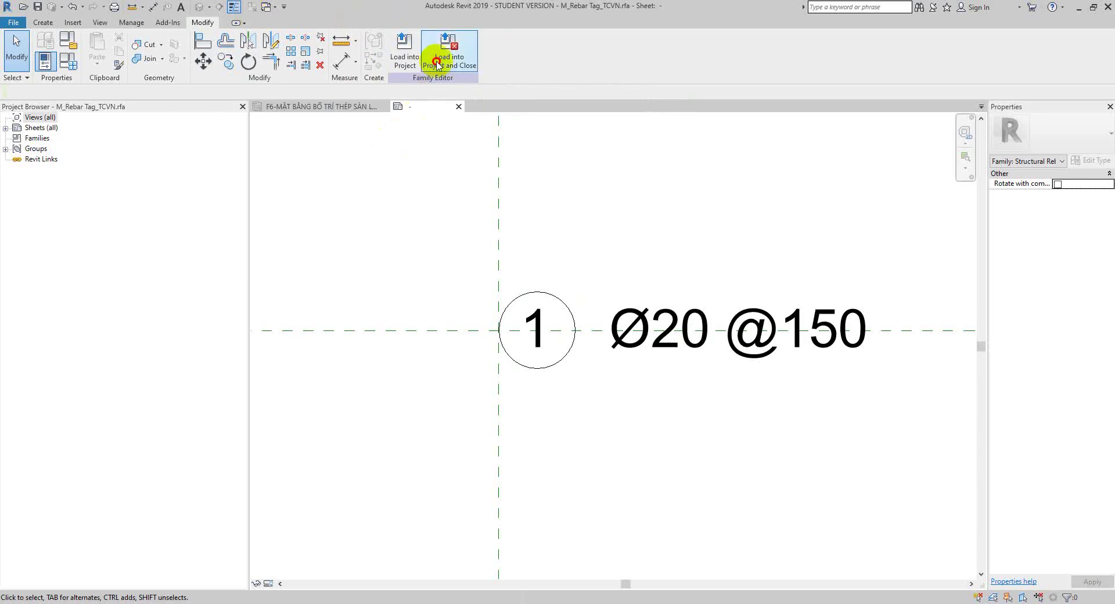
pyautogui.click(447, 51)
pyautogui.click(588, 311)
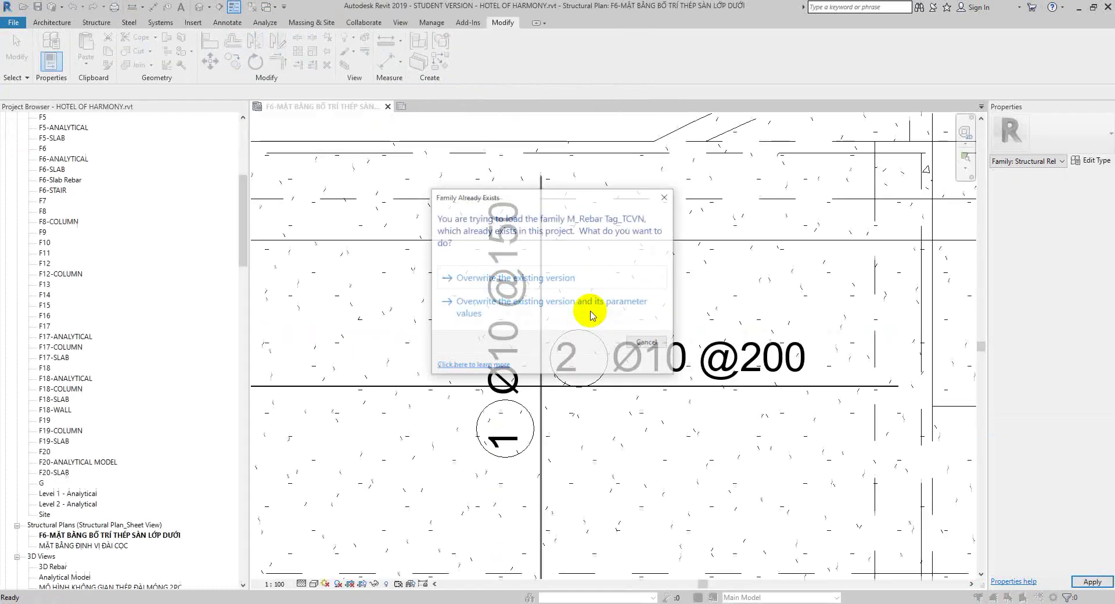
pyautogui.click(588, 307)
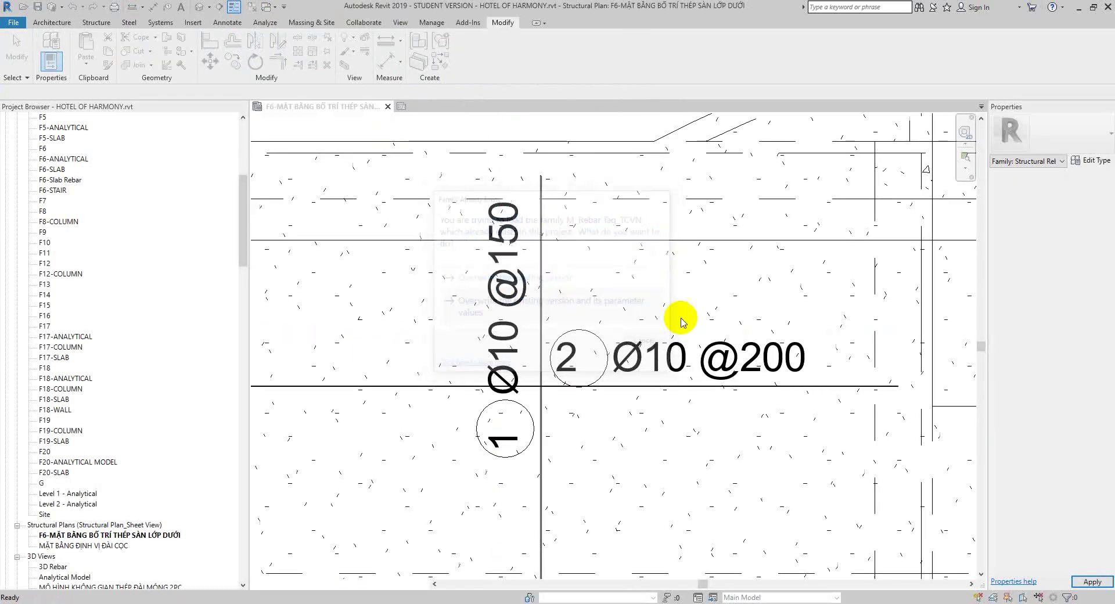
pyautogui.scroll(-3, 650, 322)
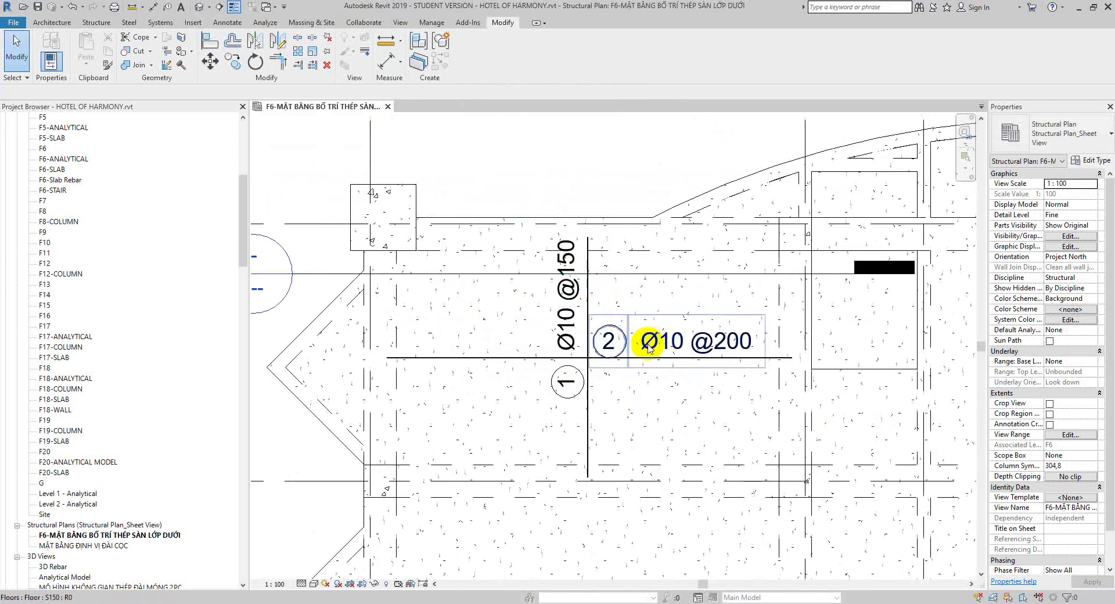
pyautogui.scroll(3, 581, 342)
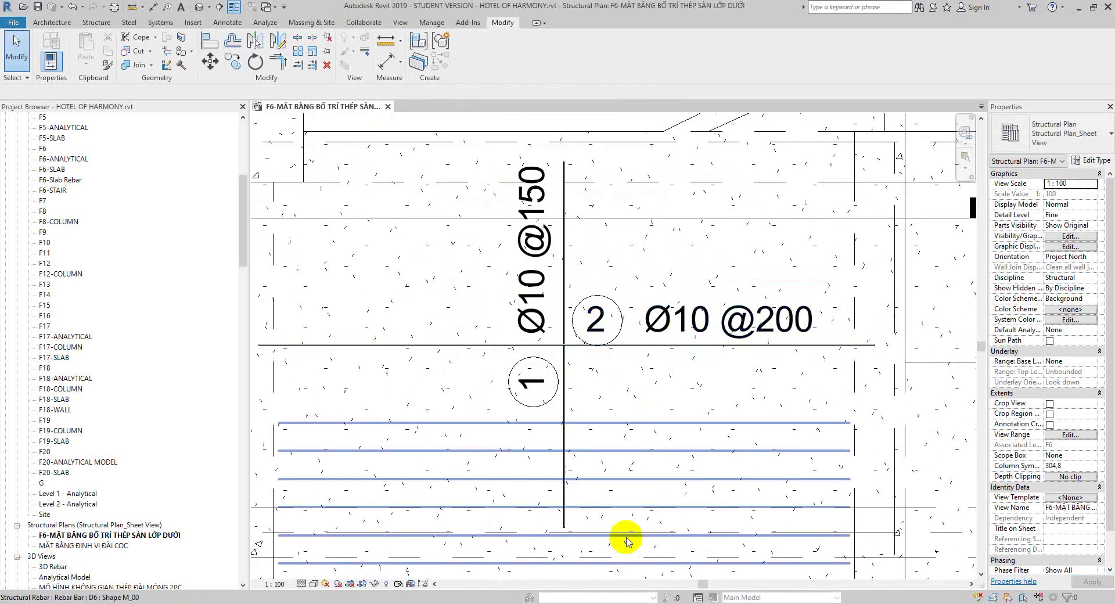
pyautogui.scroll(-2, 554, 301)
pyautogui.scroll(2, 643, 254)
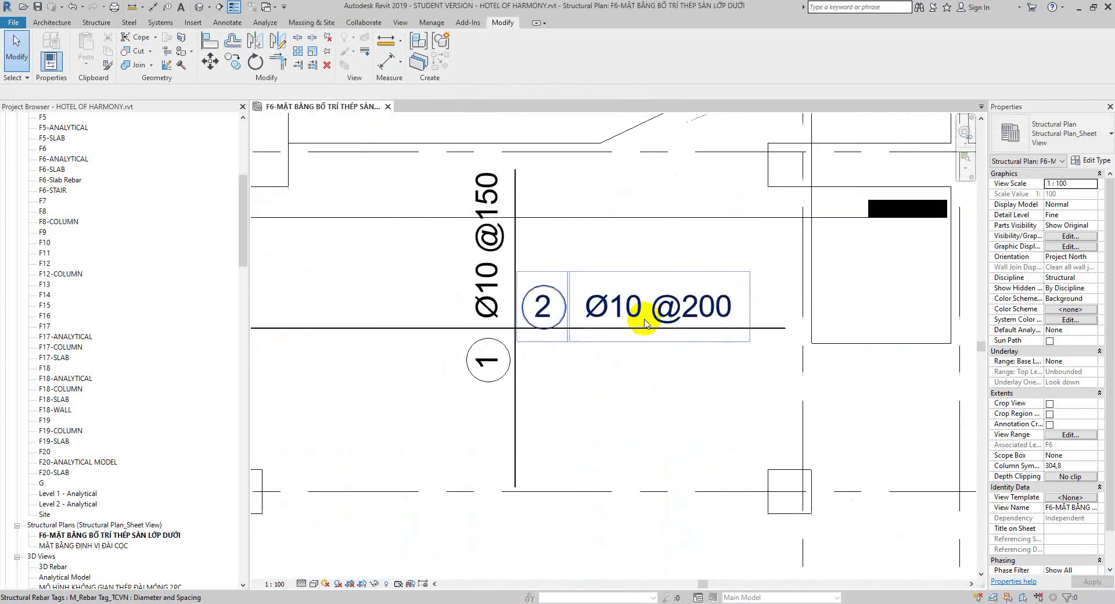
pyautogui.scroll(-1, 630, 306)
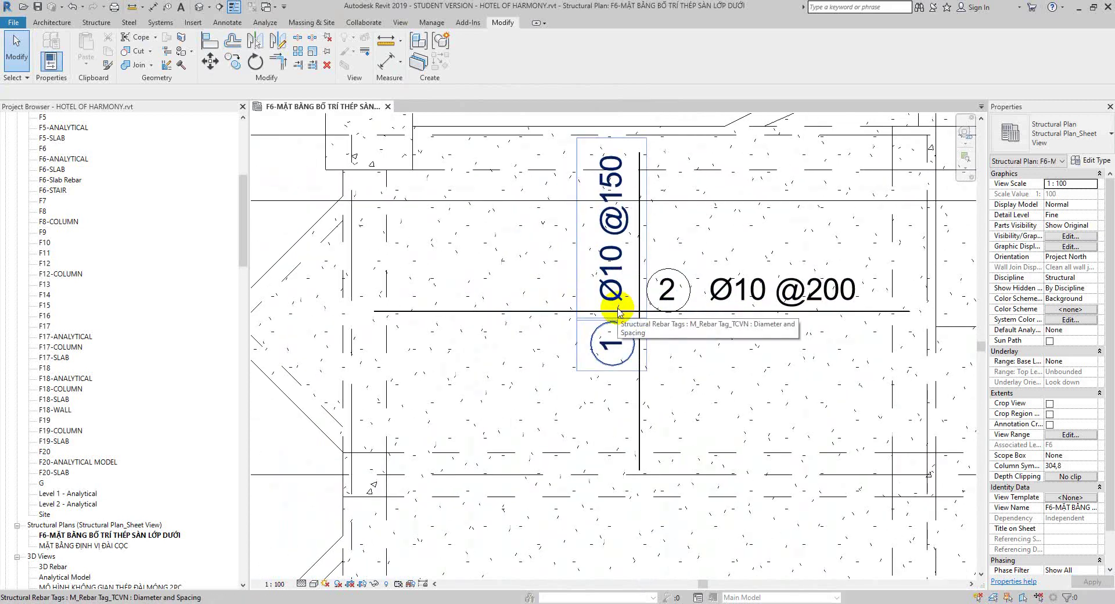
pyautogui.click(571, 319)
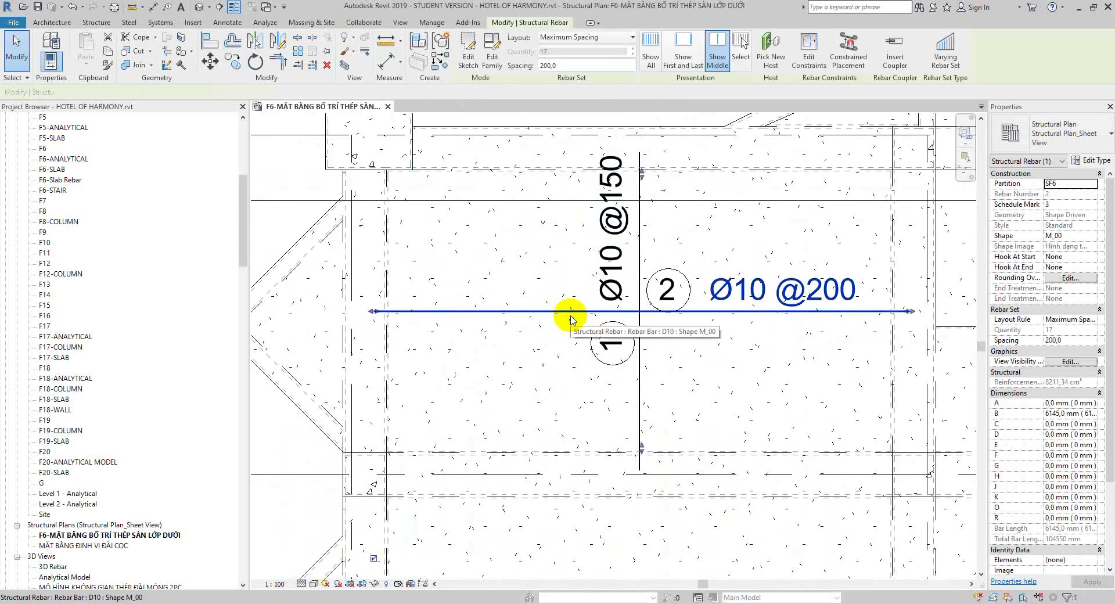
pyautogui.scroll(3, 405, 249)
pyautogui.scroll(-3, 395, 264)
pyautogui.press('Escape')
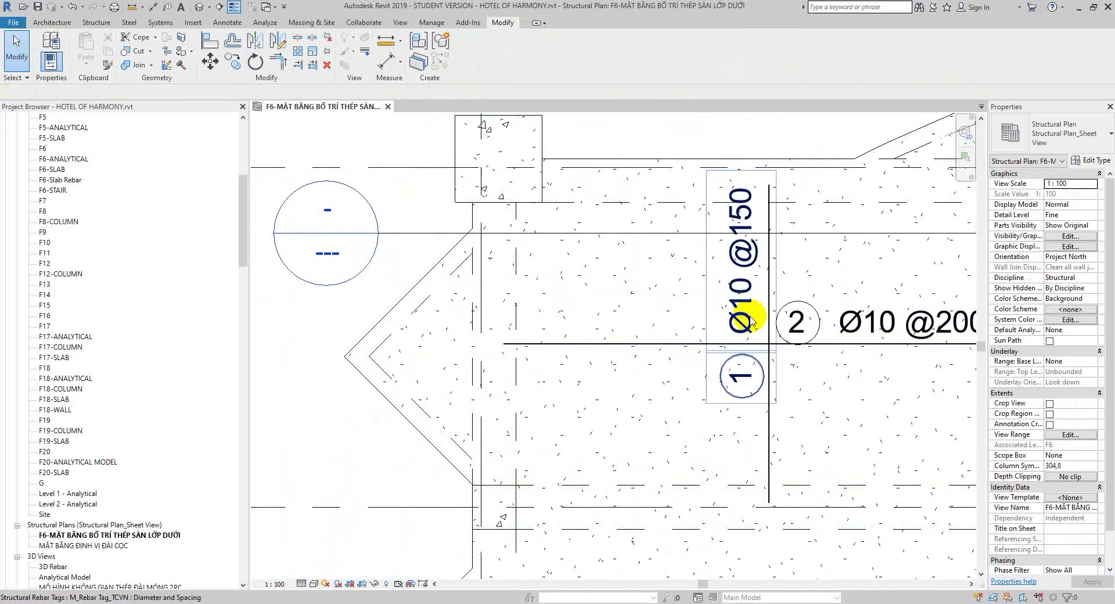
pyautogui.moveTo(835, 369); pyautogui.dragTo(745, 326, button='middle')
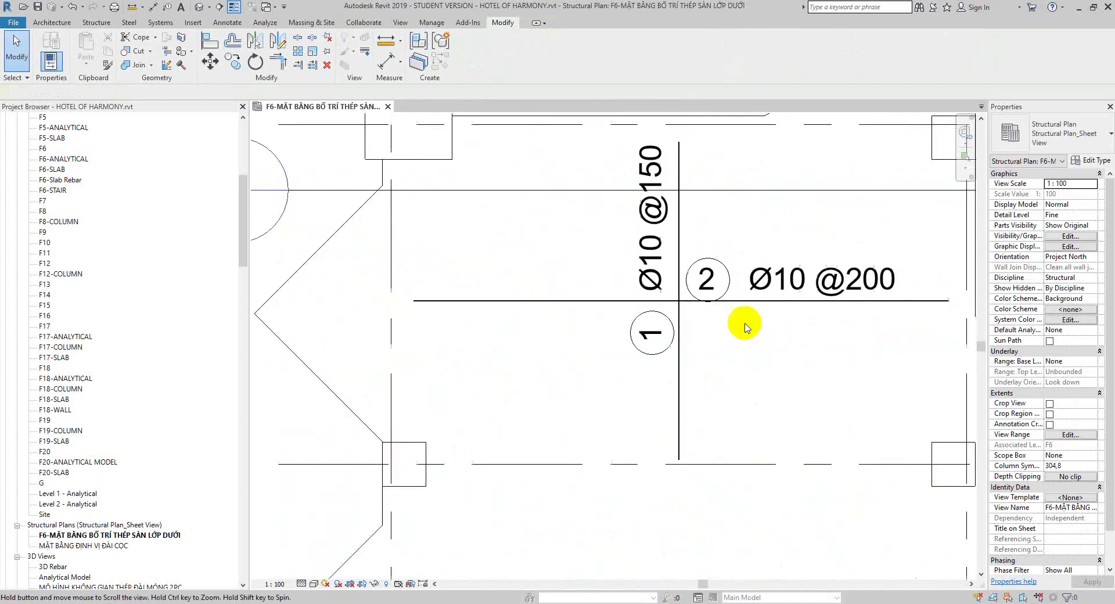
pyautogui.click(776, 288)
pyautogui.press('Escape')
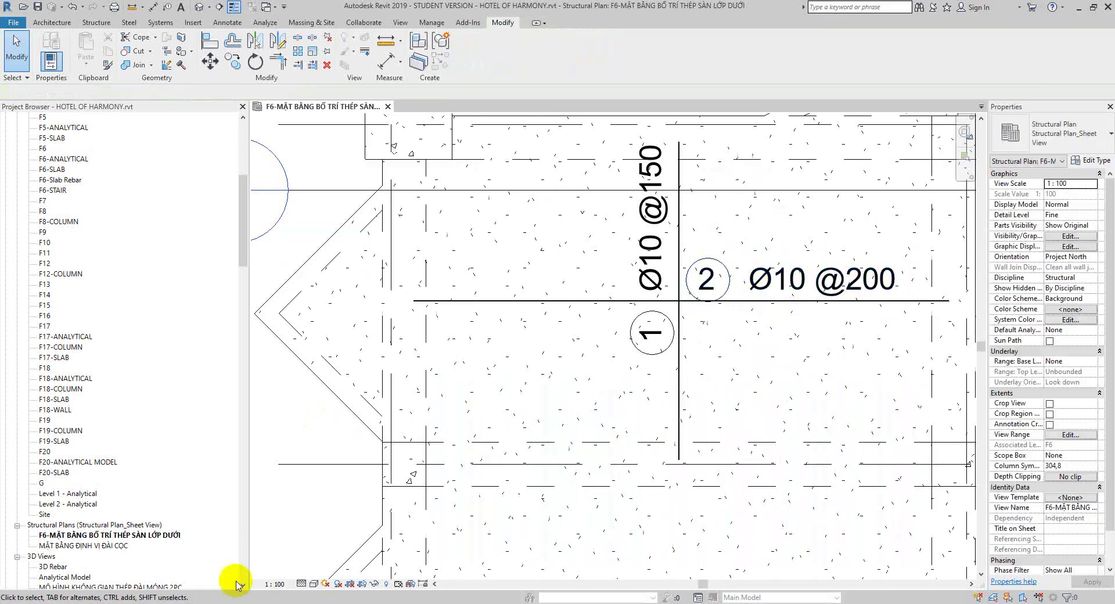
pyautogui.hotkey('alt', 'Tab')
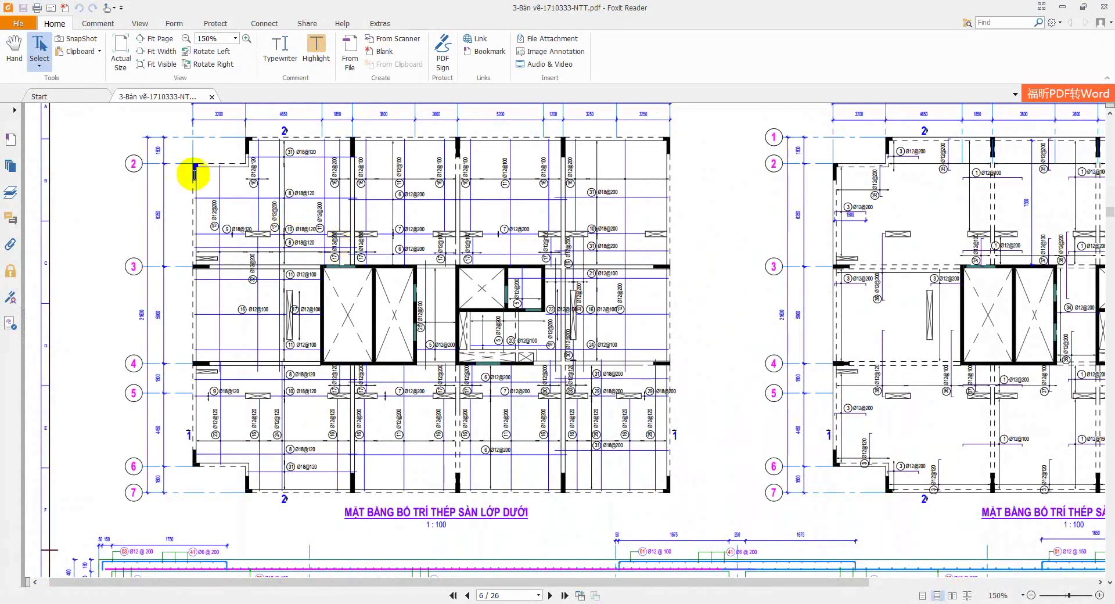
# - Zoom into the PDF slab plan to study the circled bar numbers and dimension arrows
pyautogui.keyDown('ctrl'); pyautogui.scroll(1, 199, 428); pyautogui.keyUp('ctrl')
pyautogui.keyDown('ctrl'); pyautogui.scroll(4, 229, 461); pyautogui.keyUp('ctrl')
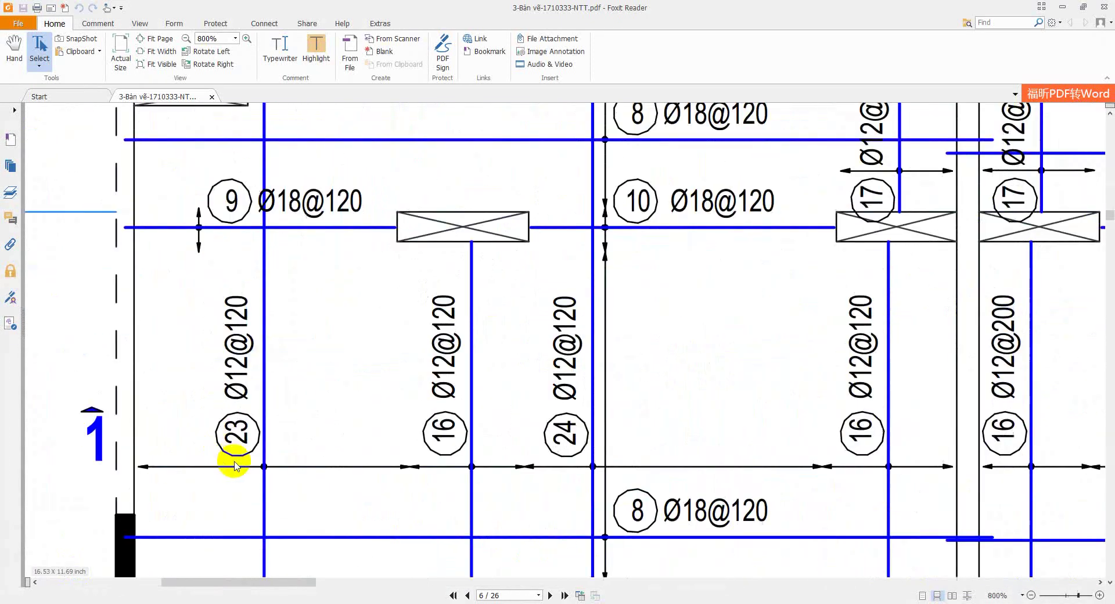
pyautogui.moveTo(142, 466); pyautogui.dragTo(434, 478)
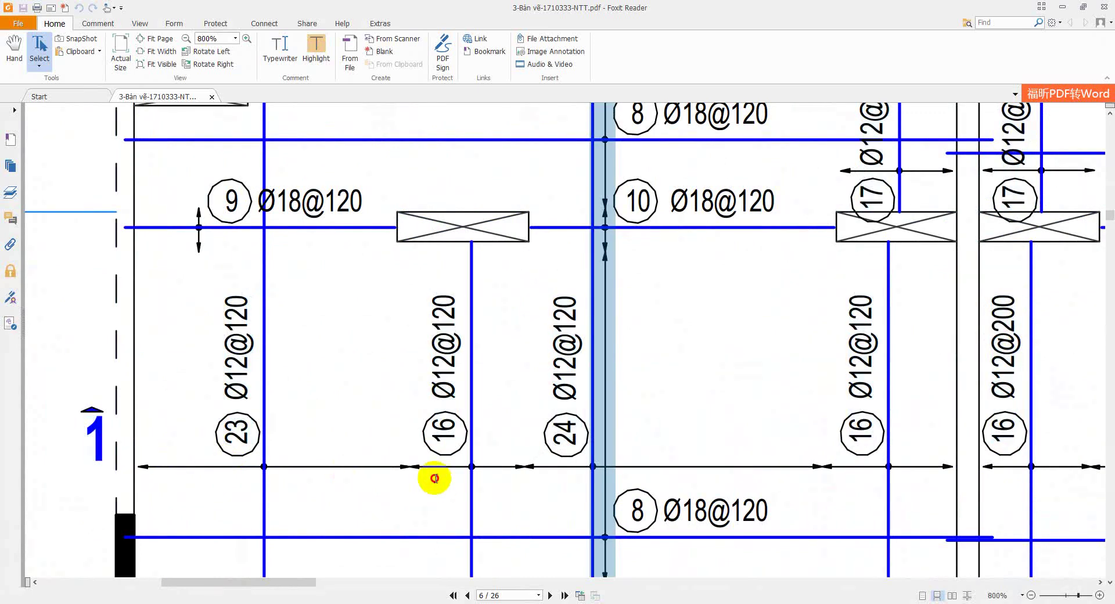
pyautogui.click(407, 468)
pyautogui.keyDown('ctrl'); pyautogui.scroll(-1, 391, 438); pyautogui.keyUp('ctrl')
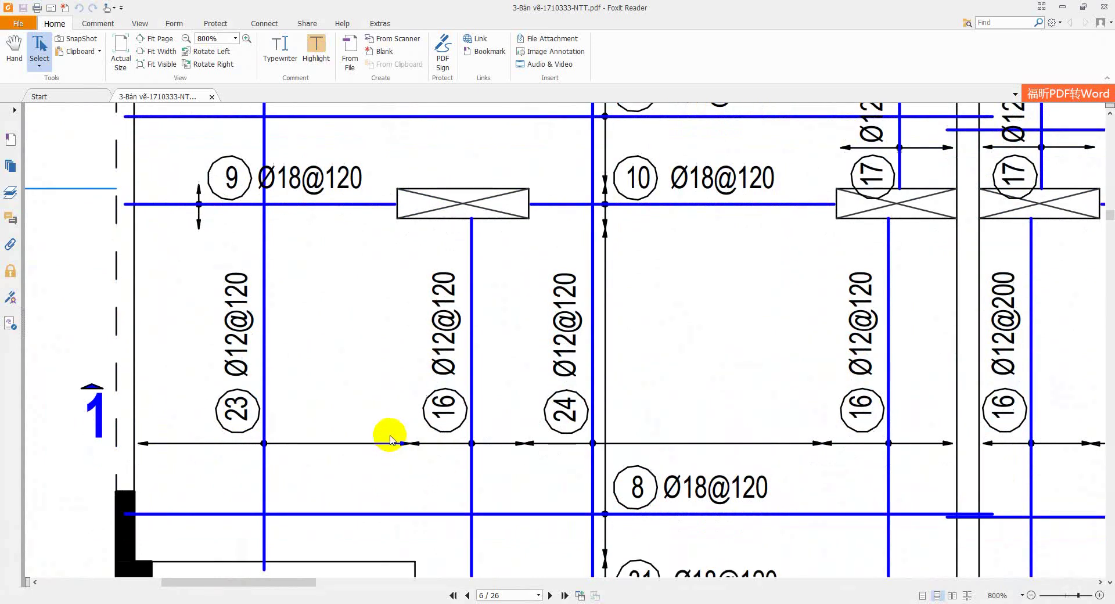
pyautogui.keyDown('ctrl'); pyautogui.scroll(-2, 394, 418); pyautogui.keyUp('ctrl')
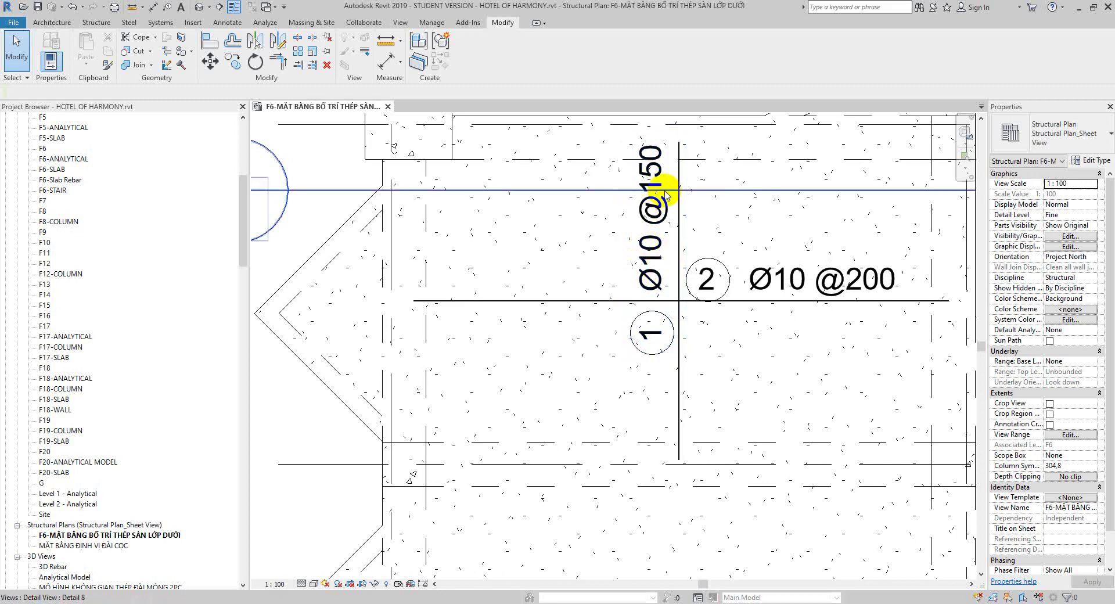
pyautogui.click(654, 248)
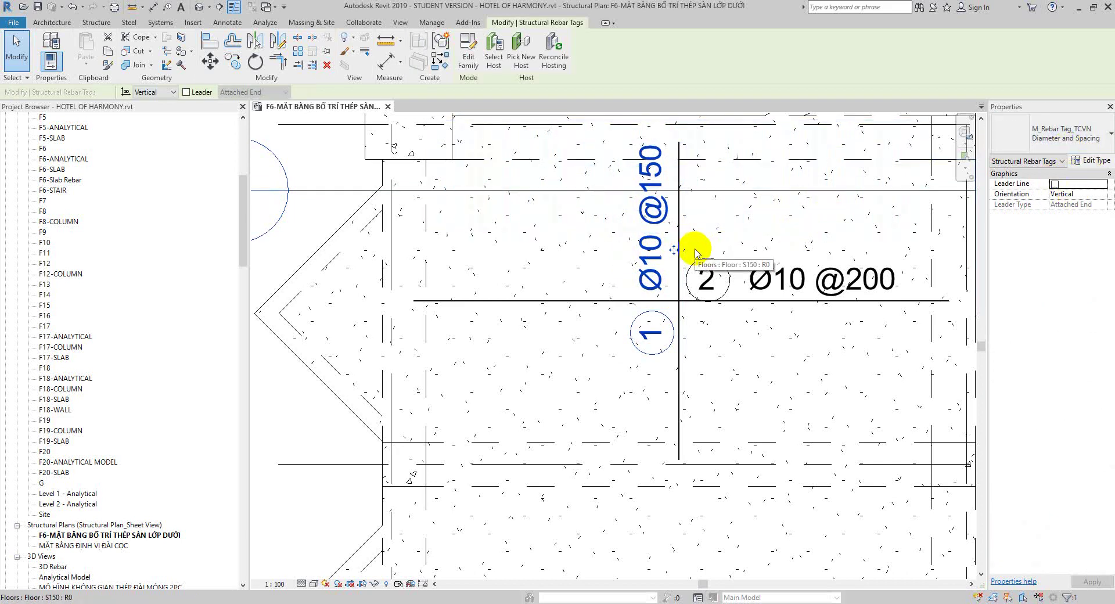
pyautogui.click(696, 253)
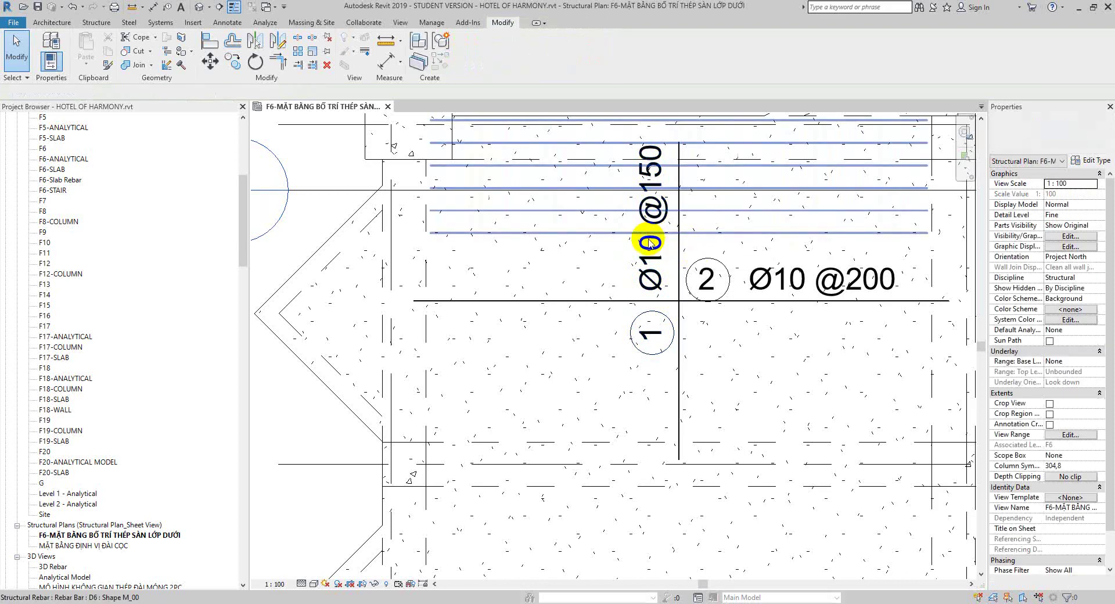
pyautogui.click(645, 257)
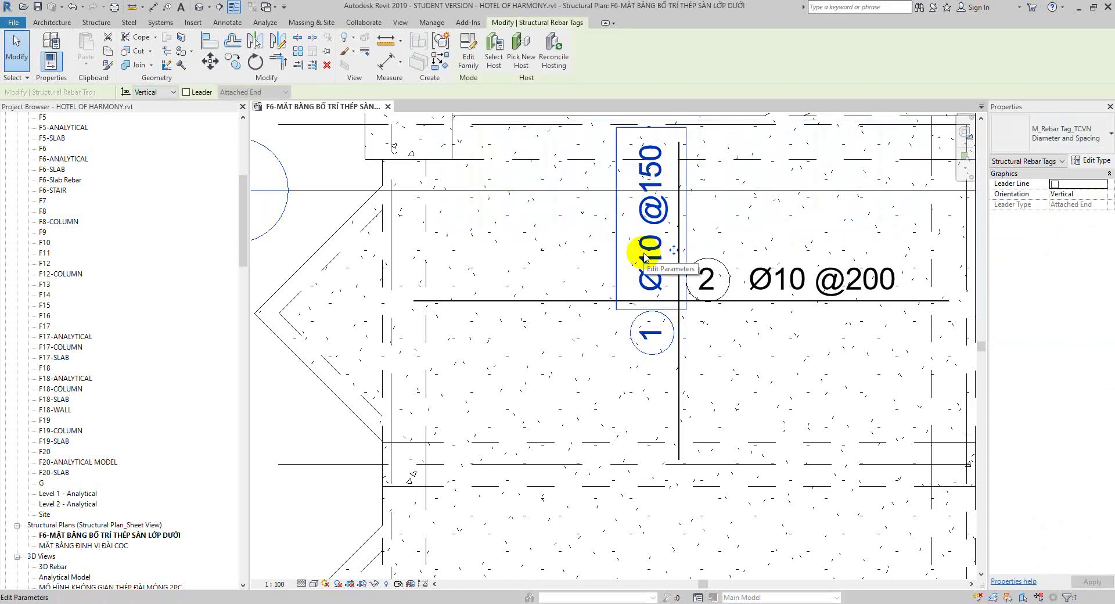
pyautogui.click(645, 256)
pyautogui.click(662, 254)
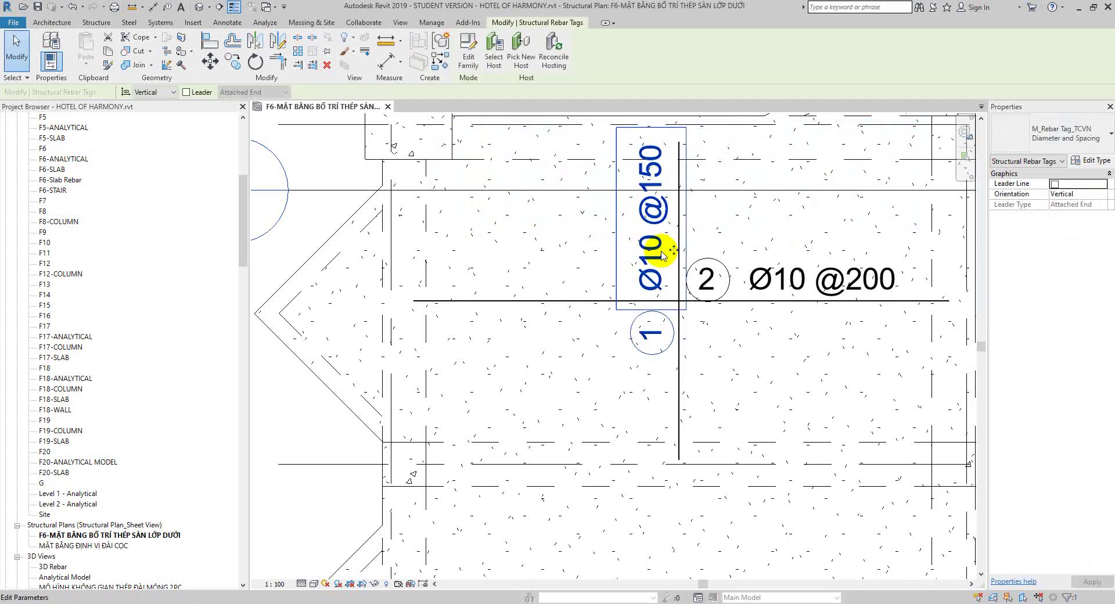
pyautogui.press('Escape')
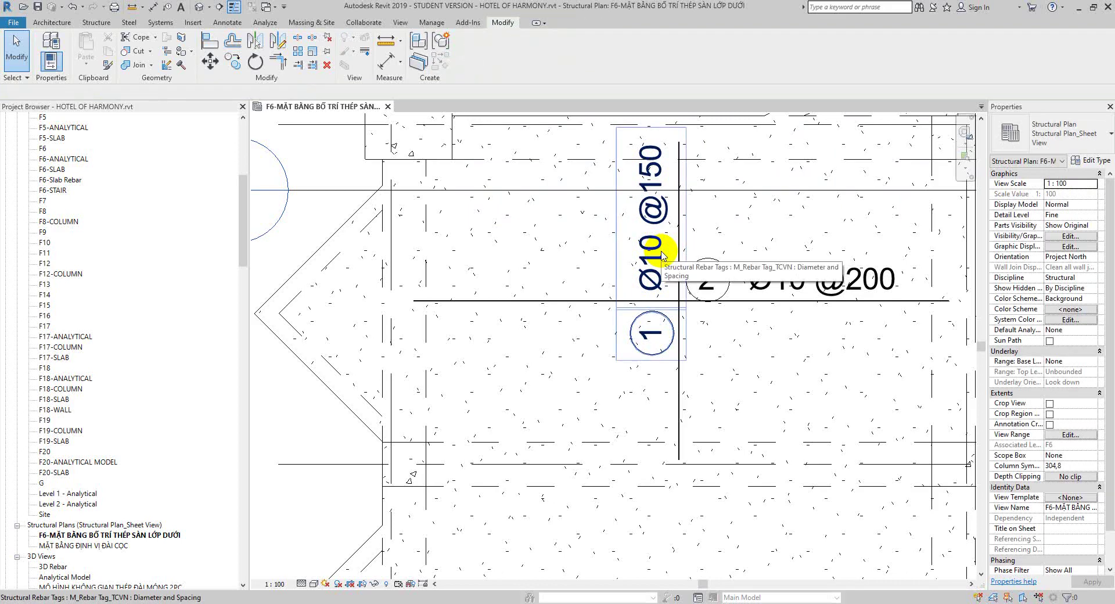
pyautogui.scroll(-2, 662, 256)
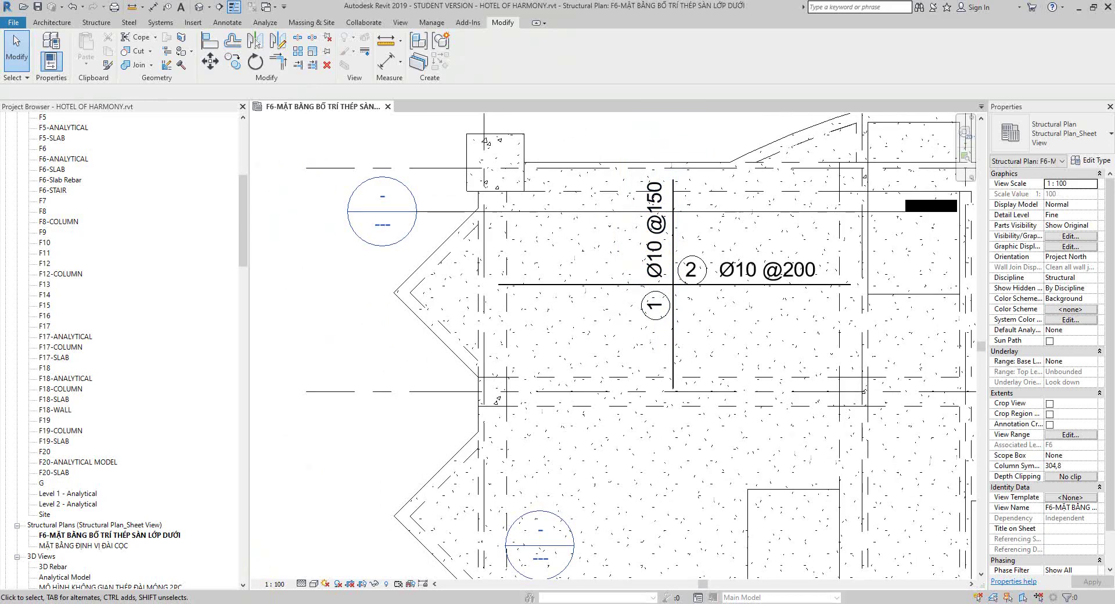
pyautogui.hotkey('alt', 'Tab')
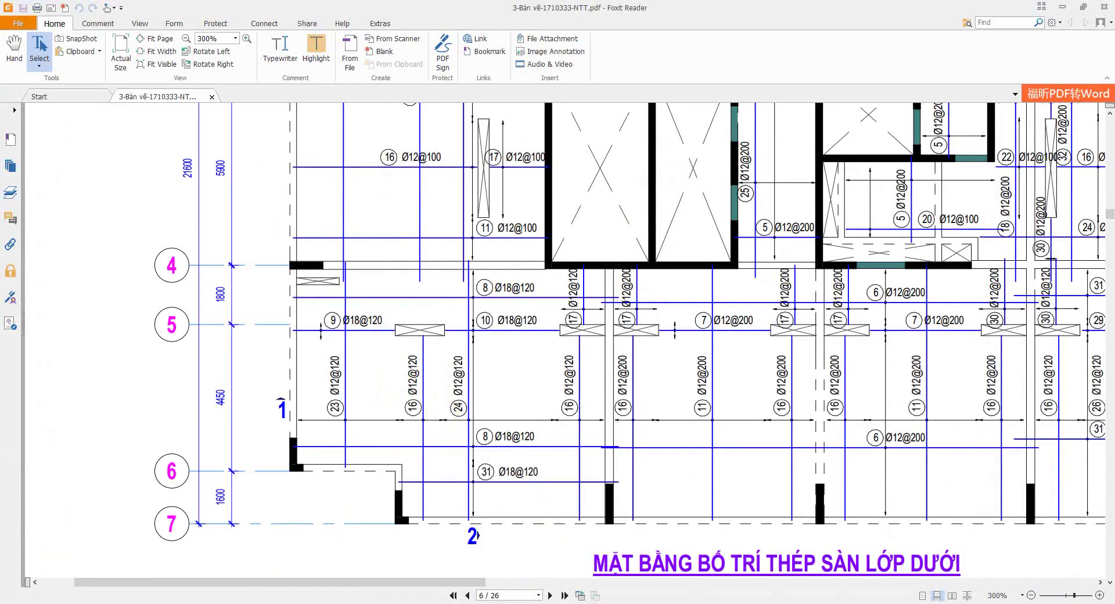
# - Review the page 6 bottom-layer rebar plan around bar 1, then return to Revit
pyautogui.hotkey('alt', 'Tab')
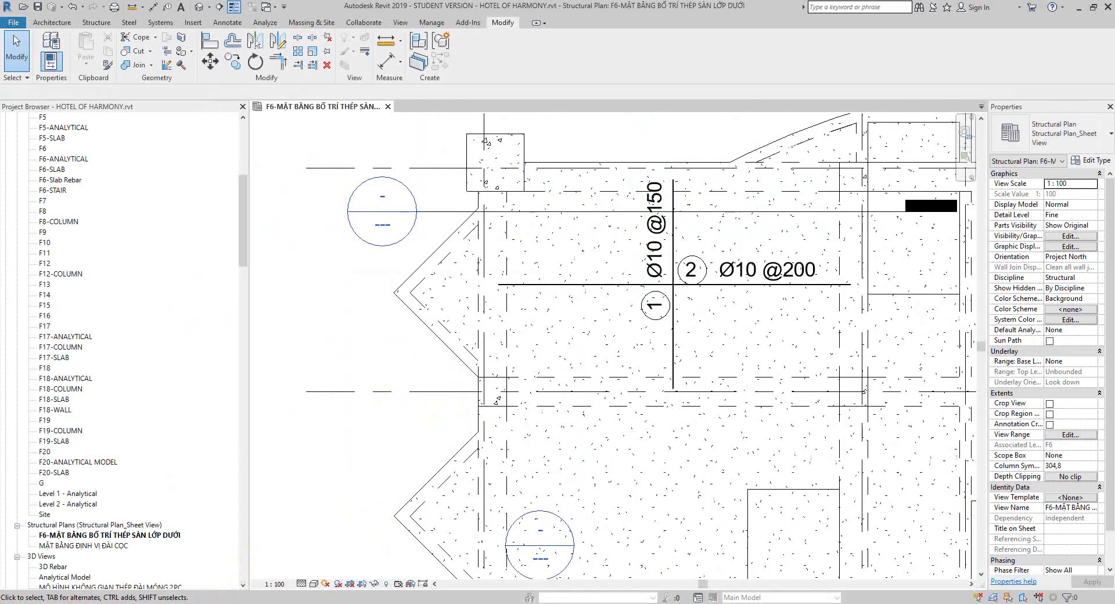
pyautogui.hotkey('alt', 'Tab')
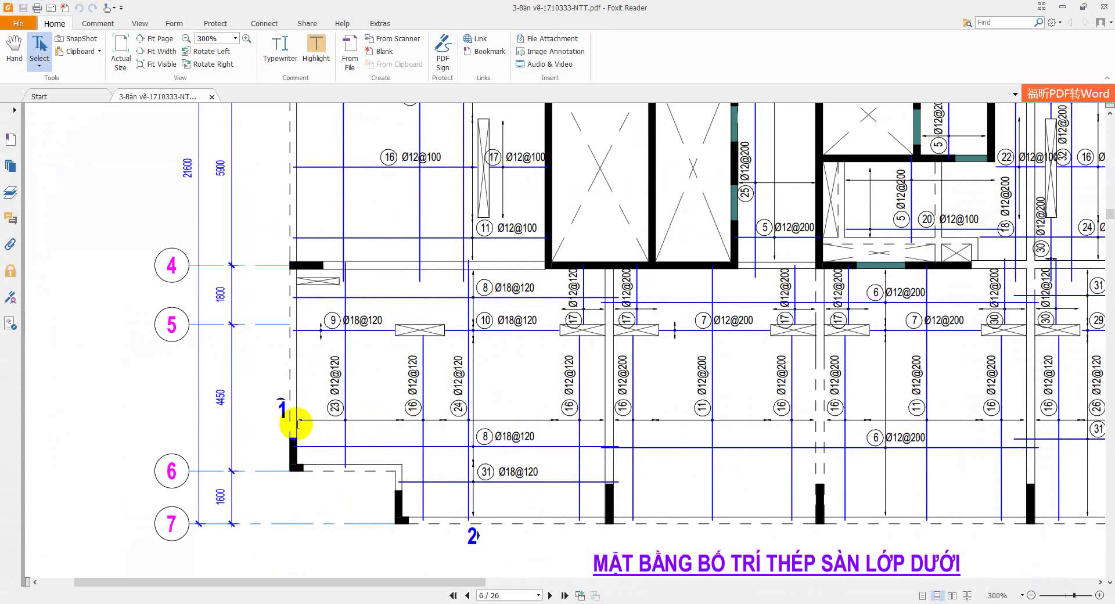
pyautogui.click(365, 420)
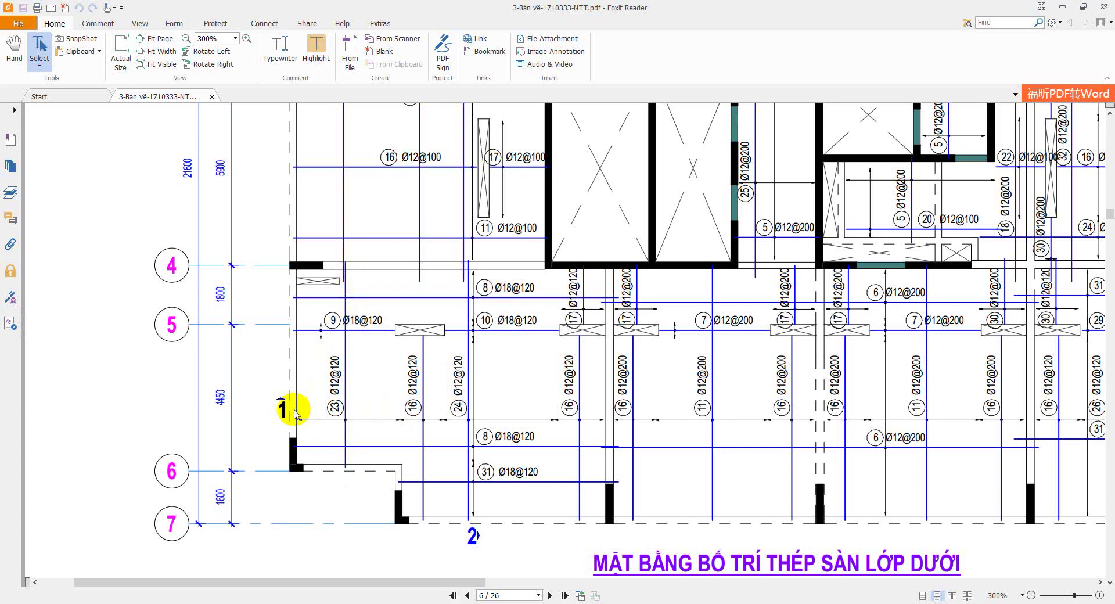
pyautogui.click(157, 603)
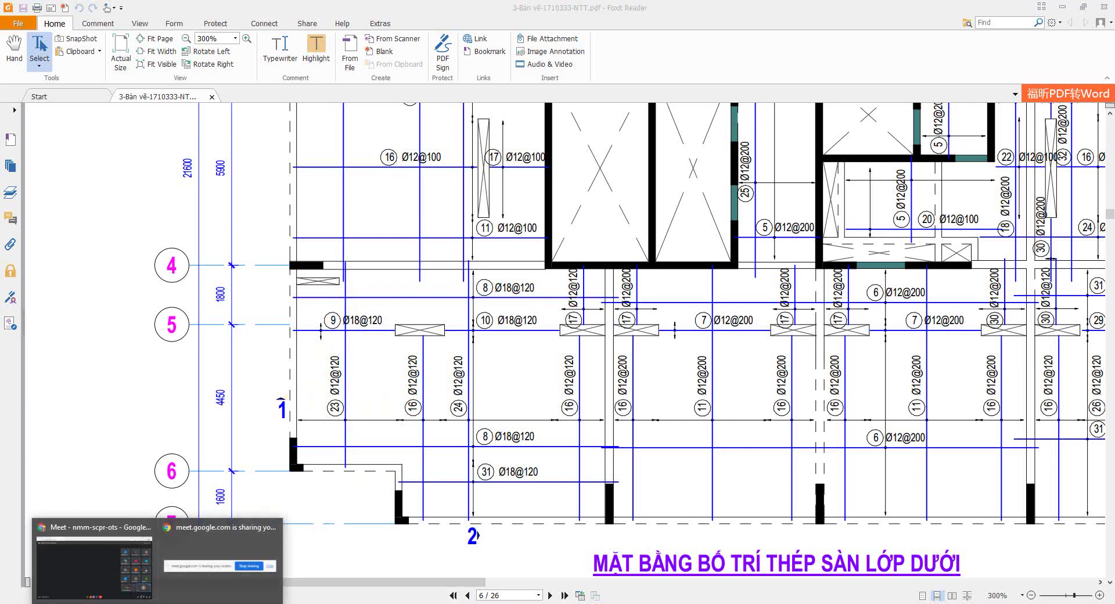
pyautogui.click(197, 603)
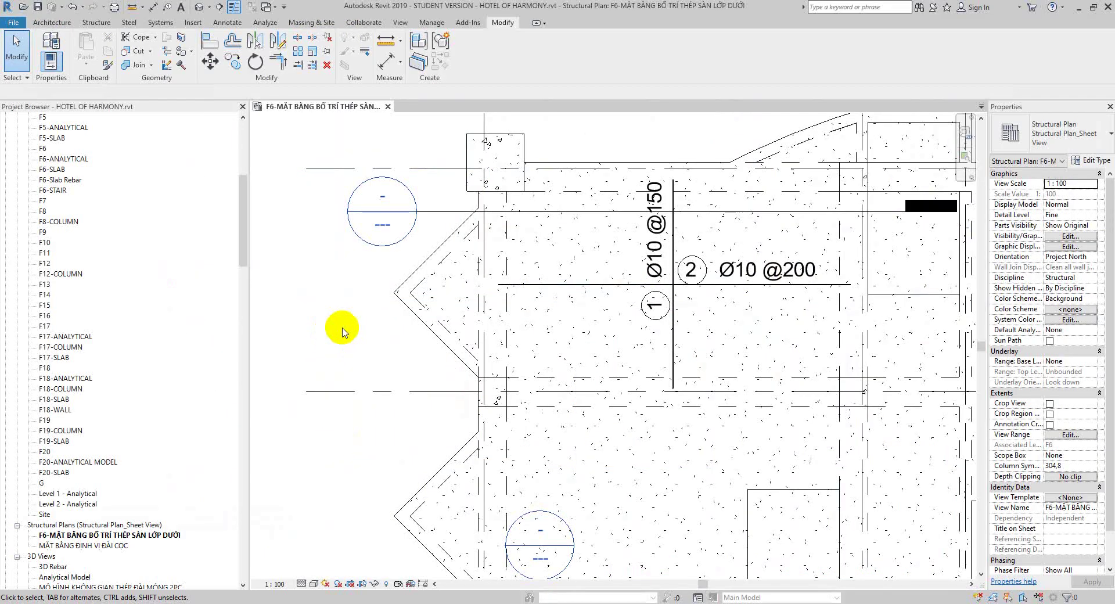
# - Zoom out of the Revit plan and bring up the PDF rebar plan on page 6 in Foxit Reader
pyautogui.scroll(-1, 378, 329)
pyautogui.scroll(-1, 378, 330)
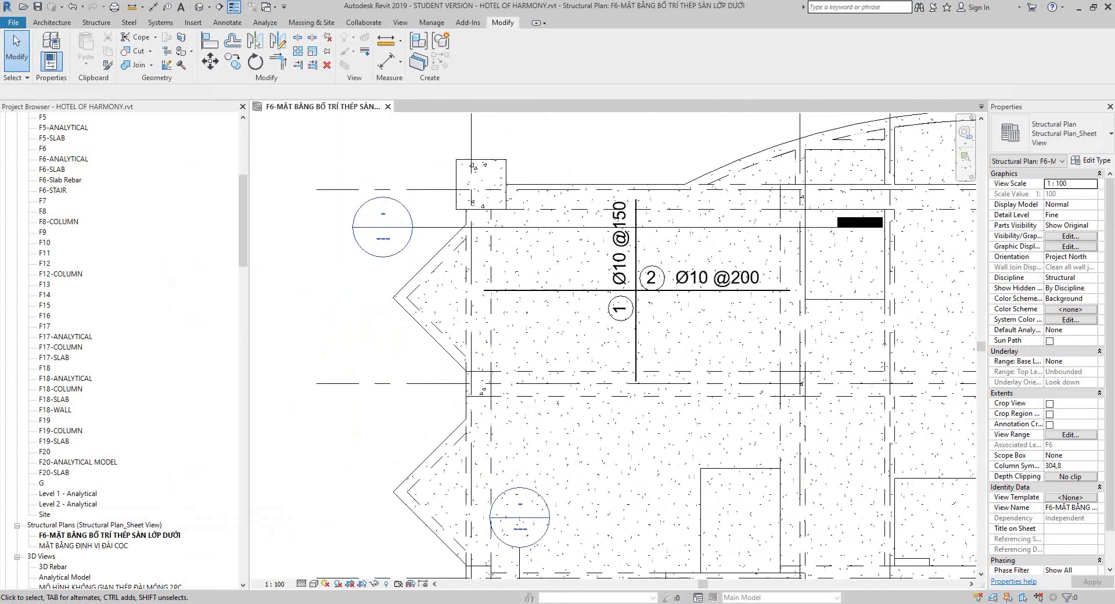
pyautogui.hotkey('alt', 'Tab')
pyautogui.scroll(2, 349, 424)
pyautogui.scroll(-2, 326, 435)
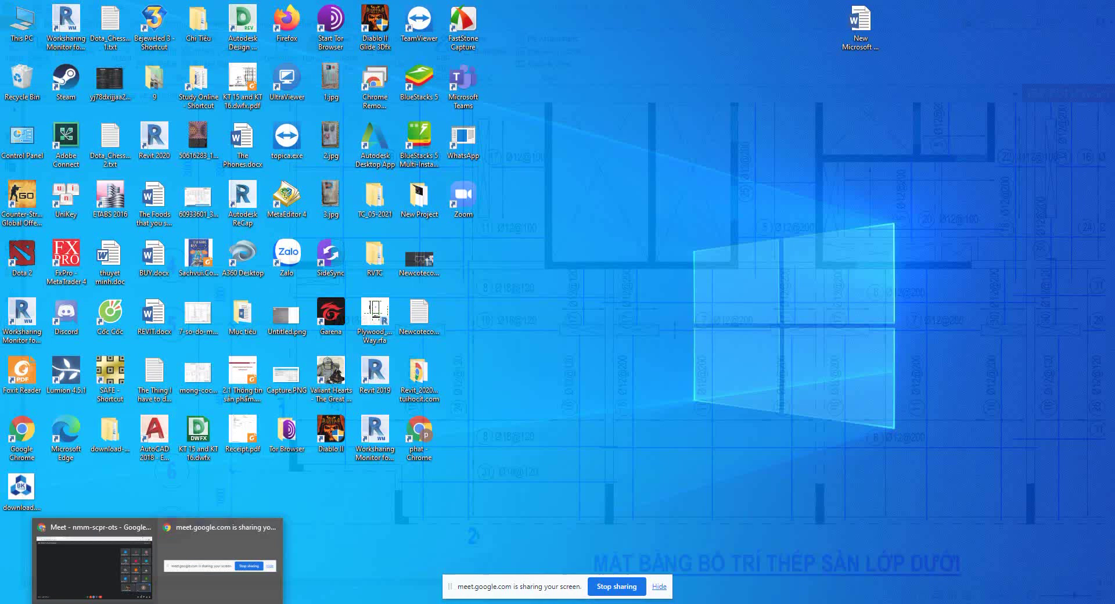
pyautogui.click(215, 566)
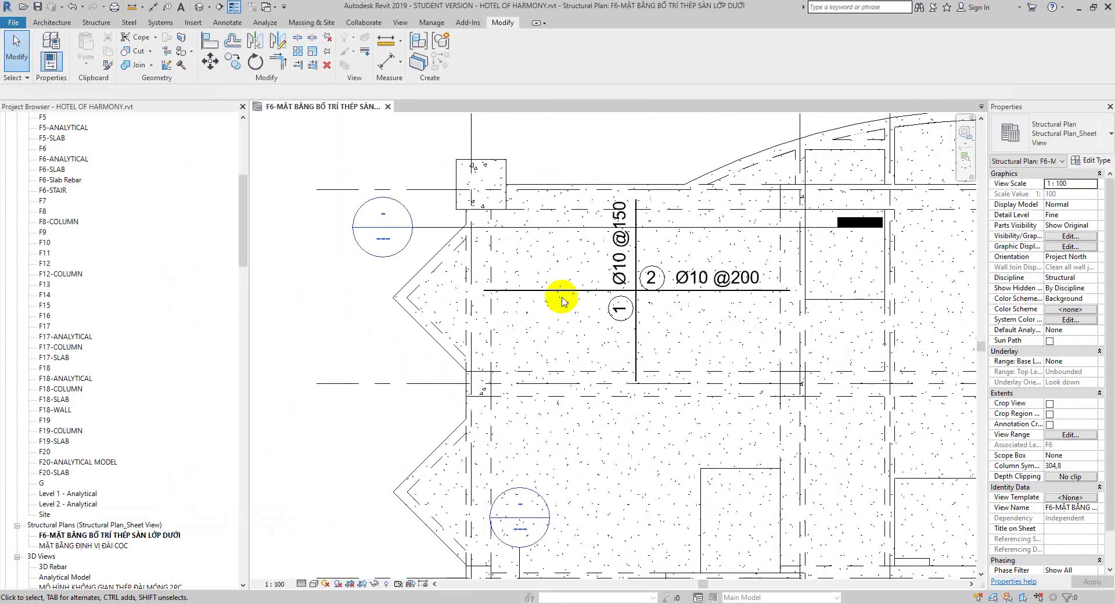
pyautogui.click(620, 270)
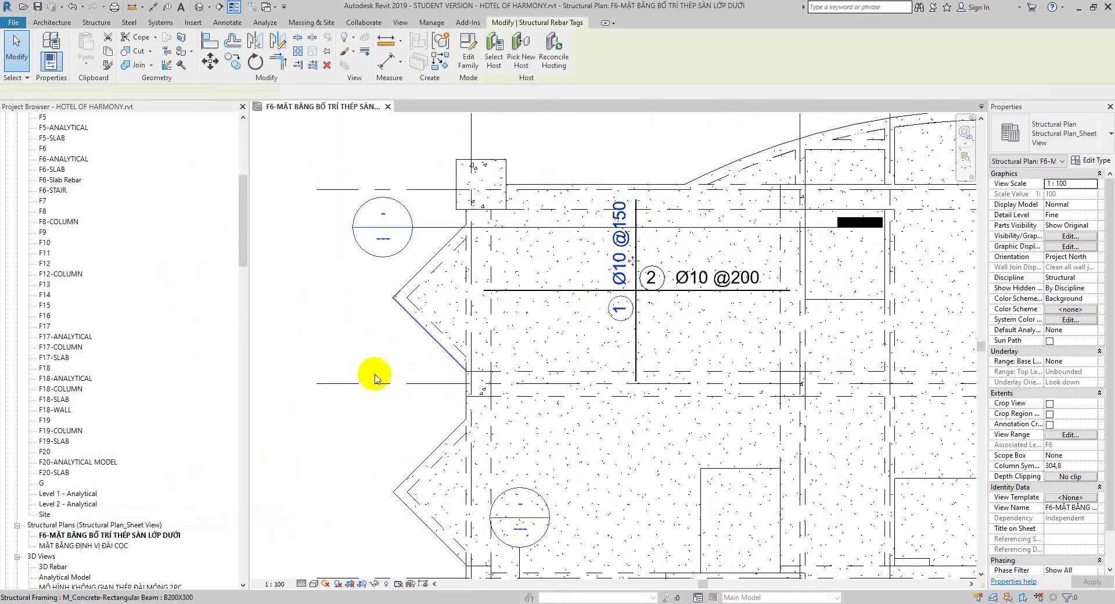
pyautogui.click(341, 415)
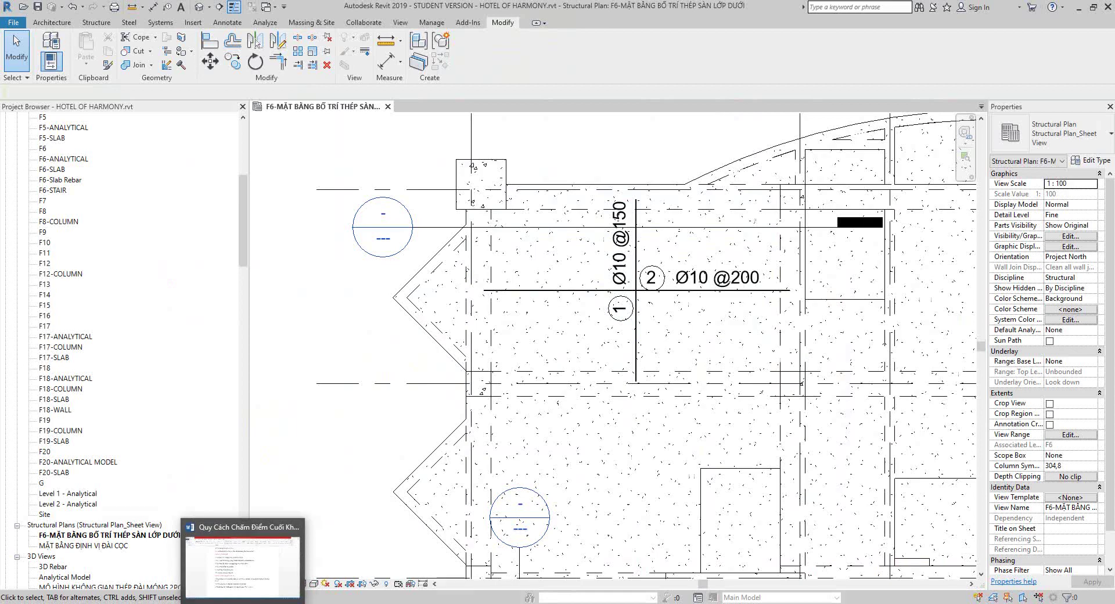
pyautogui.click(577, 291)
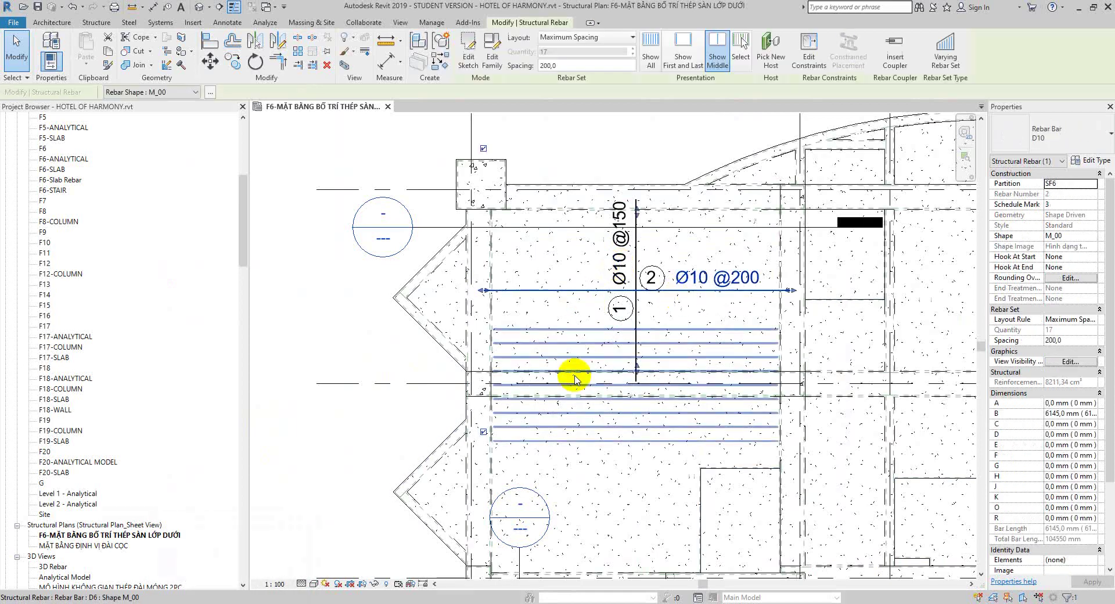
pyautogui.click(223, 595)
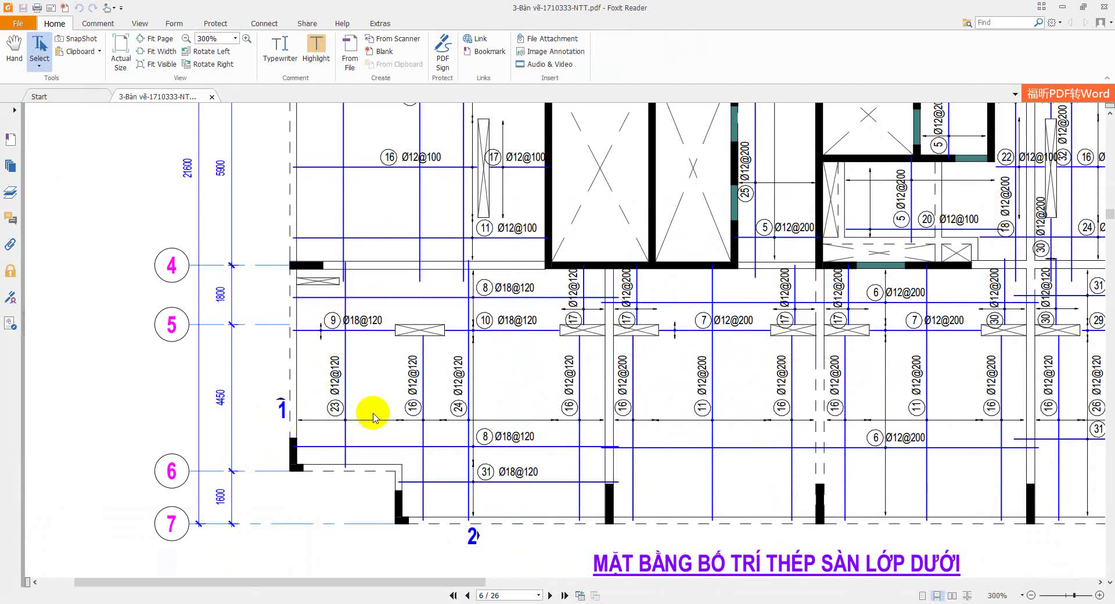
# - Scroll the PDF rebar plan up toward gridline 3 and the lift cores
pyautogui.scroll(-1, 372, 415)
pyautogui.scroll(2, 369, 413)
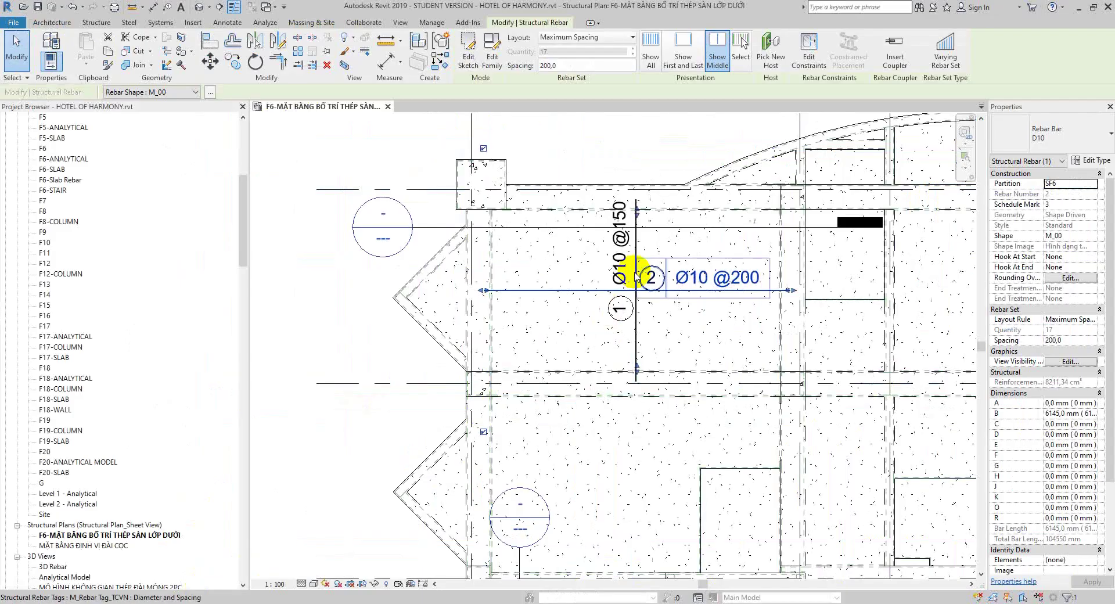
pyautogui.scroll(1, 637, 277)
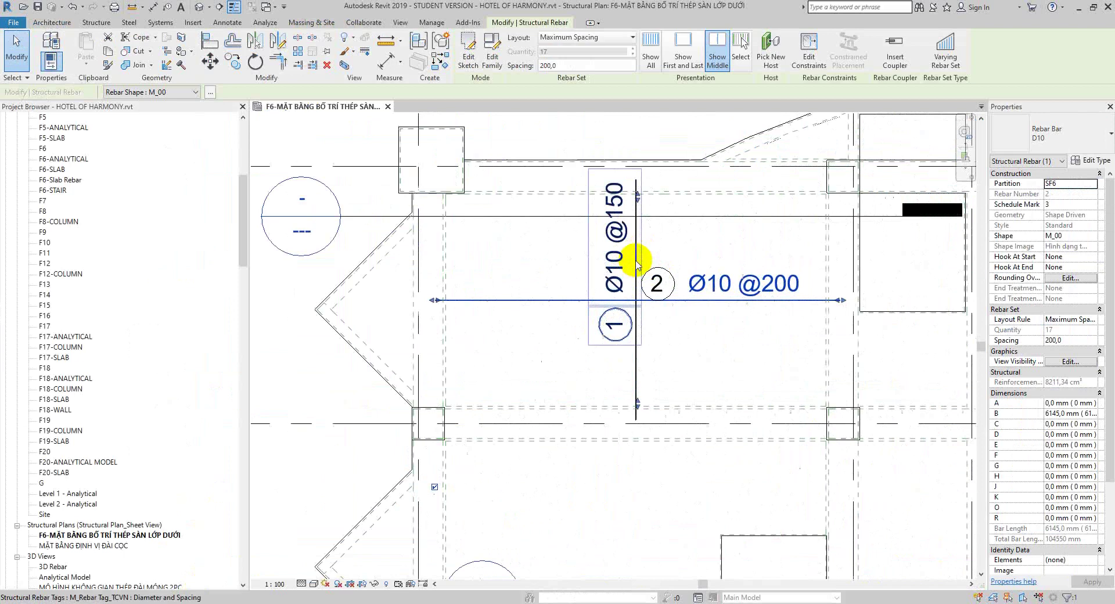
pyautogui.click(289, 301)
pyautogui.click(230, 24)
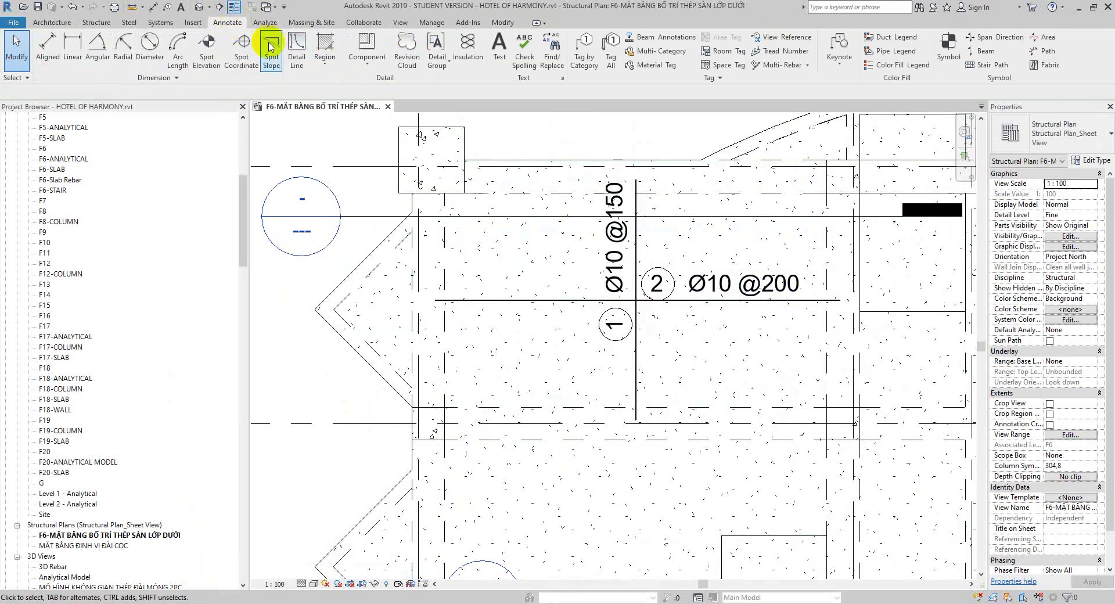
pyautogui.click(295, 58)
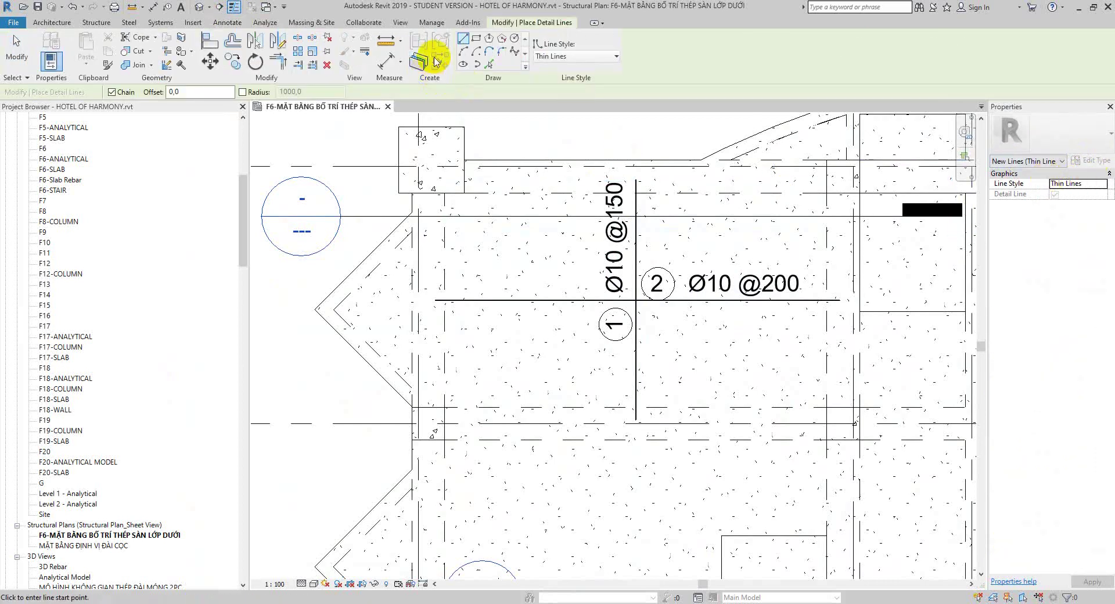
pyautogui.click(444, 263)
pyautogui.click(828, 261)
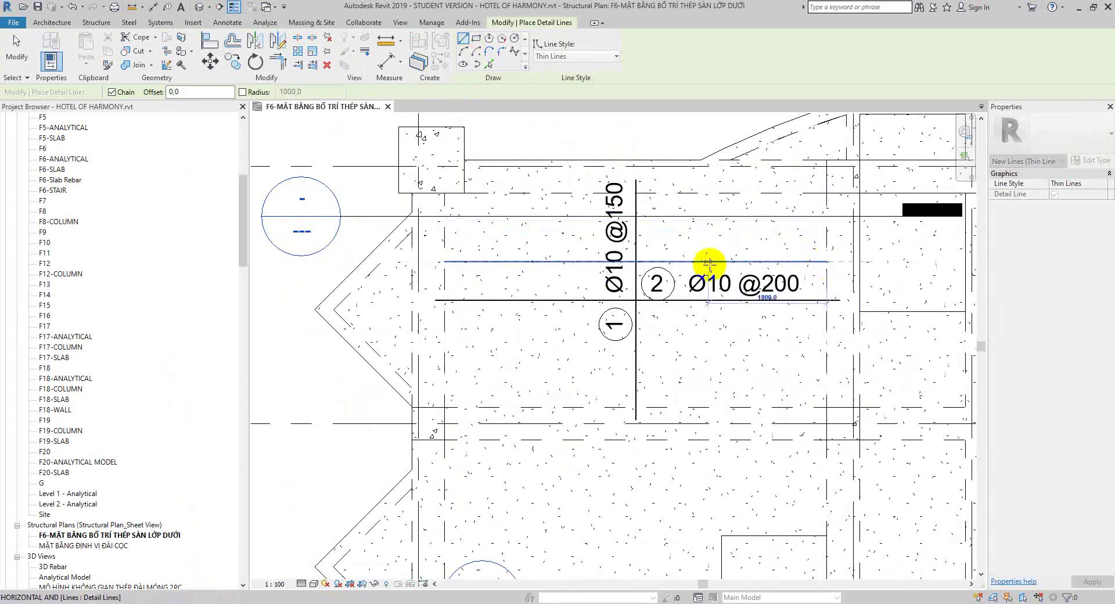
pyautogui.press('Escape')
pyautogui.press('Escape')
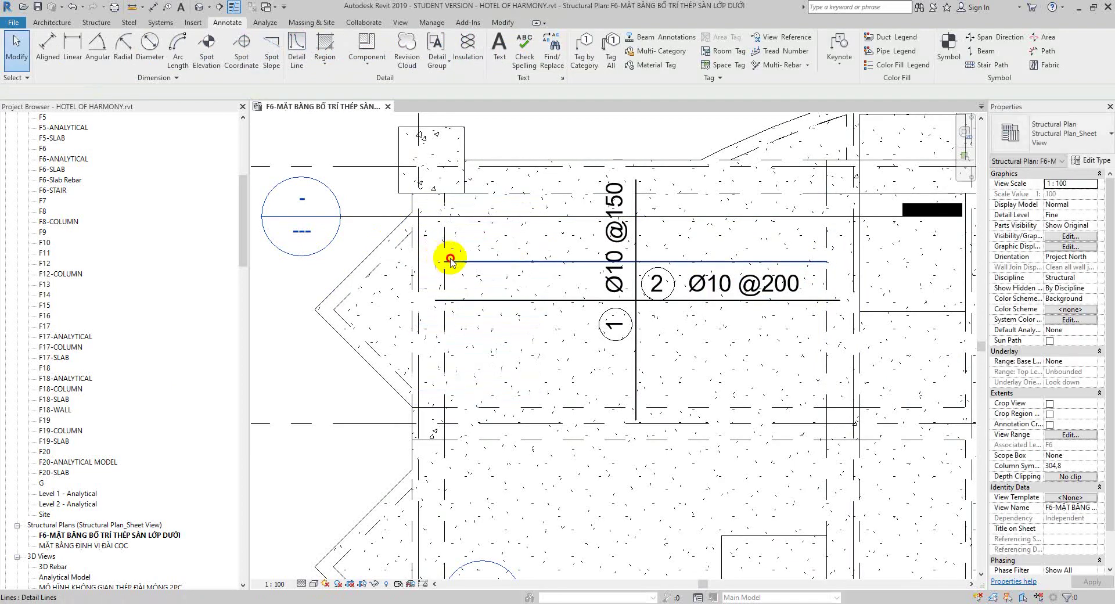
pyautogui.click(450, 263)
# - Select the new detail line to confirm its 5860 length, then deselect it
pyautogui.scroll(4, 451, 267)
pyautogui.click(430, 260)
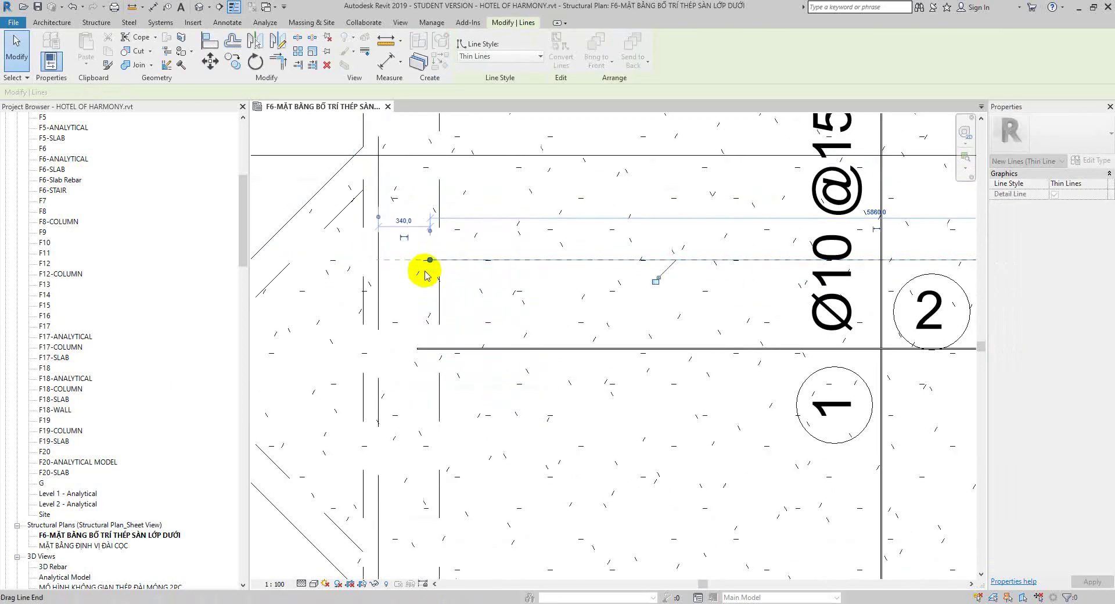
pyautogui.click(63, 25)
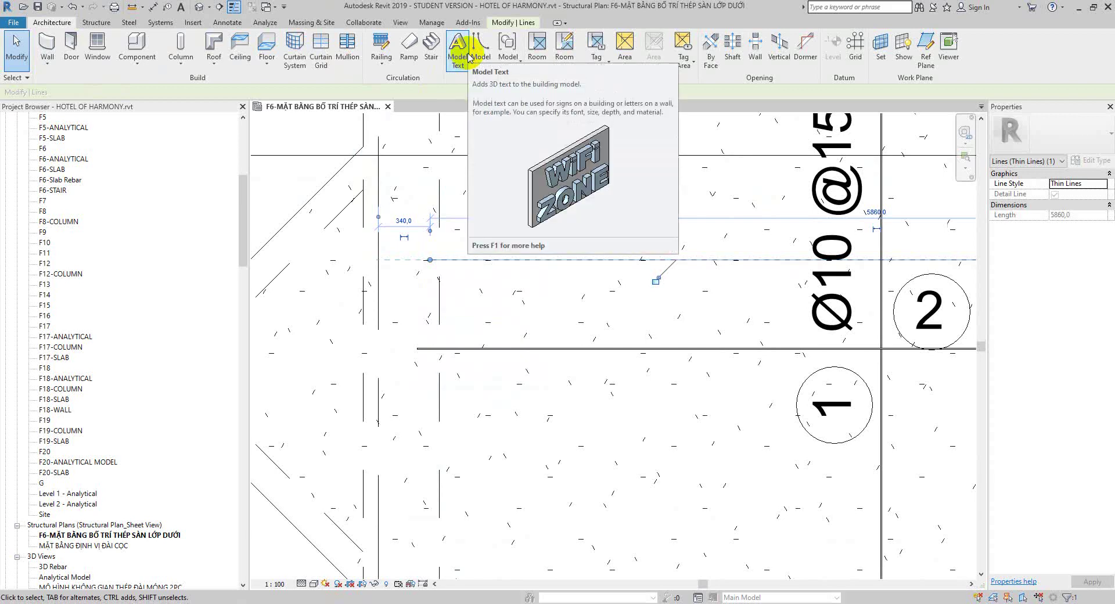
pyautogui.scroll(-3, 465, 252)
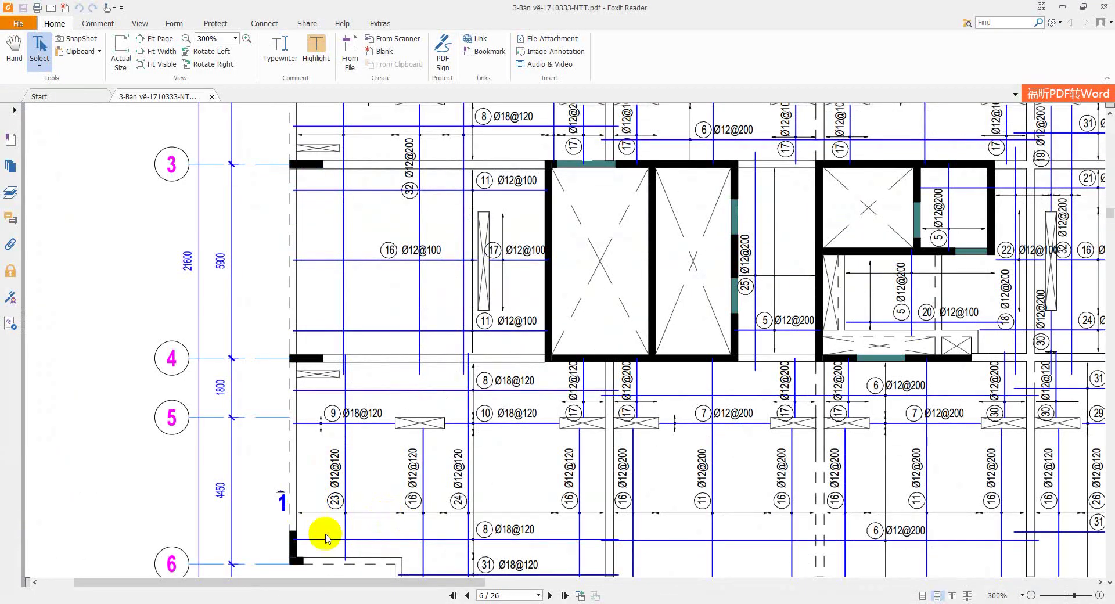
pyautogui.scroll(-3, 677, 270)
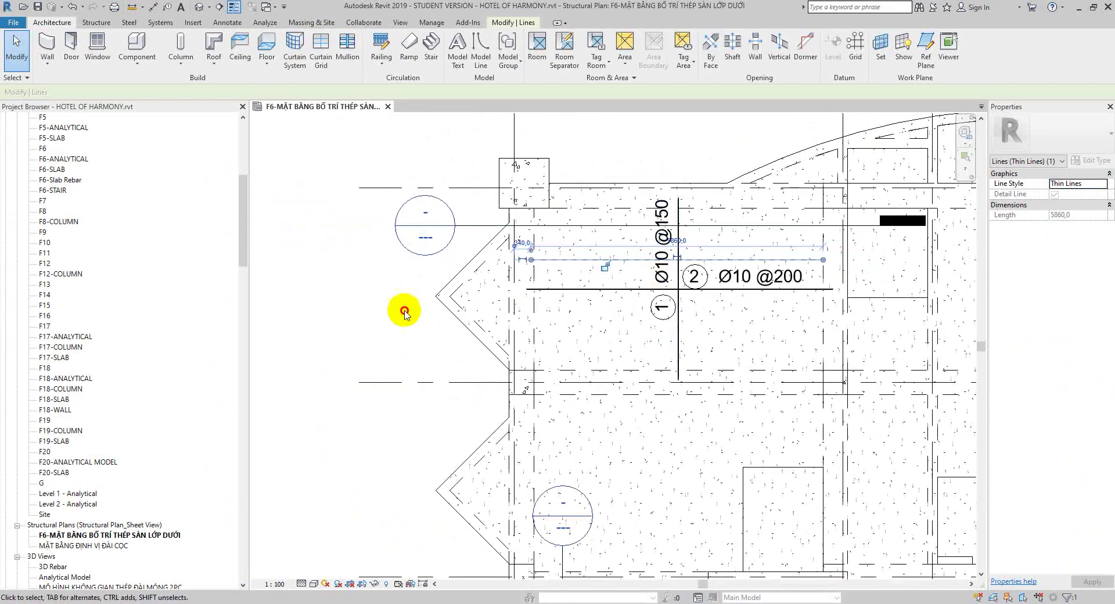
pyautogui.press('Escape')
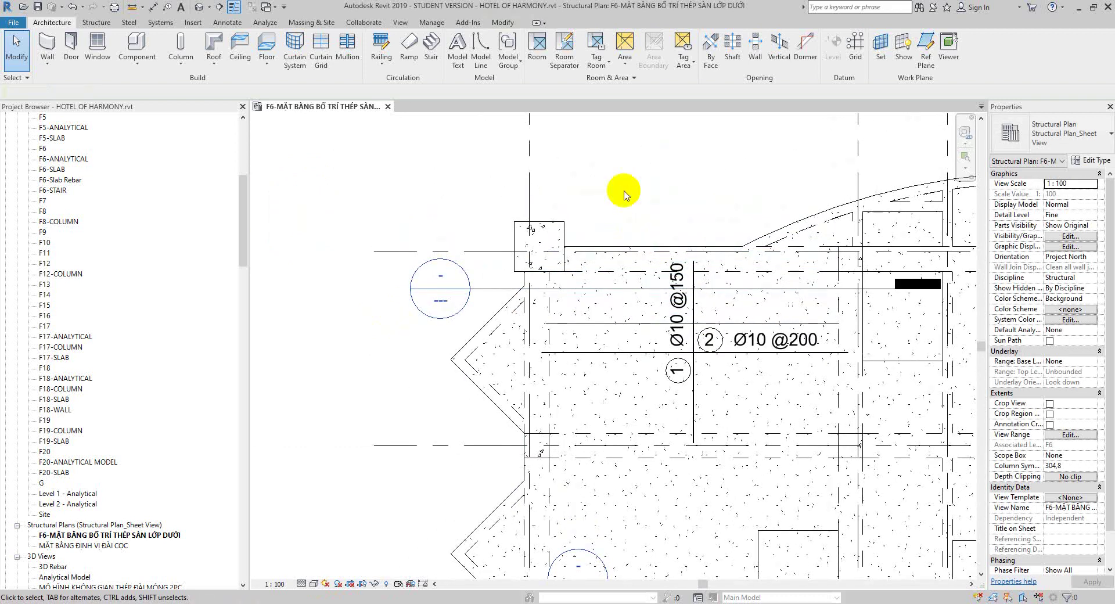
# - Create a new family, Family5, from the Metric Detail Item template
pyautogui.click(14, 24)
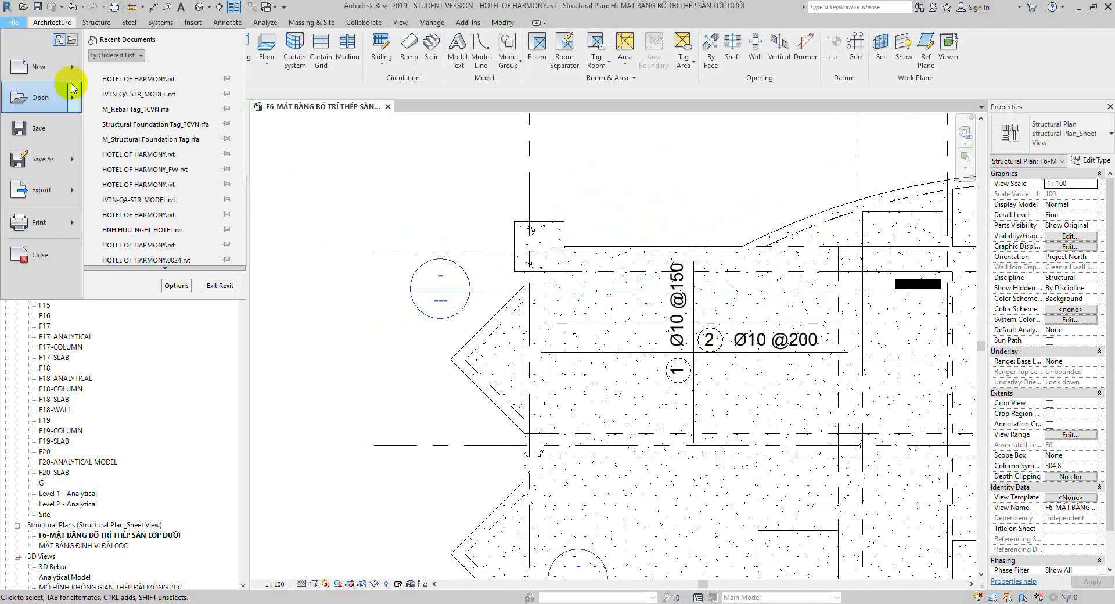
pyautogui.moveTo(38, 66)
pyautogui.click(129, 105)
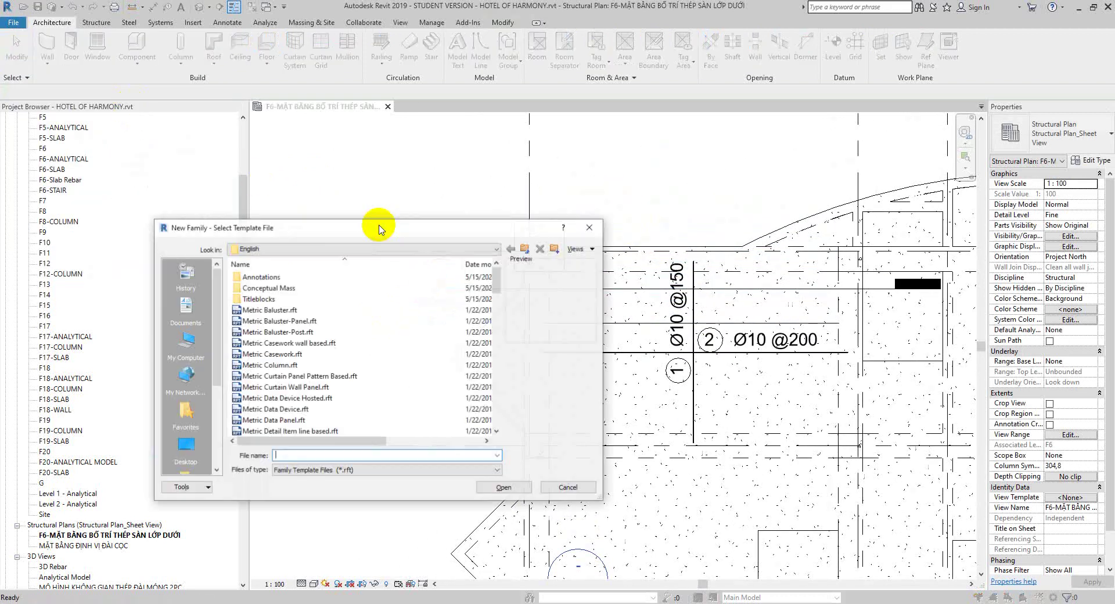
pyautogui.scroll(-3, 298, 325)
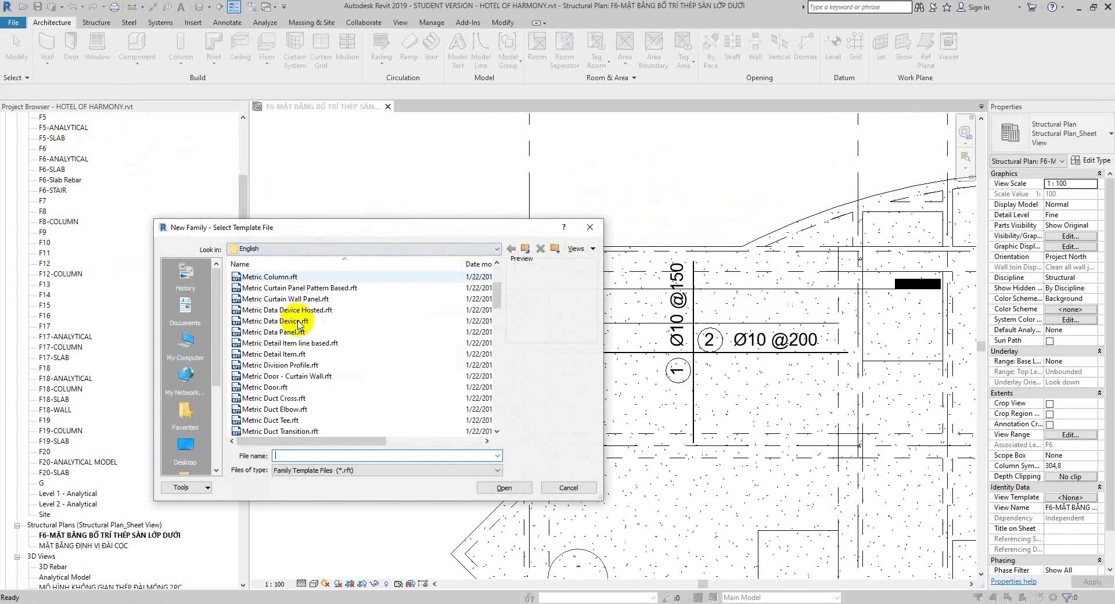
pyautogui.click(290, 356)
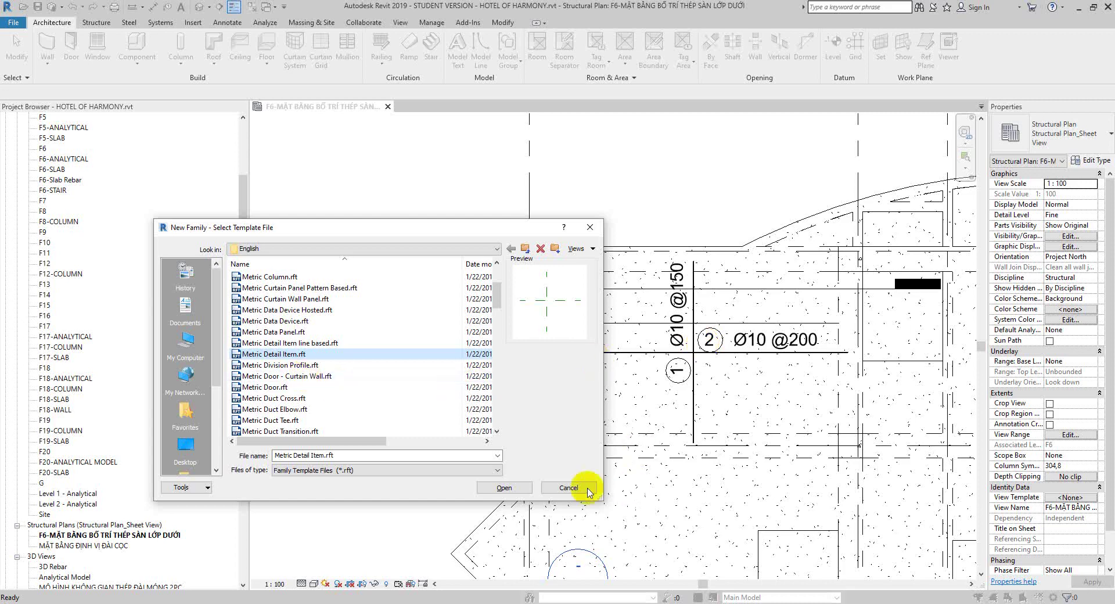
pyautogui.click(521, 491)
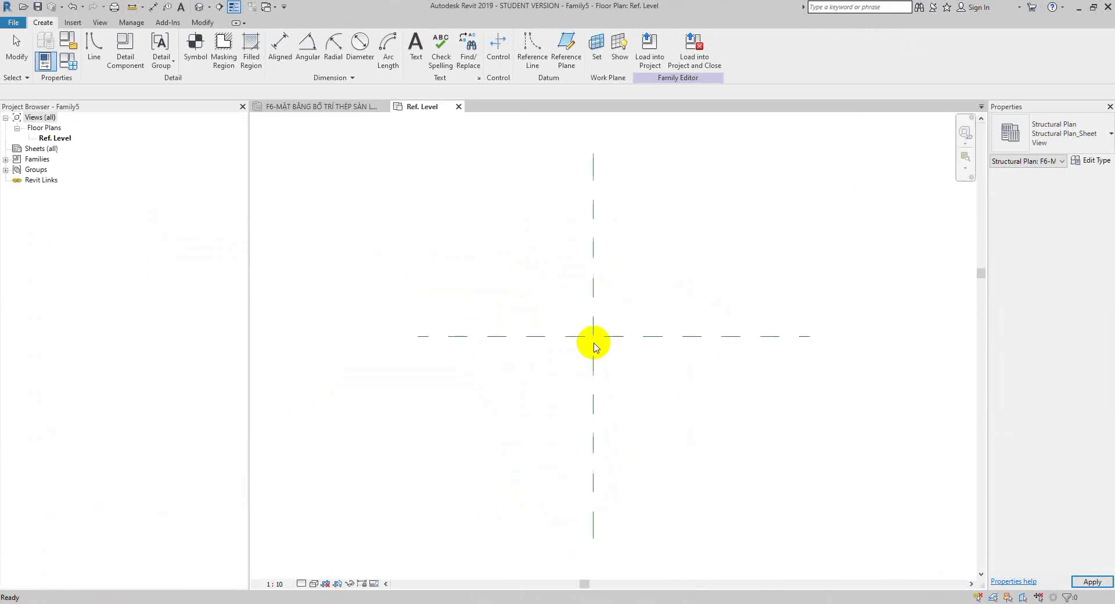
# - Recentre the family's reference planes in the view and switch to the PDF rebar plan
pyautogui.scroll(-2, 630, 356)
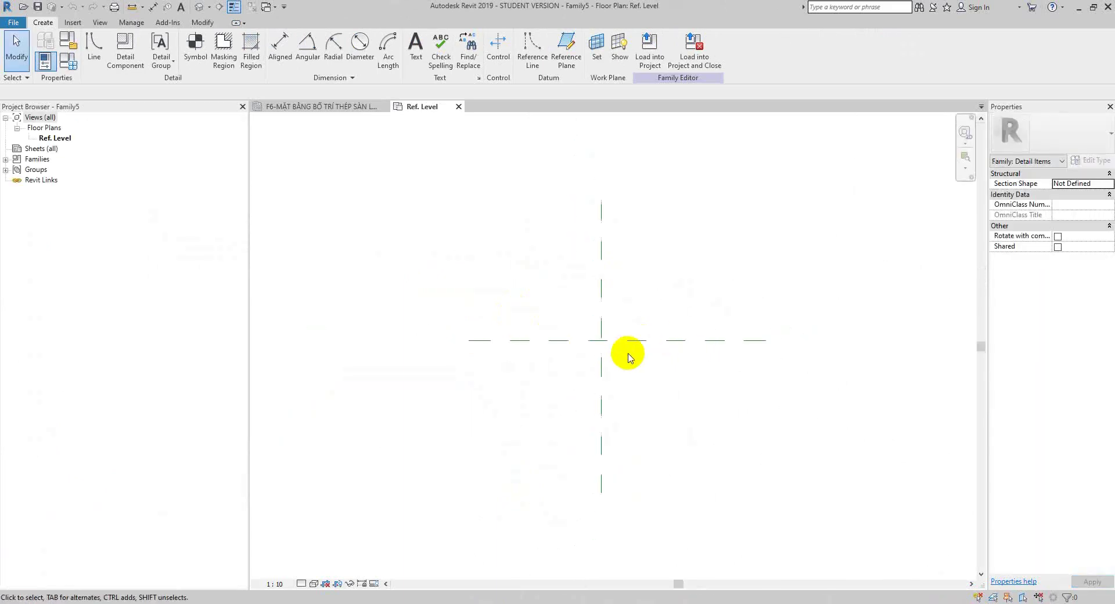
pyautogui.click(642, 297)
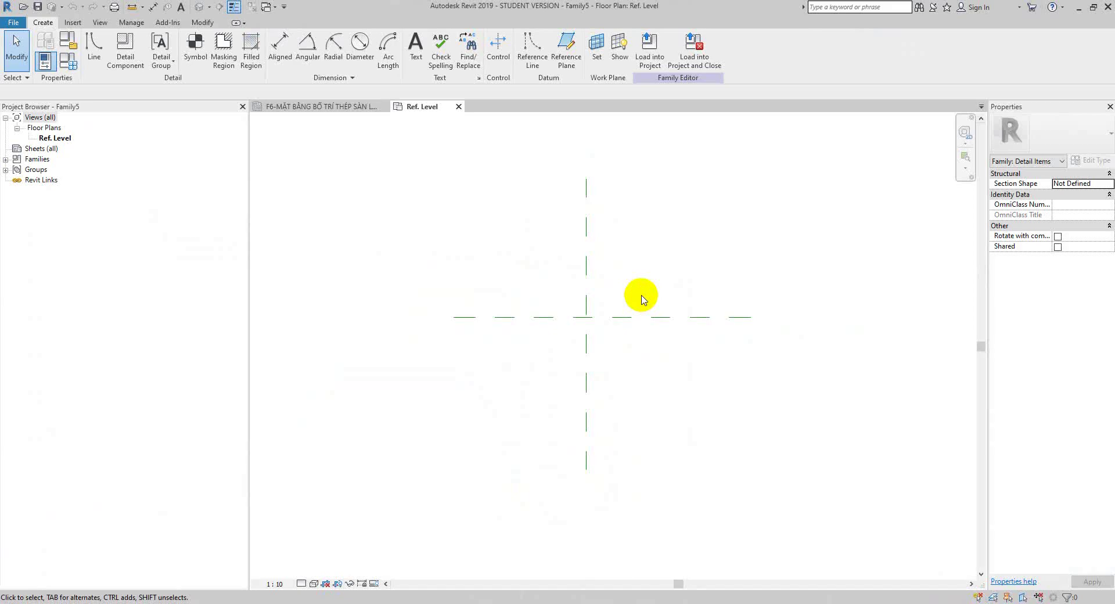
pyautogui.moveTo(642, 299); pyautogui.dragTo(559, 317, button='middle')
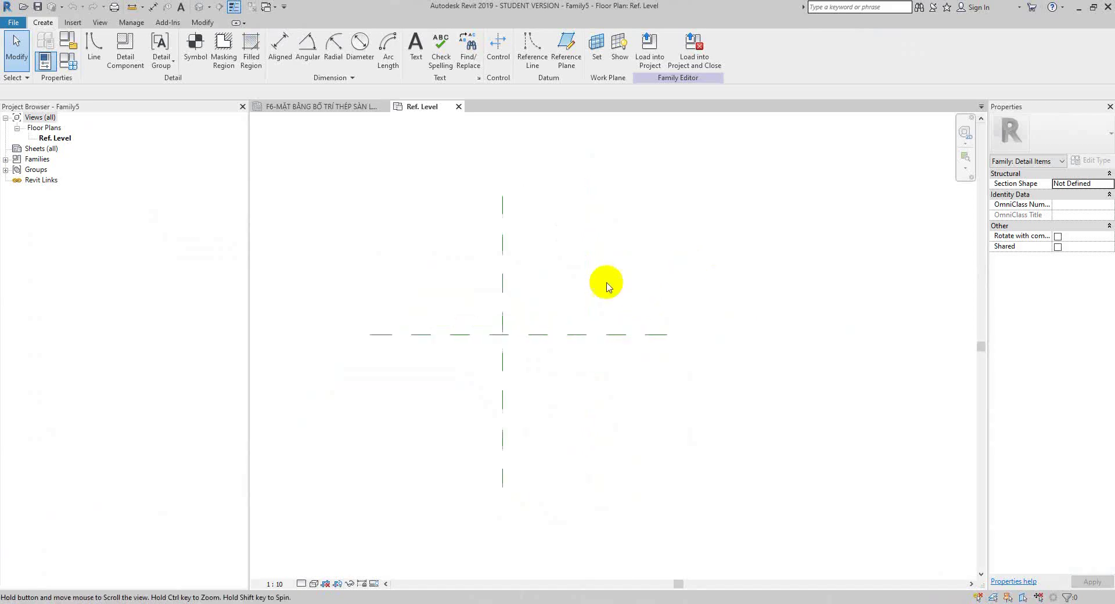
pyautogui.hotkey('alt', 'Tab')
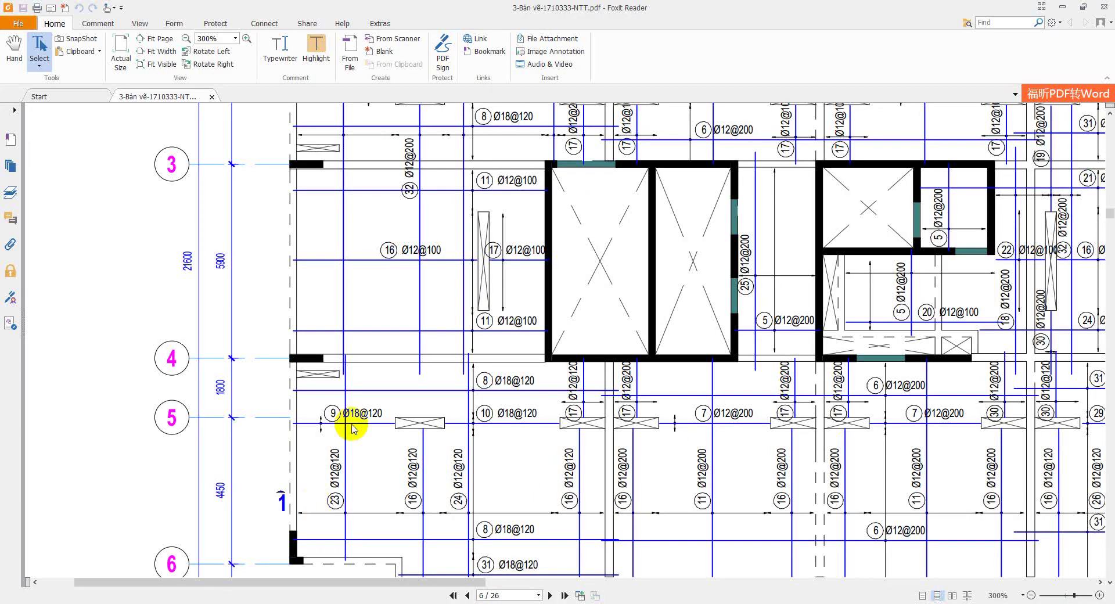
# - Pan across the PDF slab rebar layout around grid lines 4 to 7, then return to Revit
pyautogui.scroll(-3, 349, 423)
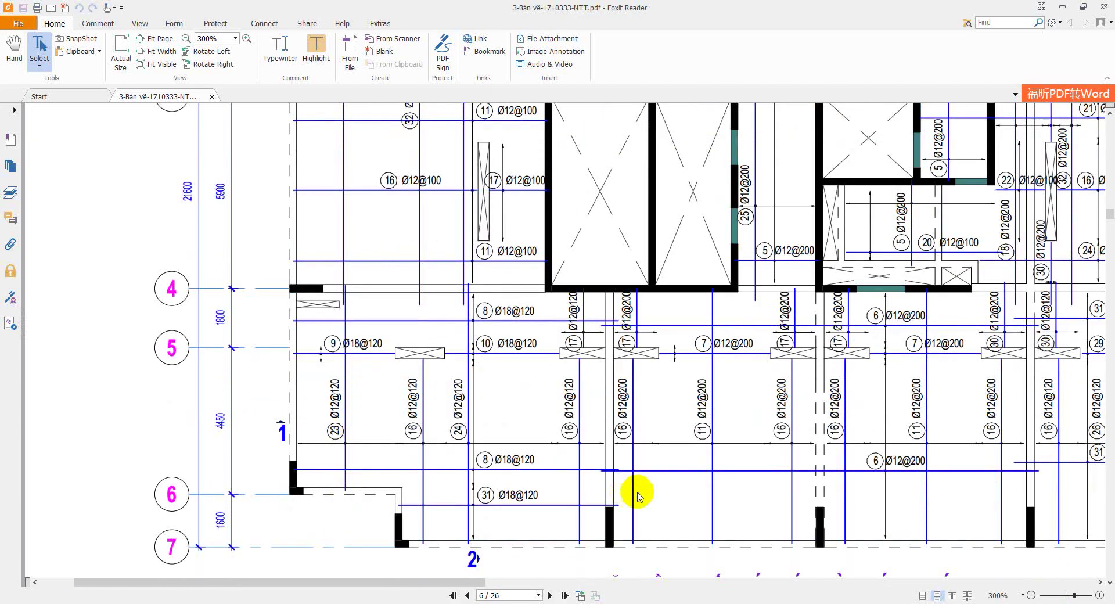
pyautogui.moveTo(440, 583); pyautogui.dragTo(577, 581)
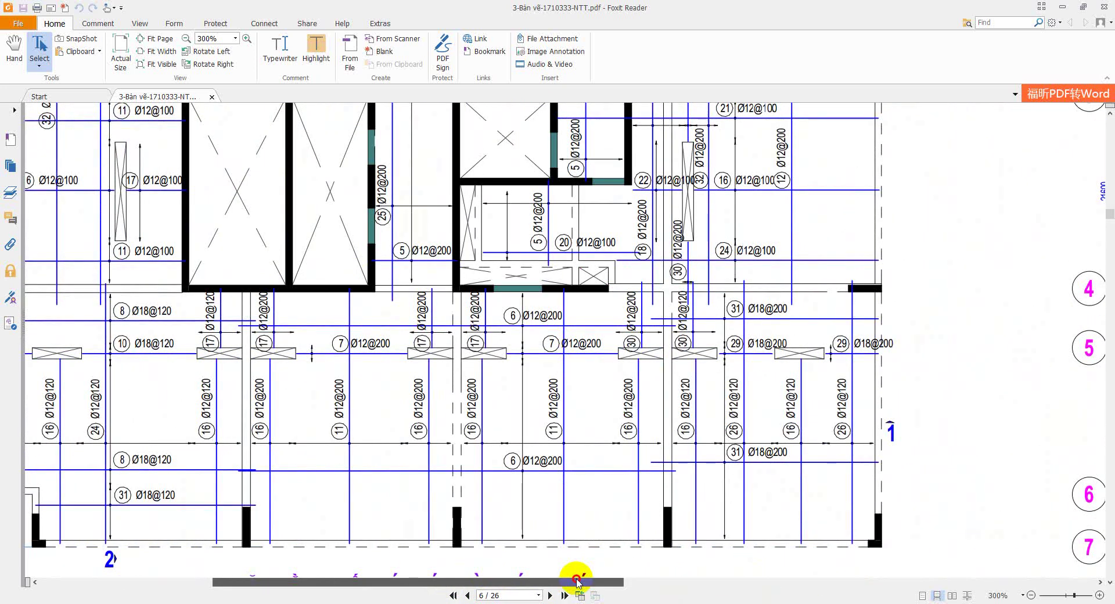
pyautogui.moveTo(584, 581); pyautogui.dragTo(876, 578)
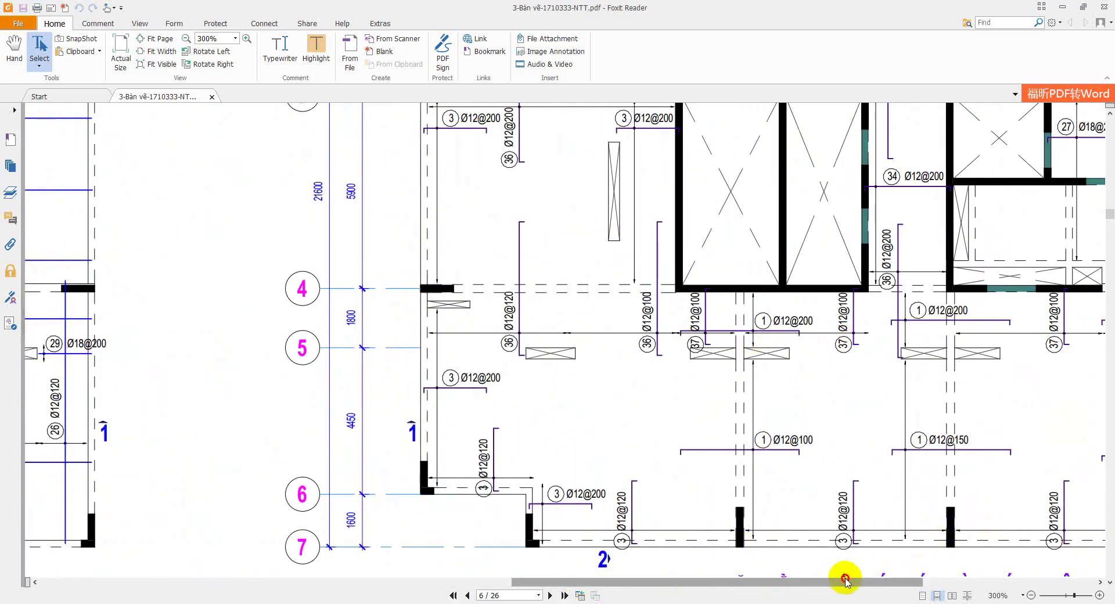
pyautogui.moveTo(847, 581); pyautogui.dragTo(456, 584)
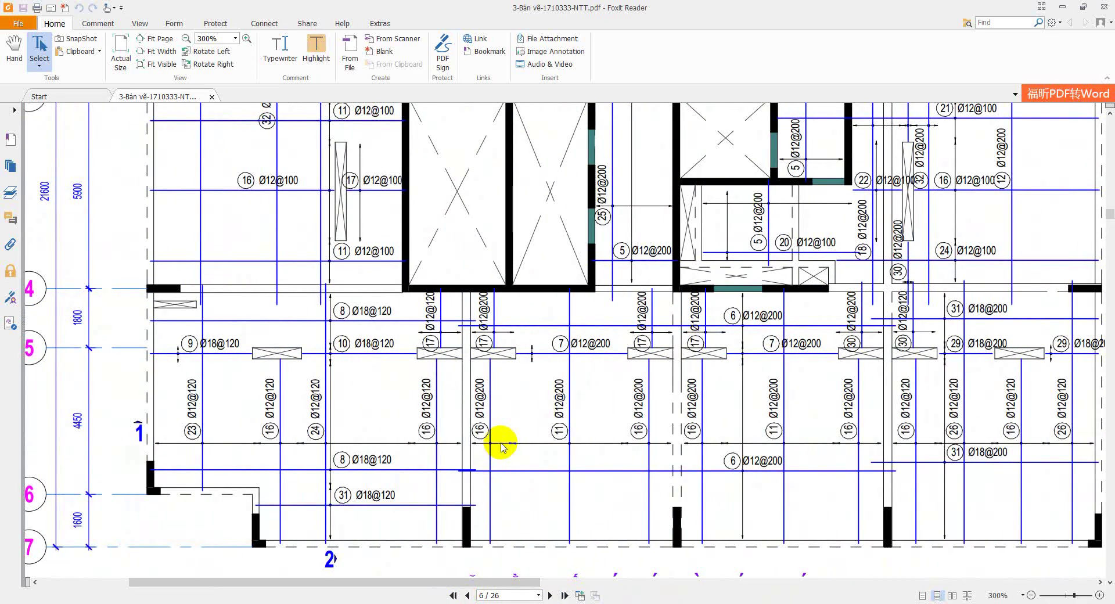
pyautogui.hotkey('alt', 'Tab')
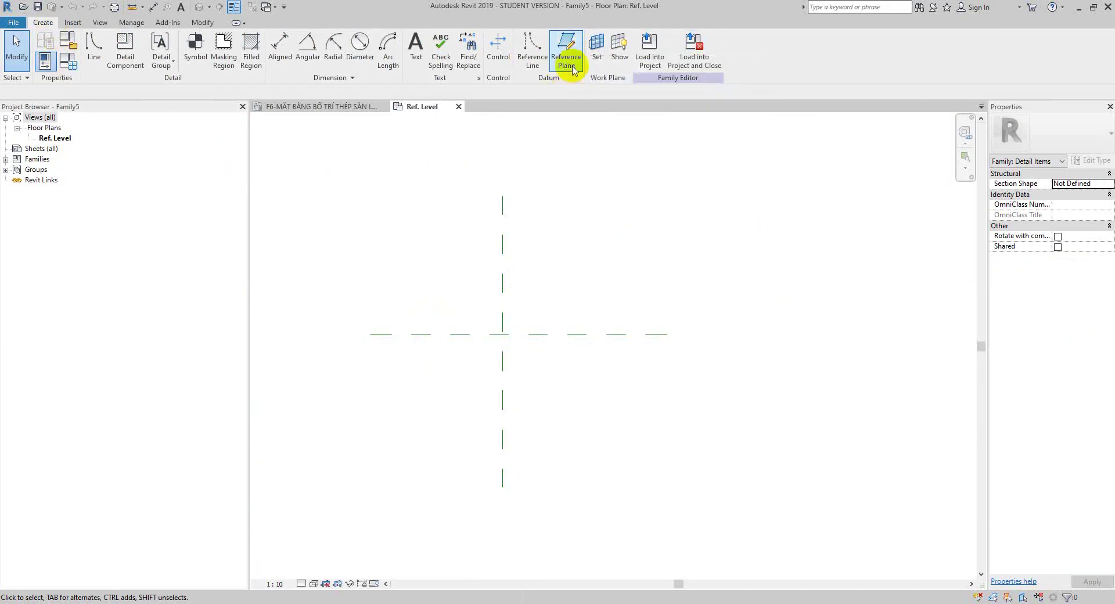
# - Start the Reference Plane tool, briefly admitting a waiting participant to the video meeting
pyautogui.click(566, 47)
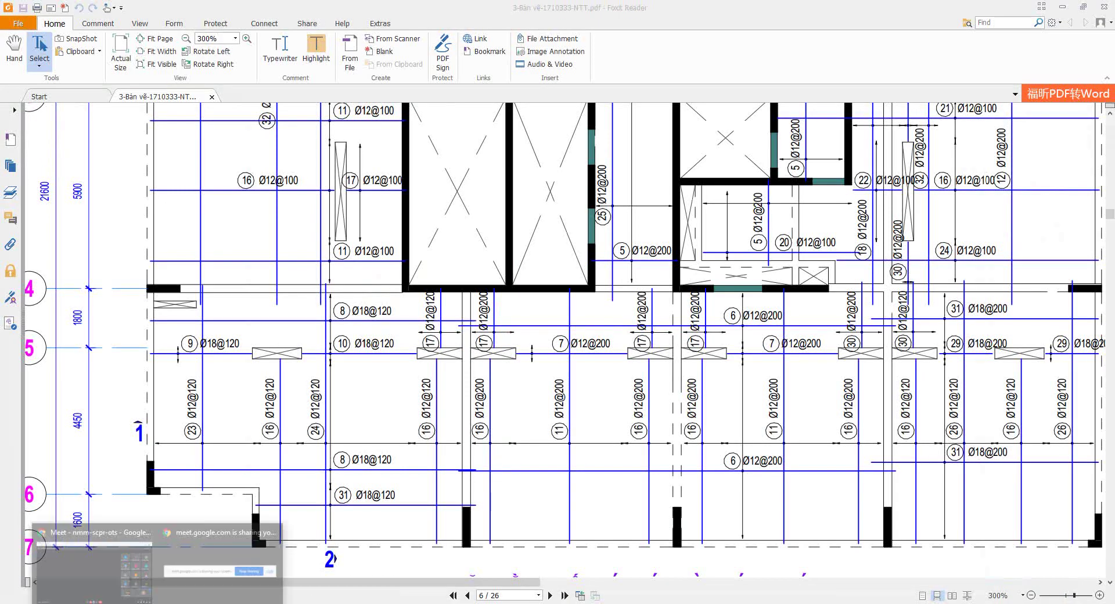
pyautogui.click(103, 555)
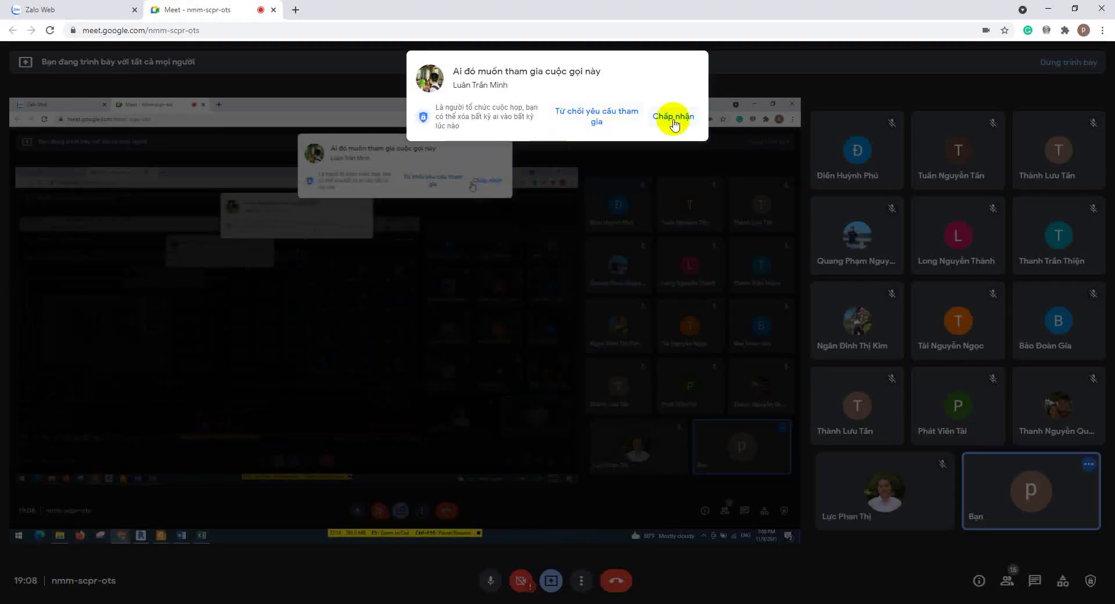
pyautogui.click(675, 116)
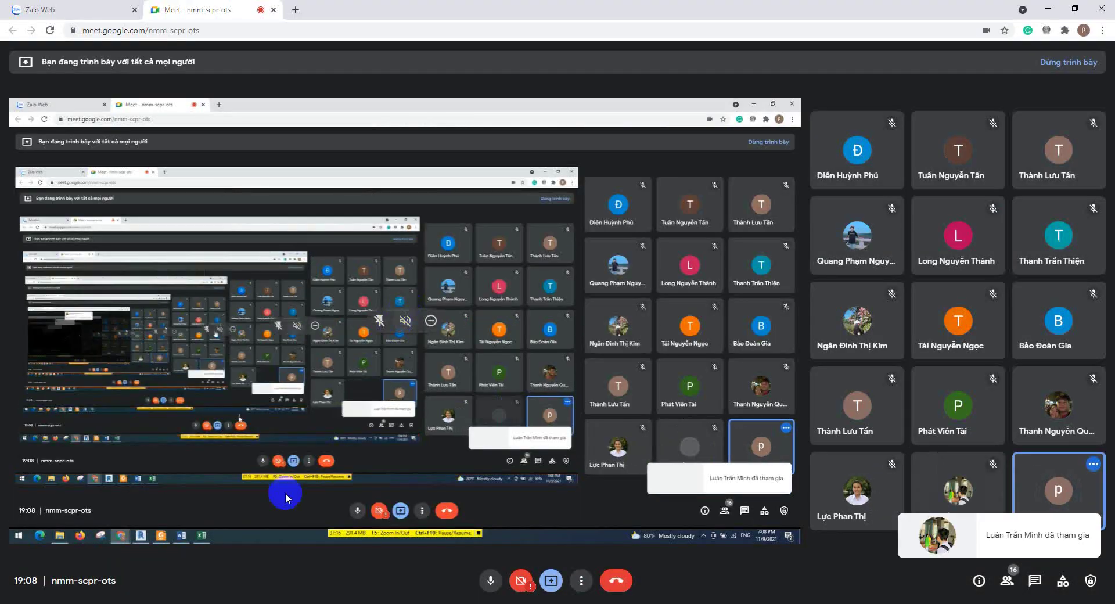
pyautogui.hotkey('alt', 'Tab')
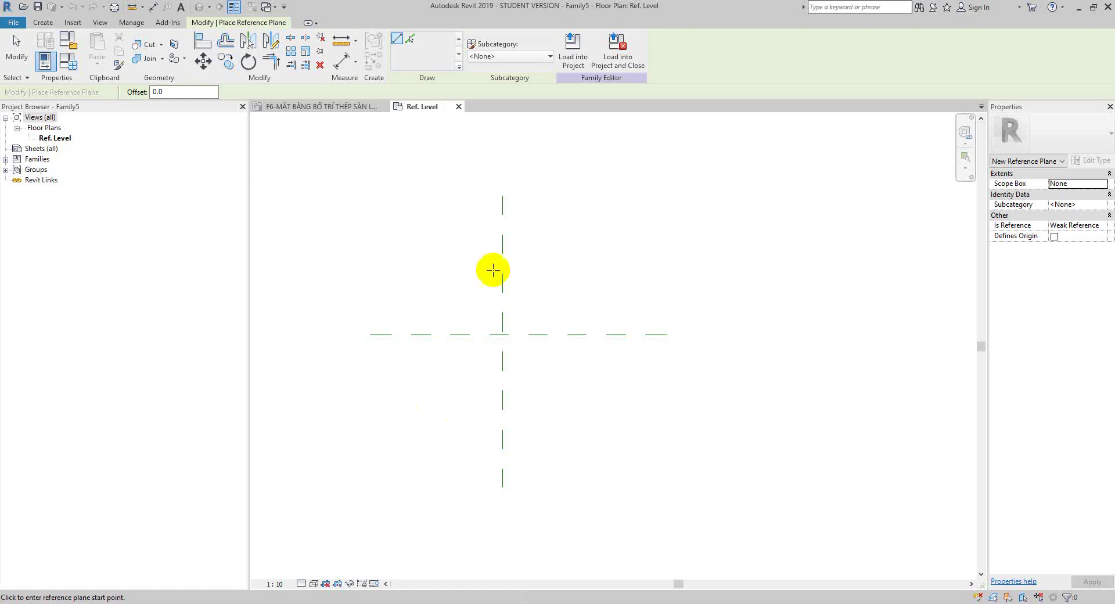
# - Draw horizontal reference planes 900 above and 1000 below the centre
pyautogui.click(371, 238)
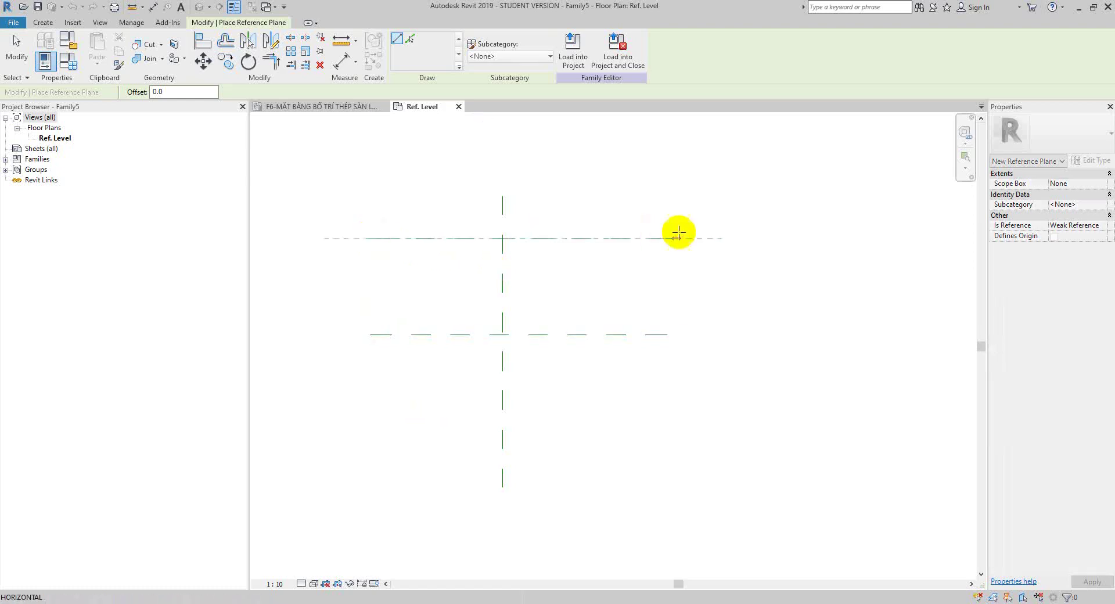
pyautogui.click(667, 238)
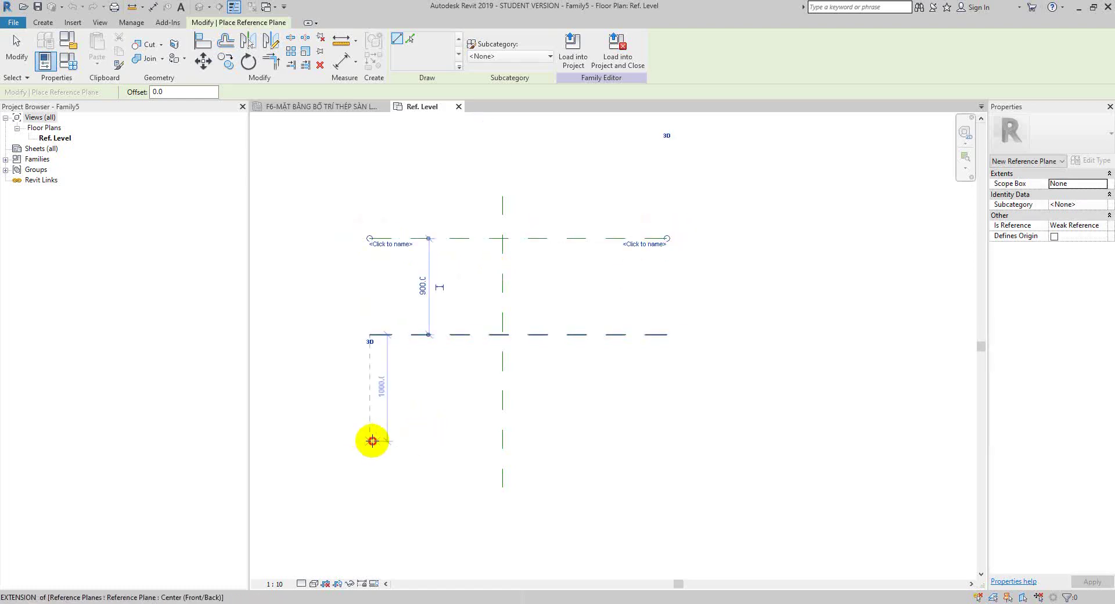
pyautogui.click(370, 441)
pyautogui.click(671, 441)
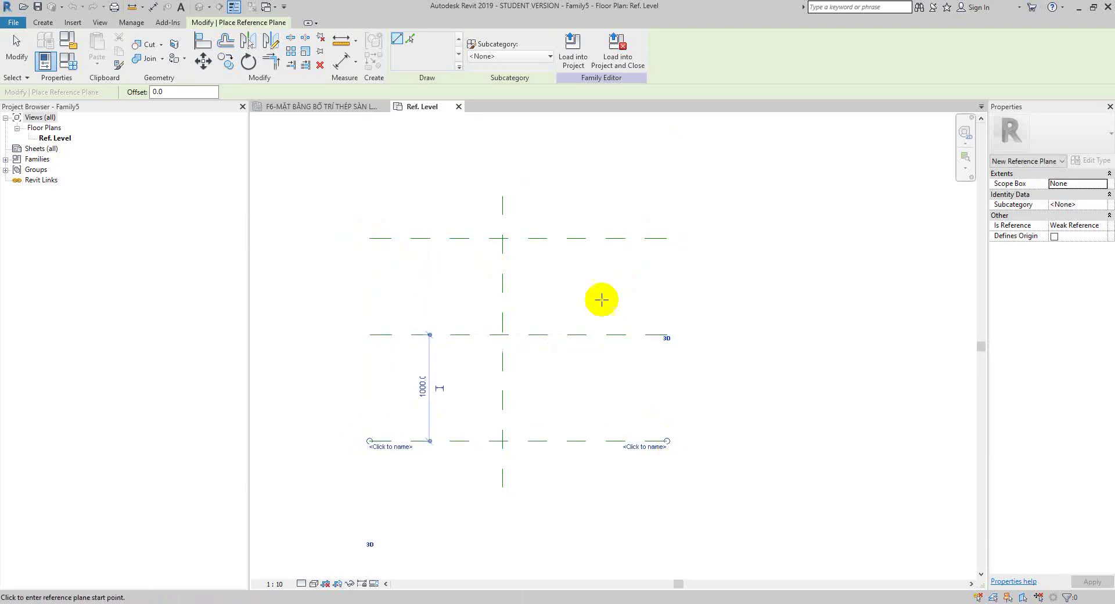
# - Draw vertical reference planes to the left and right of the centre plane
pyautogui.click(503, 197)
pyautogui.click(385, 196)
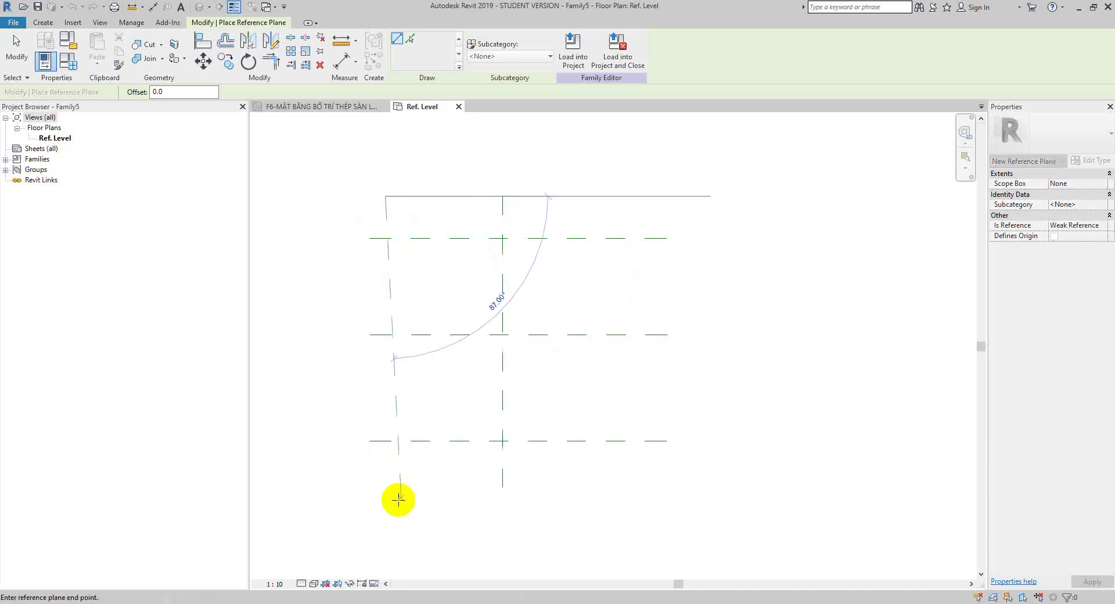
pyautogui.click(385, 487)
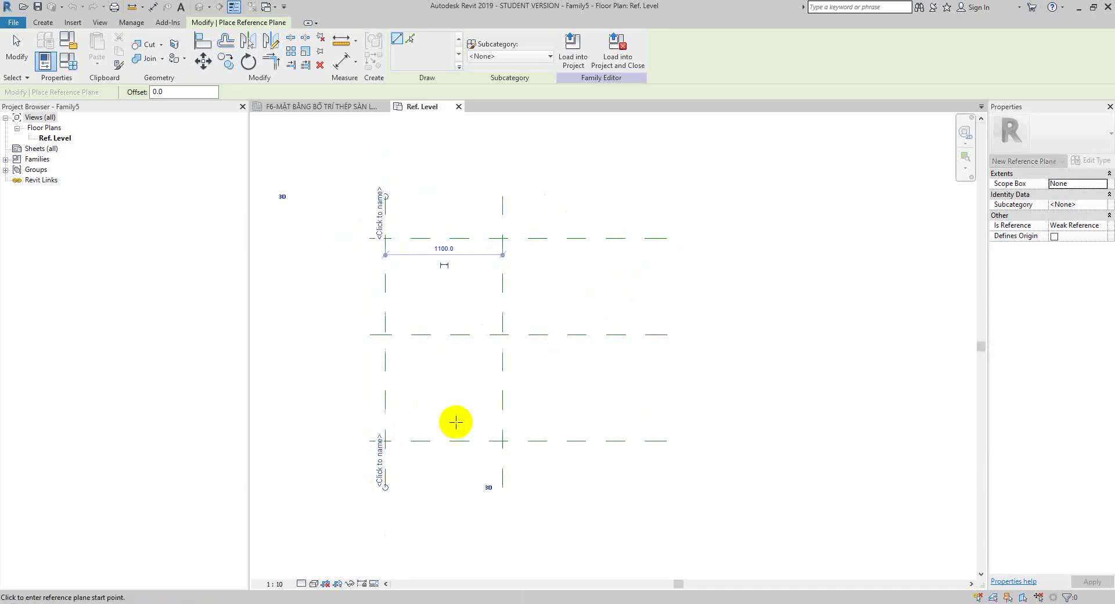
pyautogui.click(609, 196)
pyautogui.click(609, 486)
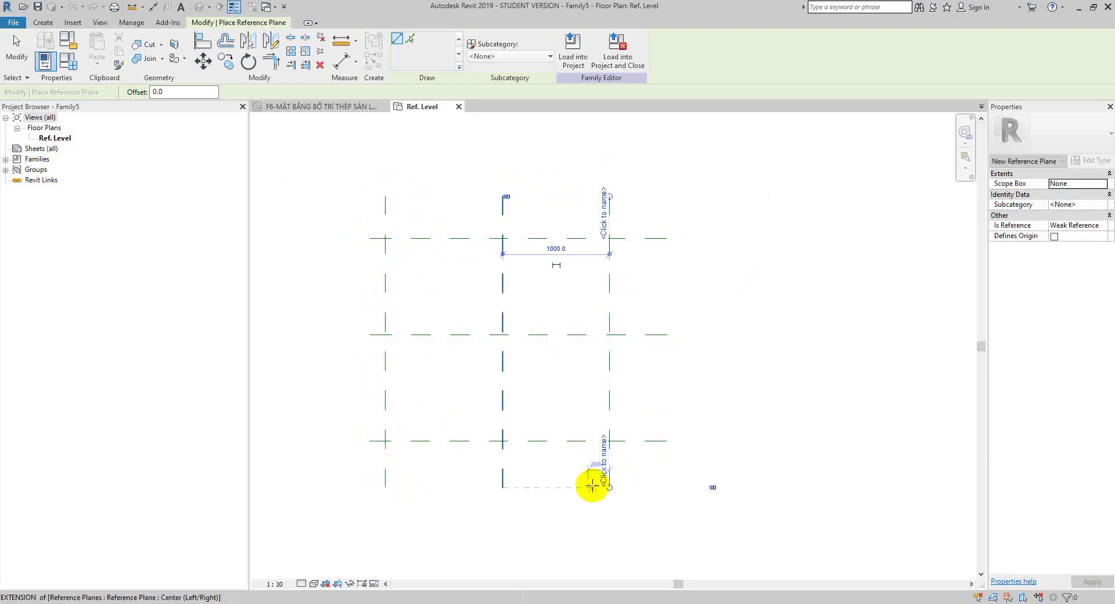
pyautogui.press('Escape')
pyautogui.press('Escape')
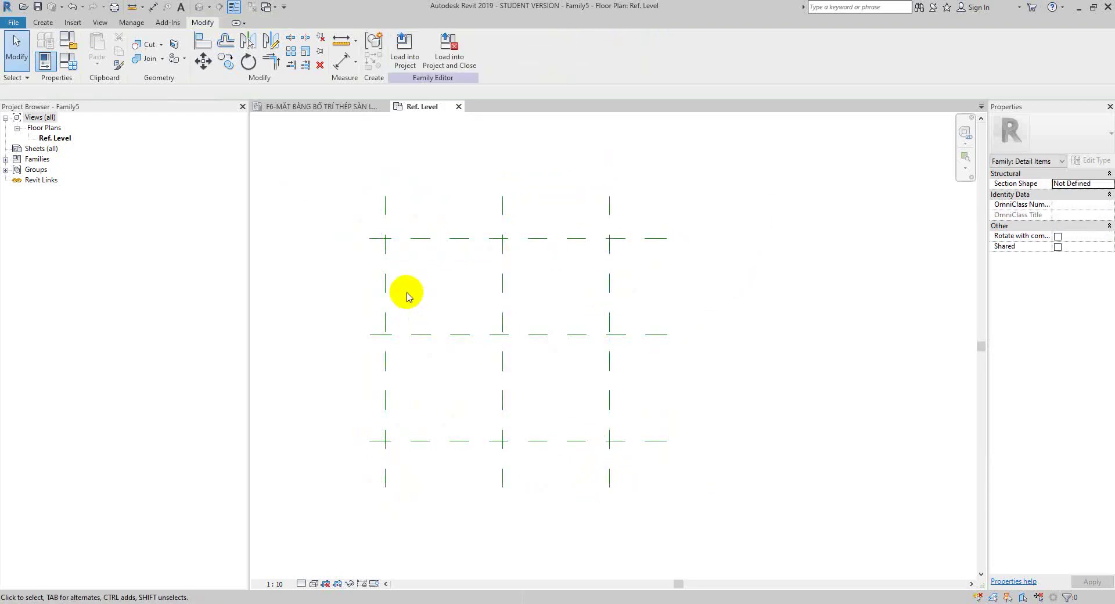
# - Try chaining DI dimensions across the three vertical reference planes, discarding both attempts
pyautogui.press('d')
pyautogui.press('i')
pyautogui.click(385, 282)
pyautogui.click(503, 292)
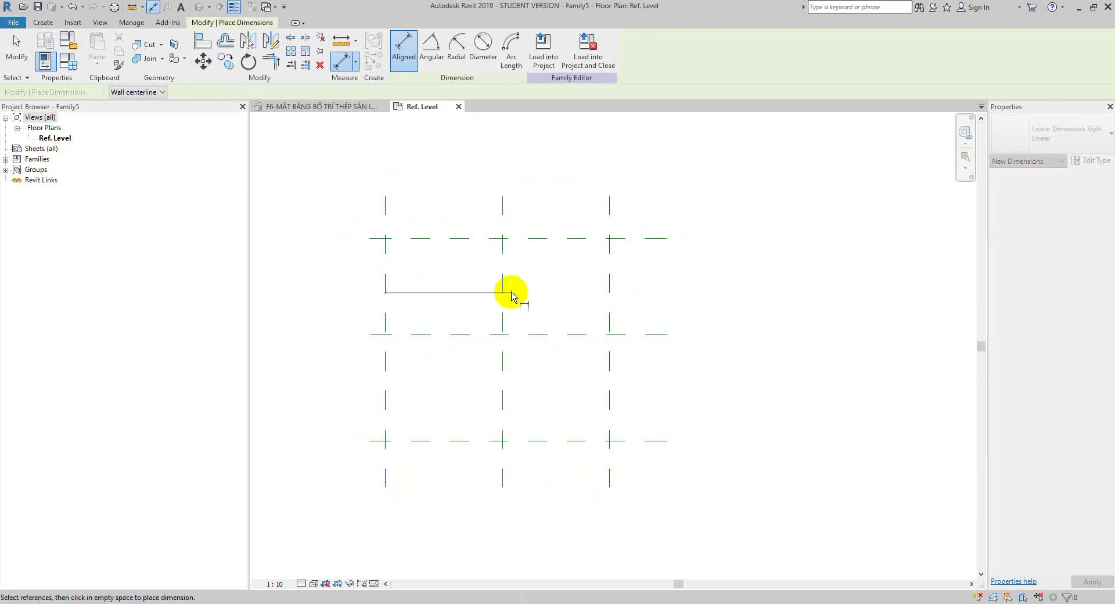
pyautogui.click(608, 300)
pyautogui.scroll(2, 546, 465)
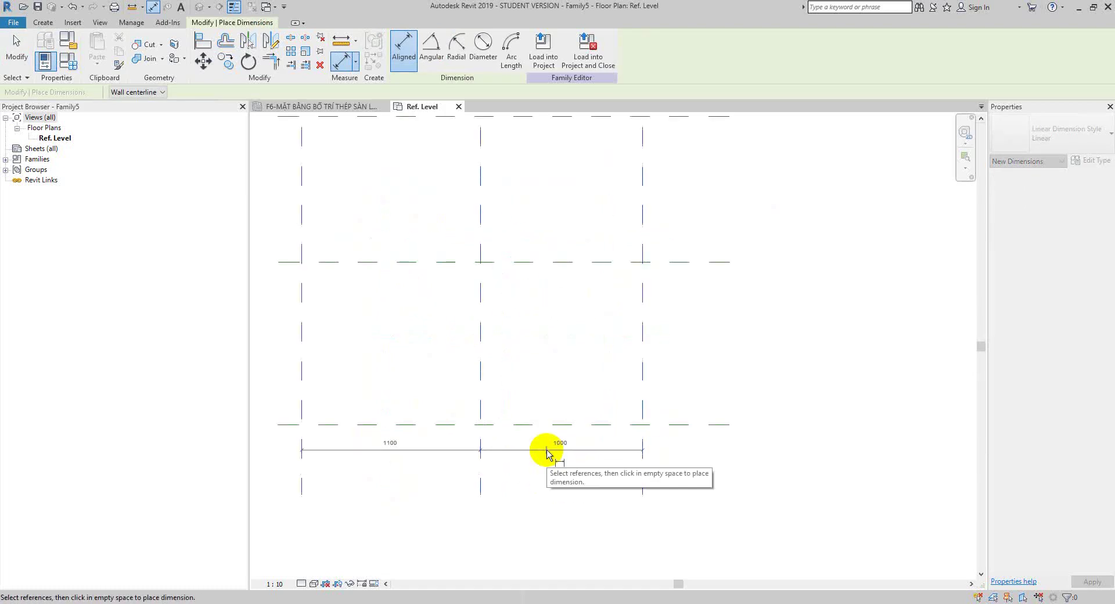
pyautogui.scroll(1, 546, 453)
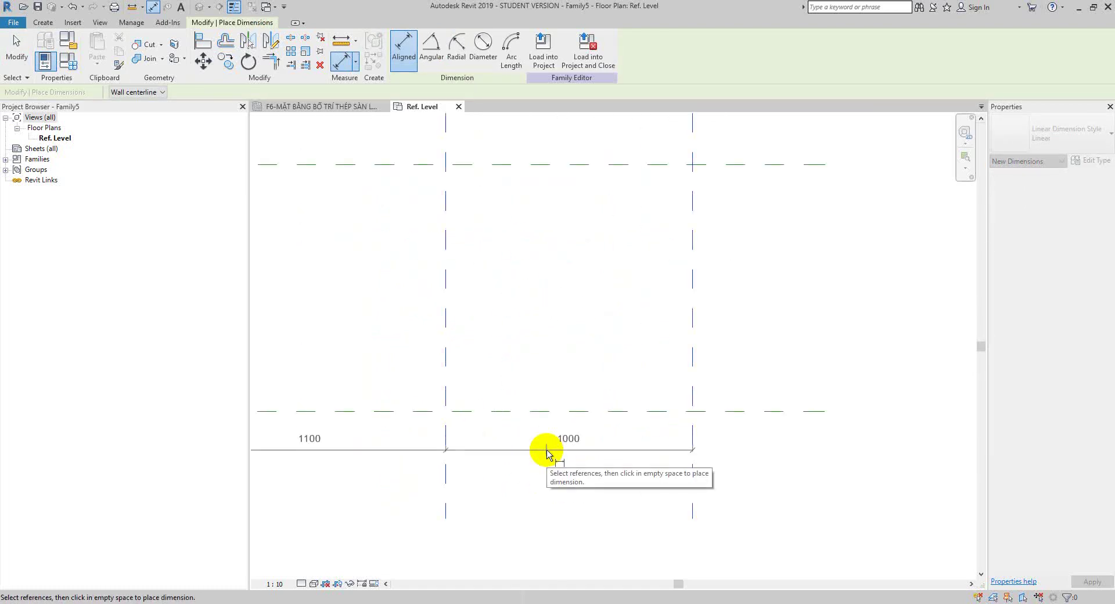
pyautogui.press('Escape')
pyautogui.scroll(-2, 544, 450)
pyautogui.click(437, 423)
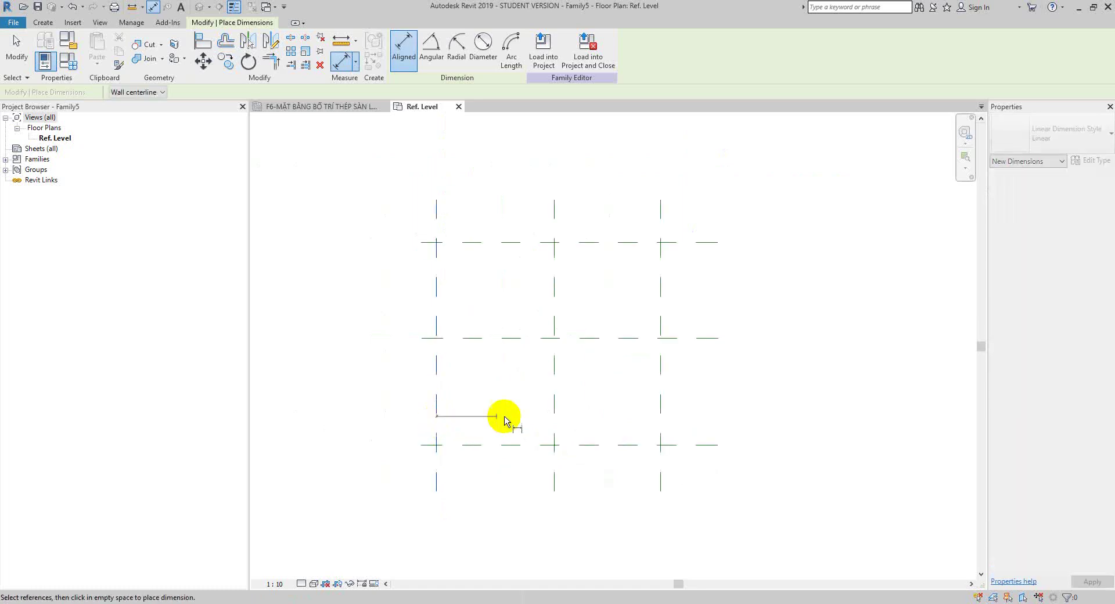
pyautogui.click(556, 402)
pyautogui.click(661, 411)
pyautogui.press('Escape')
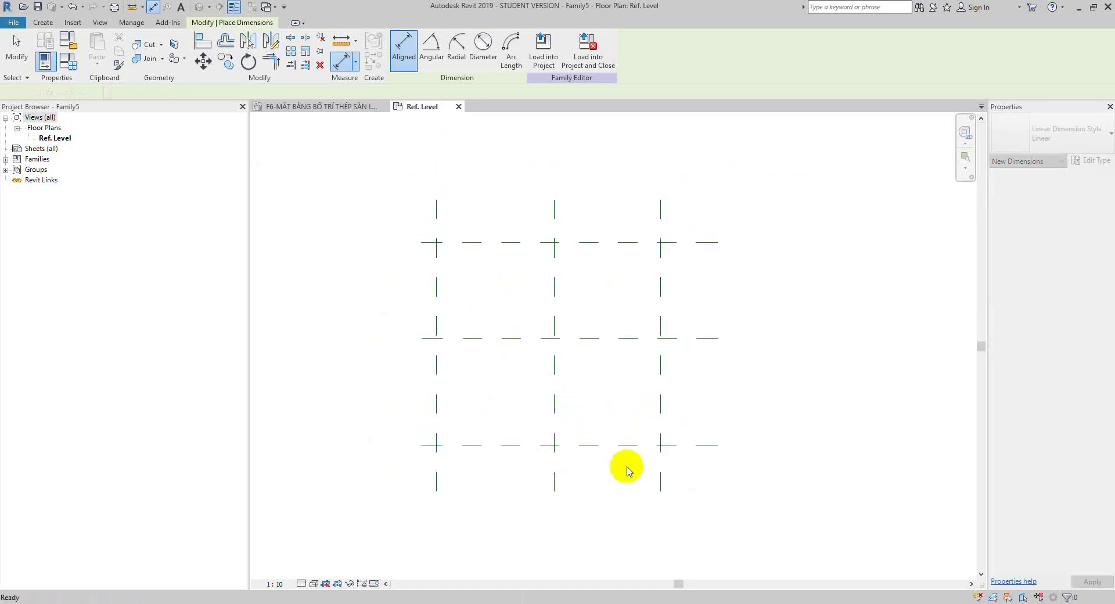
# - Place separate 1100 and 1000 dimensions between the left, centre and right vertical planes
pyautogui.click(554, 407)
pyautogui.click(436, 411)
pyautogui.click(499, 477)
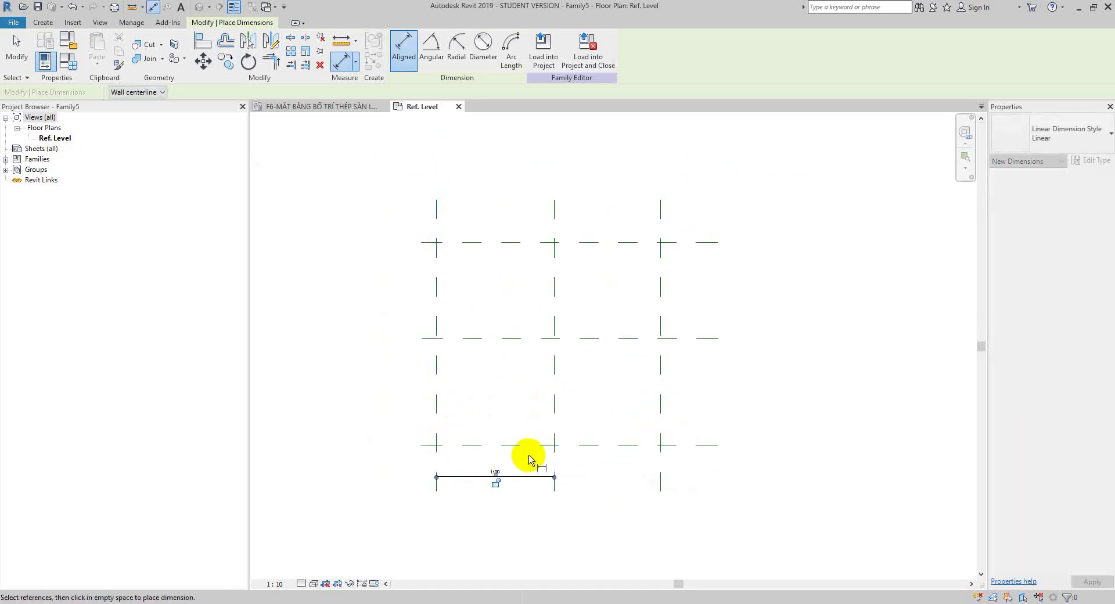
pyautogui.click(555, 420)
pyautogui.click(661, 423)
pyautogui.click(625, 479)
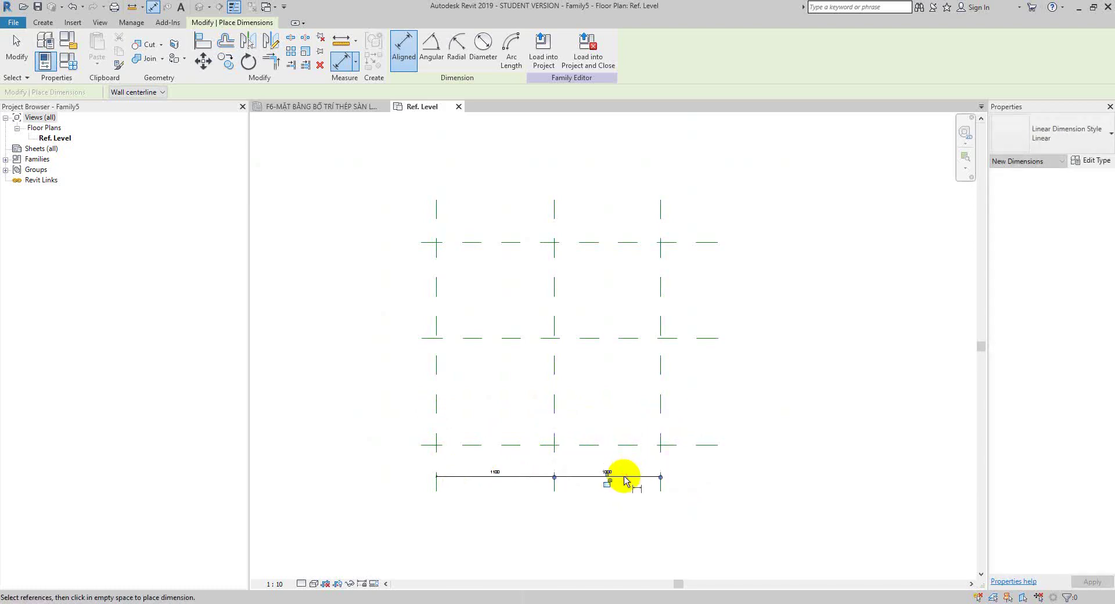
pyautogui.press('Escape')
# - Label the 1100 dimension with a new instance parameter L1
pyautogui.scroll(2, 543, 479)
pyautogui.click(517, 473)
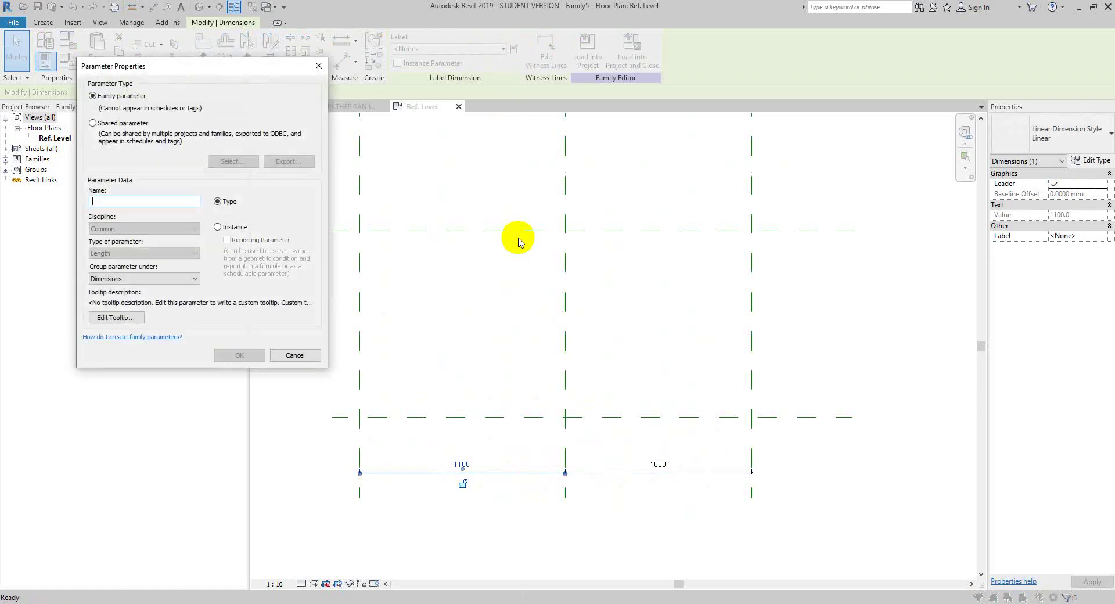
pyautogui.write('L1')
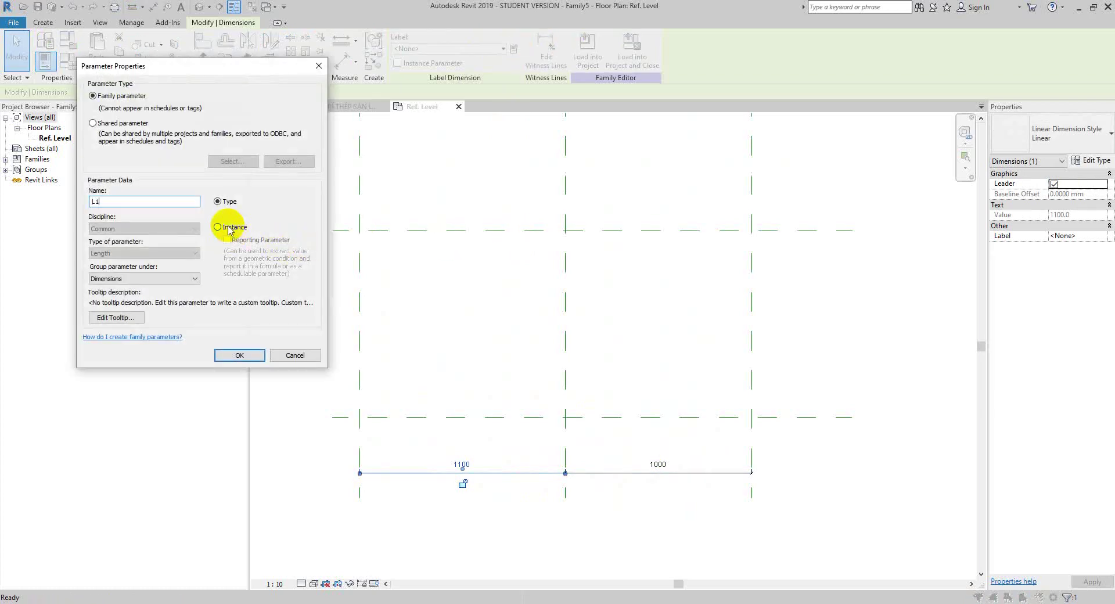
pyautogui.click(229, 228)
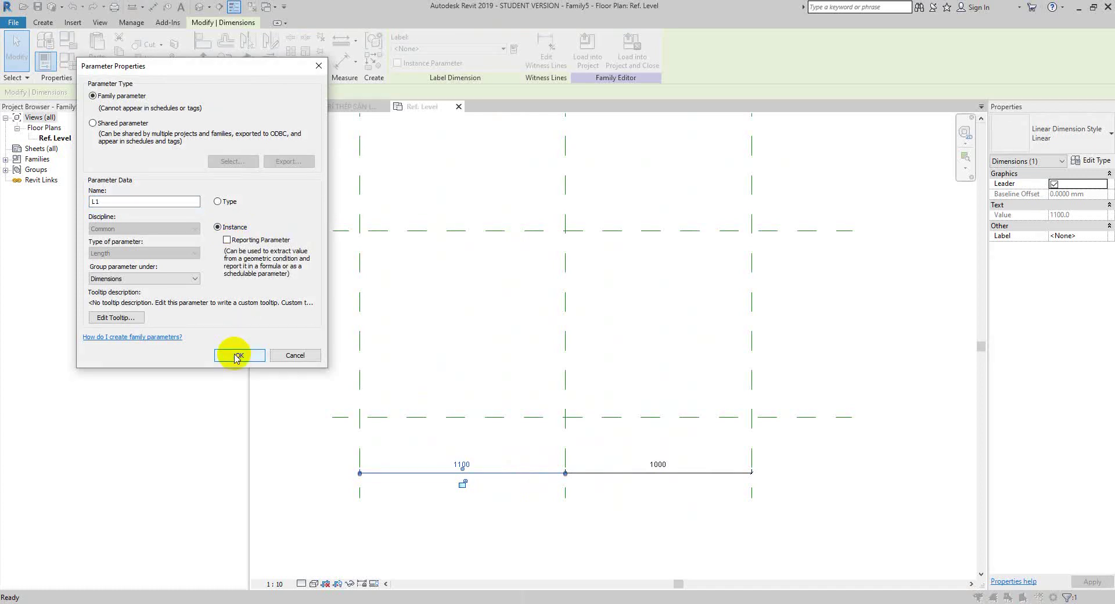
pyautogui.click(237, 356)
pyautogui.click(496, 388)
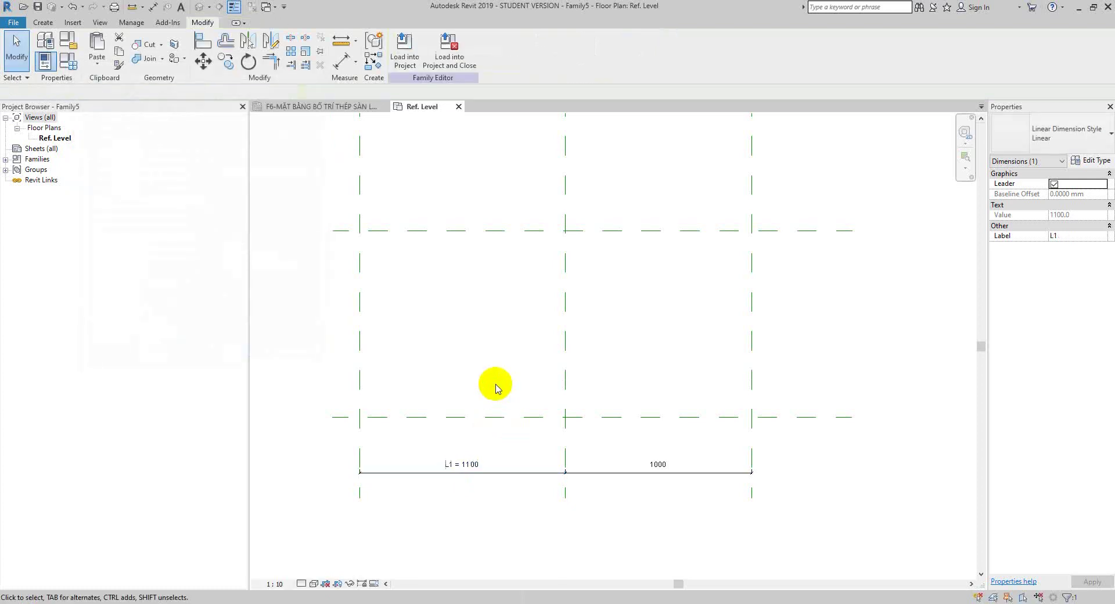
# - Label the 1000 dimension with a new instance parameter L2
pyautogui.click(658, 466)
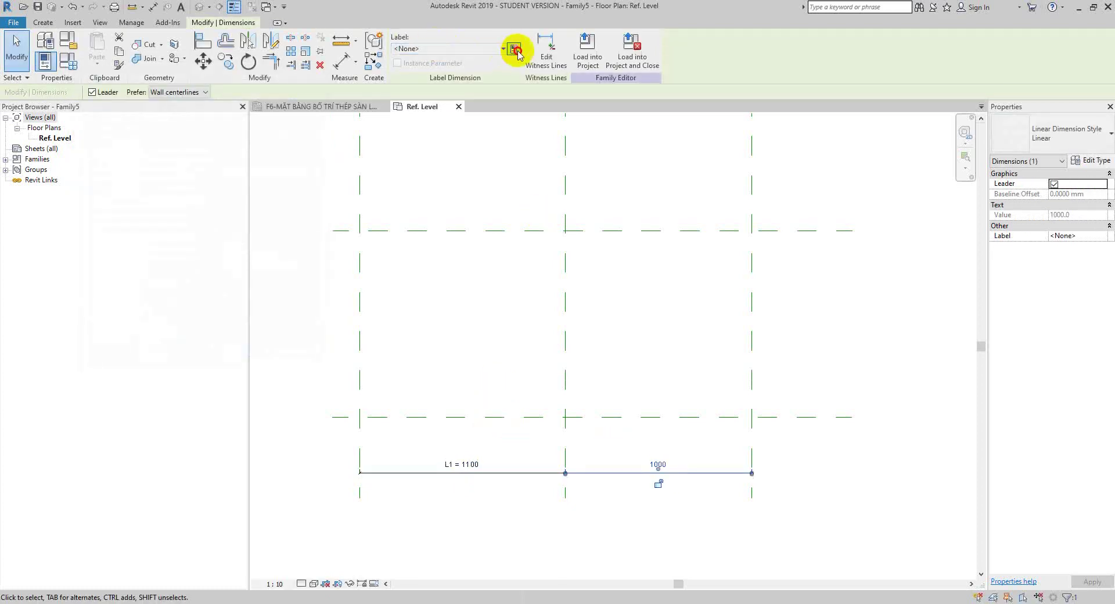
pyautogui.click(514, 50)
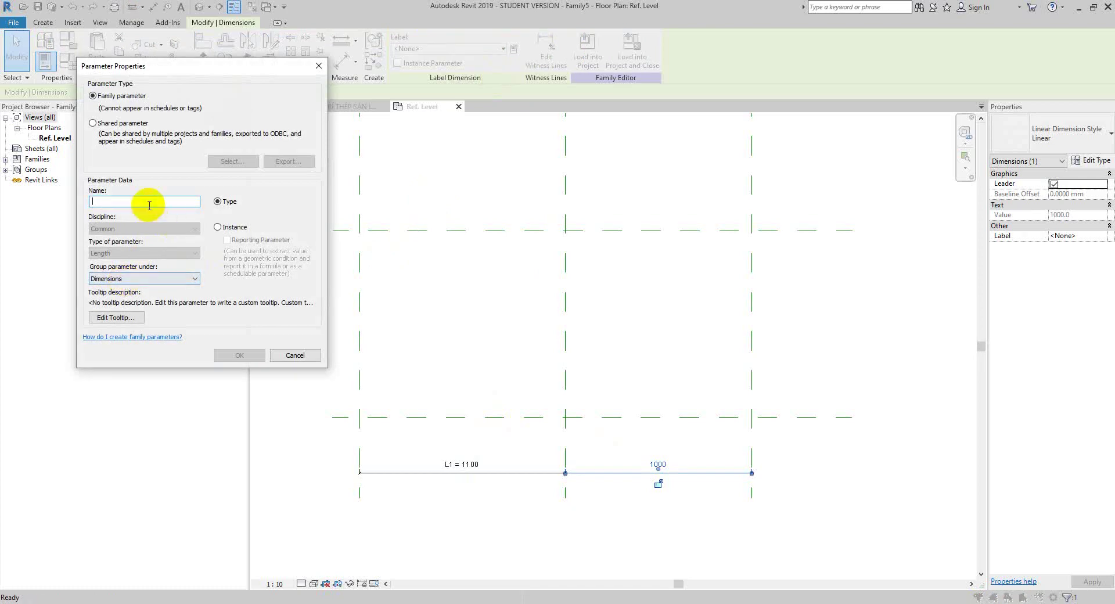
pyautogui.write('L2')
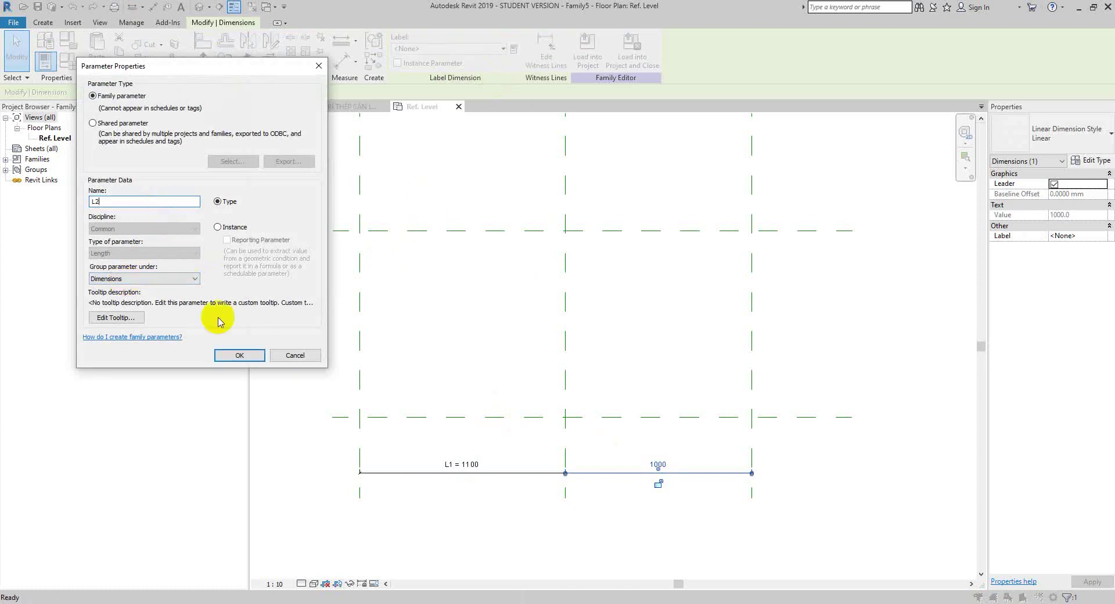
pyautogui.click(220, 226)
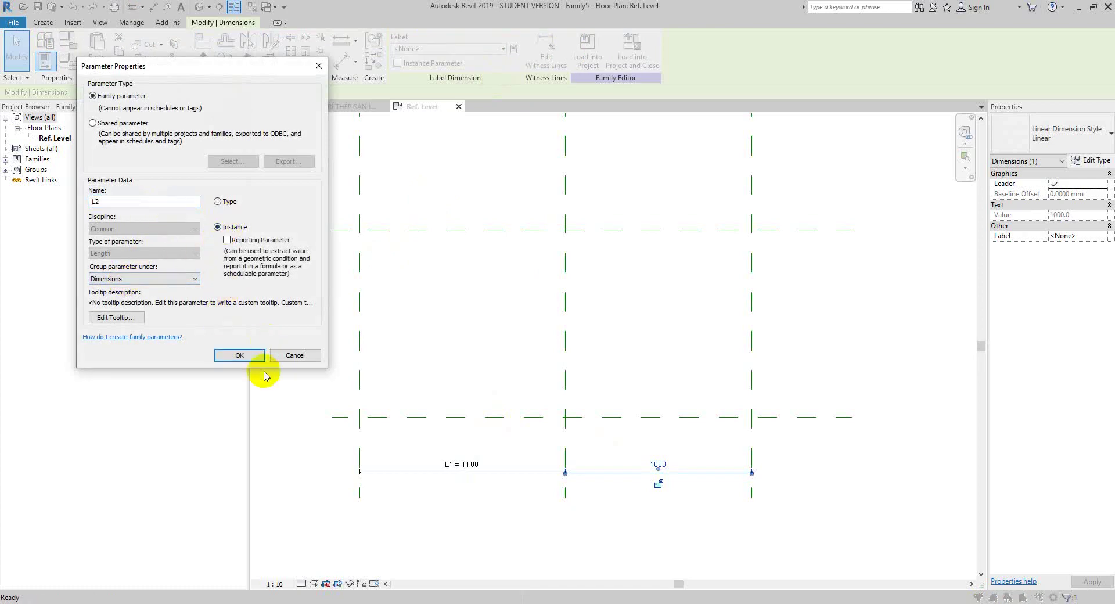
pyautogui.press('Return')
pyautogui.click(672, 366)
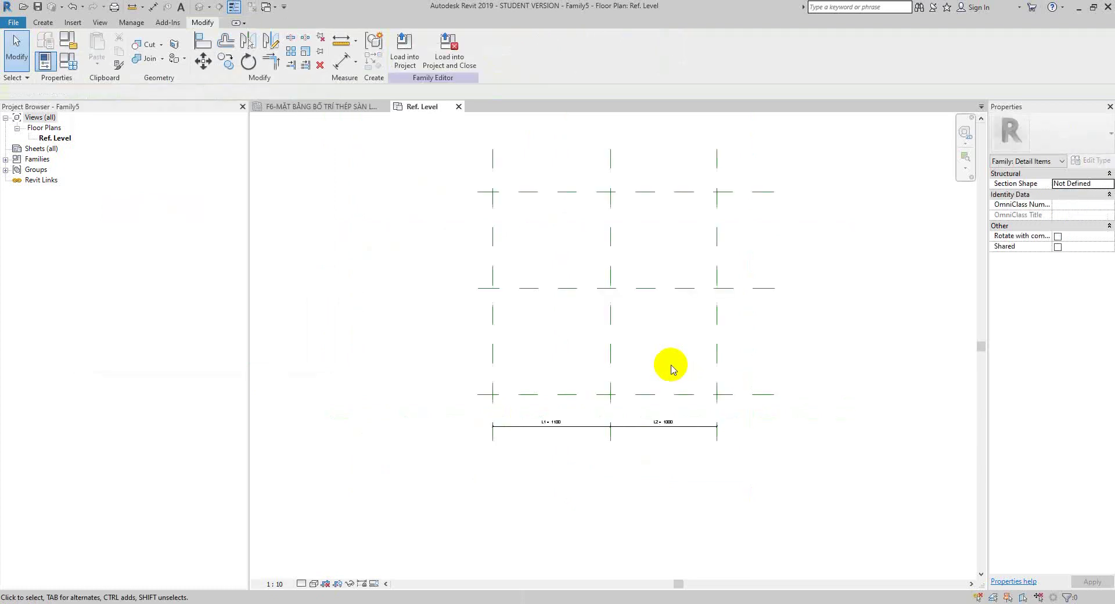
pyautogui.scroll(-2, 672, 369)
pyautogui.scroll(1, 674, 360)
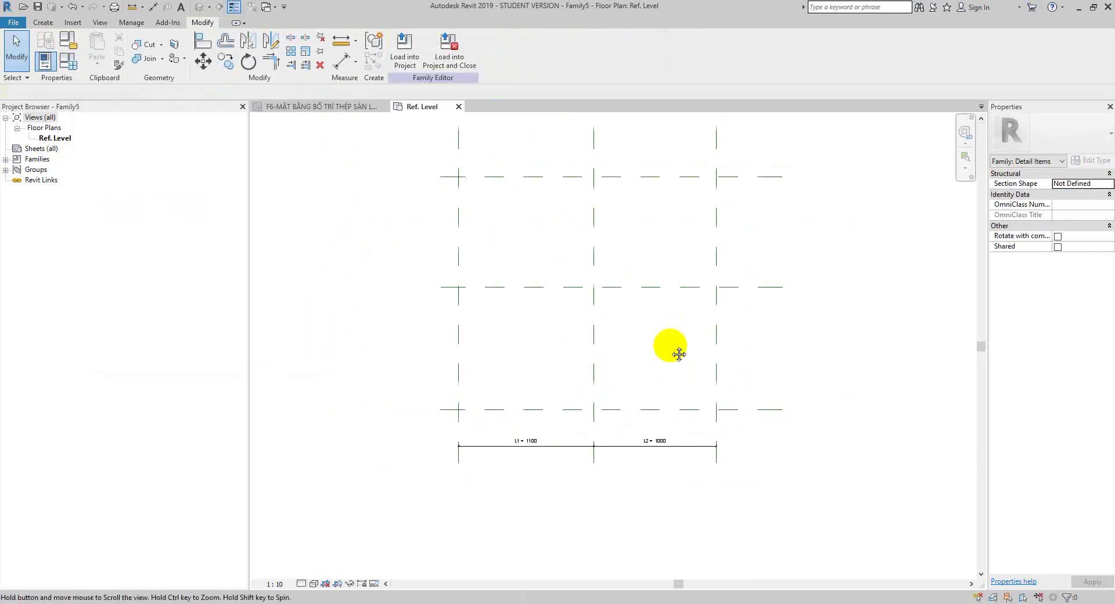
pyautogui.moveTo(678, 351); pyautogui.dragTo(652, 378, button='middle')
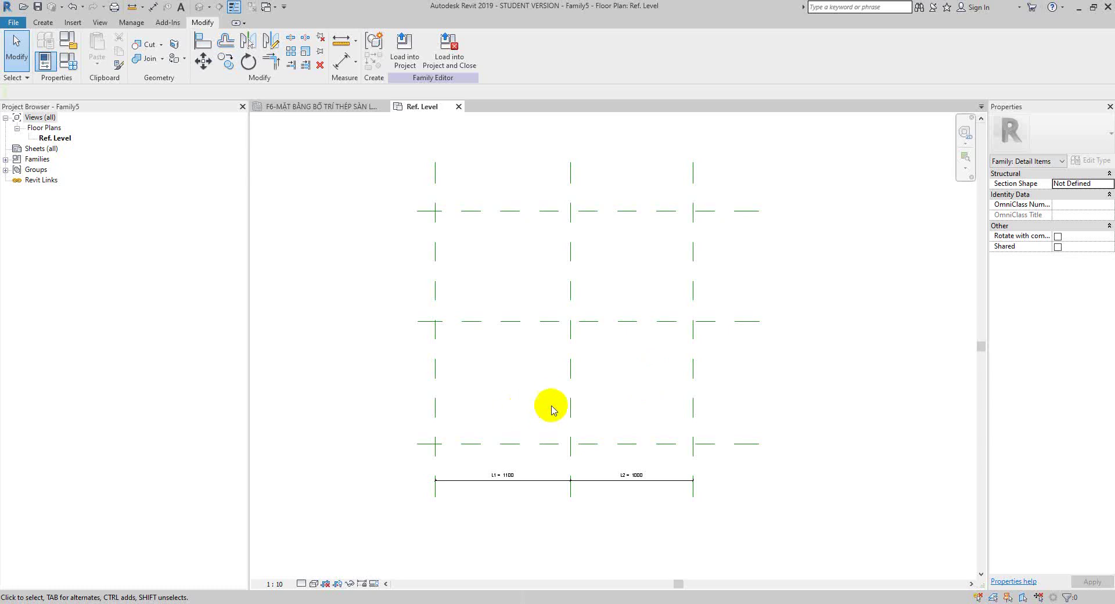
pyautogui.moveTo(587, 413)
pyautogui.mouseDown(button='middle')
pyautogui.moveTo(499, 344)
pyautogui.moveTo(516, 362)
pyautogui.moveTo(366, 304)
pyautogui.mouseUp(button='middle')
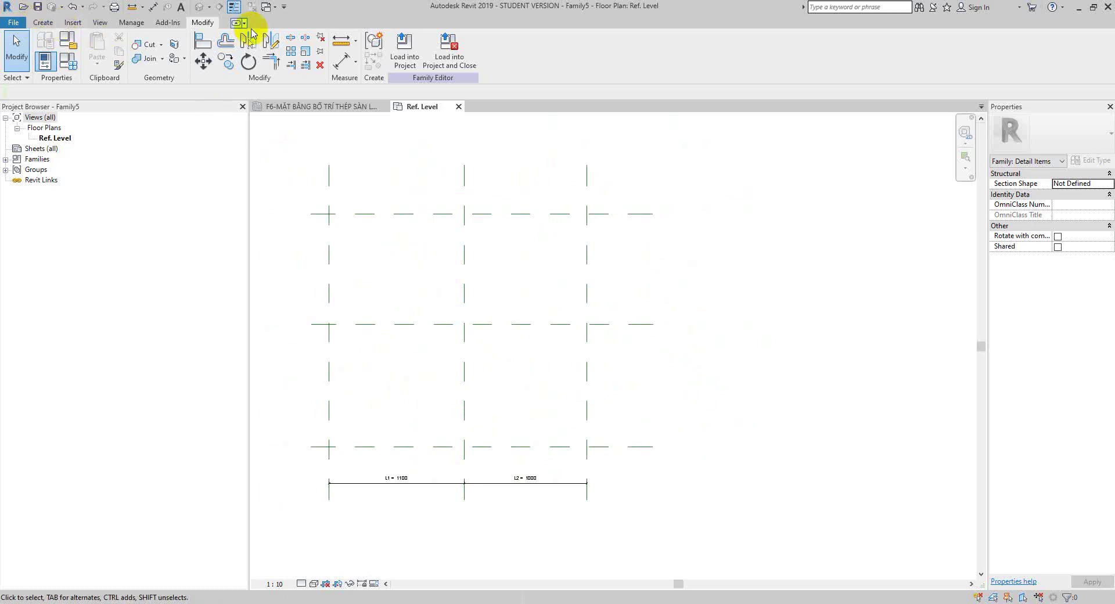
# - Create a vertical detail line by picking the centre reference plane with Pick Lines
pyautogui.click(52, 23)
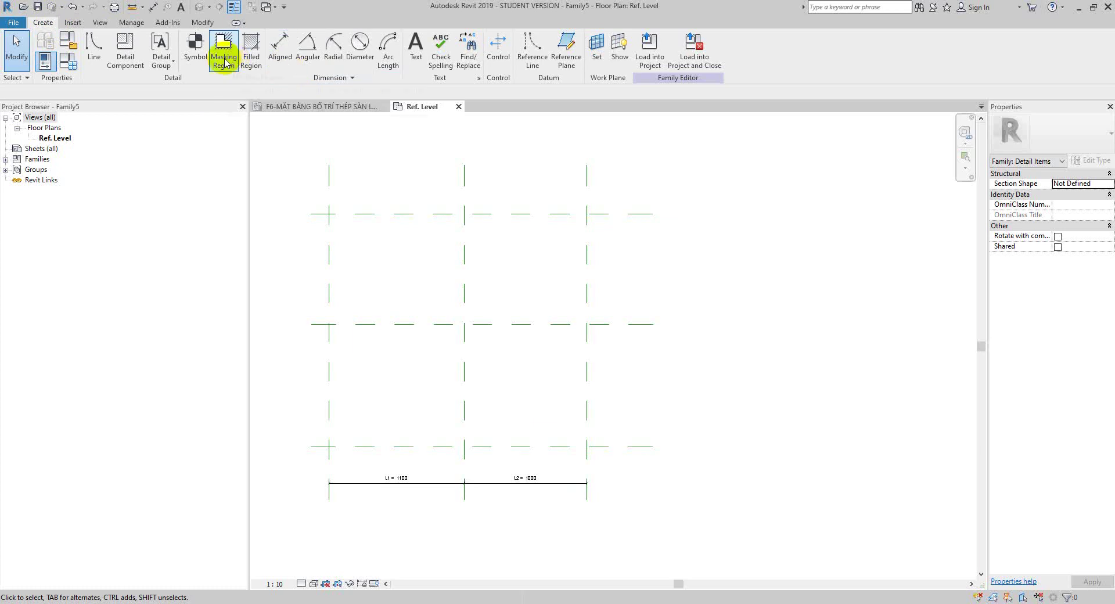
pyautogui.click(93, 47)
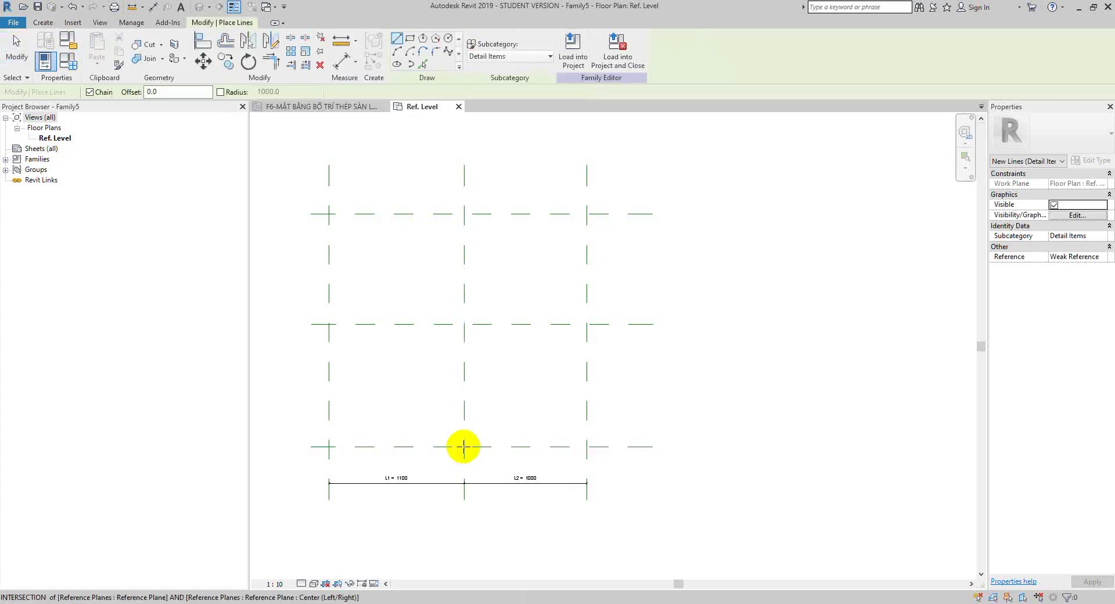
pyautogui.click(464, 447)
pyautogui.click(422, 64)
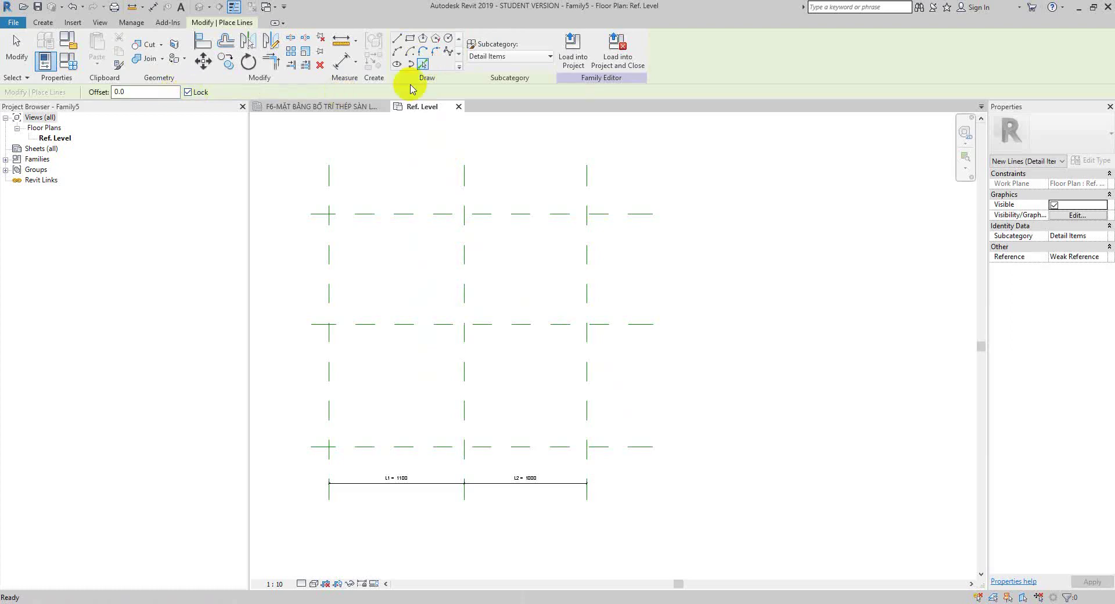
pyautogui.press('Escape')
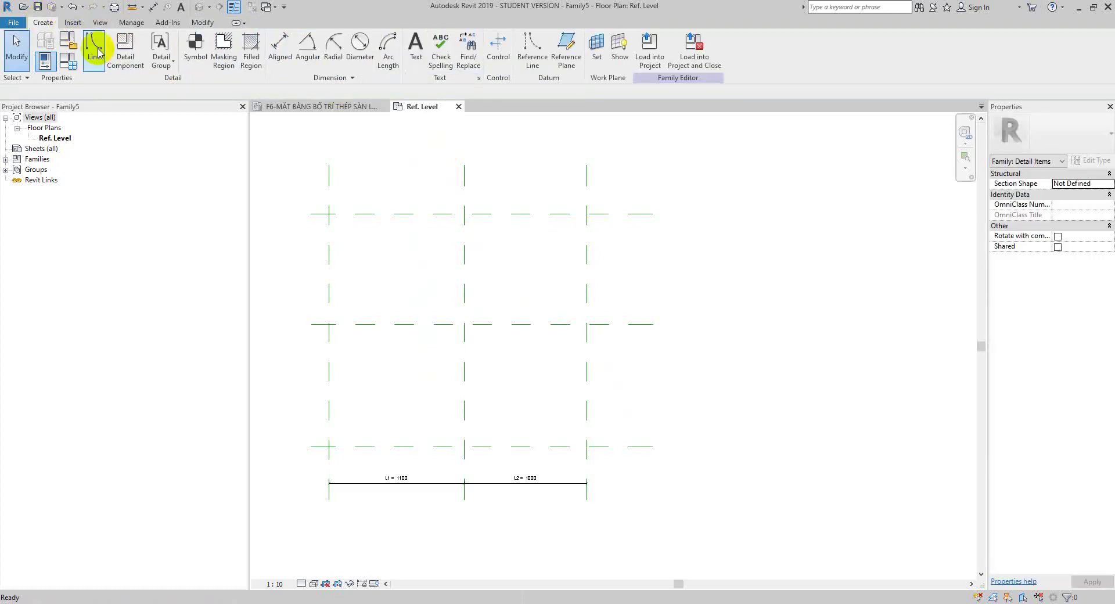
pyautogui.click(93, 52)
pyautogui.click(425, 64)
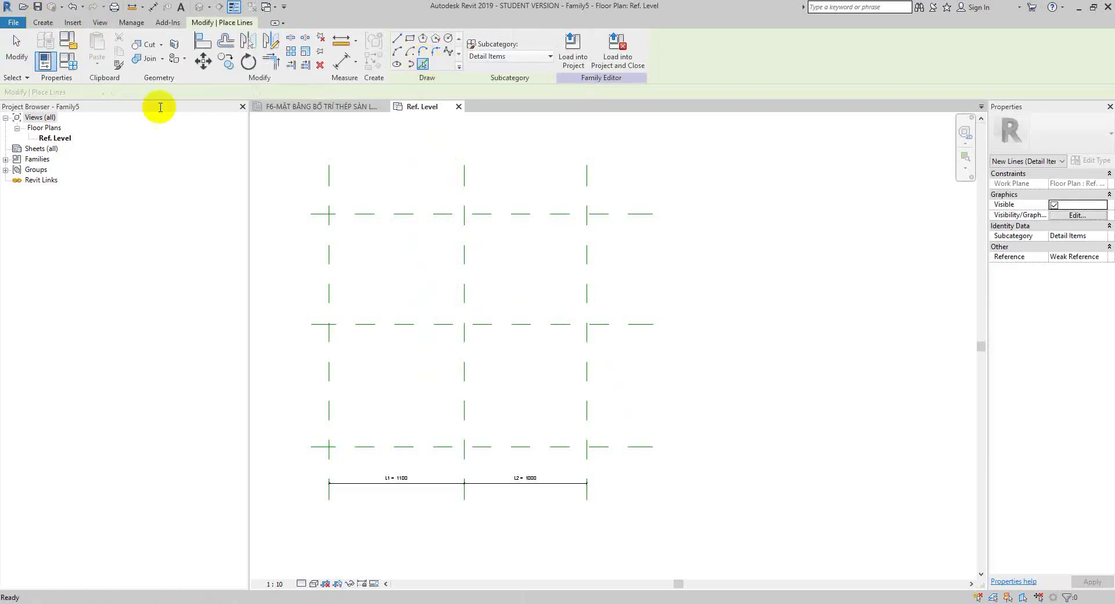
pyautogui.click(469, 277)
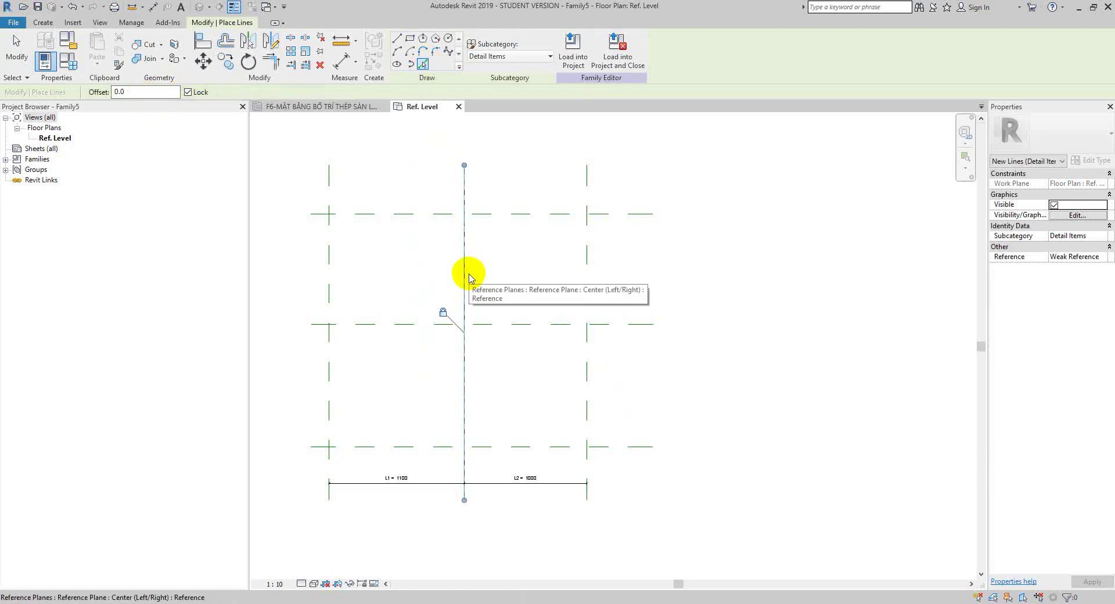
pyautogui.press('Escape')
pyautogui.press('Escape')
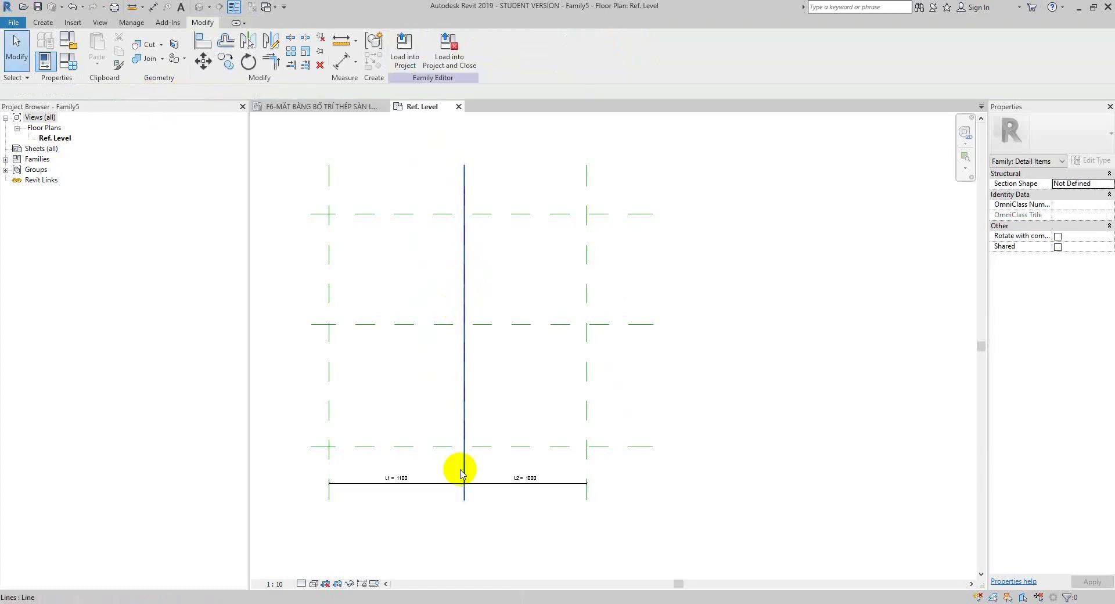
pyautogui.click(464, 434)
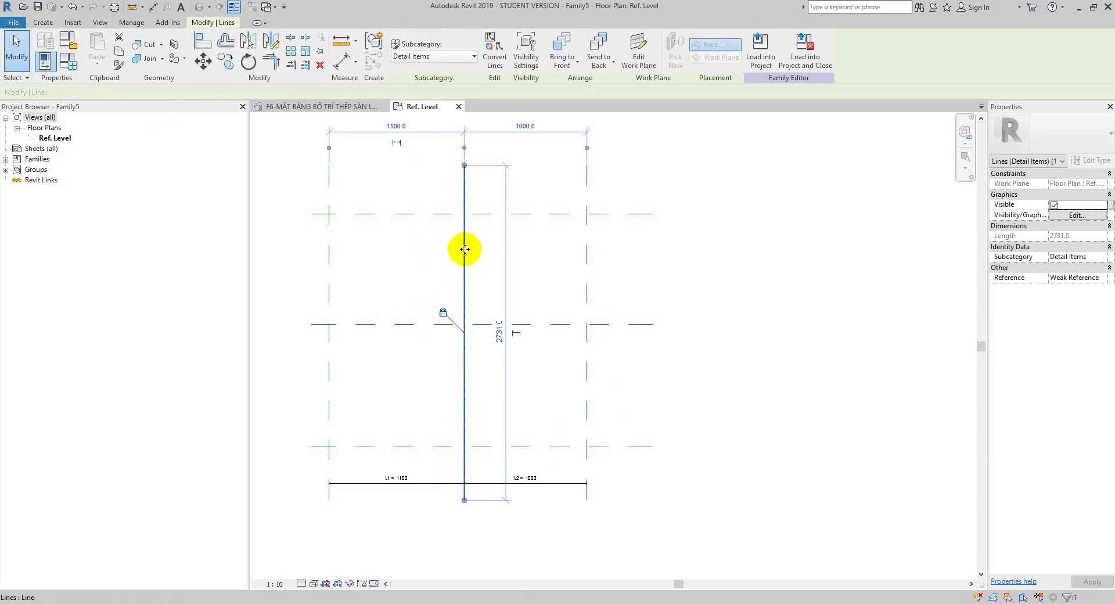
pyautogui.press('Escape')
# - Shorten the line from the bottom and drag its top end down to the horizontal reference plane
pyautogui.scroll(2, 465, 477)
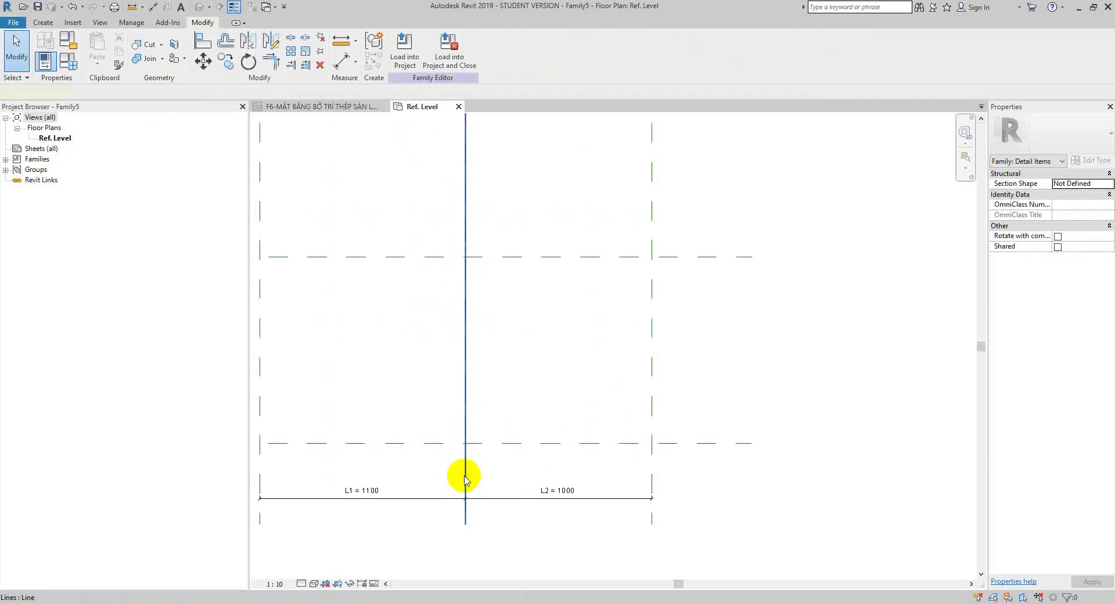
pyautogui.click(464, 478)
pyautogui.moveTo(467, 526); pyautogui.dragTo(462, 418)
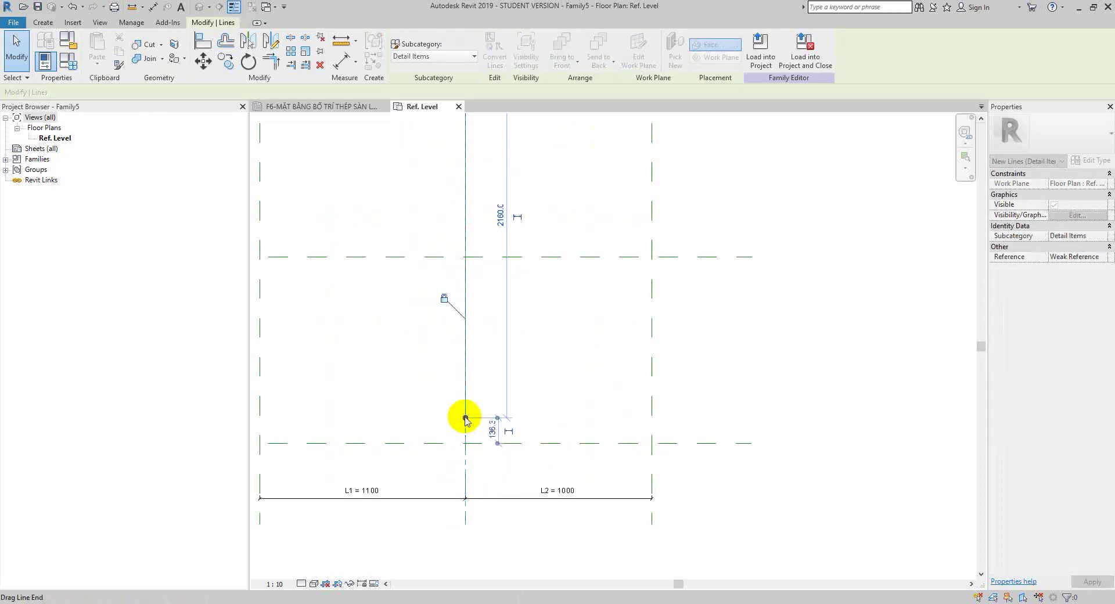
pyautogui.keyDown('ctrl'); pyautogui.scroll(5, 480, 193); pyautogui.keyUp('ctrl')
pyautogui.moveTo(469, 202); pyautogui.dragTo(471, 276)
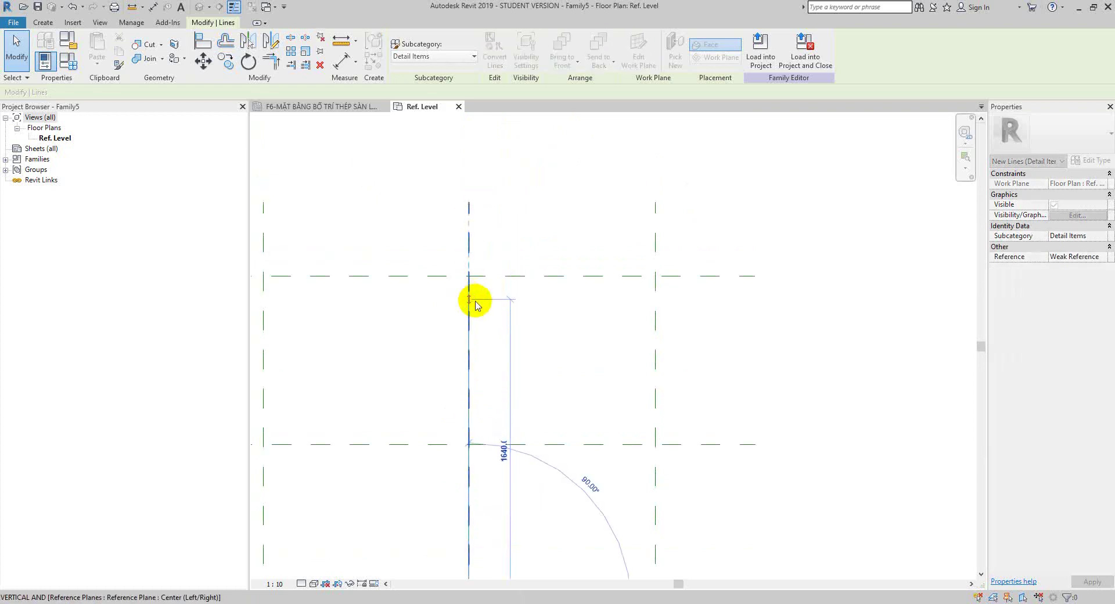
pyautogui.click(505, 291)
pyautogui.scroll(2, 467, 302)
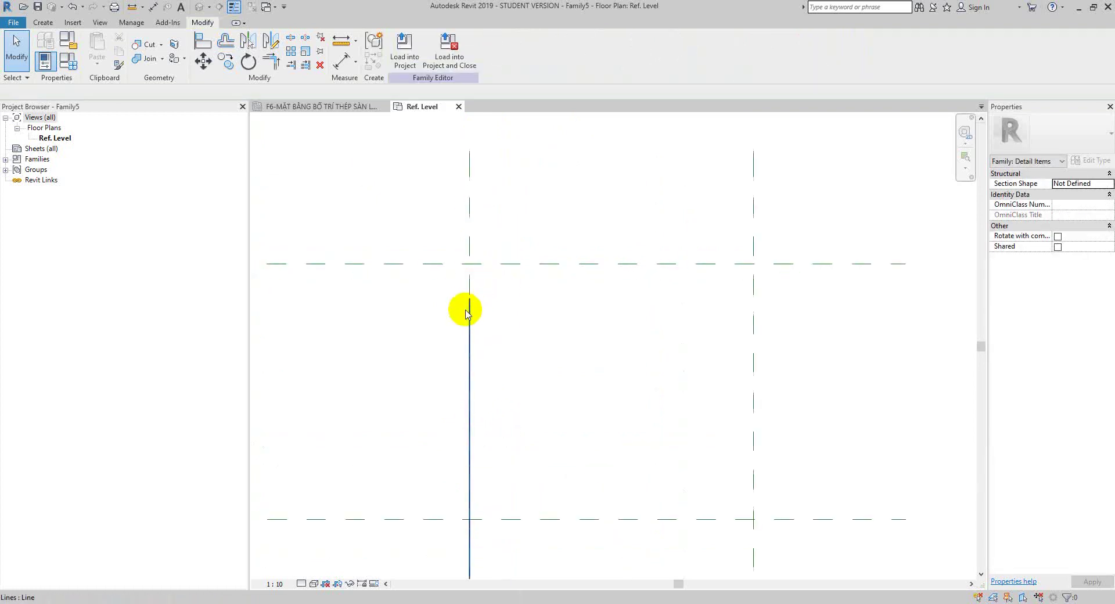
pyautogui.click(470, 316)
# - Align the line's bottom end to the bottom horizontal reference plane
pyautogui.click(535, 263)
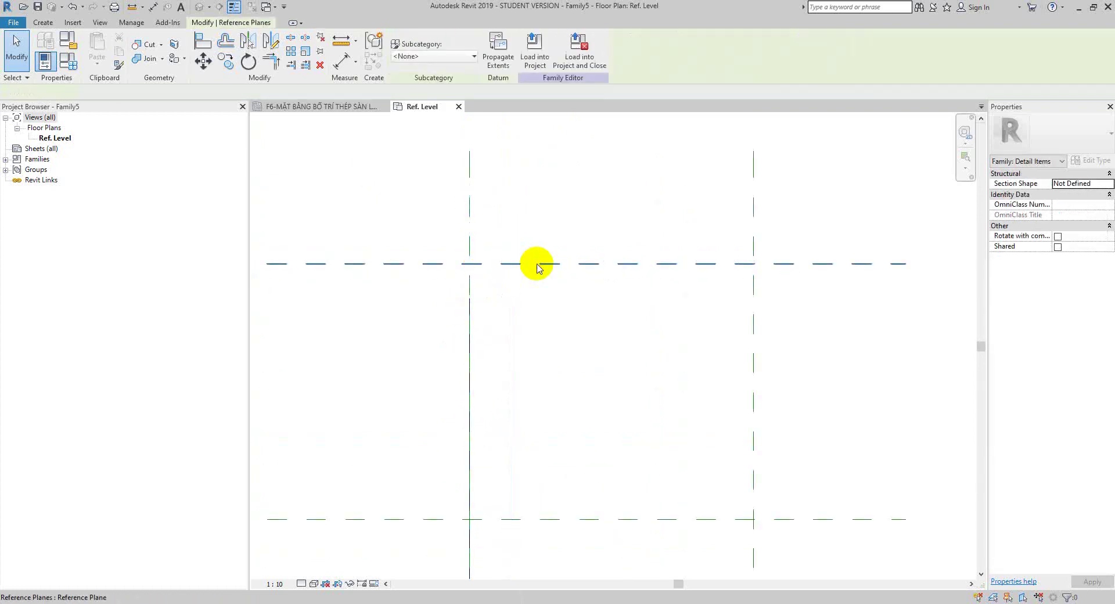
pyautogui.scroll(-2, 534, 267)
pyautogui.moveTo(531, 367); pyautogui.dragTo(553, 273, button='middle')
pyautogui.click(535, 480)
pyautogui.click(542, 470)
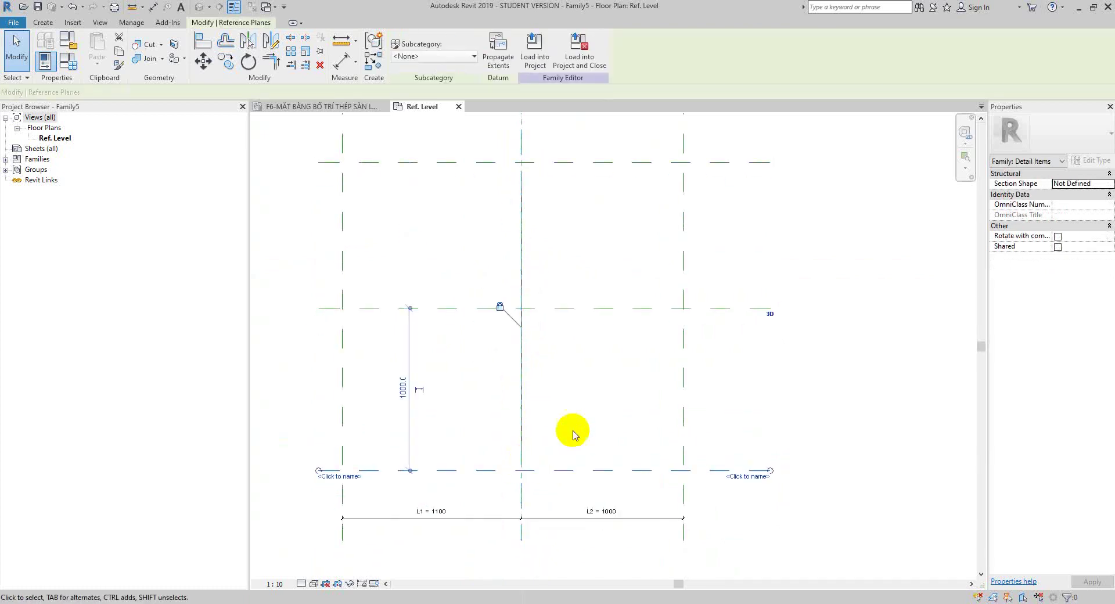
pyautogui.click(573, 432)
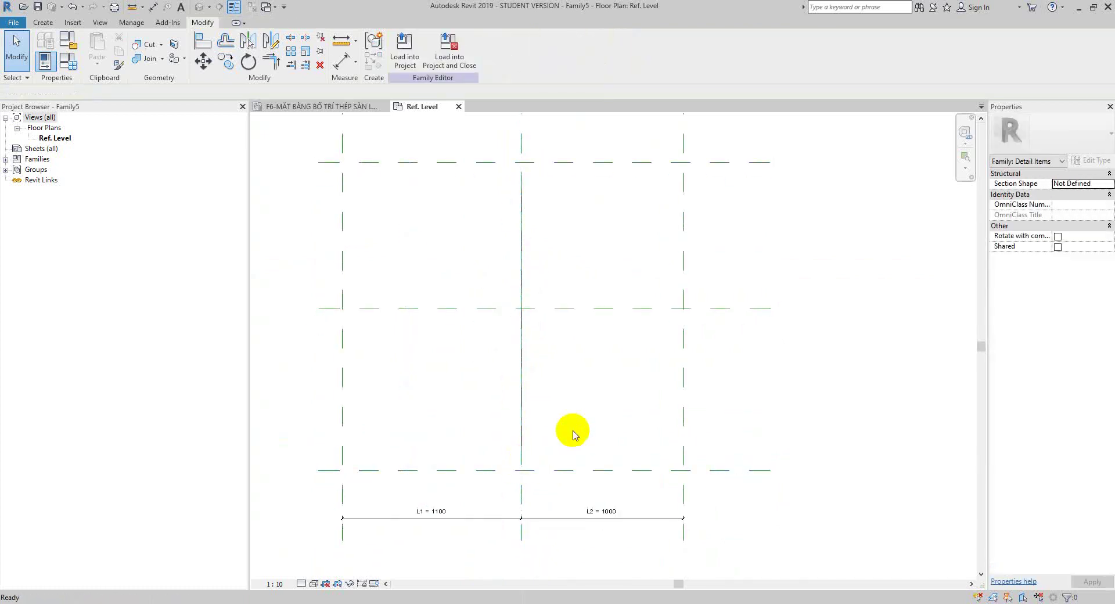
pyautogui.click(548, 471)
pyautogui.scroll(2, 539, 471)
pyautogui.click(513, 441)
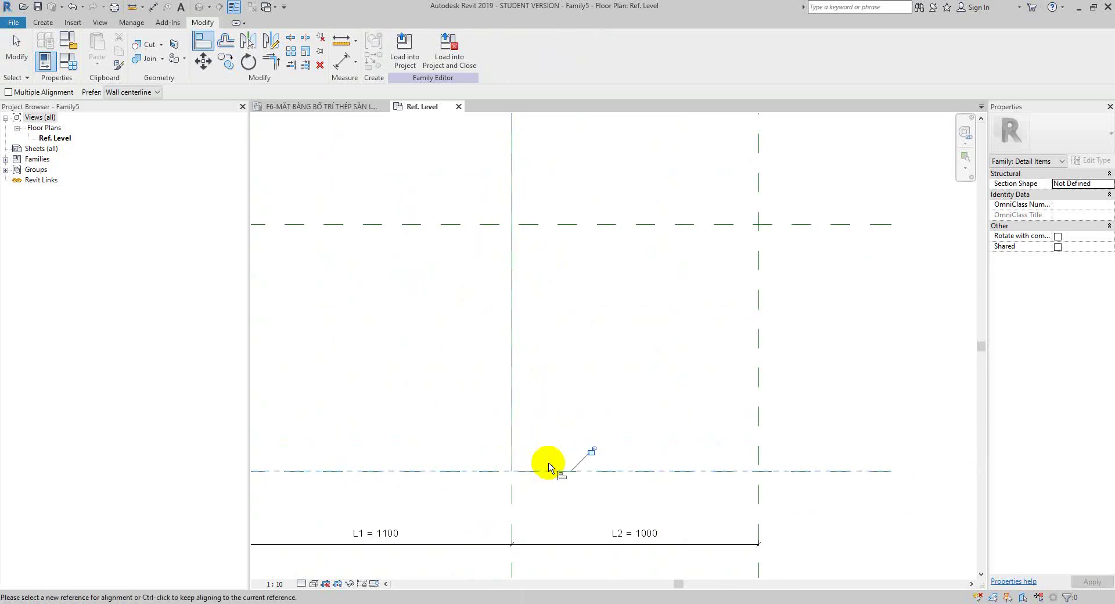
pyautogui.scroll(-2, 592, 453)
pyautogui.click(546, 279)
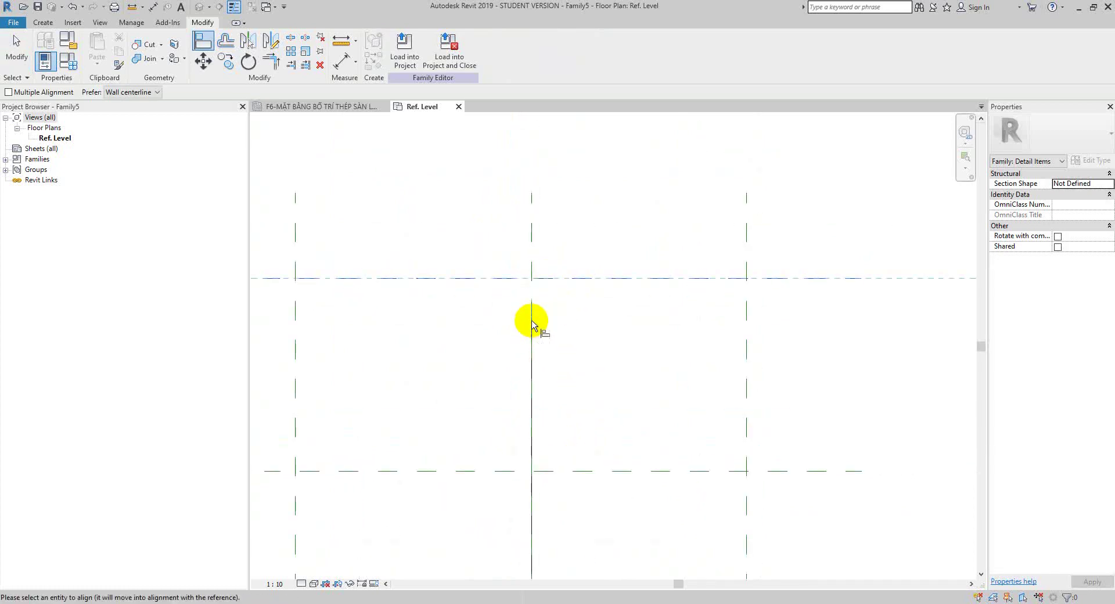
pyautogui.press('Escape')
pyautogui.press('Escape')
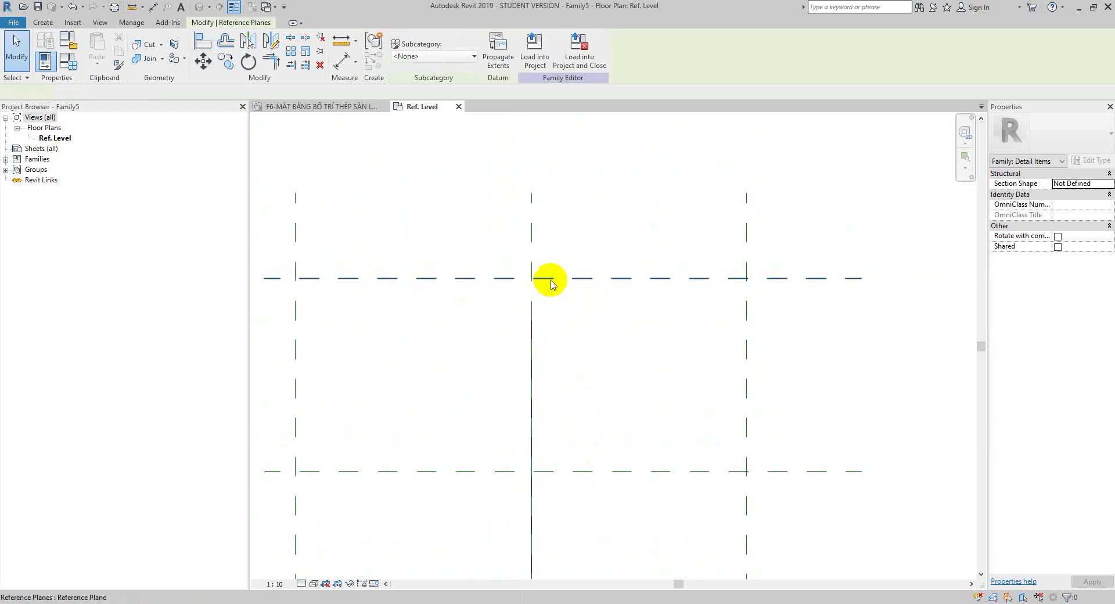
# - Use AL to align the line's top end to the top horizontal reference plane
pyautogui.press('a')
pyautogui.press('l')
pyautogui.click(547, 279)
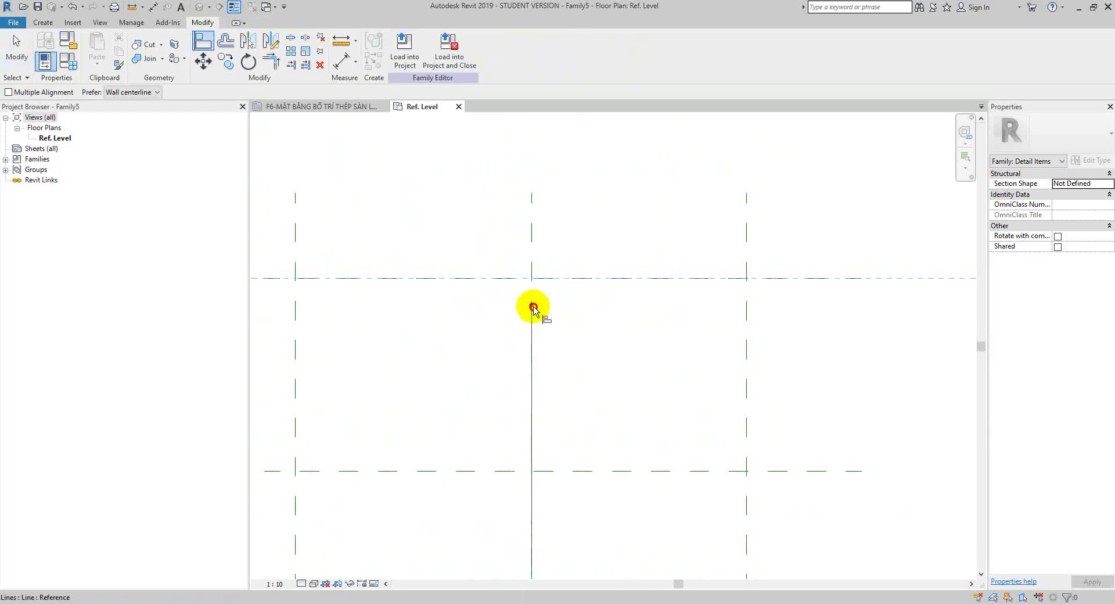
pyautogui.click(532, 308)
pyautogui.press('Escape')
pyautogui.press('Escape')
pyautogui.scroll(-2, 531, 309)
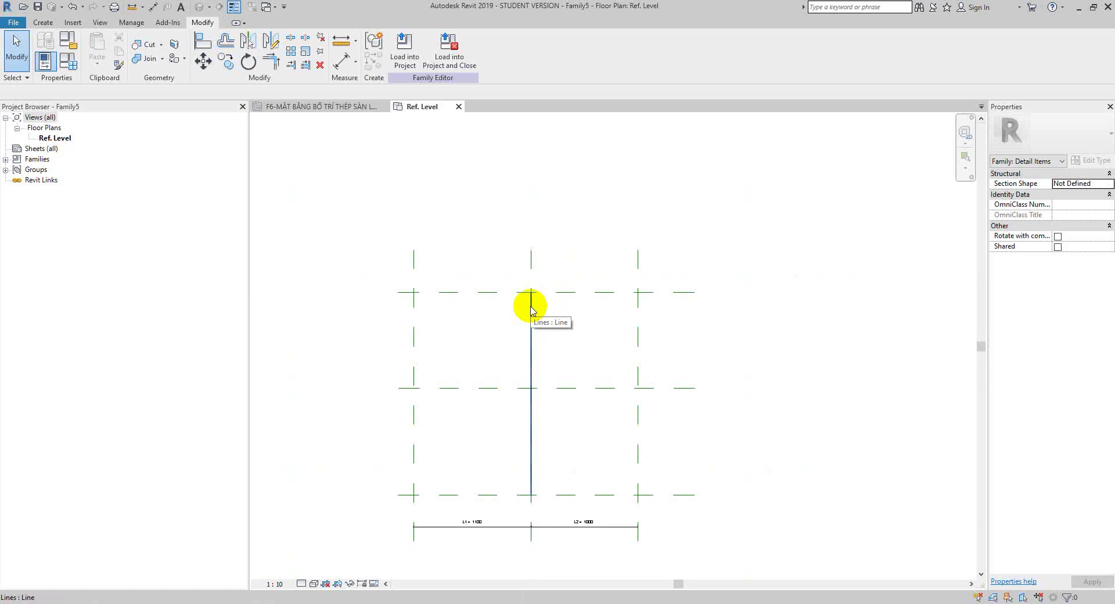
pyautogui.scroll(2, 522, 349)
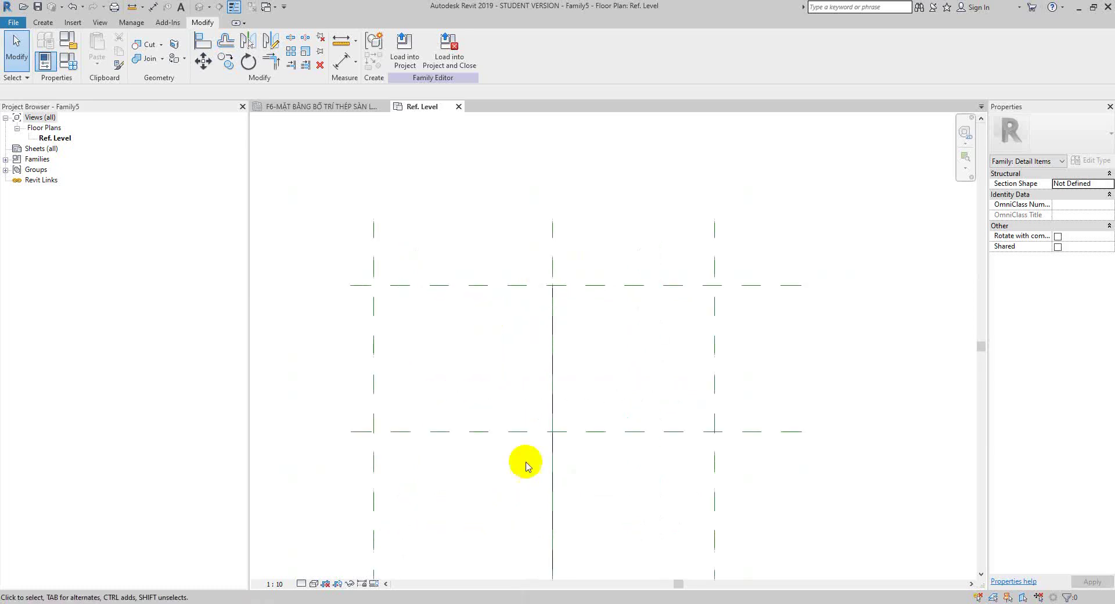
pyautogui.scroll(-1, 530, 405)
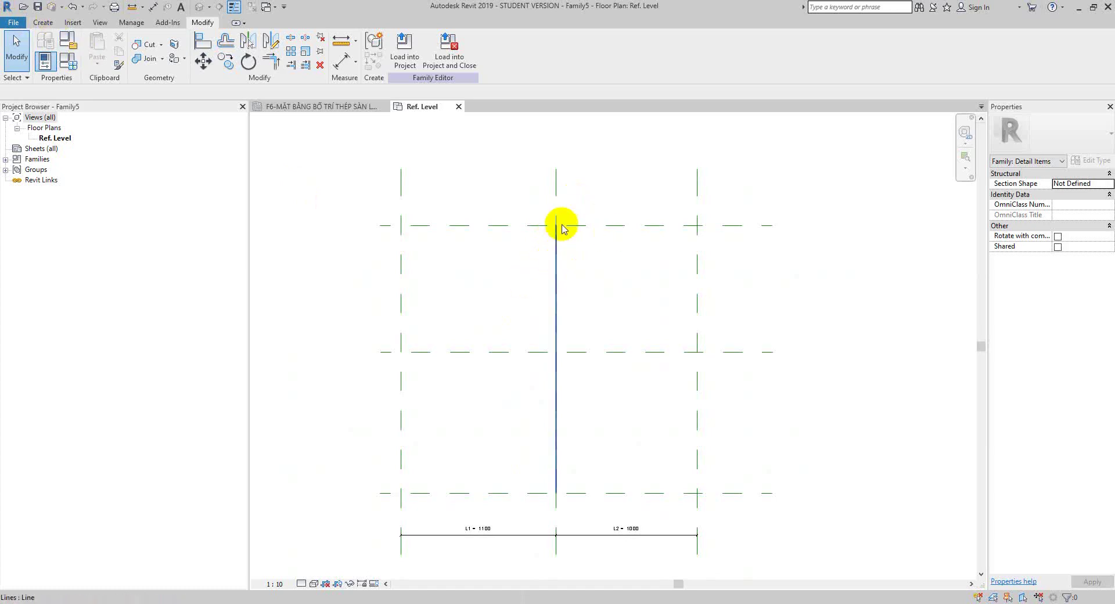
pyautogui.scroll(2, 552, 227)
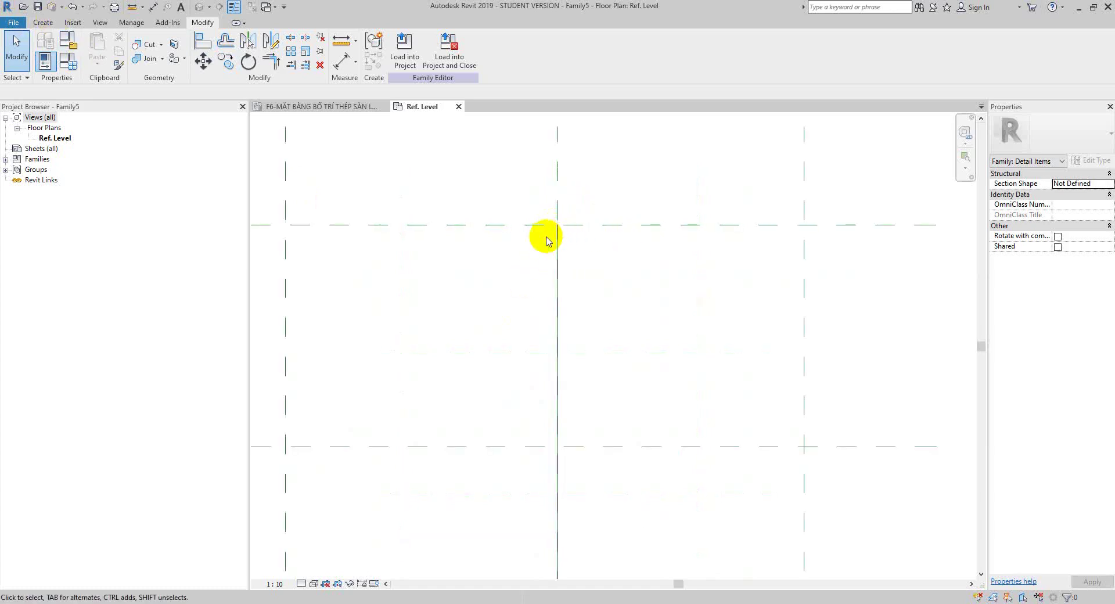
# - Start a filled region sketch with a diagonal edge to the vertical reference plane and a base line
pyautogui.click(49, 23)
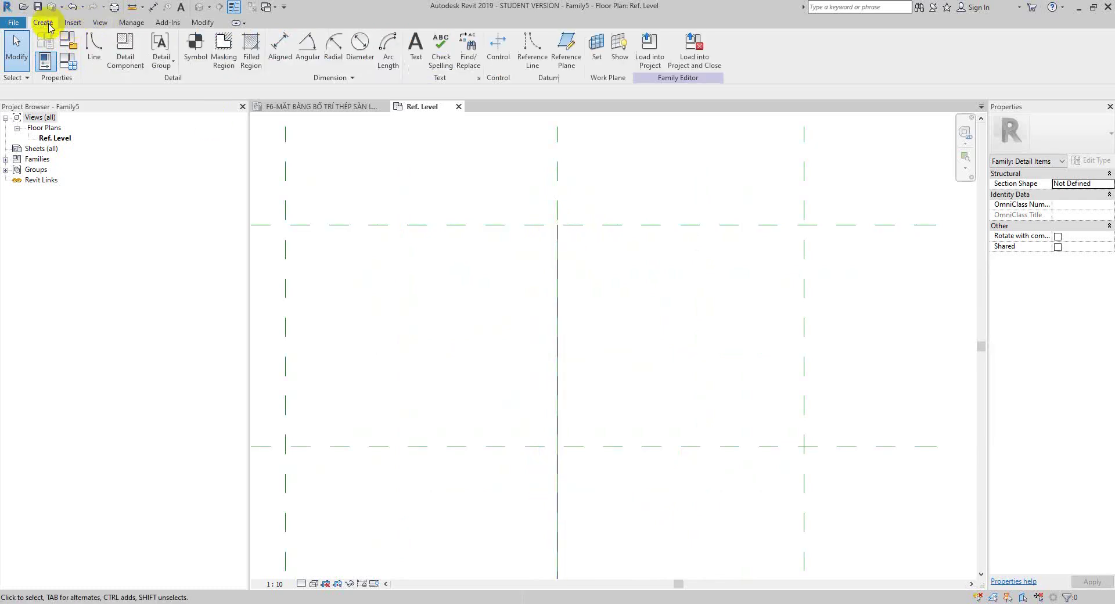
pyautogui.click(254, 66)
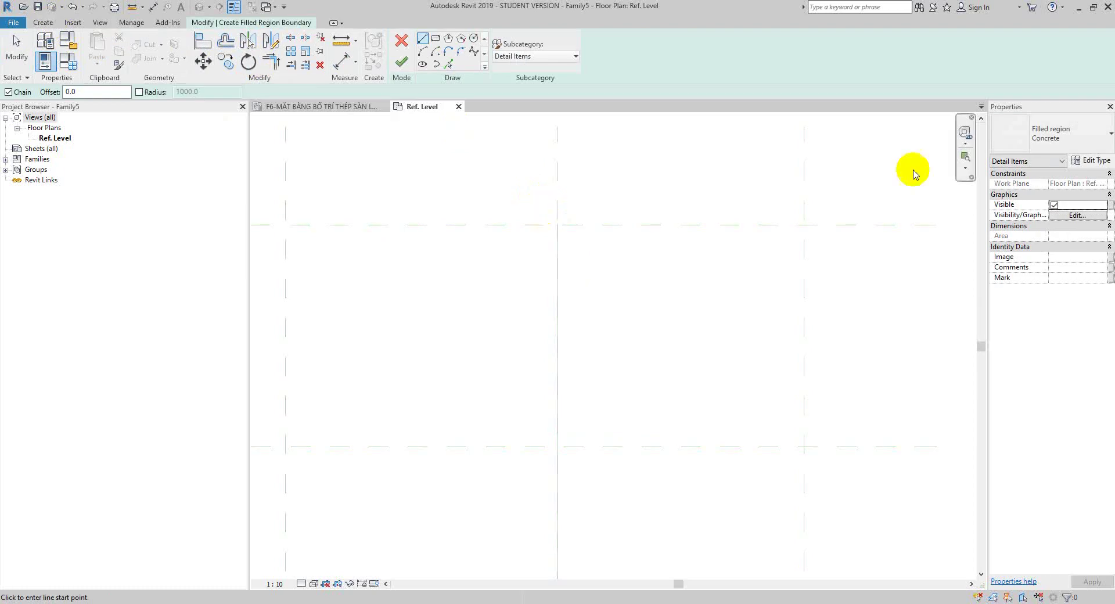
pyautogui.click(531, 253)
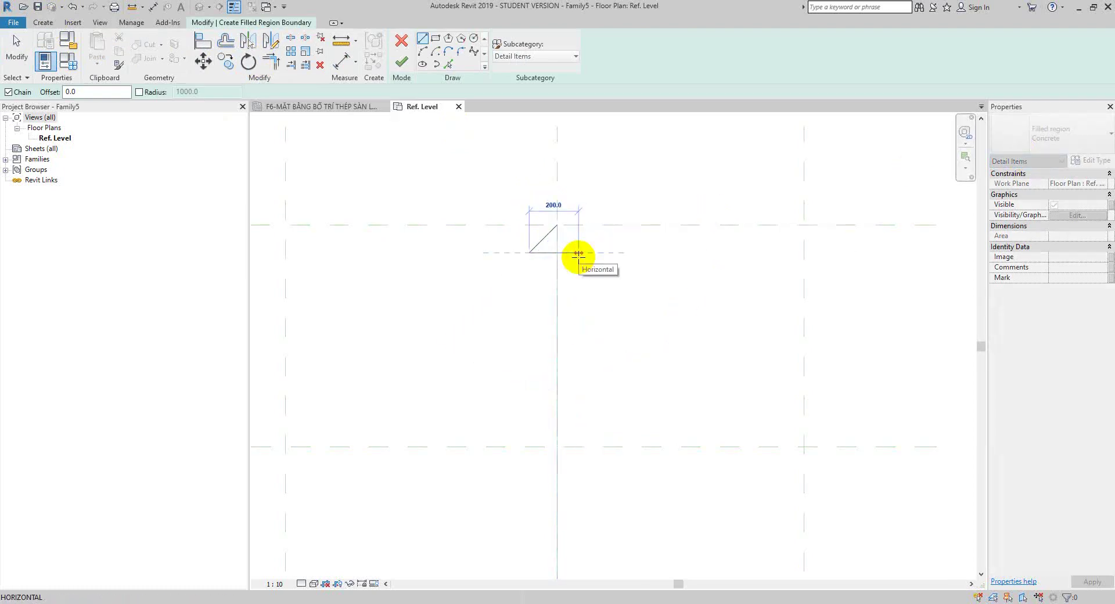
pyautogui.click(558, 224)
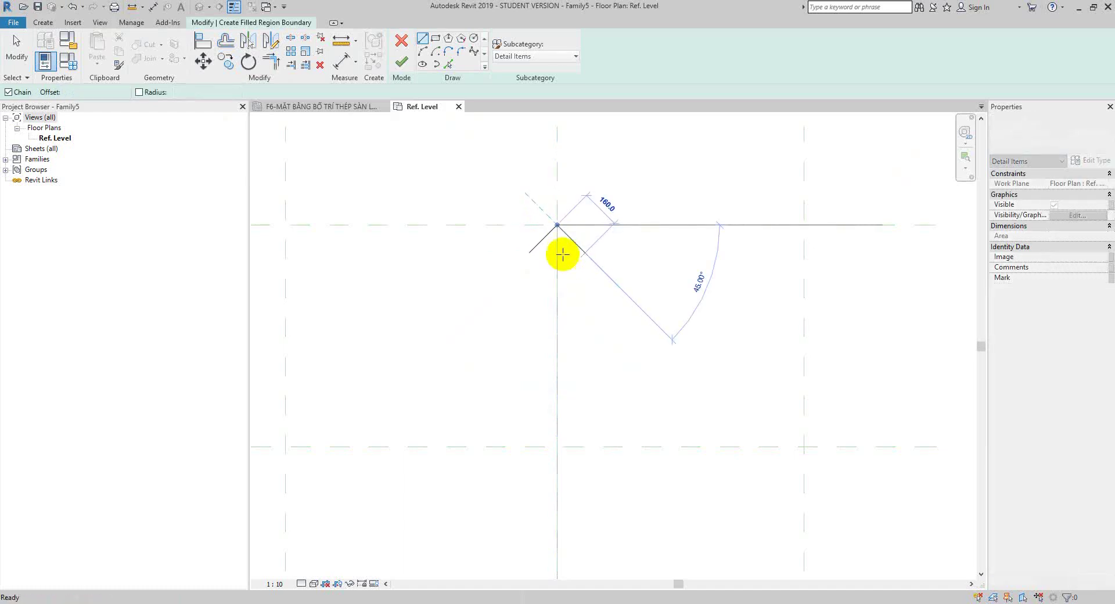
pyautogui.press('Escape')
pyautogui.click(531, 253)
pyautogui.press('Escape')
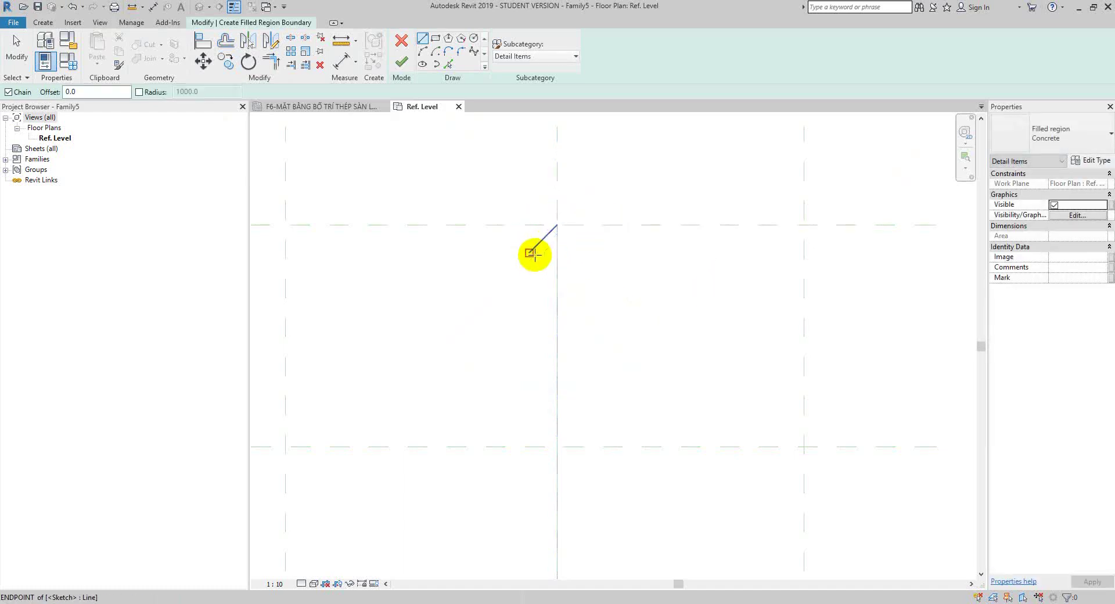
pyautogui.click(531, 253)
pyautogui.press('Escape')
pyautogui.press('Escape')
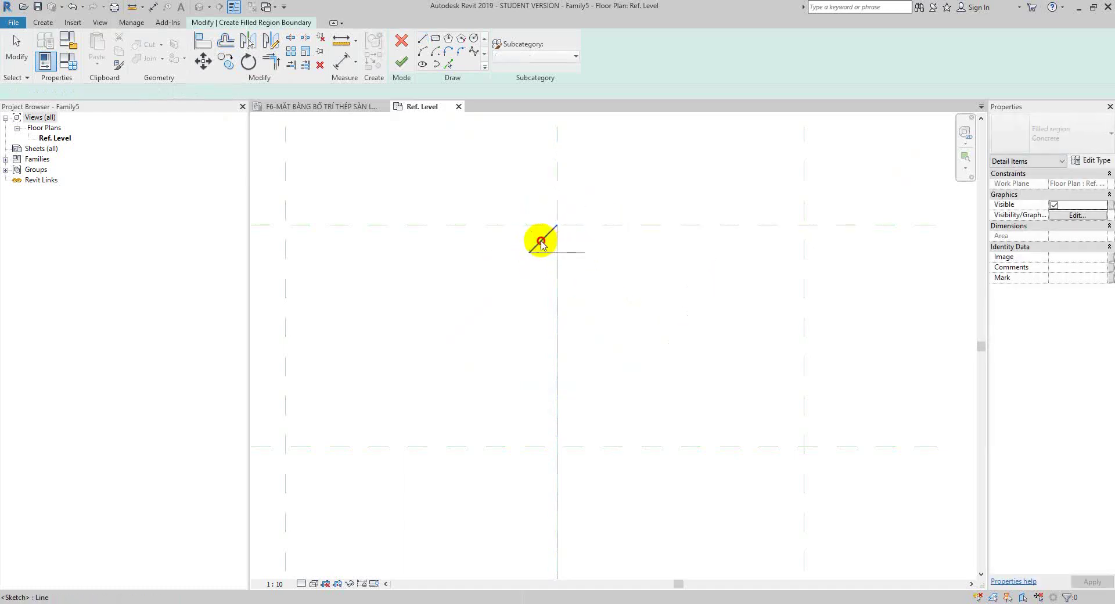
# - Try picking the vertical reference plane as a boundary line, then undo it
pyautogui.click(541, 243)
pyautogui.click(448, 63)
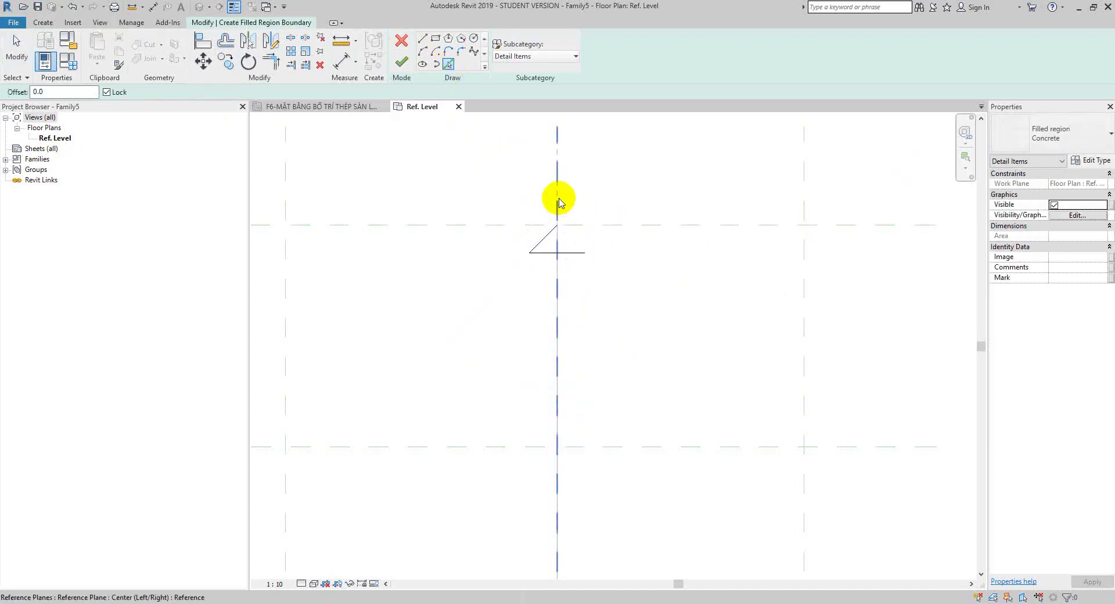
pyautogui.click(558, 195)
pyautogui.press('Escape')
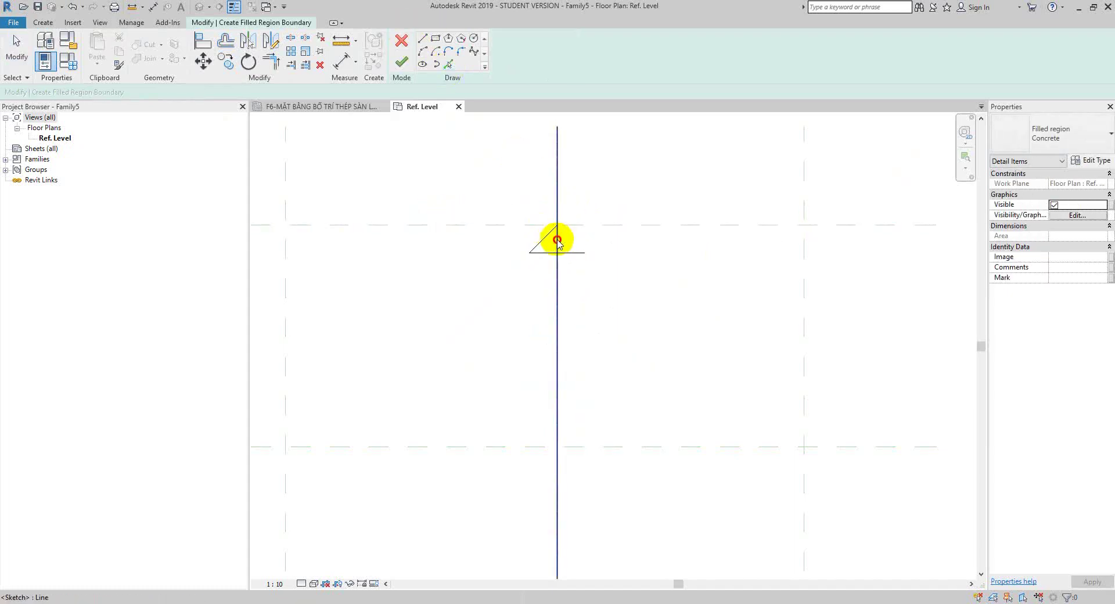
pyautogui.hotkey('ctrl', 'z')
pyautogui.click(442, 62)
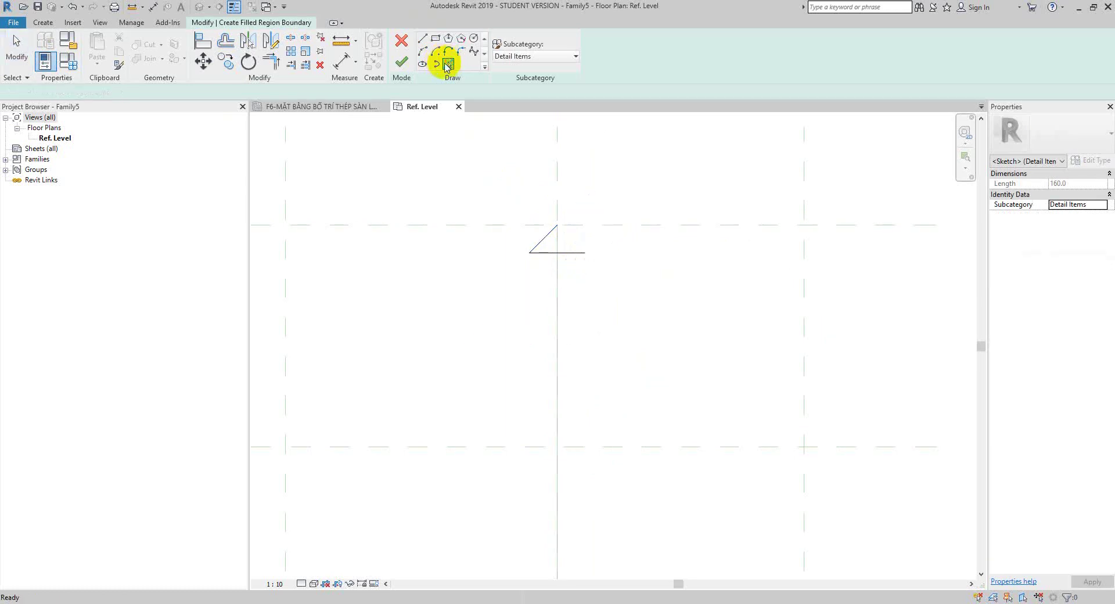
# - Mirror the diagonal across the vertical reference plane and finish the triangular filled region
pyautogui.click(255, 47)
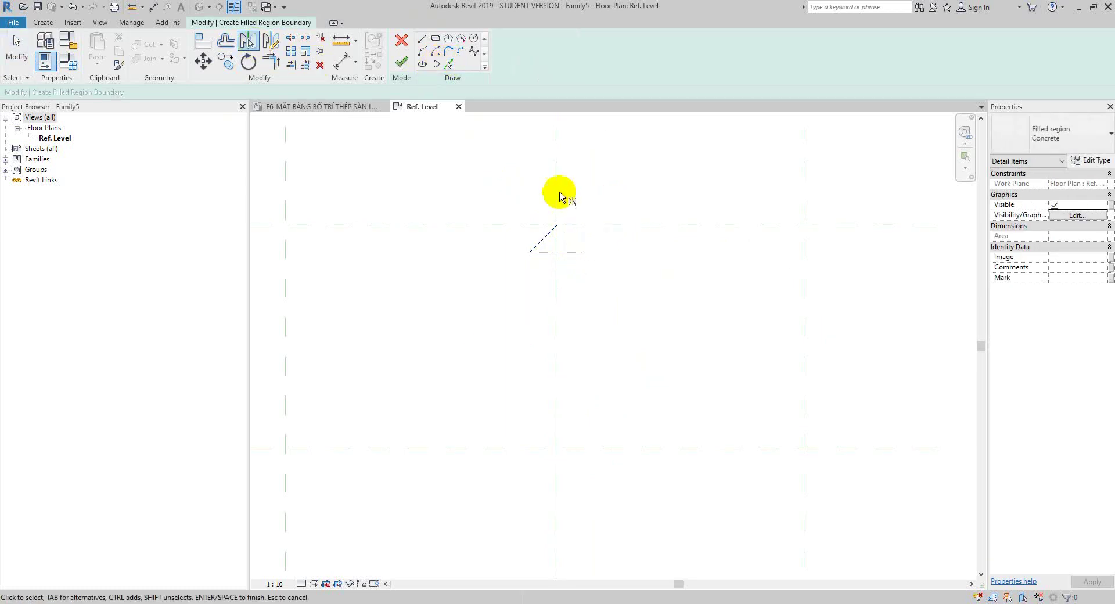
pyautogui.scroll(3, 555, 235)
pyautogui.click(556, 235)
pyautogui.click(249, 45)
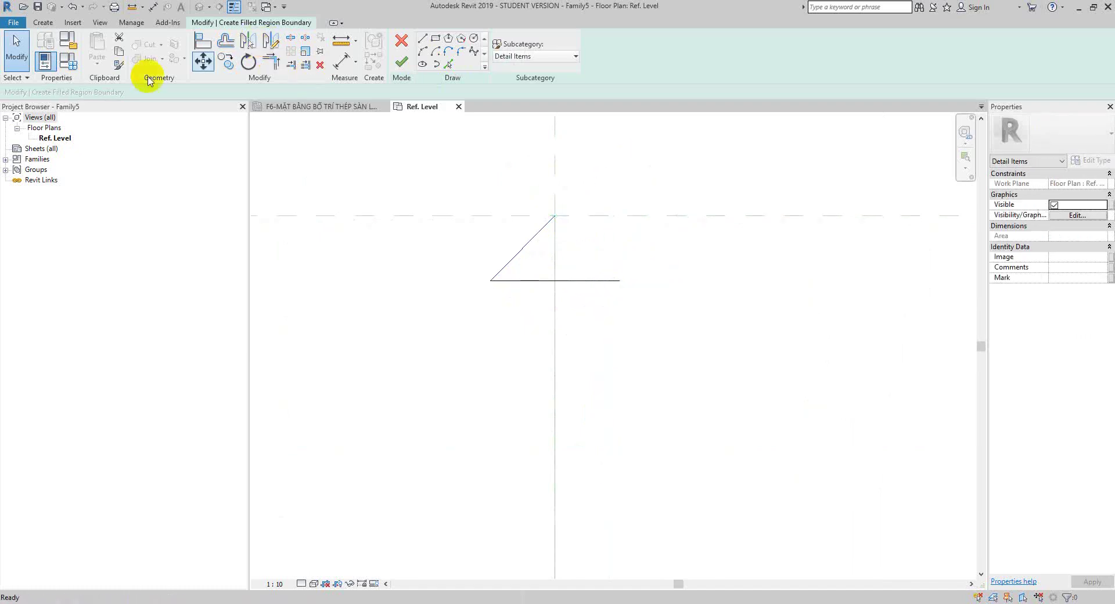
pyautogui.click(559, 169)
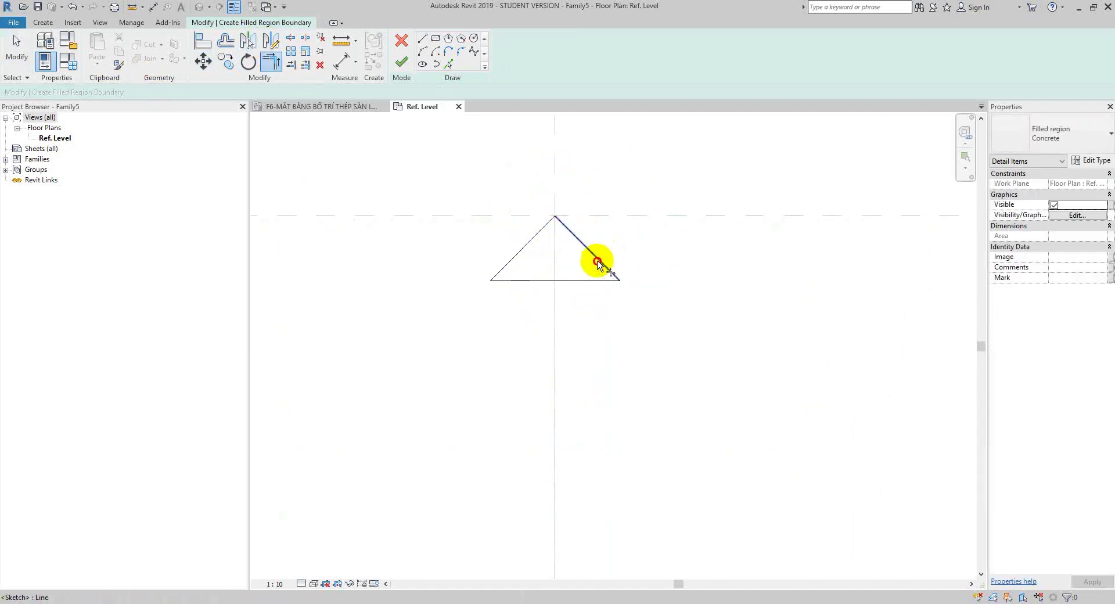
pyautogui.click(402, 62)
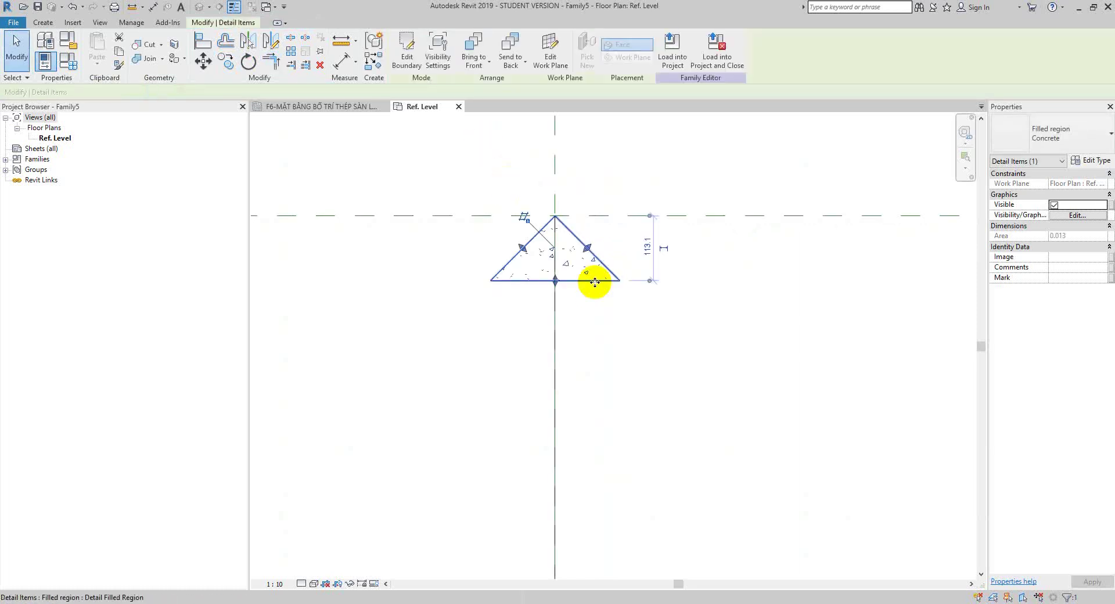
# - Align the triangle's apex to the horizontal reference plane with the Align tool
pyautogui.press('Escape')
pyautogui.scroll(-2, 594, 282)
pyautogui.press('l')
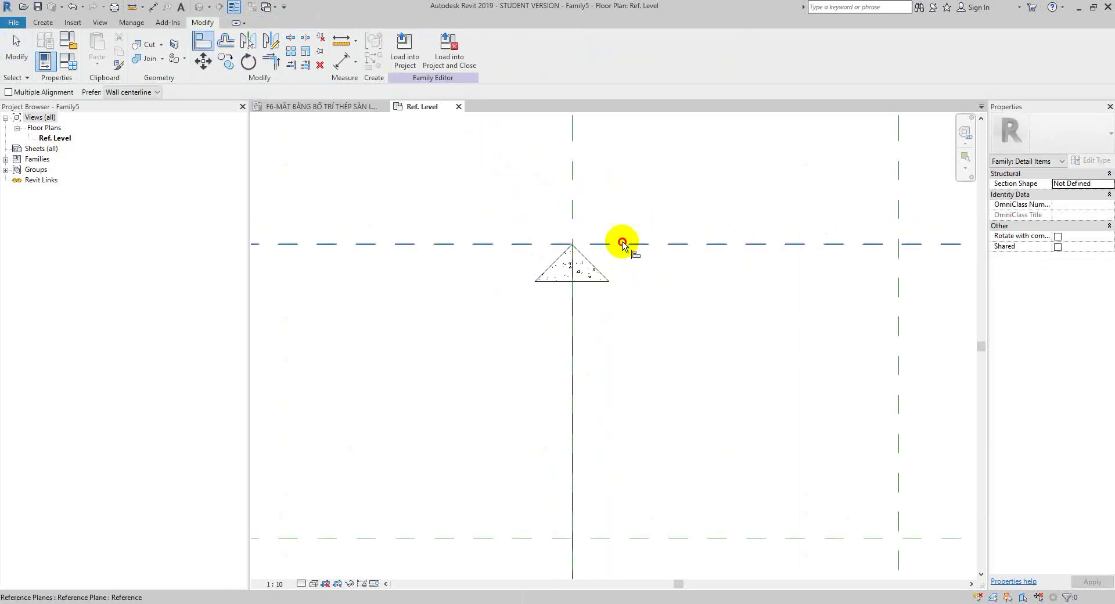
pyautogui.click(622, 244)
pyautogui.scroll(3, 573, 246)
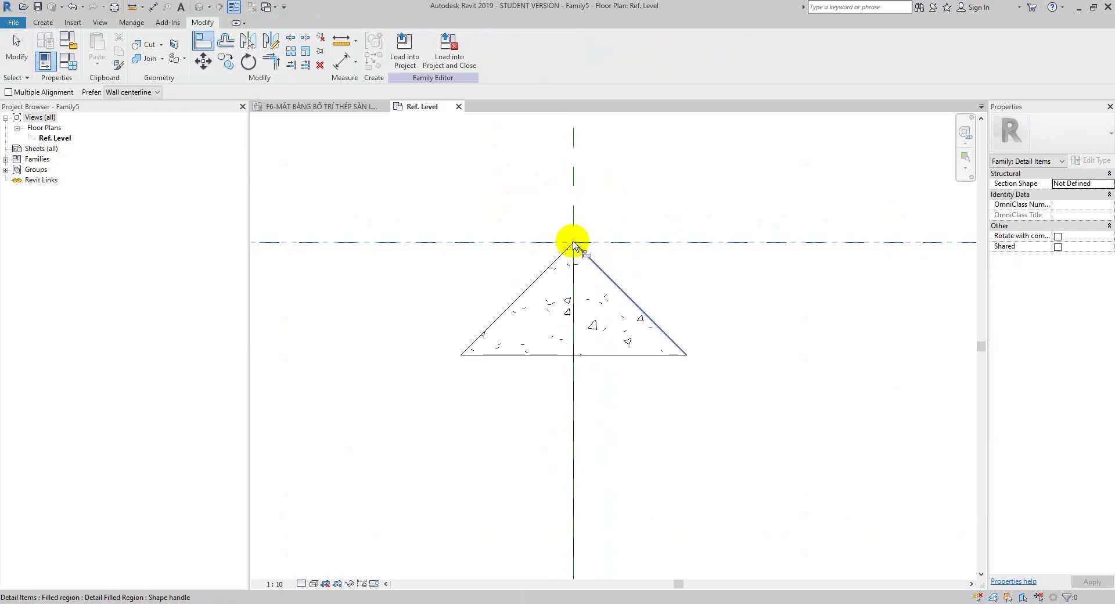
pyautogui.scroll(-2, 575, 250)
pyautogui.press('Escape')
# - Recentre the view on the triangle and select the filled region
pyautogui.click(626, 247)
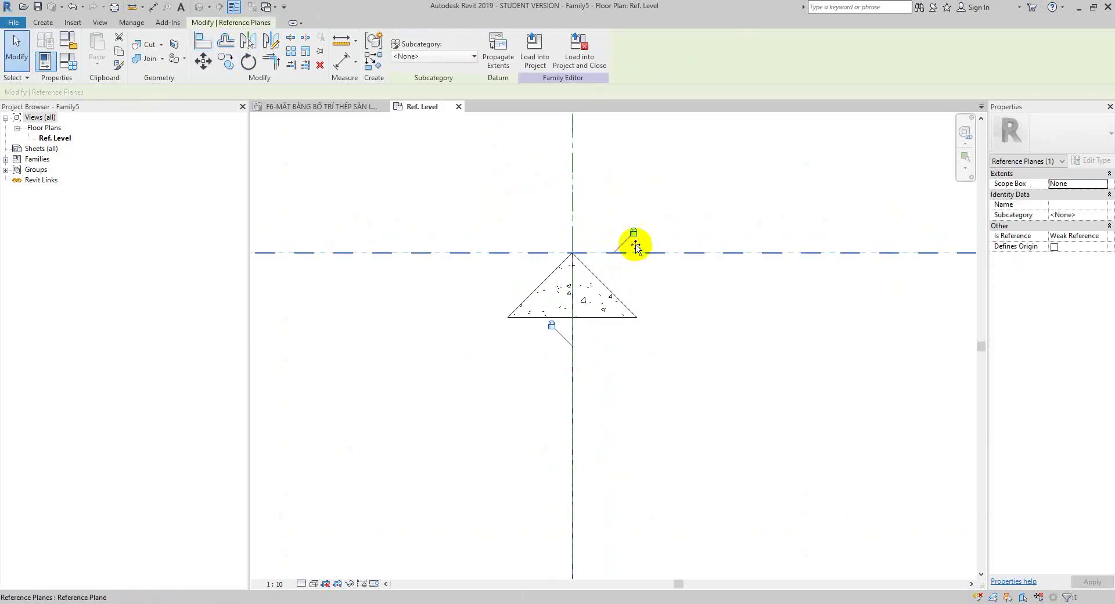
pyautogui.moveTo(628, 239); pyautogui.dragTo(629, 199, button='middle')
pyautogui.click(615, 206)
pyautogui.scroll(-3, 616, 215)
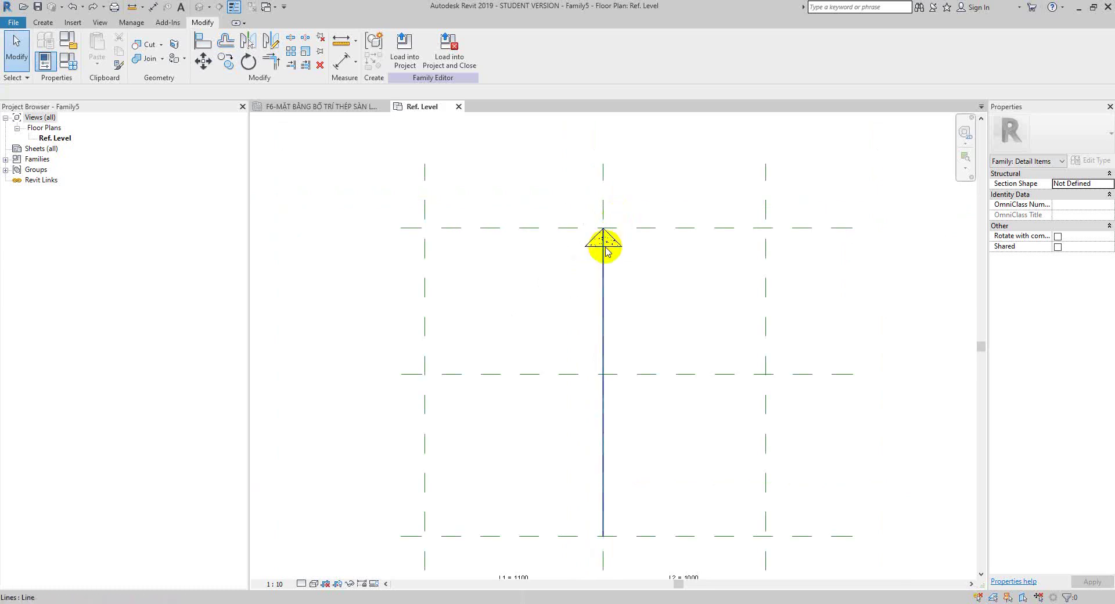
pyautogui.click(606, 239)
pyautogui.scroll(2, 610, 244)
pyautogui.scroll(2, 615, 250)
pyautogui.scroll(2, 616, 253)
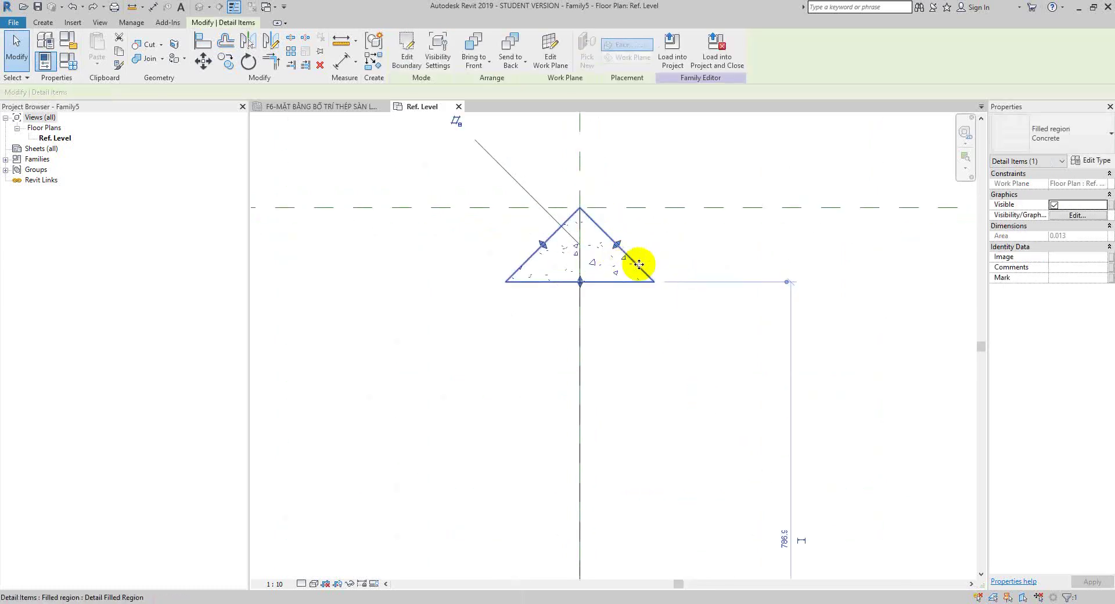
# - Edit the triangle's boundary and switch it to the Brick filled region type
pyautogui.doubleClick(638, 264)
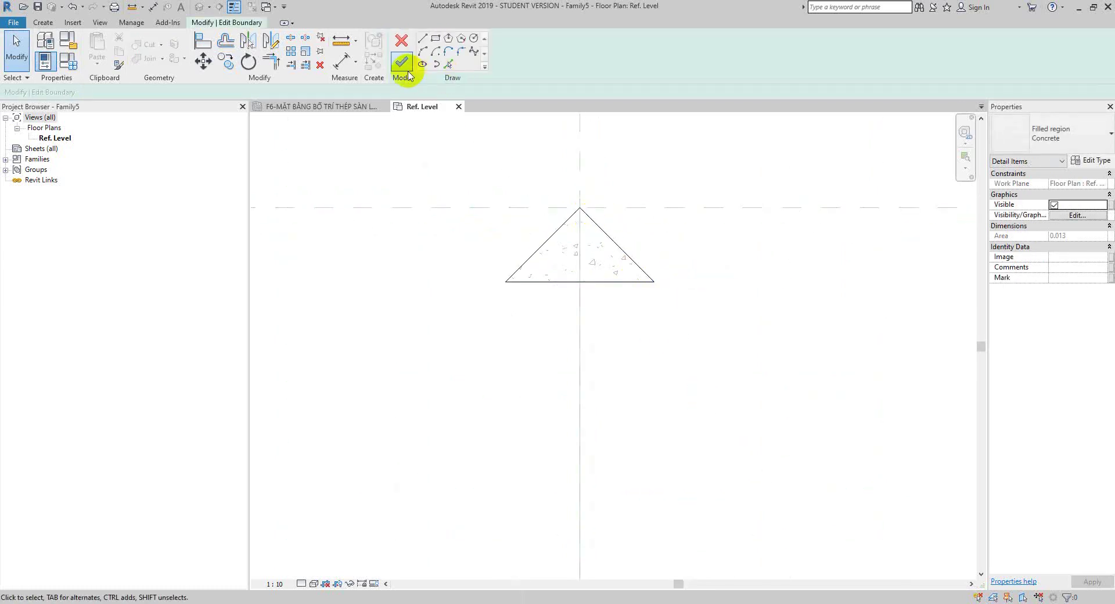
pyautogui.click(1067, 140)
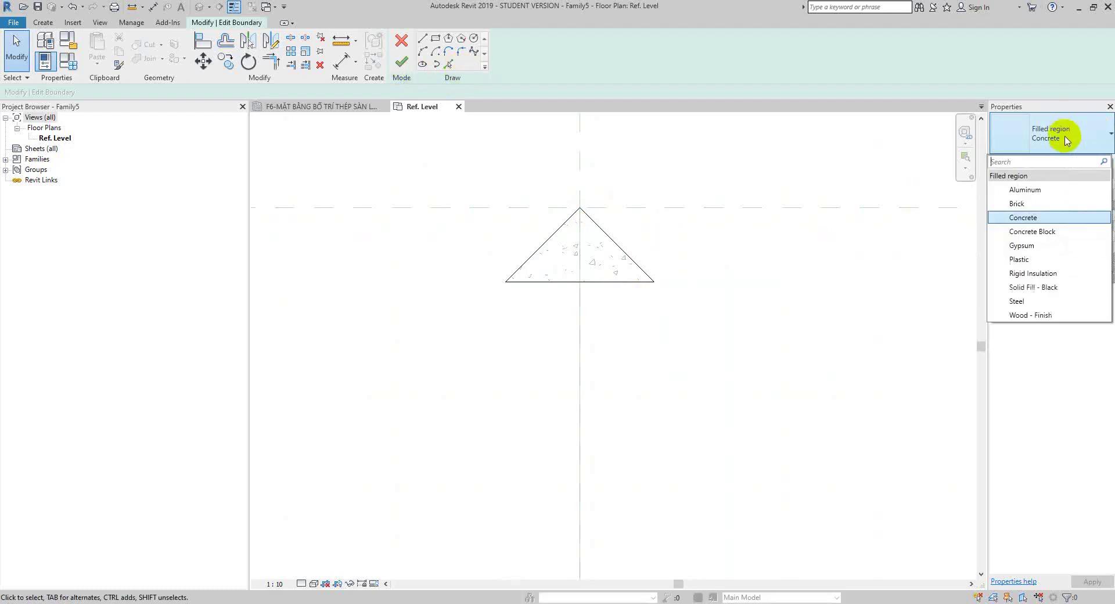
pyautogui.click(1017, 203)
pyautogui.click(1046, 140)
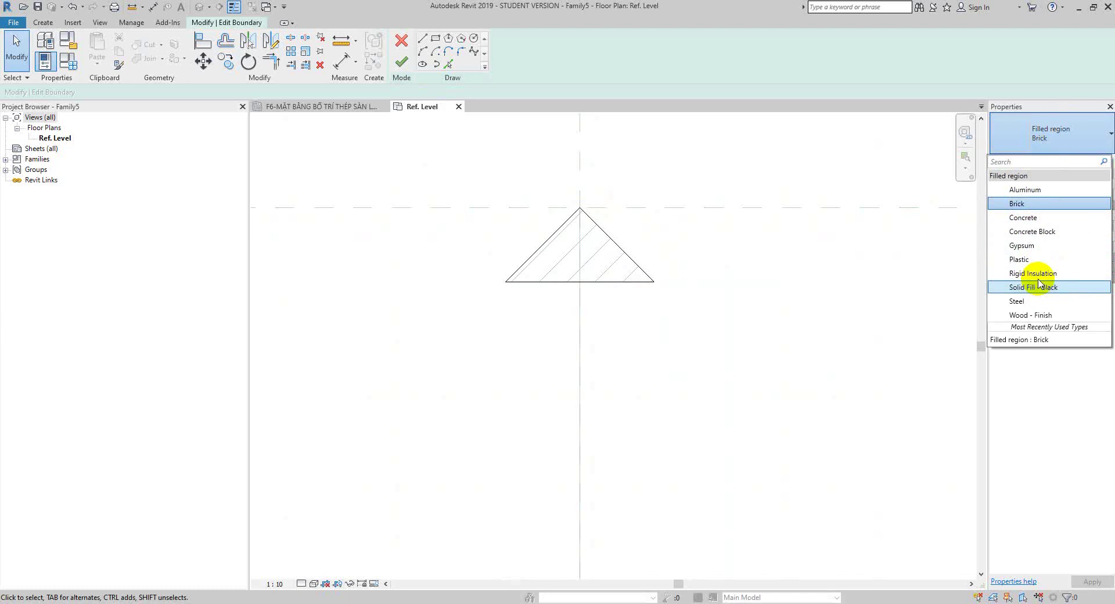
pyautogui.click(1013, 137)
pyautogui.click(1092, 160)
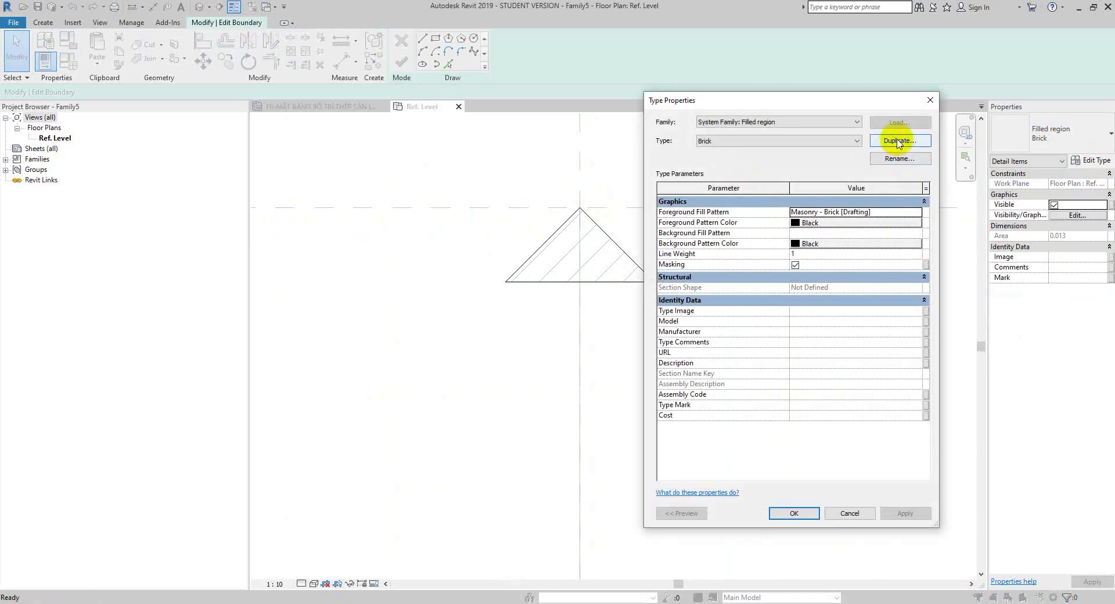
pyautogui.click(818, 144)
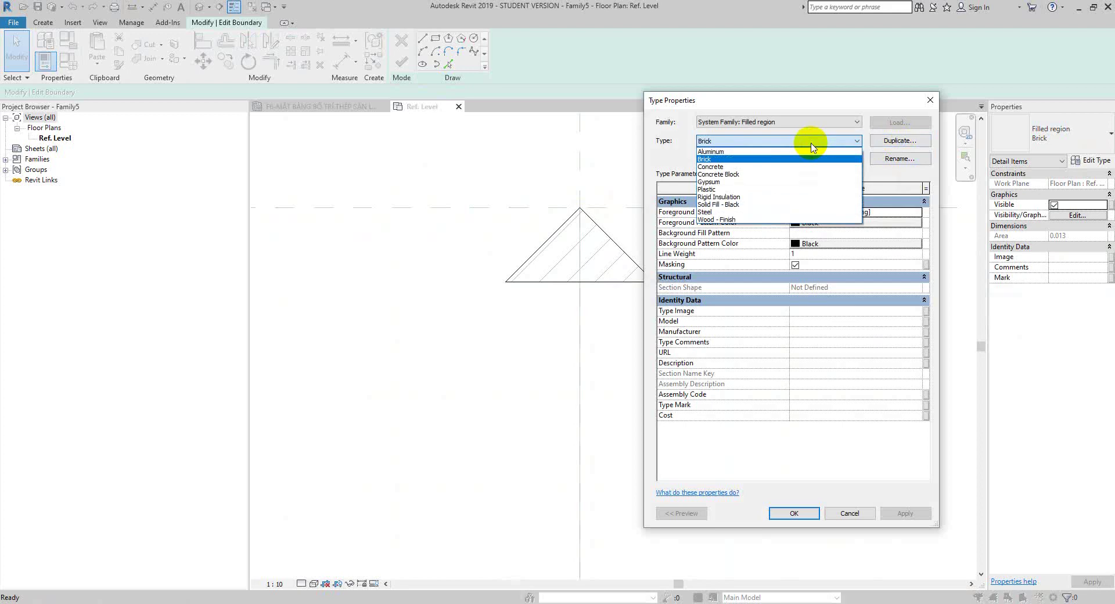
pyautogui.click(894, 143)
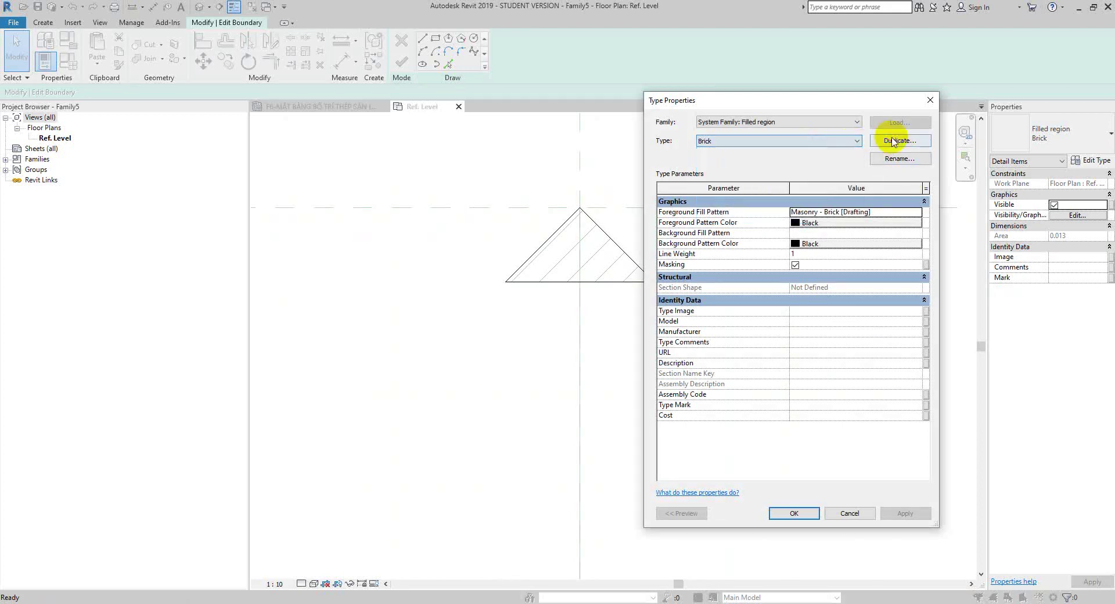
# - Duplicate Brick as a new type 'Black' with <Solid fill> foreground pattern, then finish editing
pyautogui.click(887, 143)
pyautogui.write('Black')
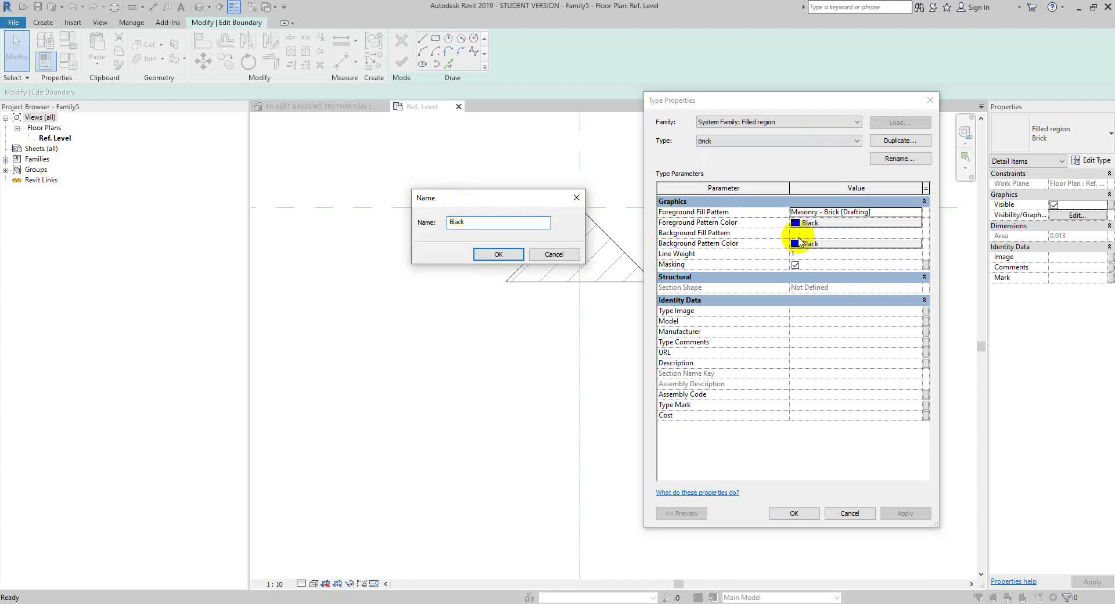
pyautogui.click(499, 254)
pyautogui.click(918, 215)
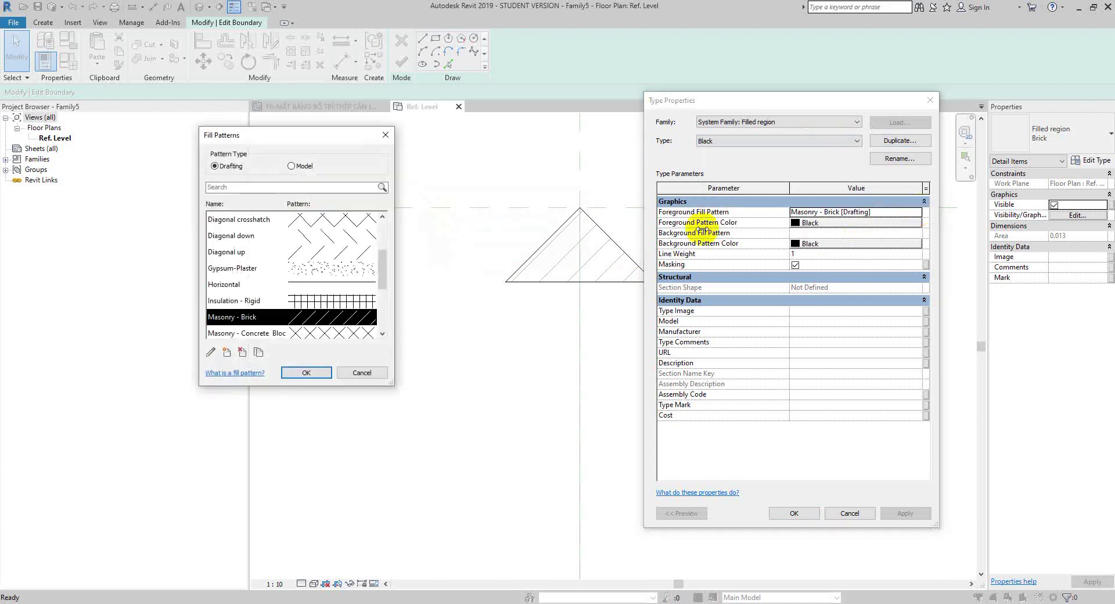
pyautogui.scroll(-3, 294, 301)
pyautogui.scroll(5, 294, 305)
pyautogui.click(299, 237)
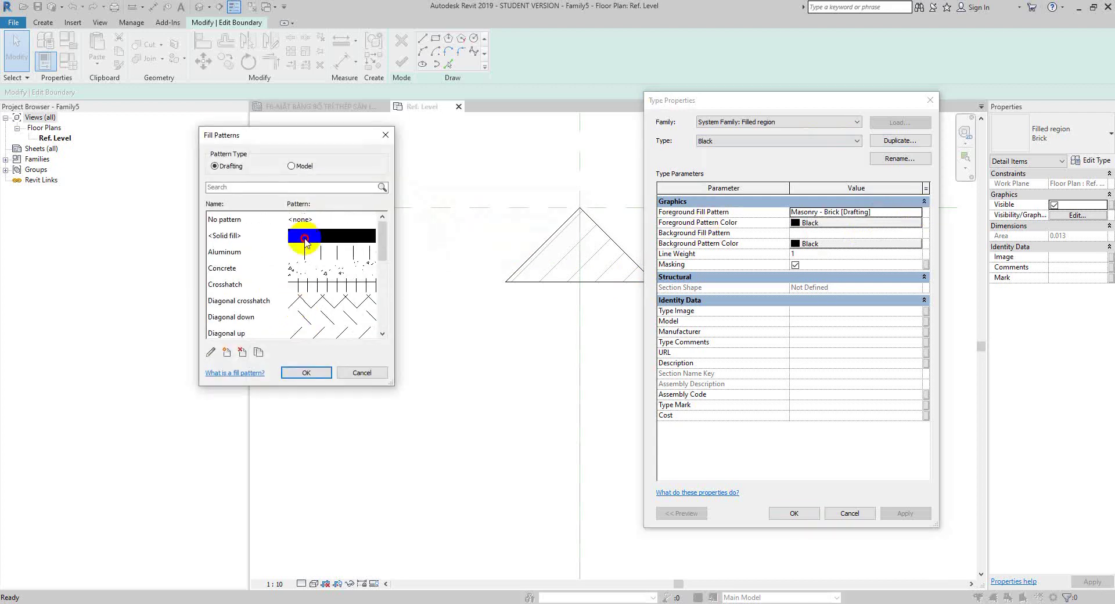
pyautogui.click(306, 372)
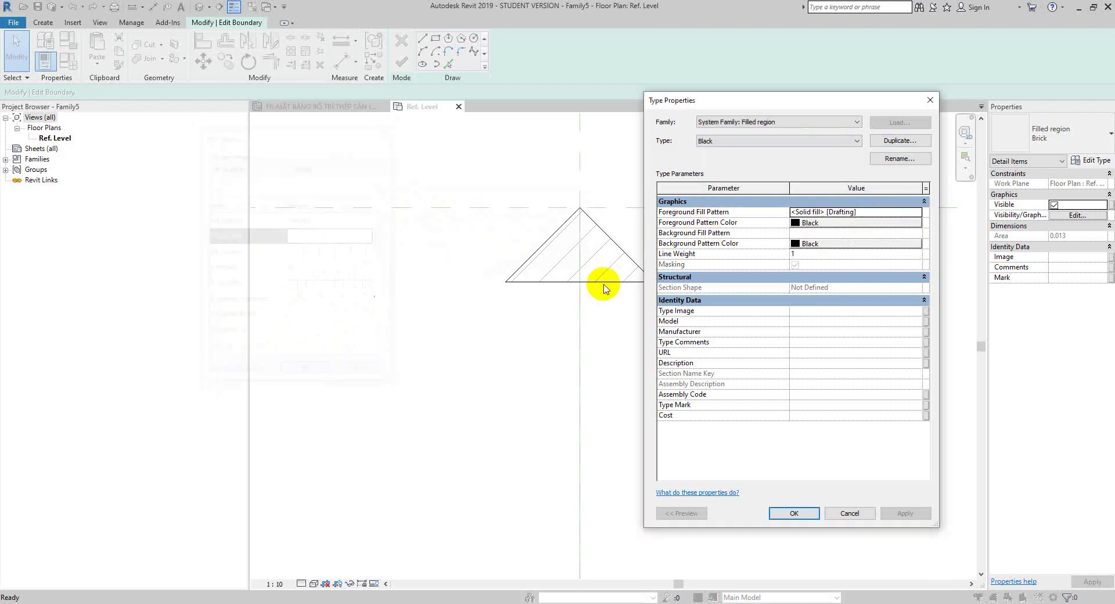
pyautogui.click(792, 514)
pyautogui.scroll(-3, 498, 185)
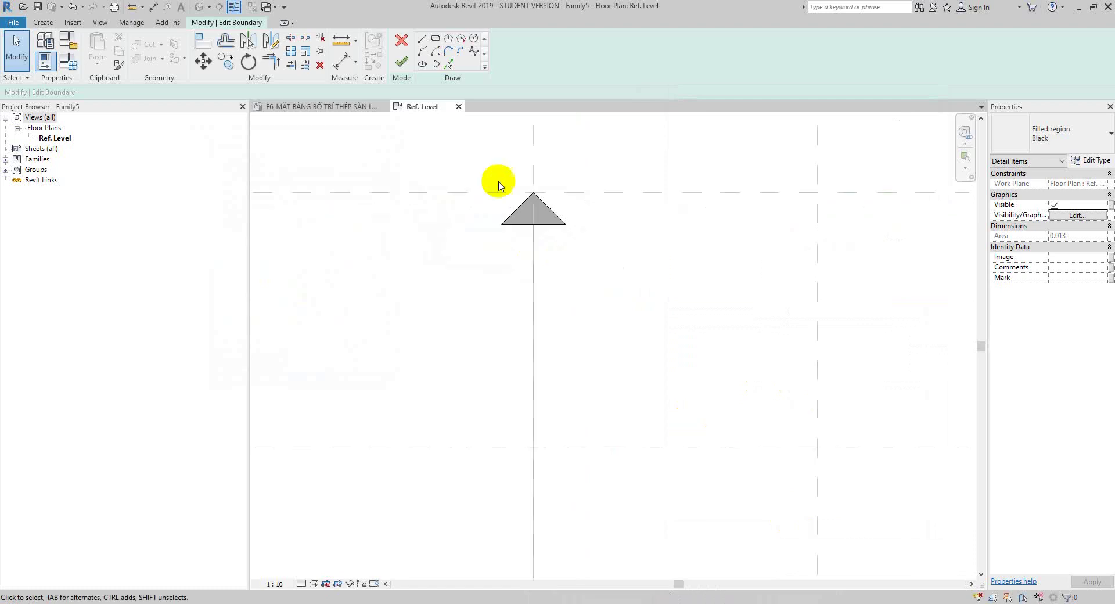
pyautogui.click(402, 61)
# - Select the black triangle and compare it against the PDF reference drawing
pyautogui.click(633, 238)
pyautogui.scroll(1, 560, 230)
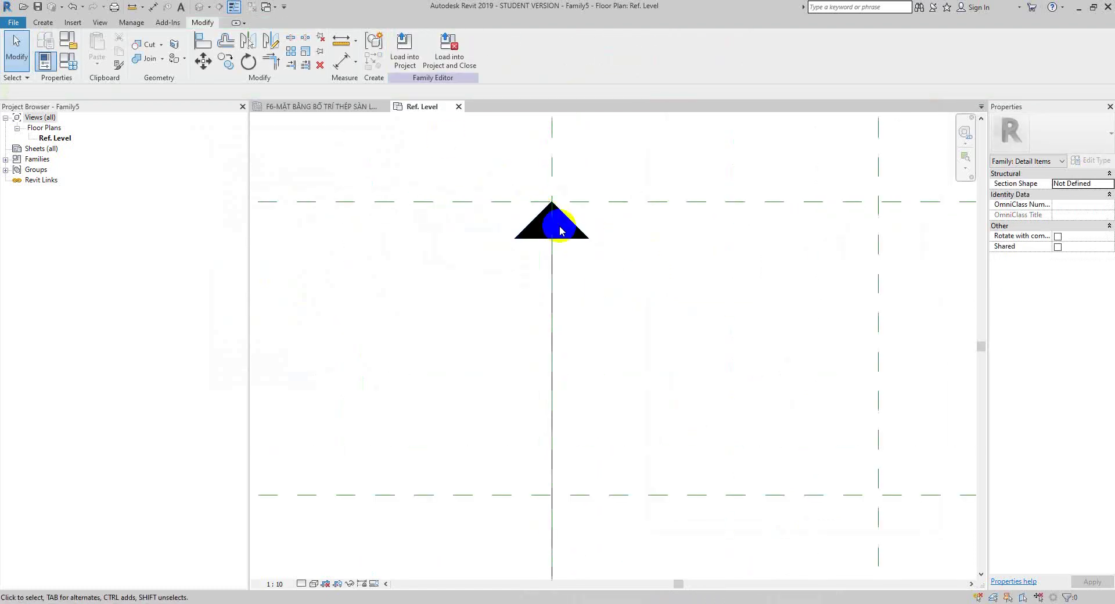
pyautogui.click(575, 227)
pyautogui.scroll(-2, 575, 227)
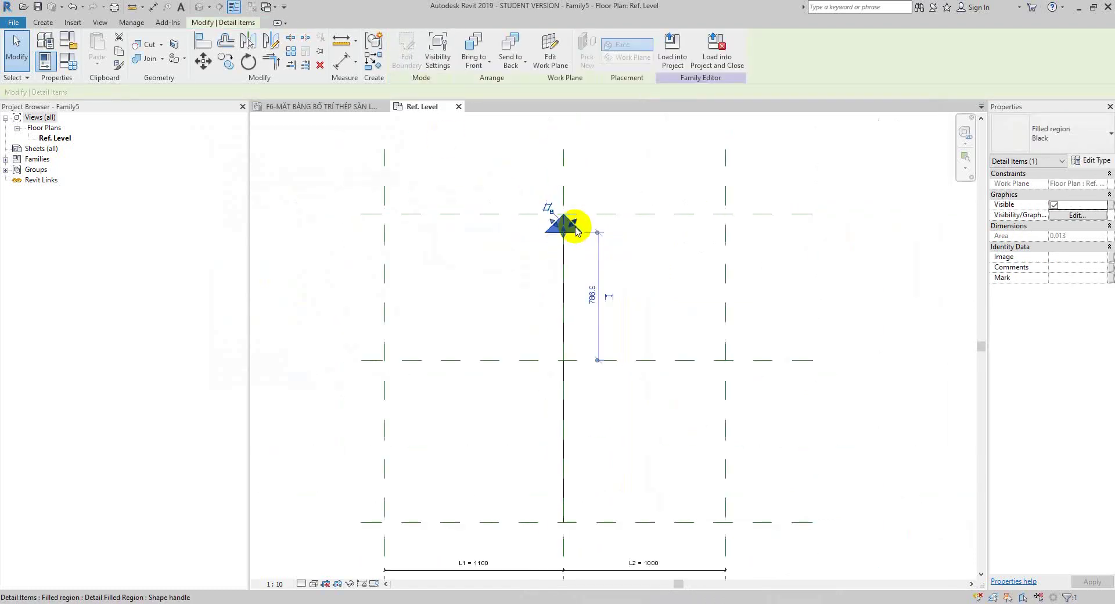
pyautogui.hotkey('alt', 'Tab')
pyautogui.keyDown('ctrl'); pyautogui.scroll(3, 557, 428); pyautogui.keyUp('ctrl')
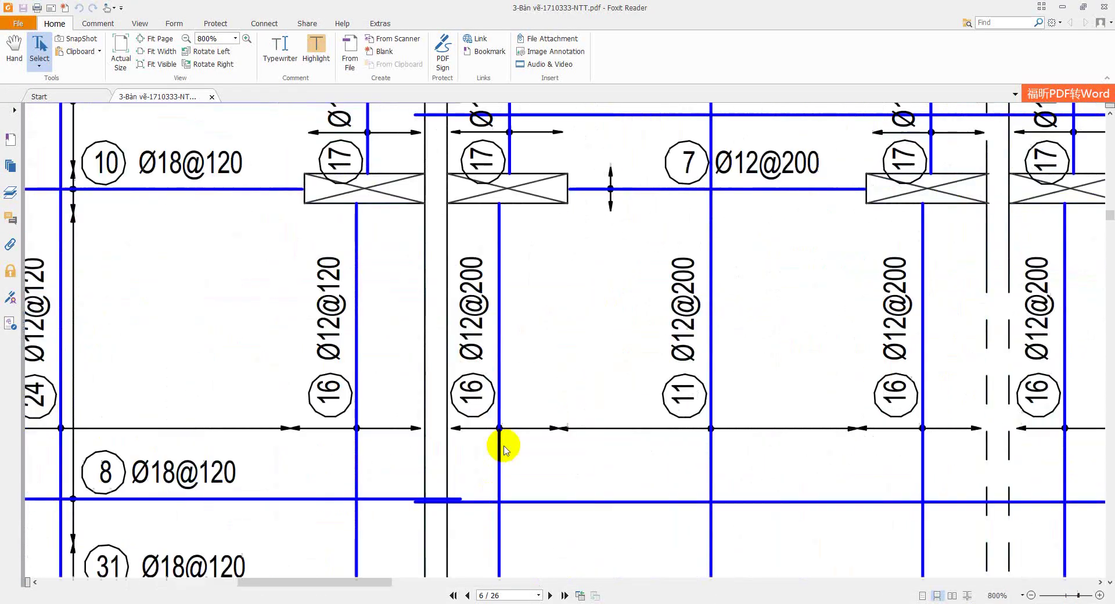
pyautogui.keyDown('ctrl'); pyautogui.scroll(3, 503, 443); pyautogui.keyUp('ctrl')
pyautogui.hotkey('alt', 'Tab')
pyautogui.scroll(3, 578, 235)
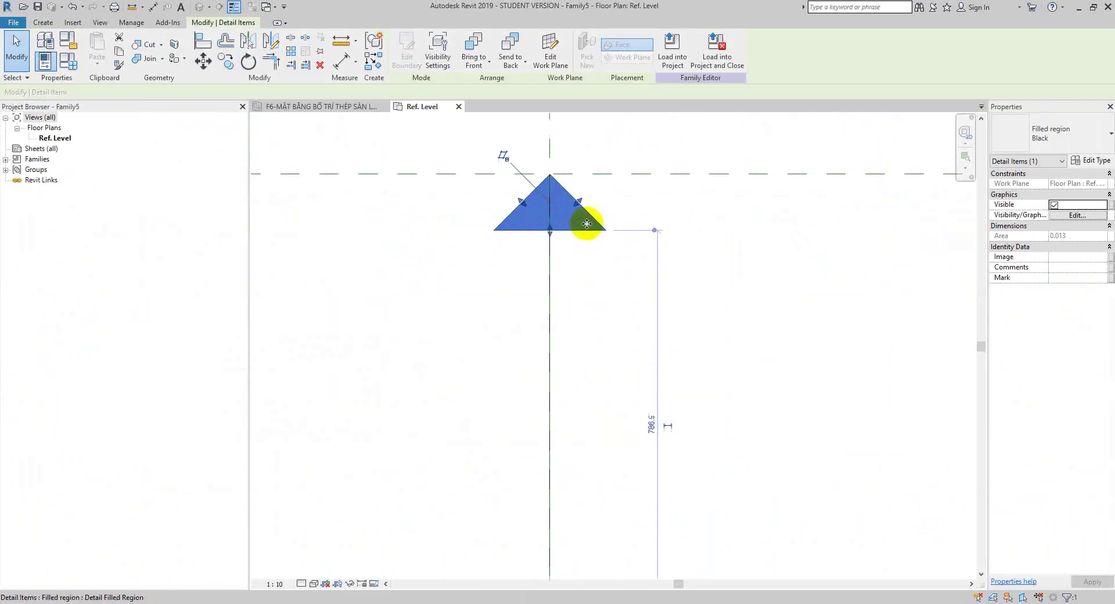
# - Edit the triangle outline, dragging both base ends inward toward the centre
pyautogui.doubleClick(597, 218)
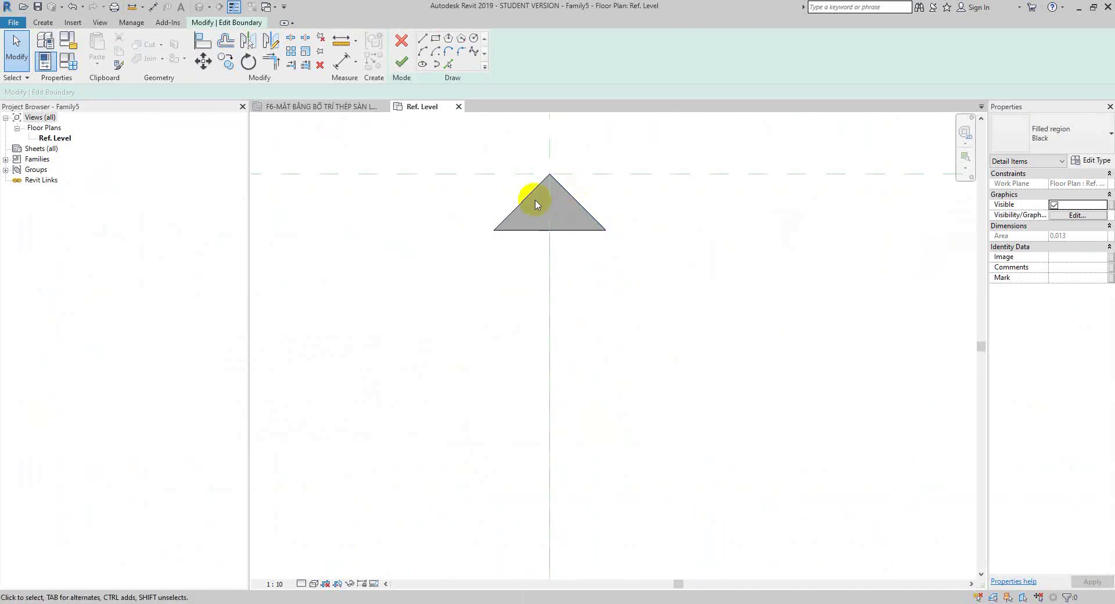
pyautogui.scroll(1, 506, 222)
pyautogui.click(491, 232)
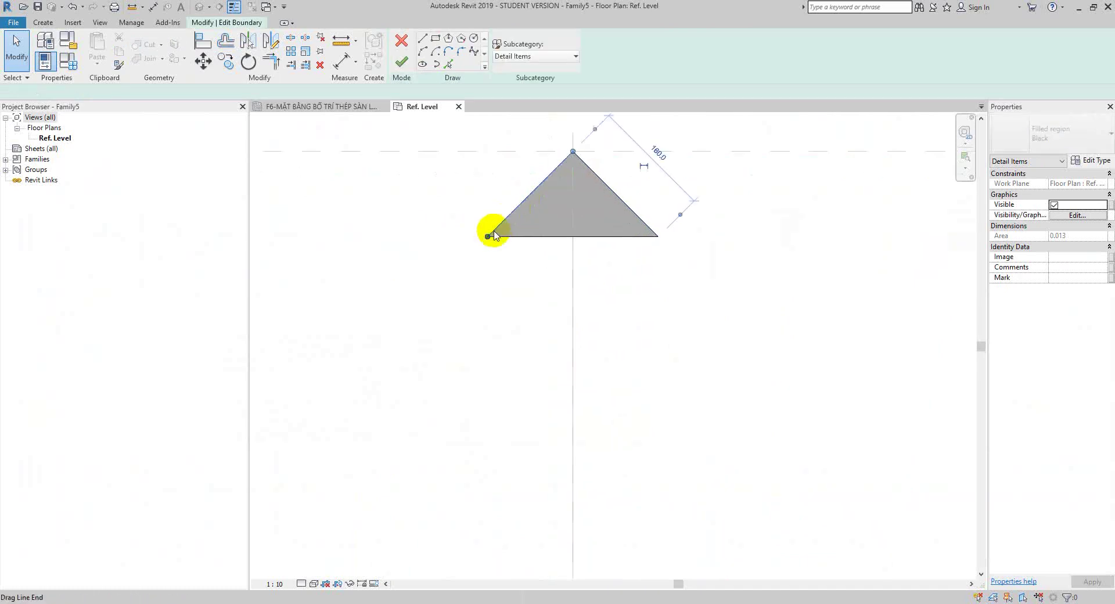
pyautogui.moveTo(490, 233)
pyautogui.mouseDown()
pyautogui.moveTo(547, 237)
pyautogui.moveTo(534, 236)
pyautogui.mouseUp()
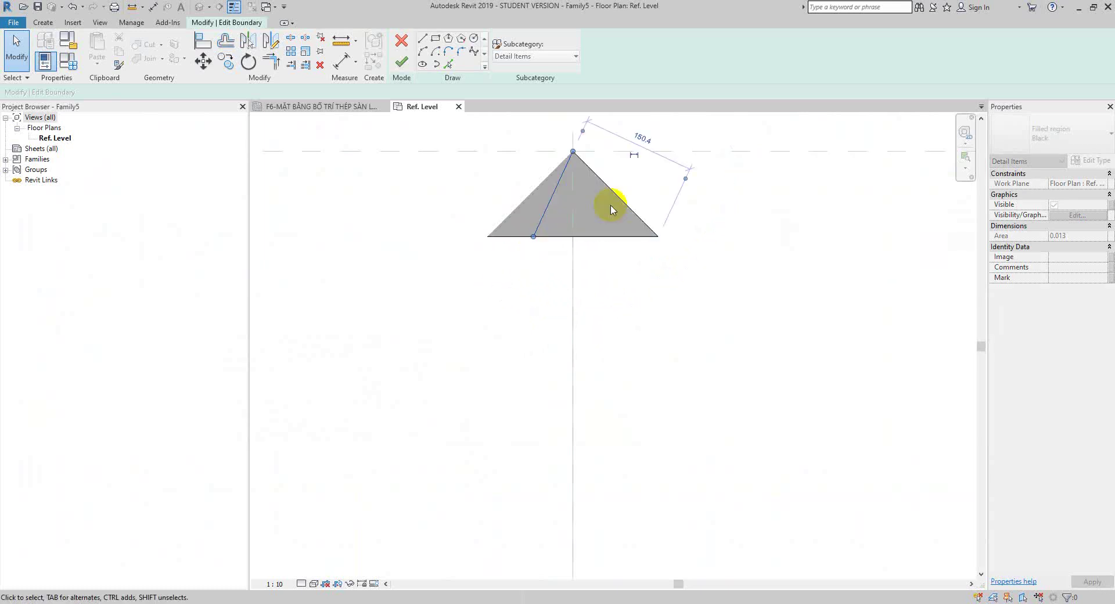
pyautogui.click(617, 194)
pyautogui.moveTo(658, 237); pyautogui.dragTo(613, 237)
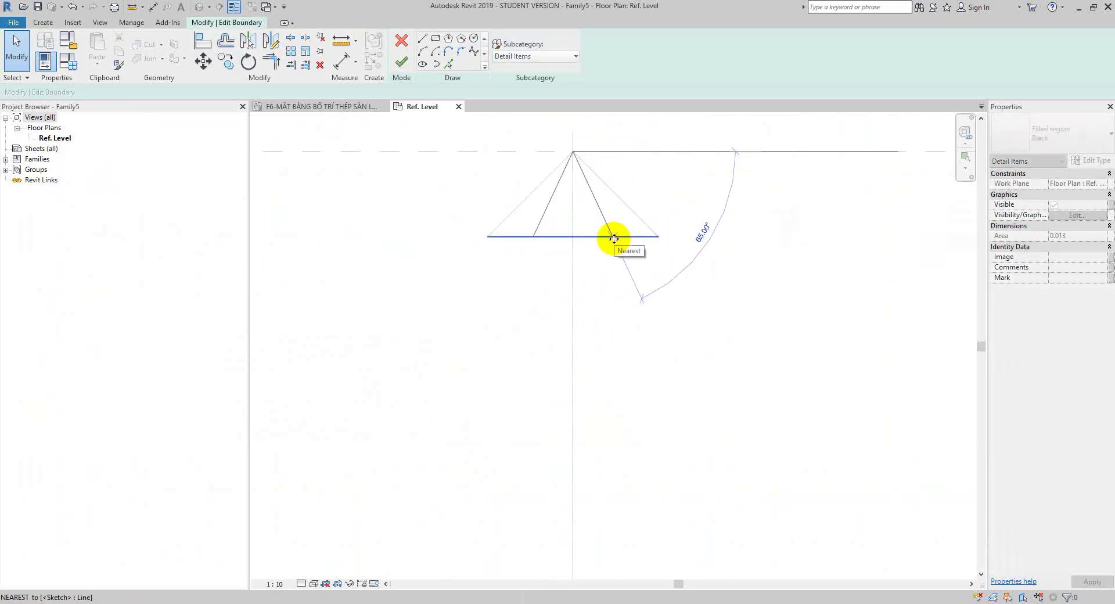
# - Tidy the corners with Trim/Extend to Corner (TR) and finish the narrower triangle
pyautogui.hotkey('ctrl', 'z')
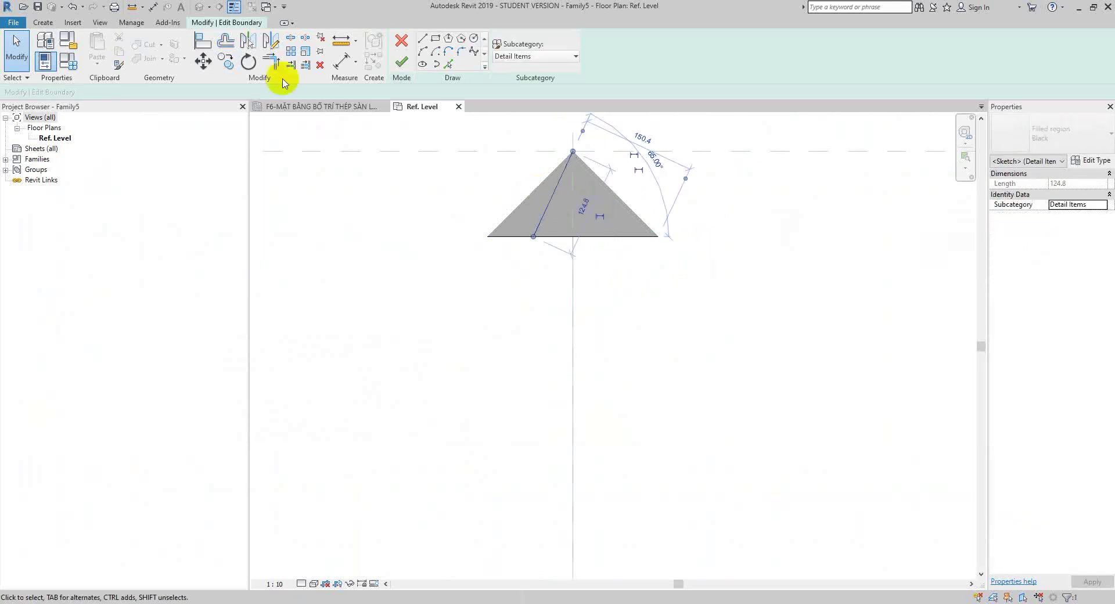
pyautogui.click(248, 41)
pyautogui.hotkey('ctrl', 'y')
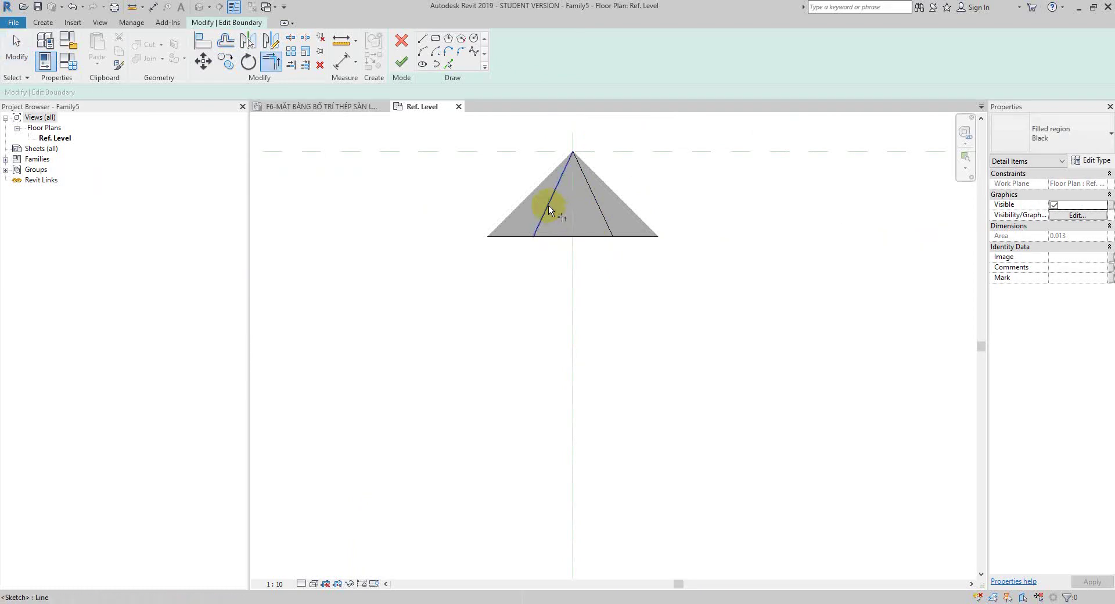
pyautogui.press('t')
pyautogui.press('r')
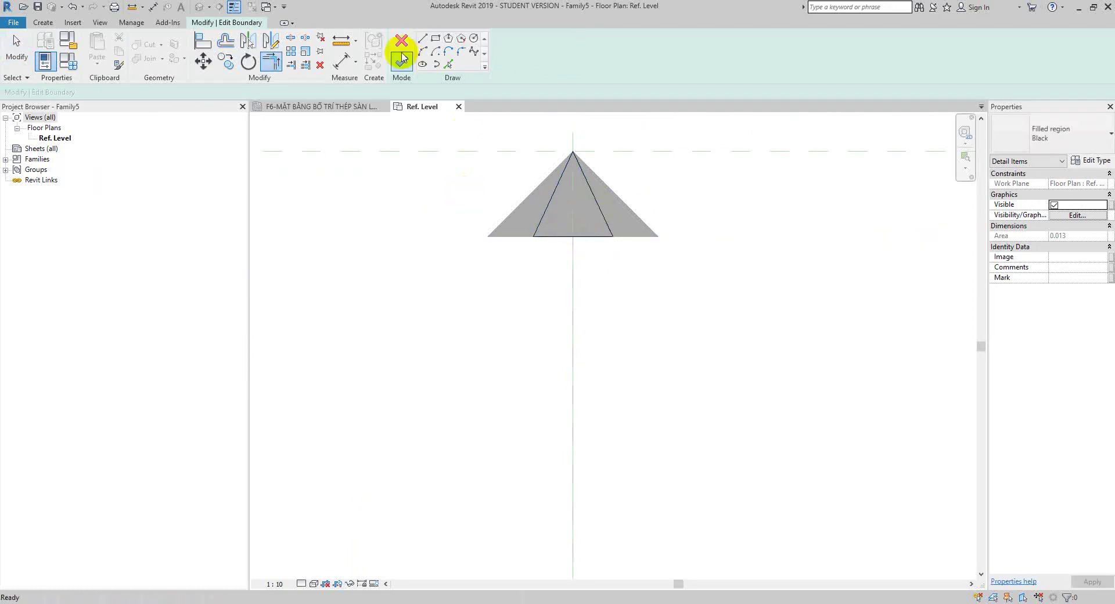
pyautogui.click(402, 62)
pyautogui.scroll(-3, 598, 205)
# - Mirror a copy of the arrowhead about the middle reference plane
pyautogui.scroll(-2, 597, 199)
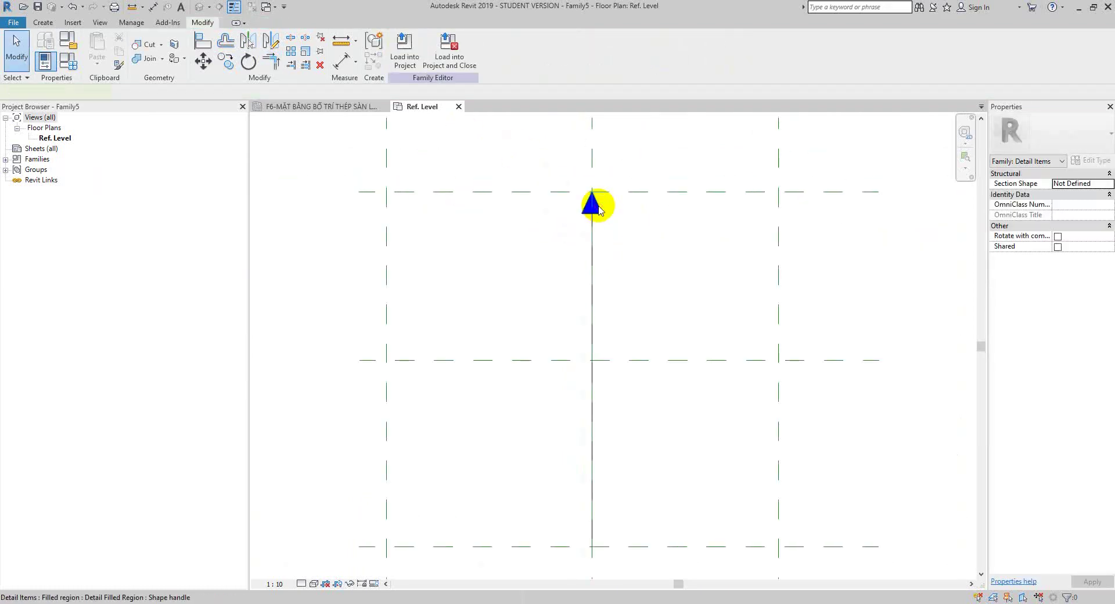
pyautogui.scroll(-1, 610, 372)
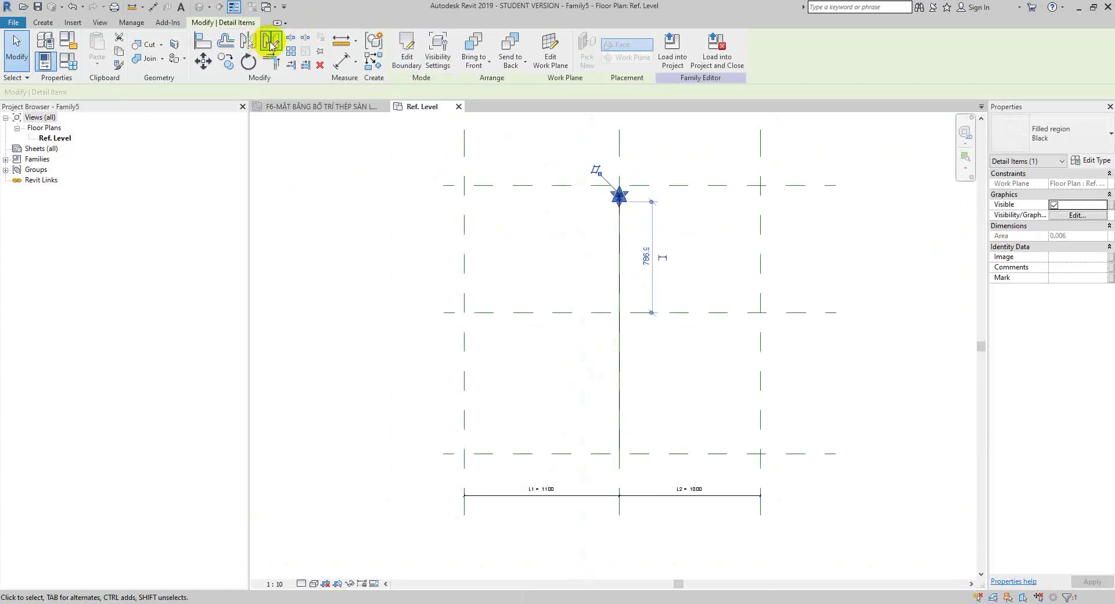
pyautogui.click(273, 45)
pyautogui.click(494, 313)
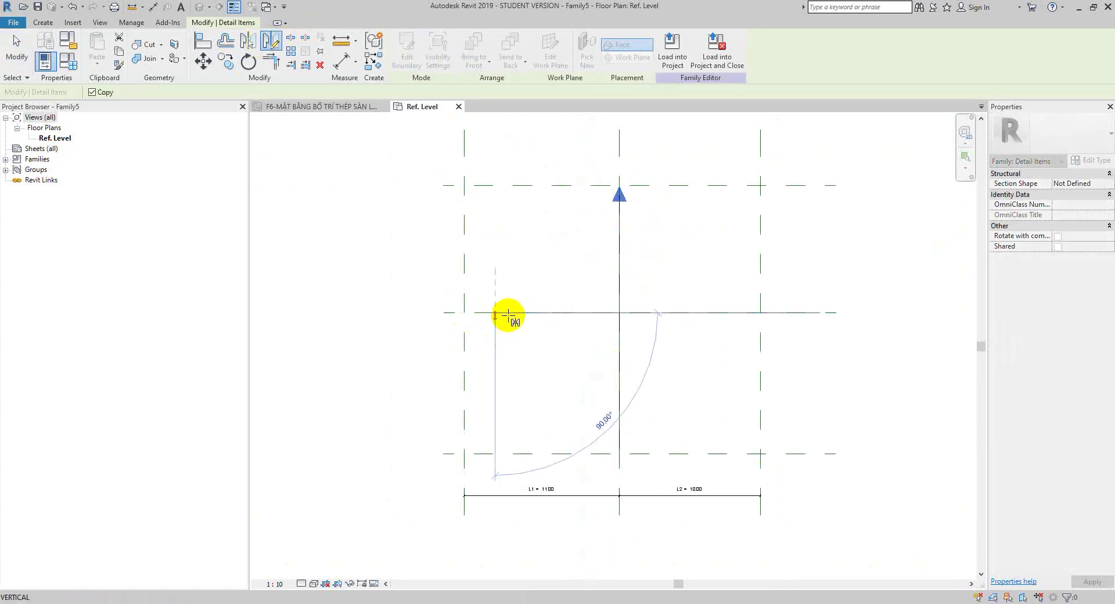
pyautogui.click(725, 316)
# - Move (MV) the copied arrowhead so its tip sits on the bottom reference plane
pyautogui.click(618, 433)
pyautogui.scroll(2, 607, 438)
pyautogui.scroll(2, 616, 447)
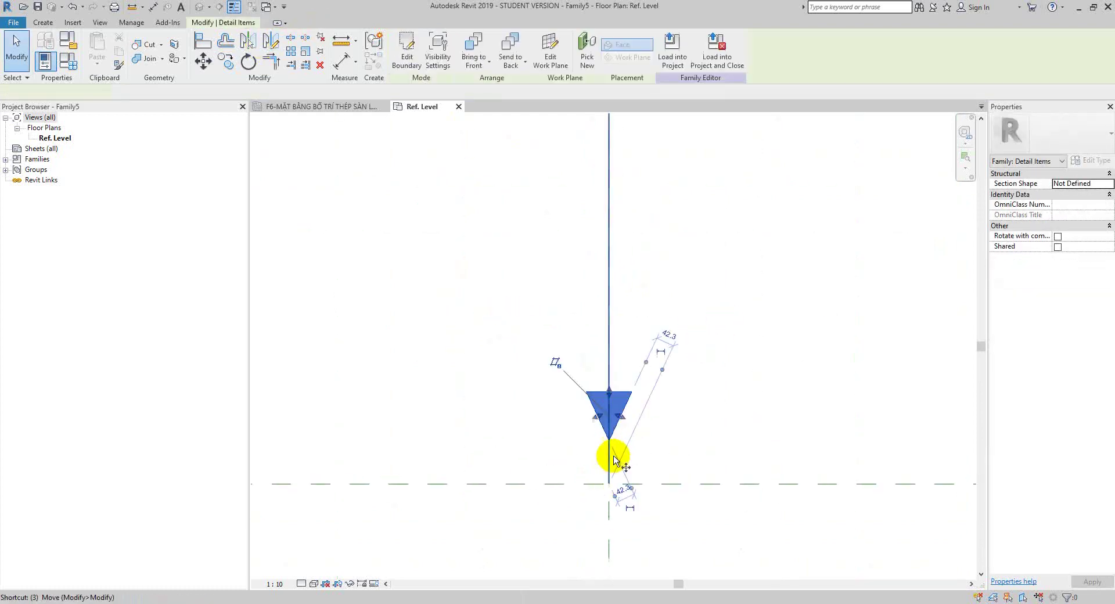
pyautogui.press('m')
pyautogui.press('v')
pyautogui.click(610, 440)
pyautogui.click(618, 497)
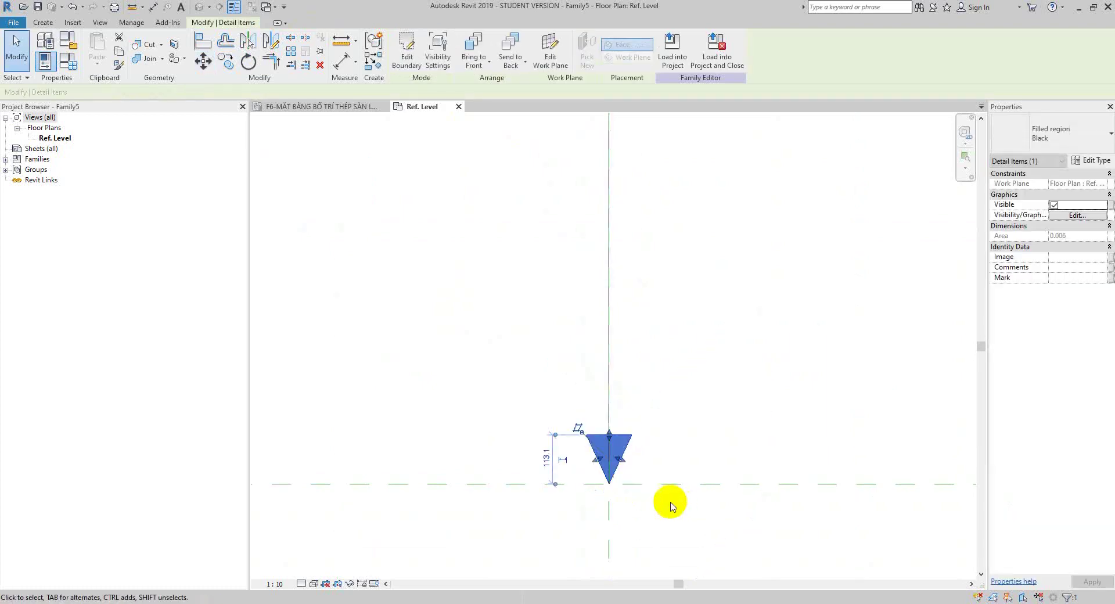
pyautogui.press('Escape')
# - Drag the bottom reference plane, undo the move, and view the F6 slab rebar plan
pyautogui.click(660, 482)
pyautogui.scroll(-2, 662, 483)
pyautogui.moveTo(663, 483); pyautogui.dragTo(665, 511)
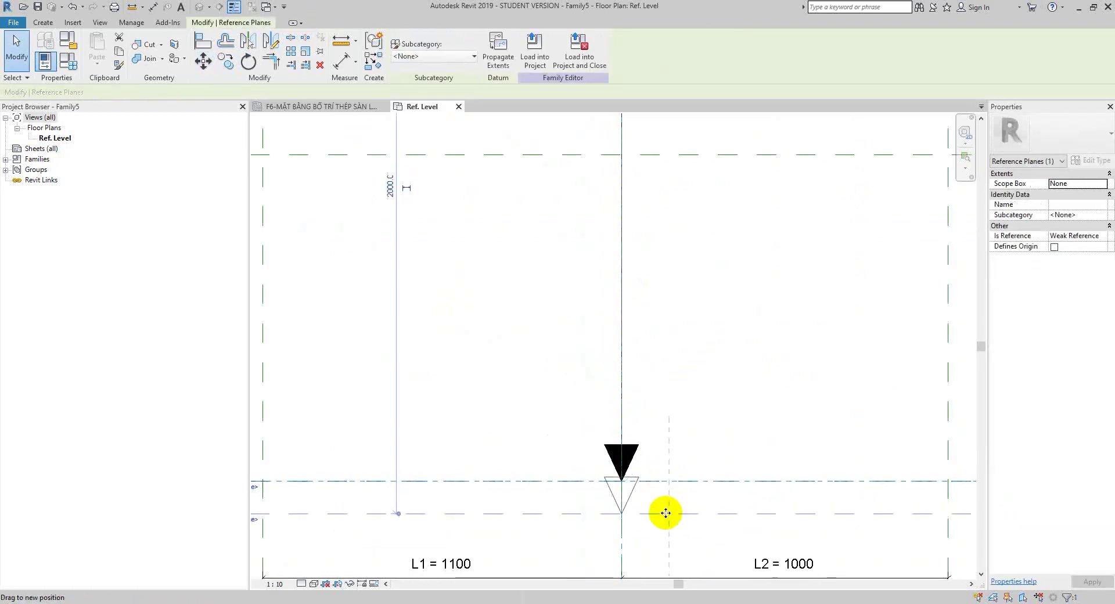
pyautogui.hotkey('ctrl', 'z')
pyautogui.scroll(-3, 517, 362)
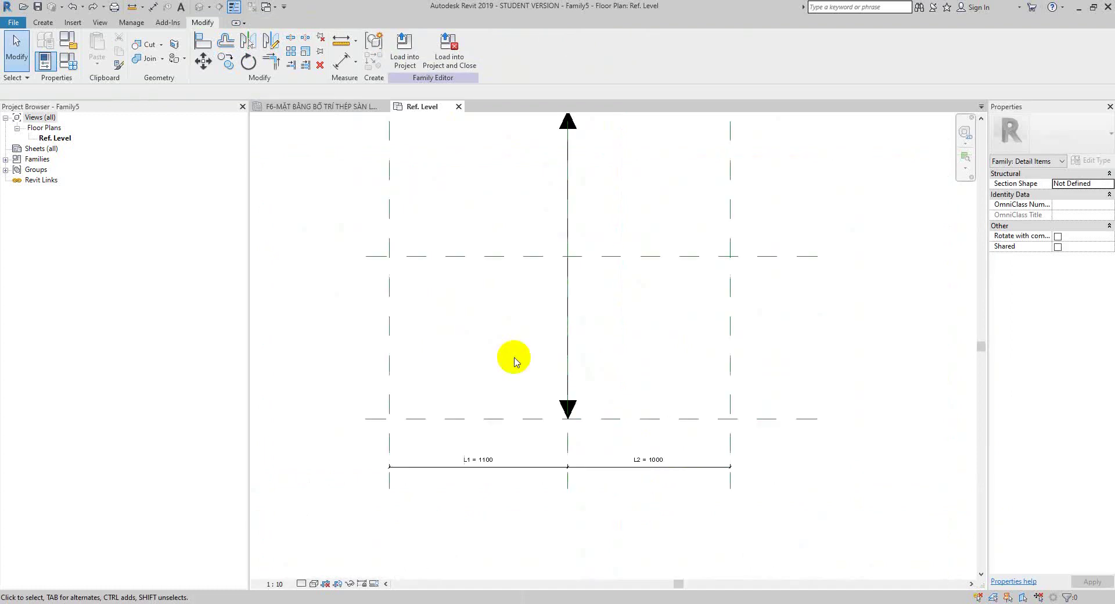
pyautogui.scroll(-2, 473, 462)
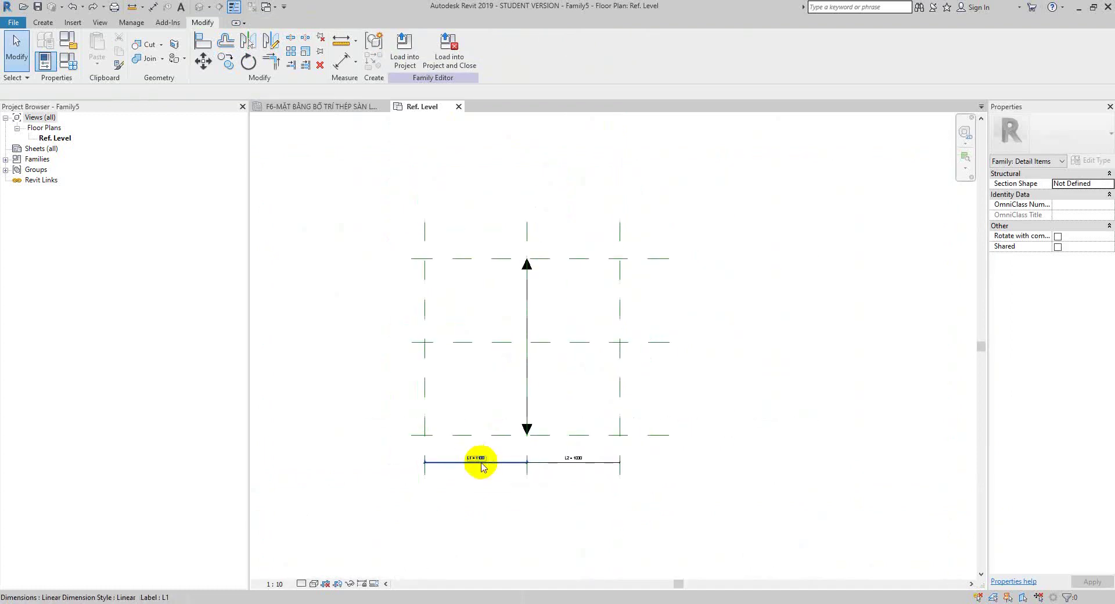
pyautogui.click(283, 108)
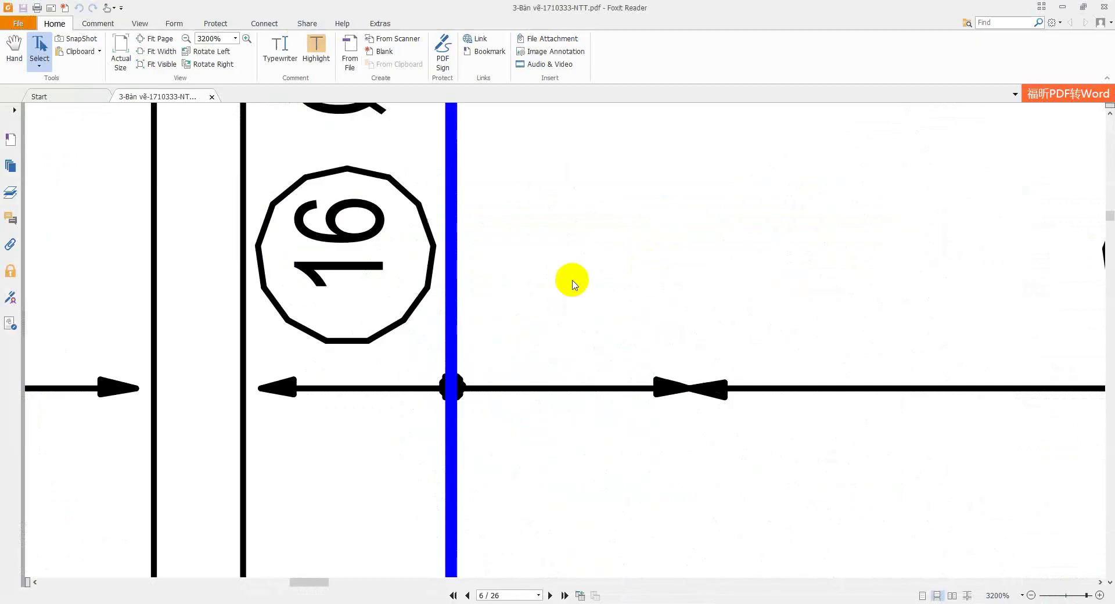
# - Return from the PDF to Revit and pan to centre the arrow line
pyautogui.hotkey('alt', 'Tab')
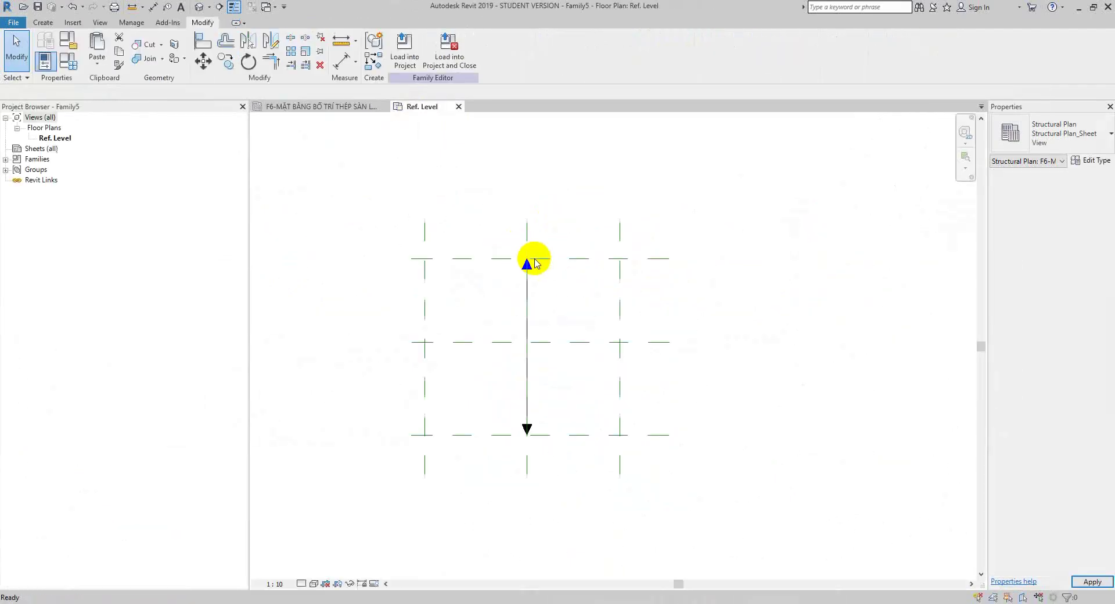
pyautogui.scroll(3, 542, 311)
pyautogui.scroll(1, 563, 314)
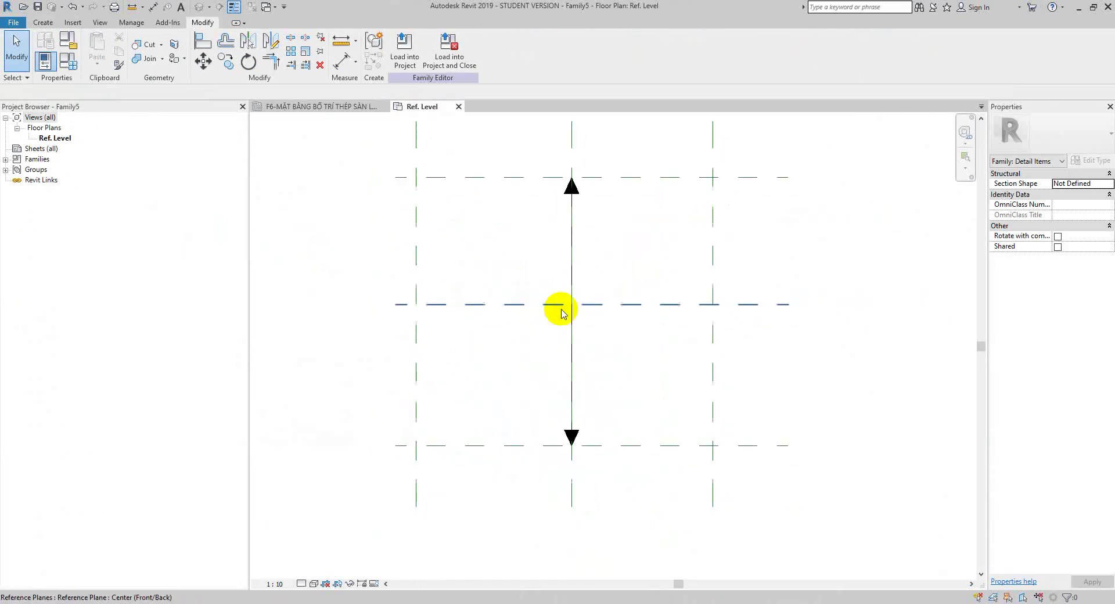
pyautogui.moveTo(542, 280); pyautogui.dragTo(582, 308, button='middle')
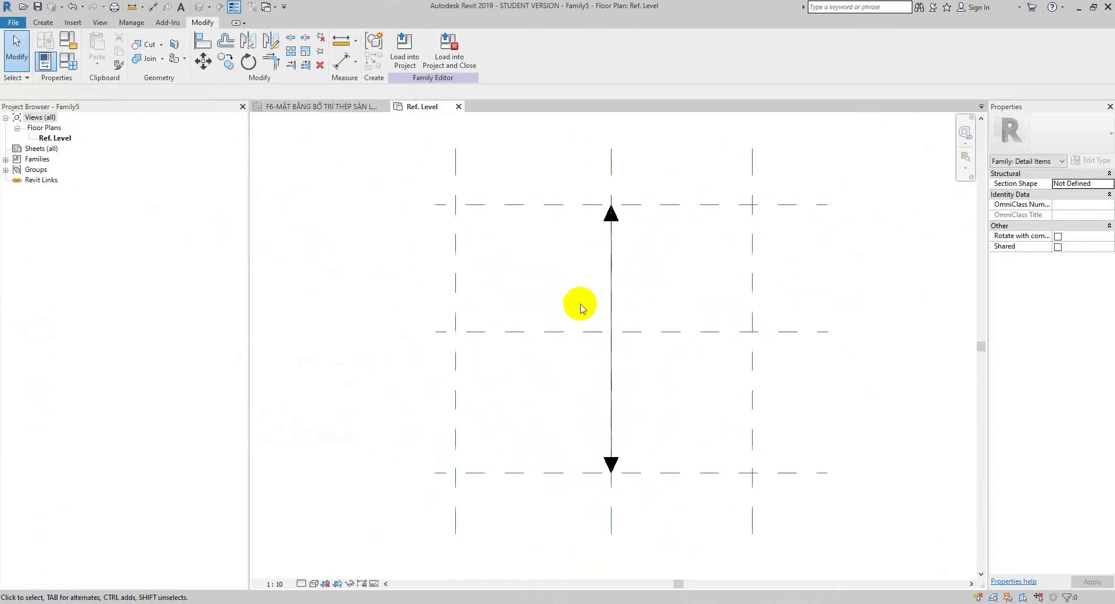
# - Place a 1000 aligned dimension (DI) between the bottom and middle reference planes, left of the line
pyautogui.press('d')
pyautogui.press('i')
pyautogui.click(530, 472)
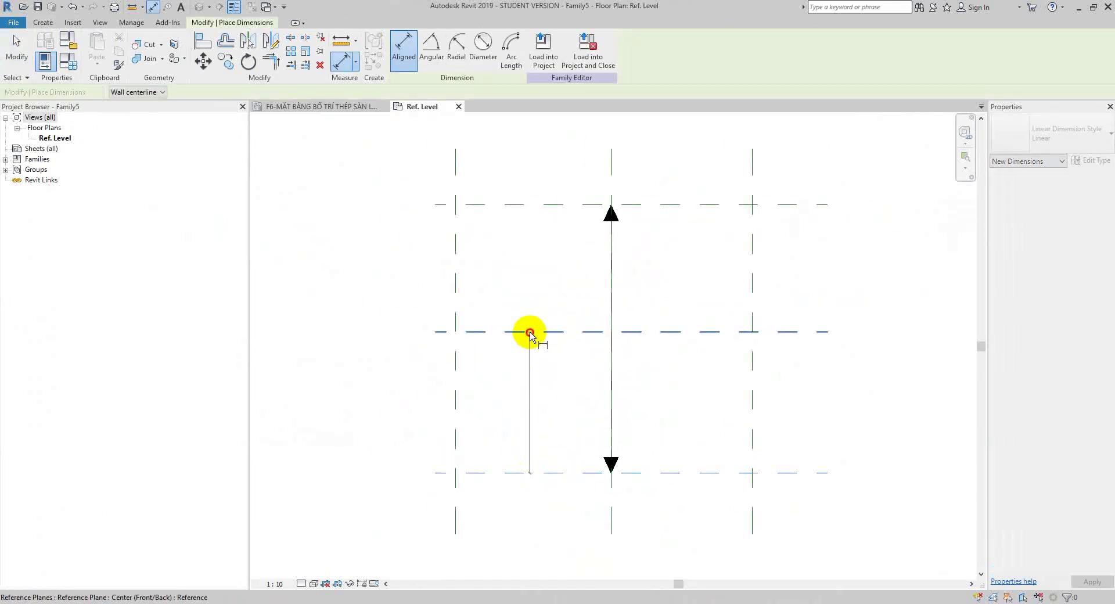
pyautogui.click(530, 332)
pyautogui.click(405, 383)
pyautogui.press('Escape')
pyautogui.click(406, 319)
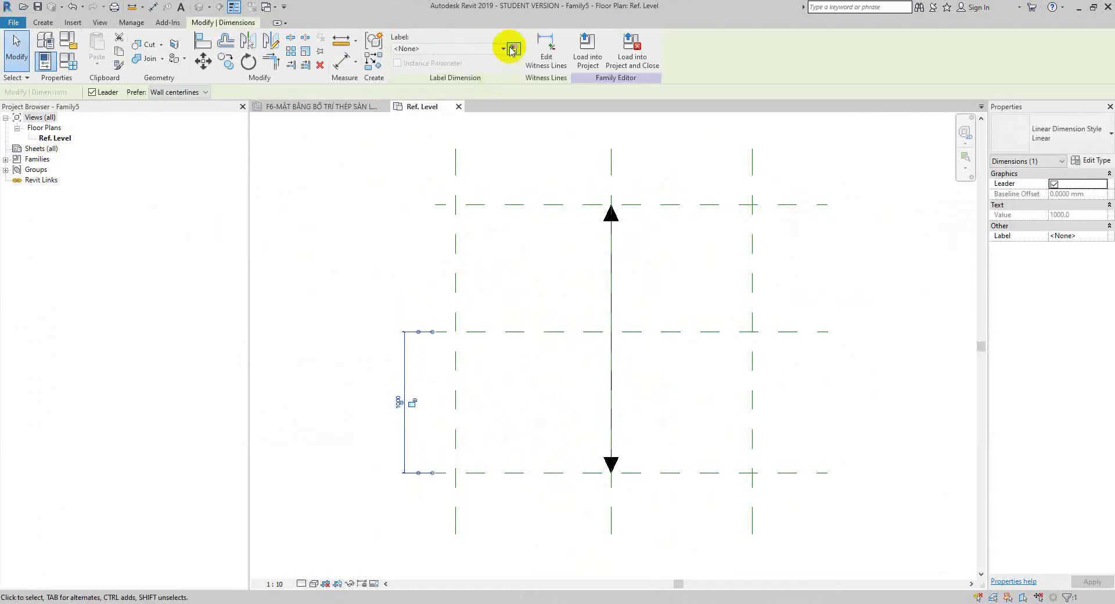
# - Review the existing L1 and L2 parameters and glance at the F6 slab rebar plan
pyautogui.click(68, 61)
pyautogui.press('Escape')
pyautogui.press('Escape')
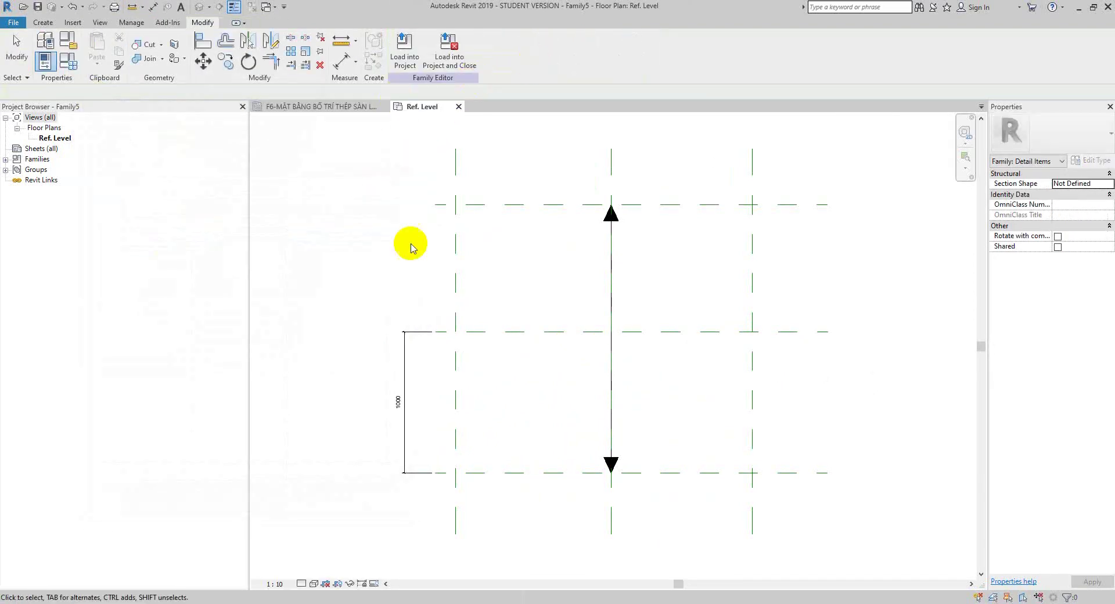
pyautogui.click(405, 348)
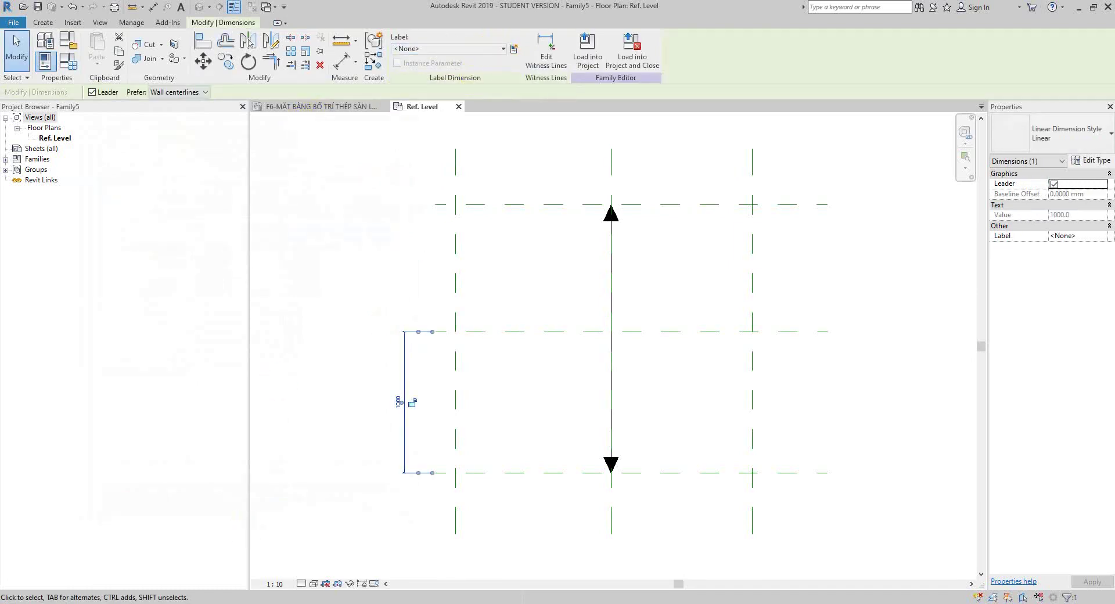
pyautogui.keyDown('ctrl'); pyautogui.scroll(-2, 472, 277); pyautogui.keyUp('ctrl')
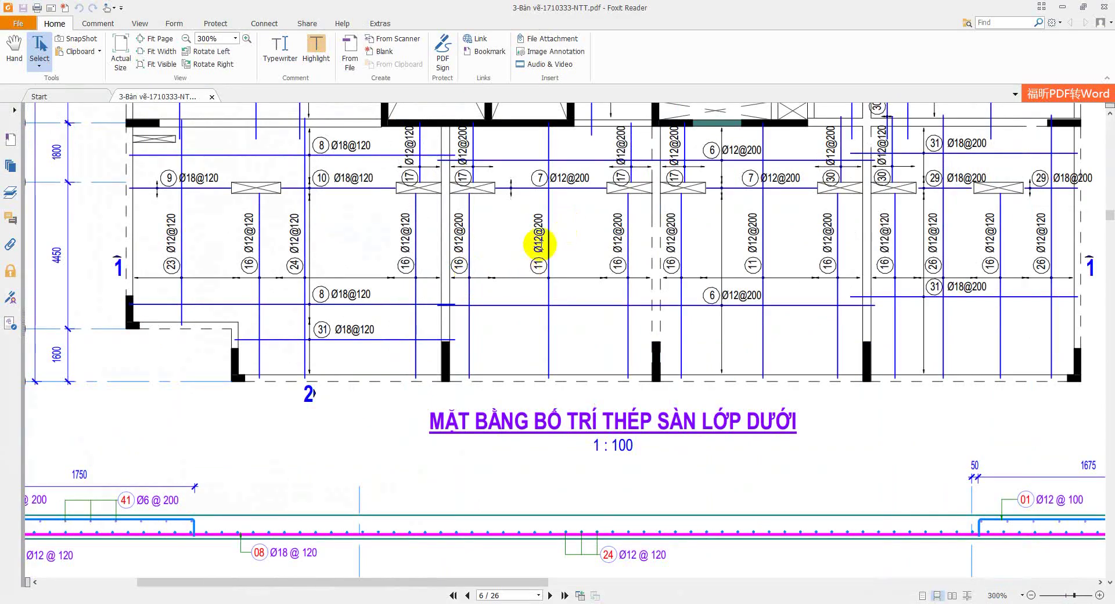
pyautogui.hotkey('alt', 'Tab')
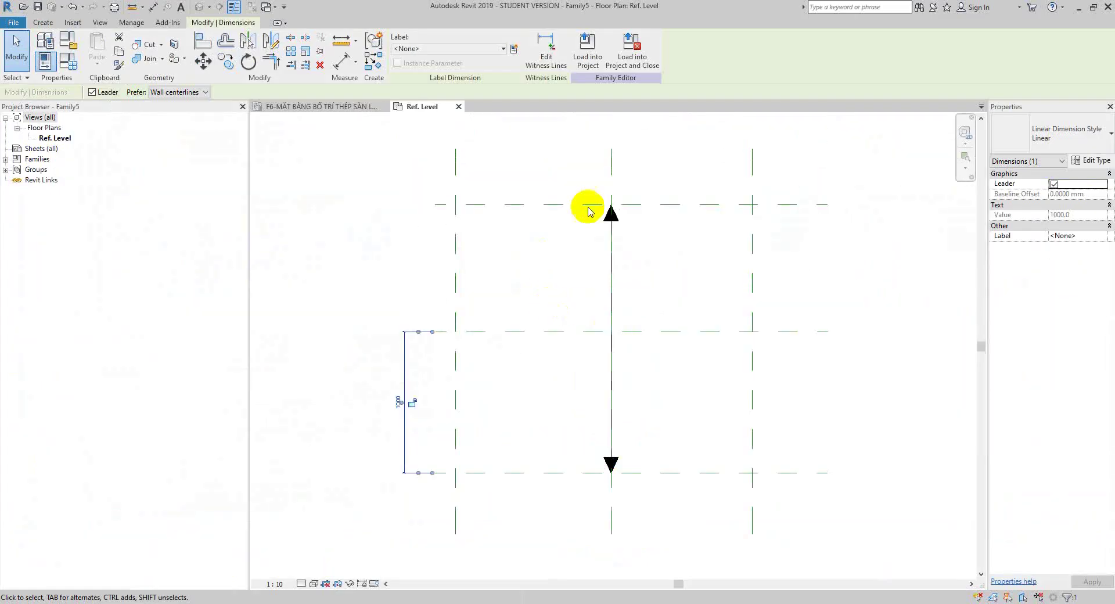
pyautogui.click(328, 105)
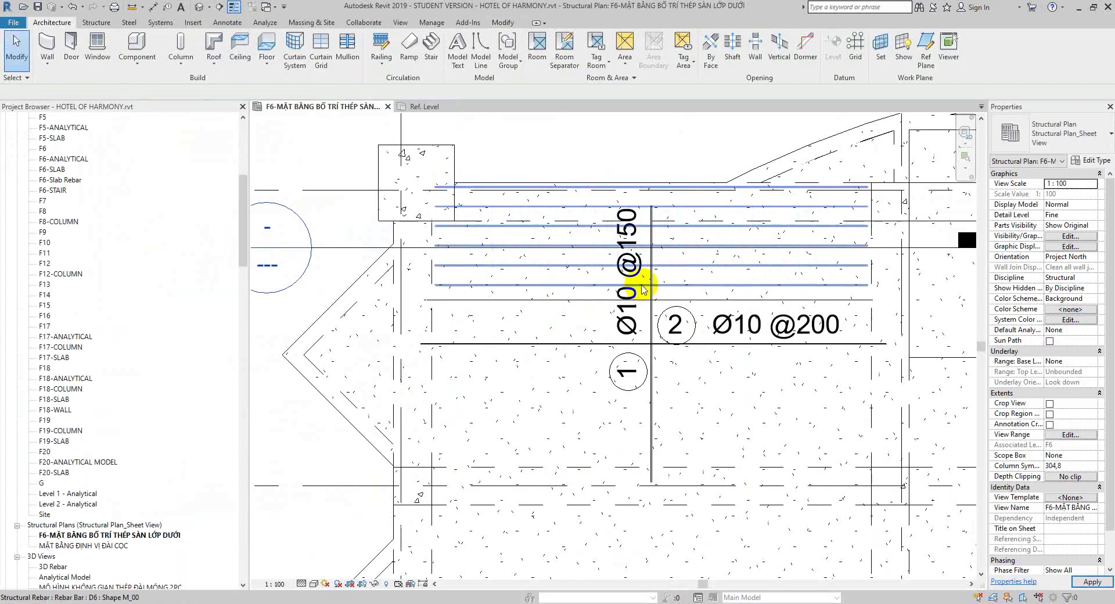
pyautogui.click(422, 107)
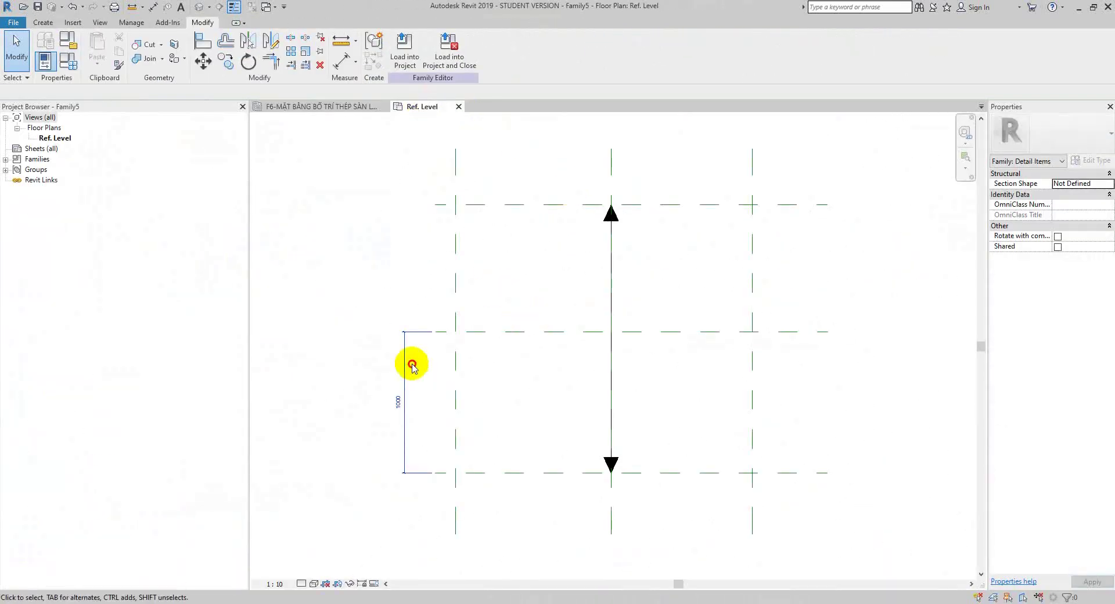
# - Label the 1000 dimension with a new instance parameter W1
pyautogui.click(514, 49)
pyautogui.write('L')
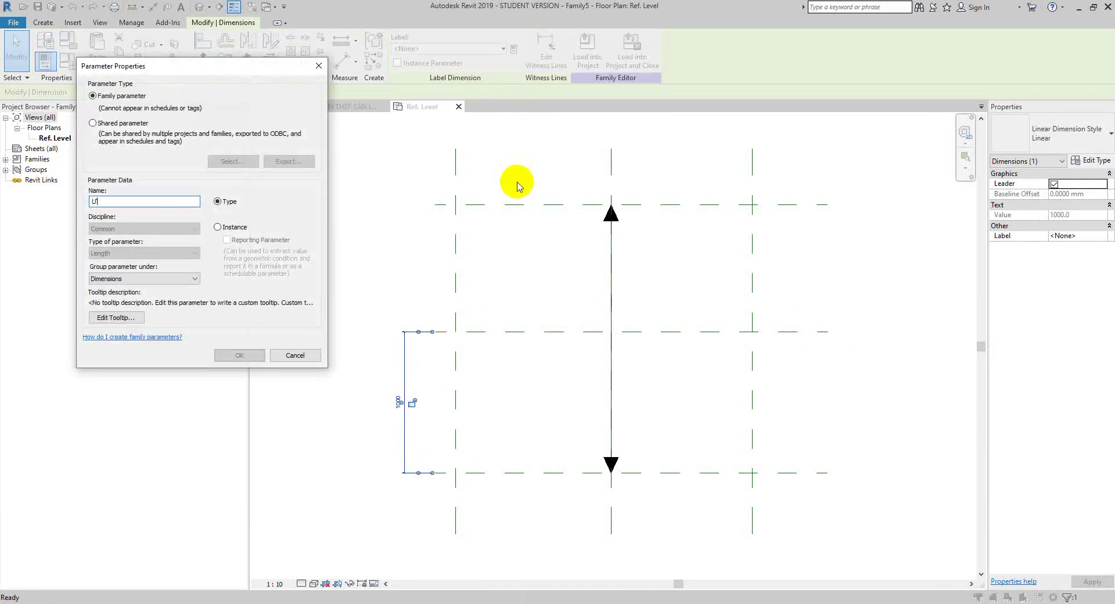
pyautogui.write('W1')
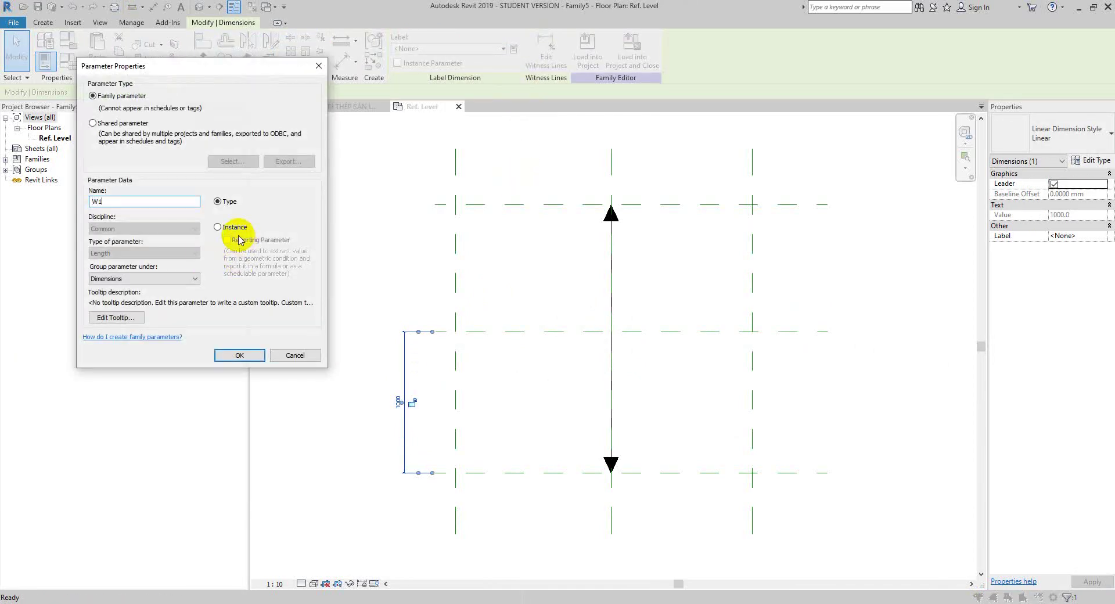
pyautogui.click(233, 227)
pyautogui.click(240, 354)
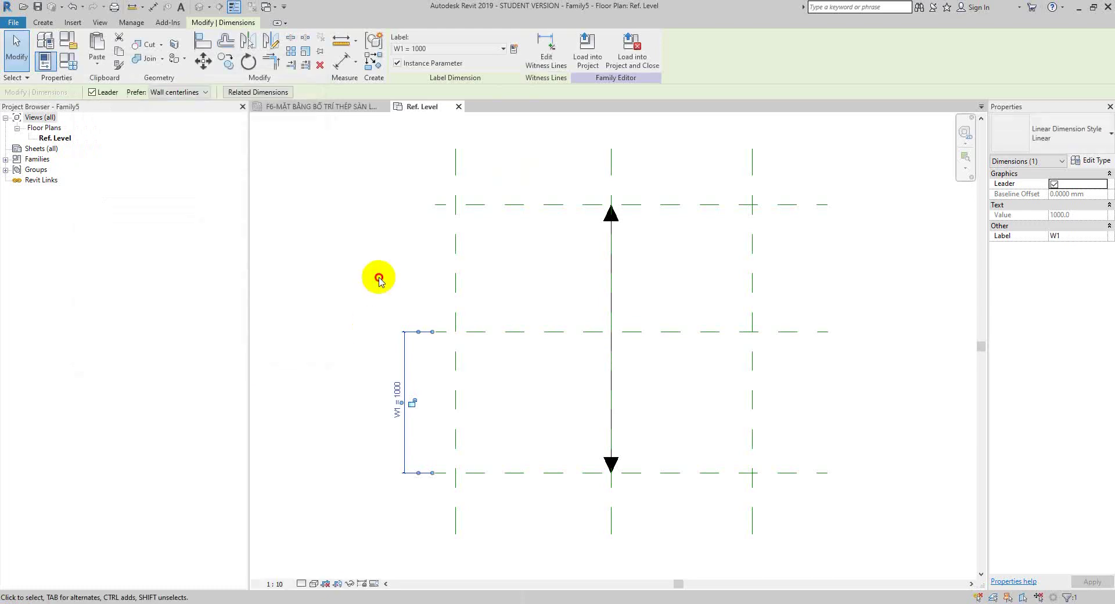
# - Place a 900 aligned dimension from the middle to the top reference plane, above W1
pyautogui.press('d')
pyautogui.press('i')
pyautogui.click(491, 332)
pyautogui.click(497, 204)
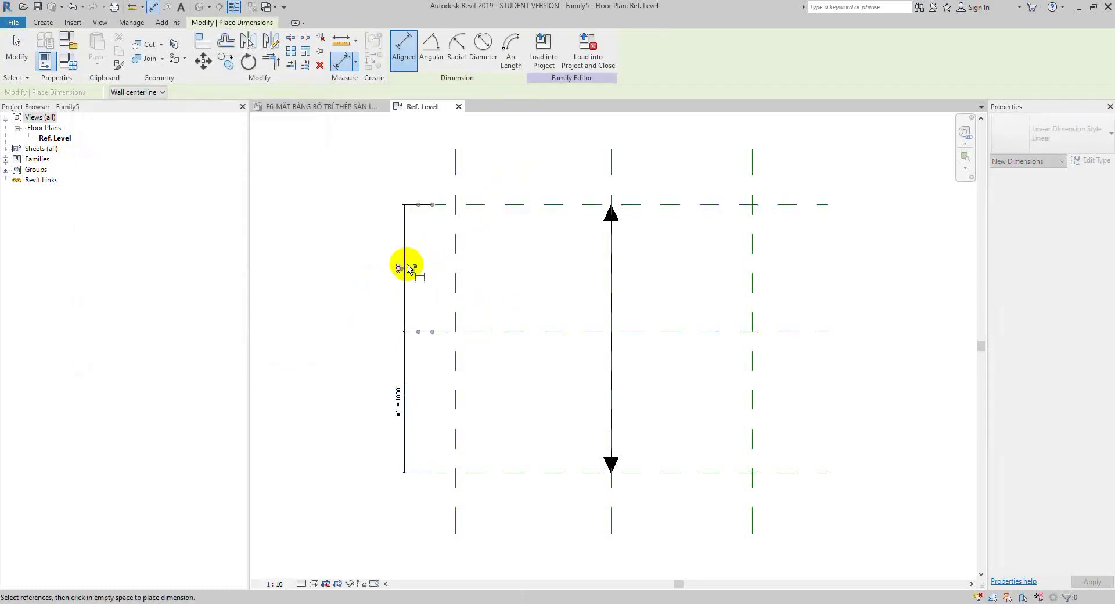
pyautogui.click(405, 254)
pyautogui.press('Escape')
pyautogui.press('Escape')
# - Label the 900 dimension with a new instance parameter W2
pyautogui.click(503, 49)
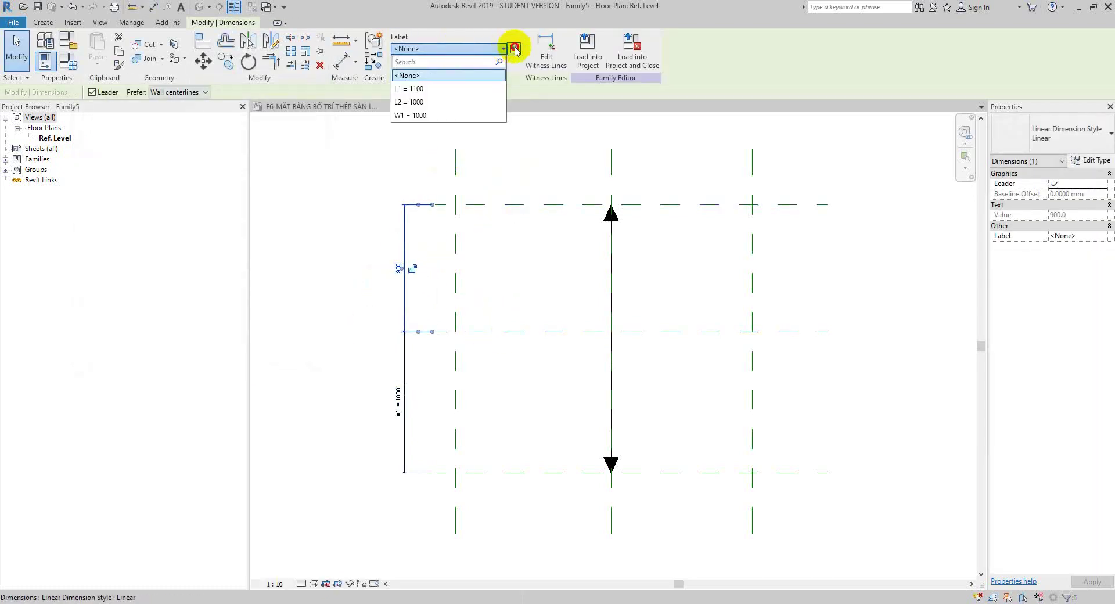
pyautogui.click(514, 49)
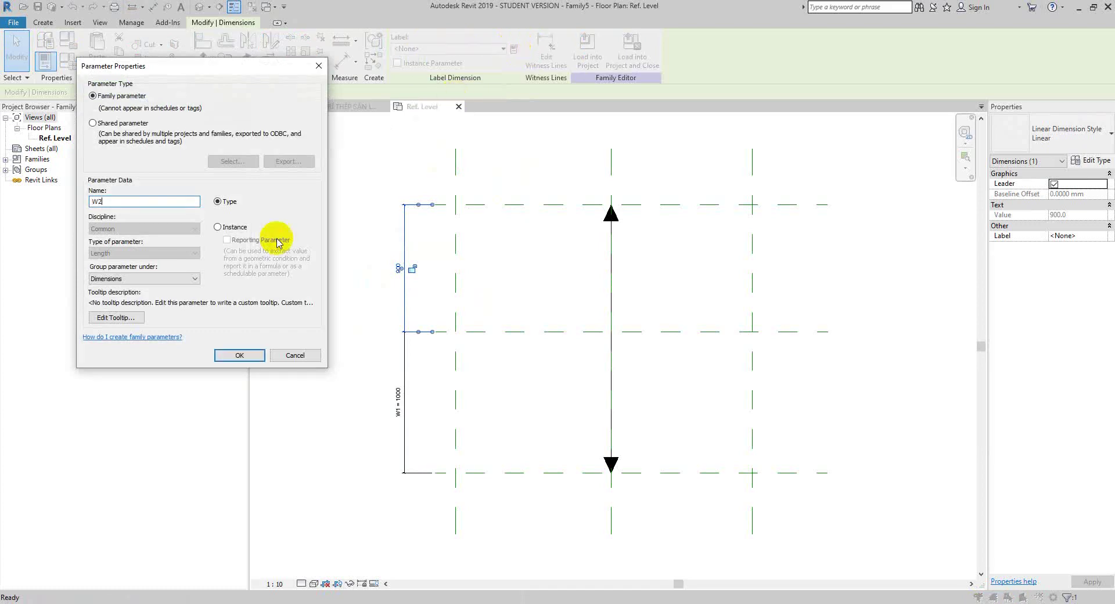
pyautogui.click(218, 226)
pyautogui.click(240, 355)
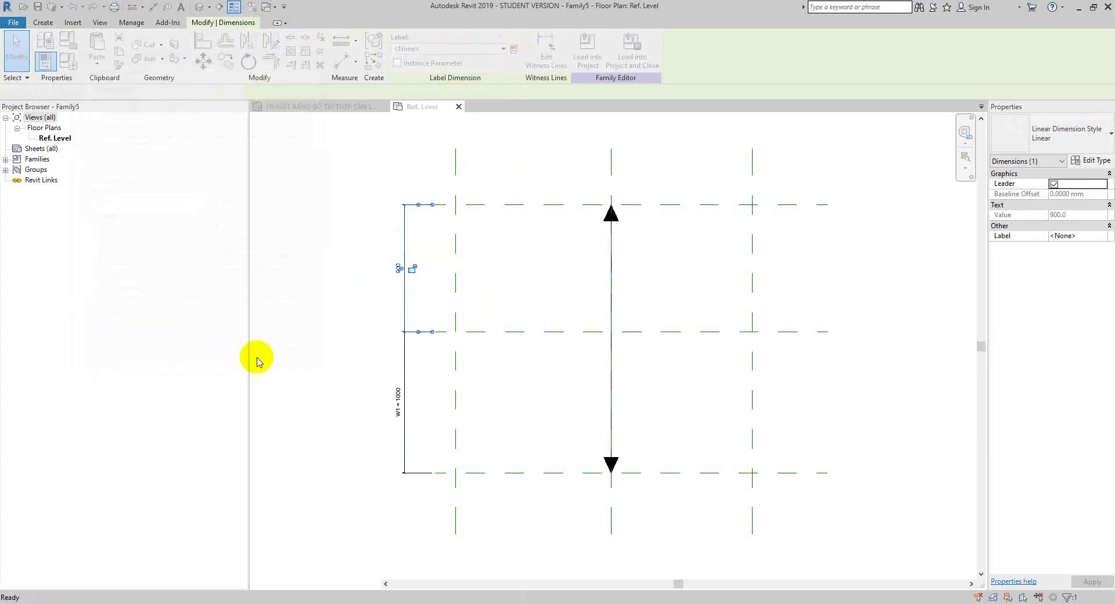
pyautogui.click(323, 348)
pyautogui.click(314, 106)
pyautogui.click(409, 106)
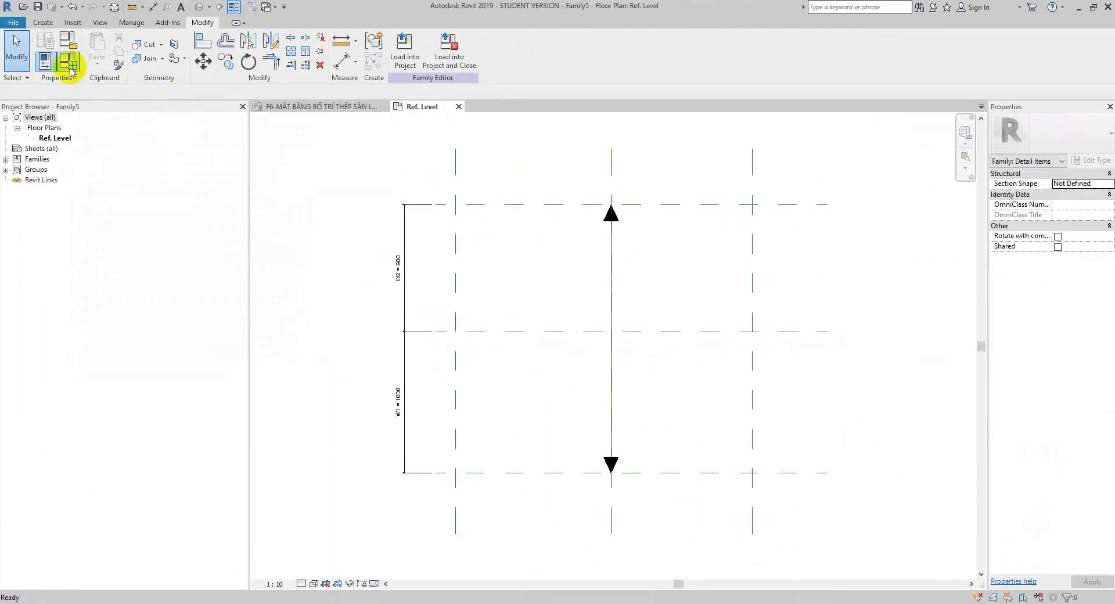
# - In Family Types, delete parameters L2 and L1, confirming each deletion, and apply
pyautogui.click(46, 61)
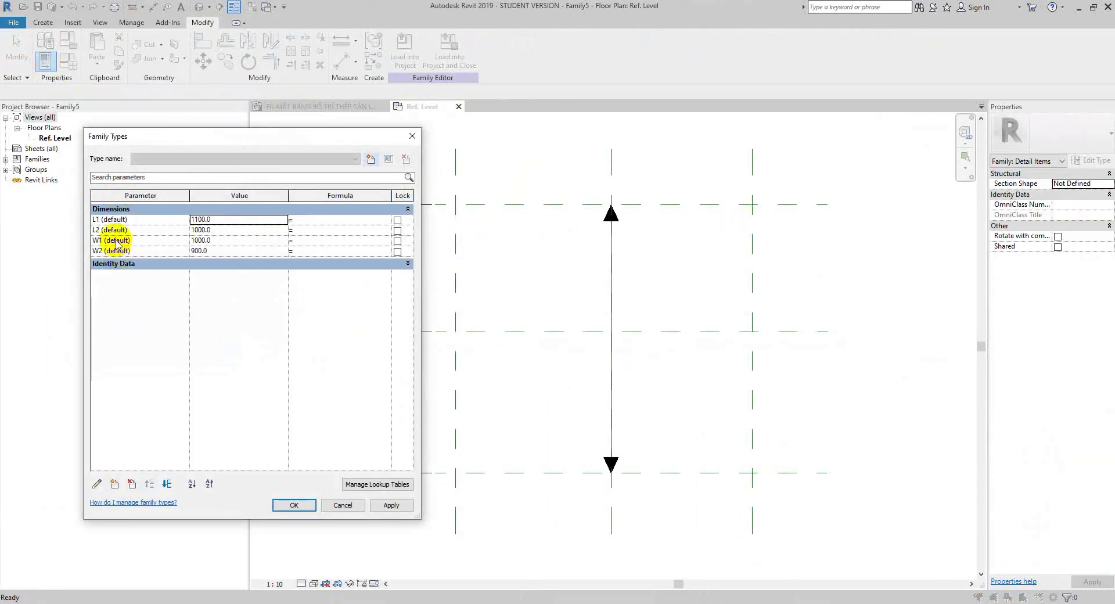
pyautogui.click(113, 230)
pyautogui.click(132, 483)
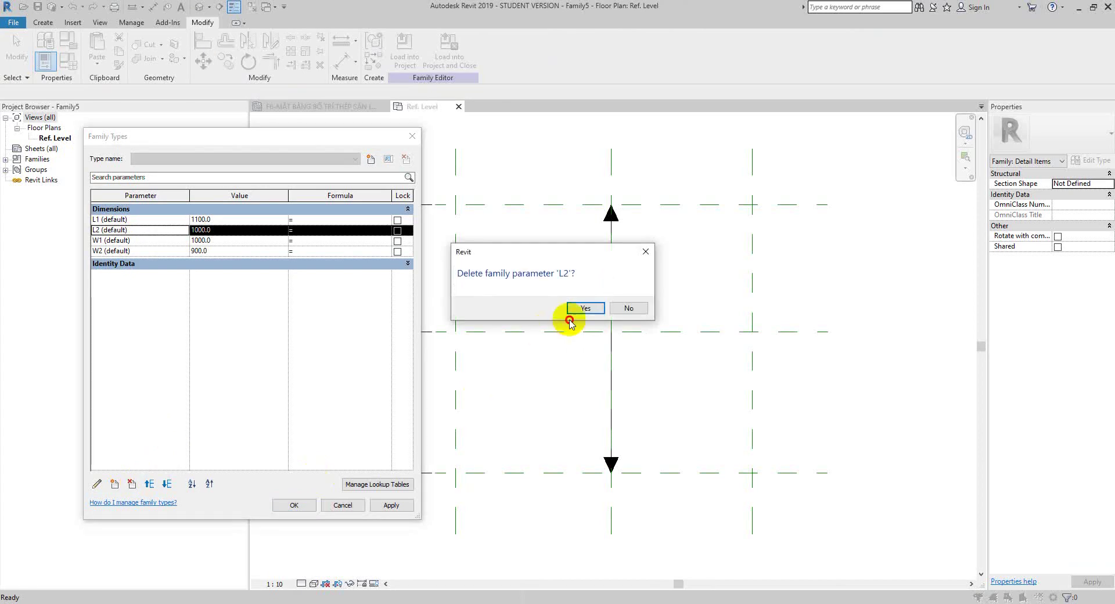
pyautogui.click(585, 307)
pyautogui.click(145, 219)
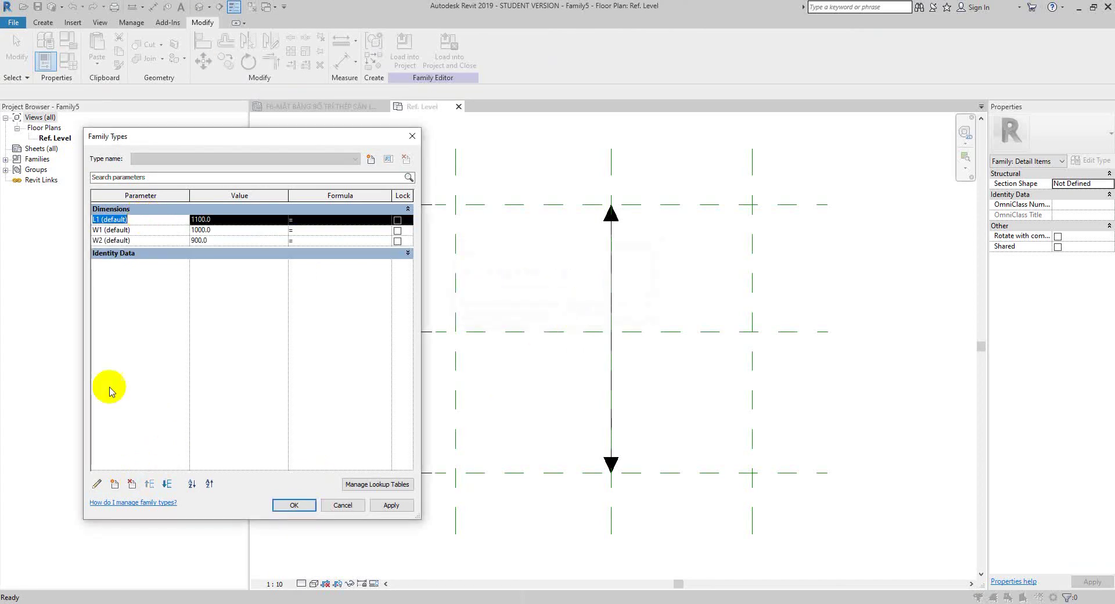
pyautogui.click(132, 484)
pyautogui.click(584, 308)
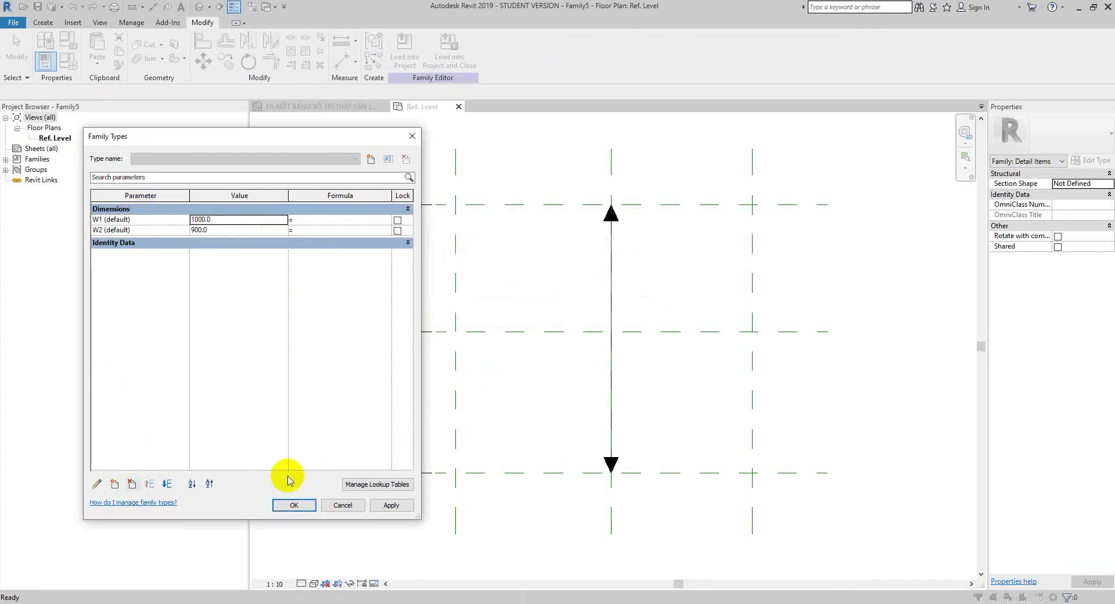
pyautogui.click(294, 505)
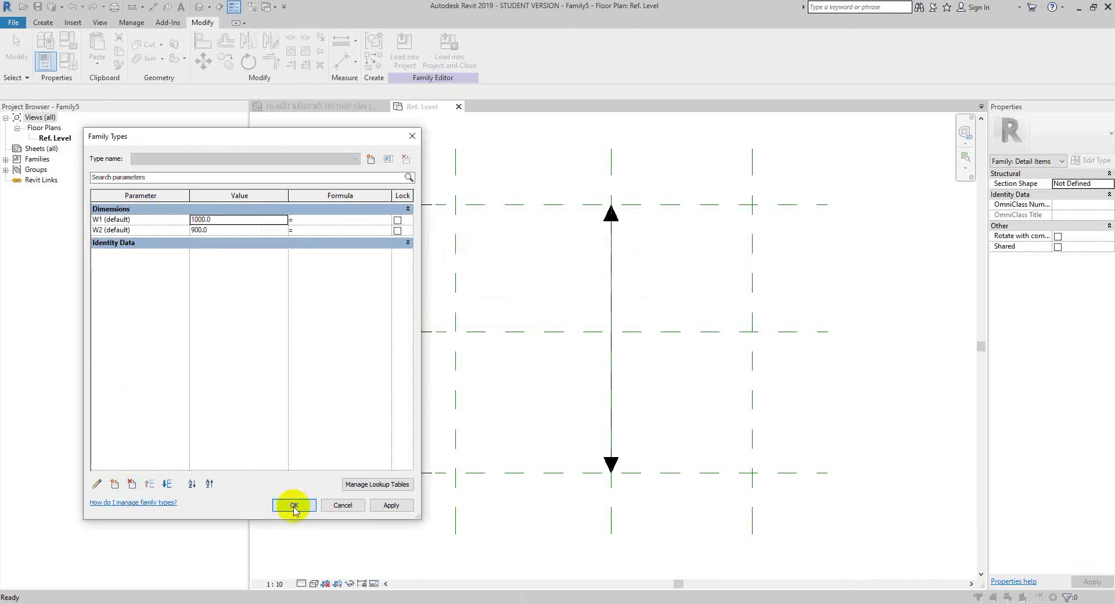
pyautogui.click(575, 302)
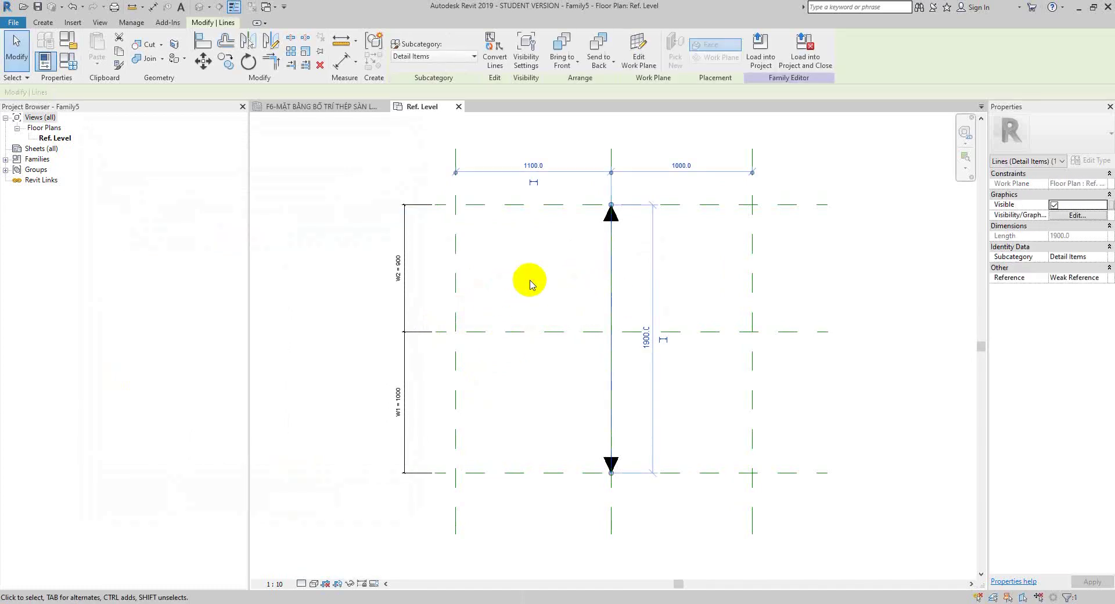
pyautogui.click(529, 282)
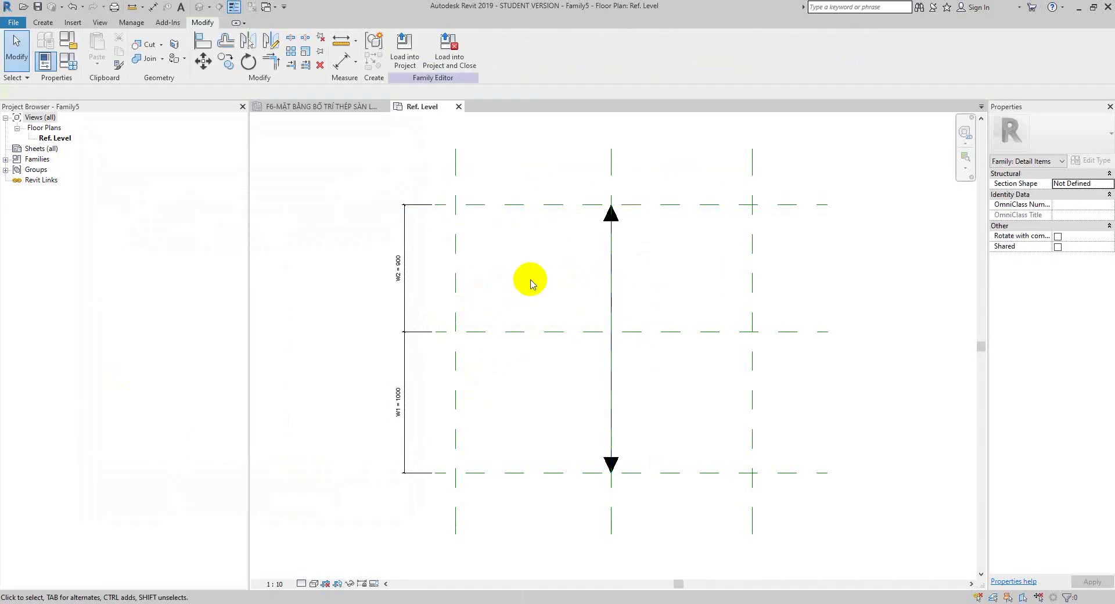
pyautogui.click(611, 256)
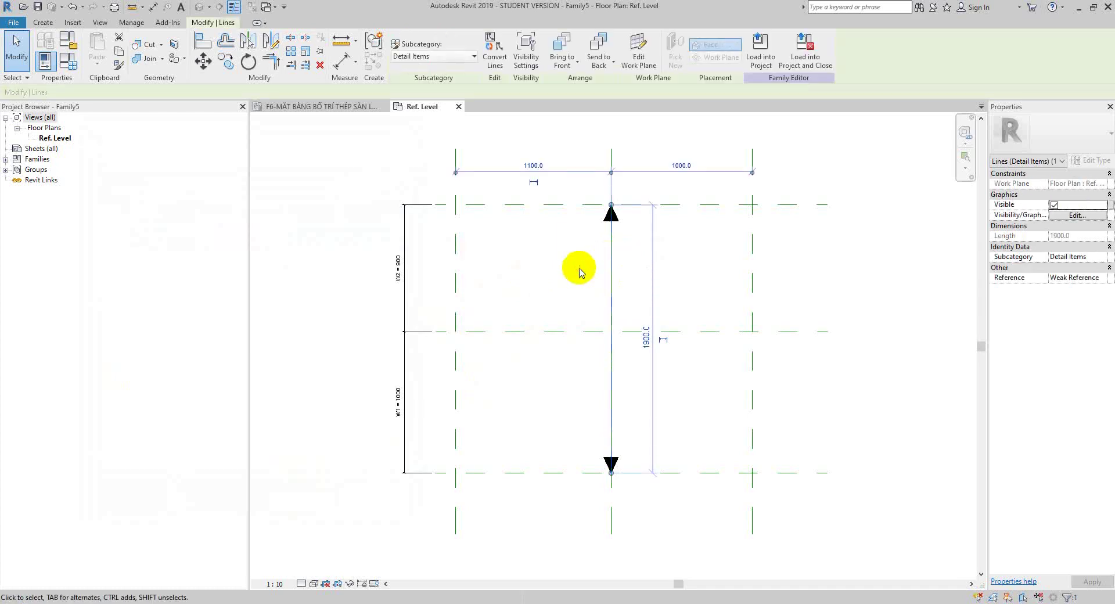
pyautogui.click(579, 272)
pyautogui.moveTo(680, 282); pyautogui.dragTo(590, 271, button='middle')
pyautogui.scroll(1, 575, 282)
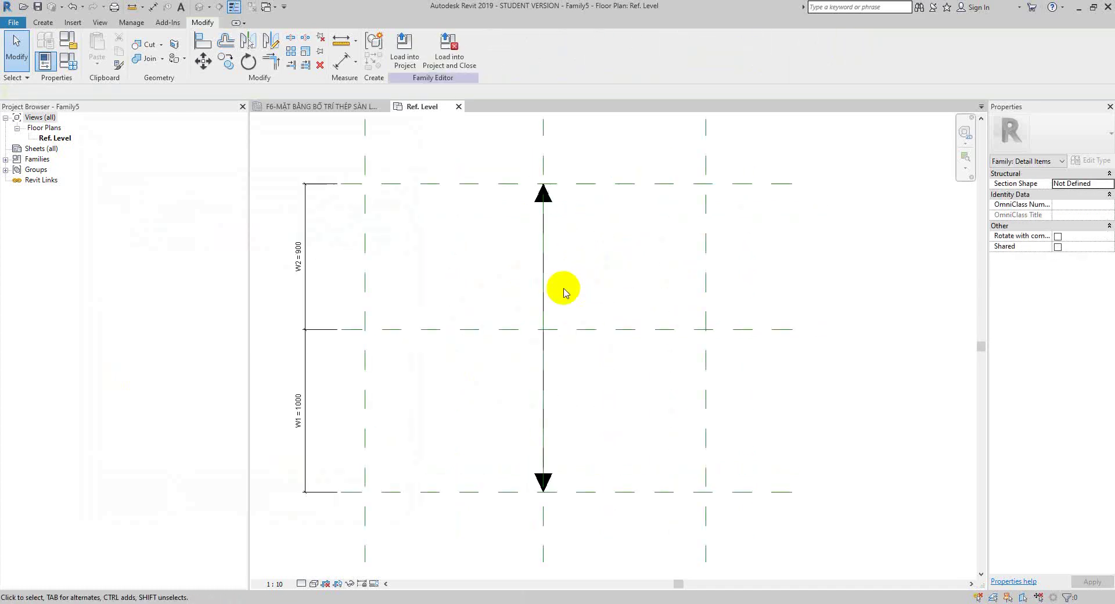
pyautogui.hotkey('alt', 'Tab')
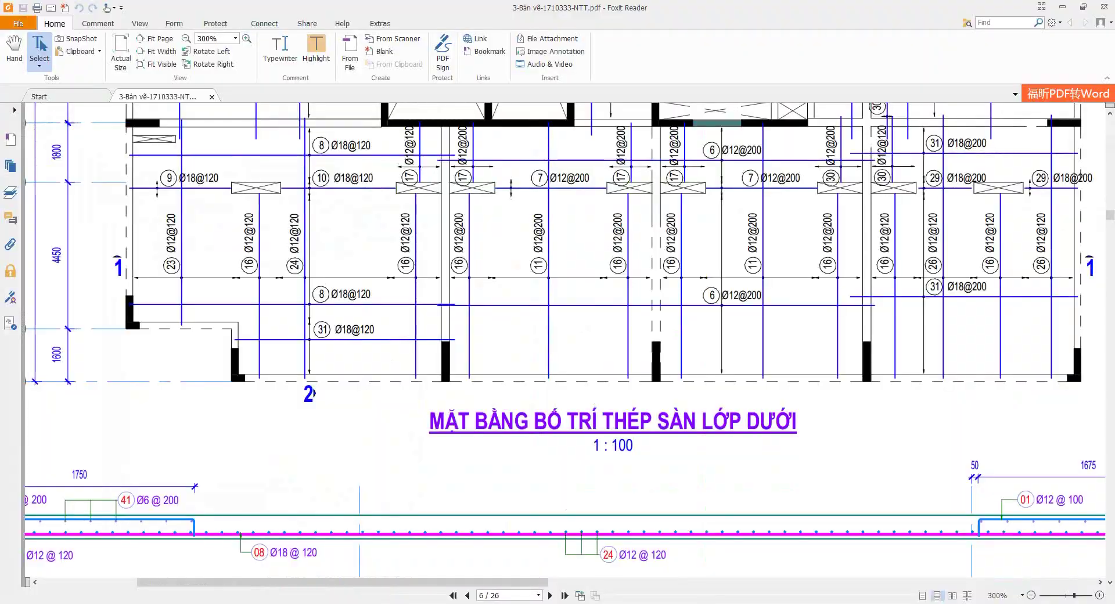
pyautogui.hotkey('alt', 'Tab')
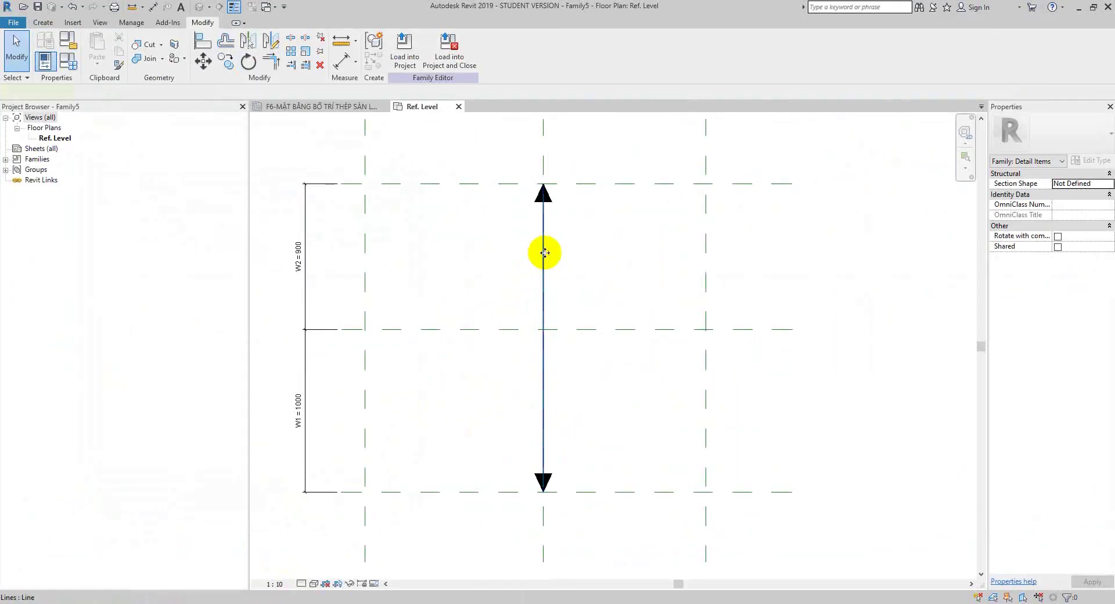
pyautogui.click(543, 250)
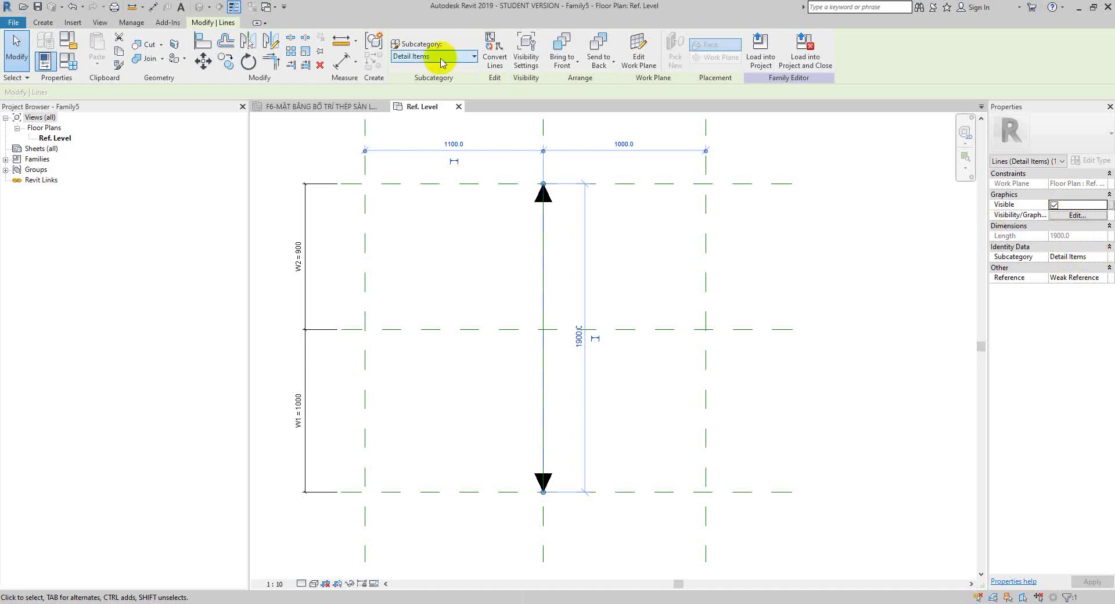
pyautogui.click(440, 226)
# - Review the family's Object Styles, then close the dialog without changes
pyautogui.click(132, 25)
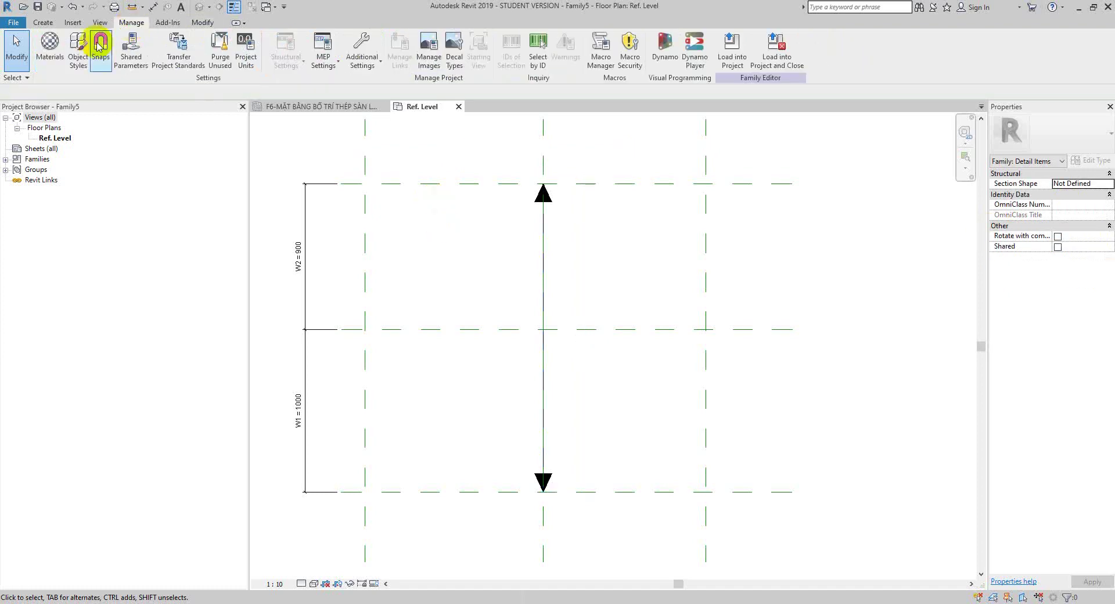
pyautogui.click(79, 40)
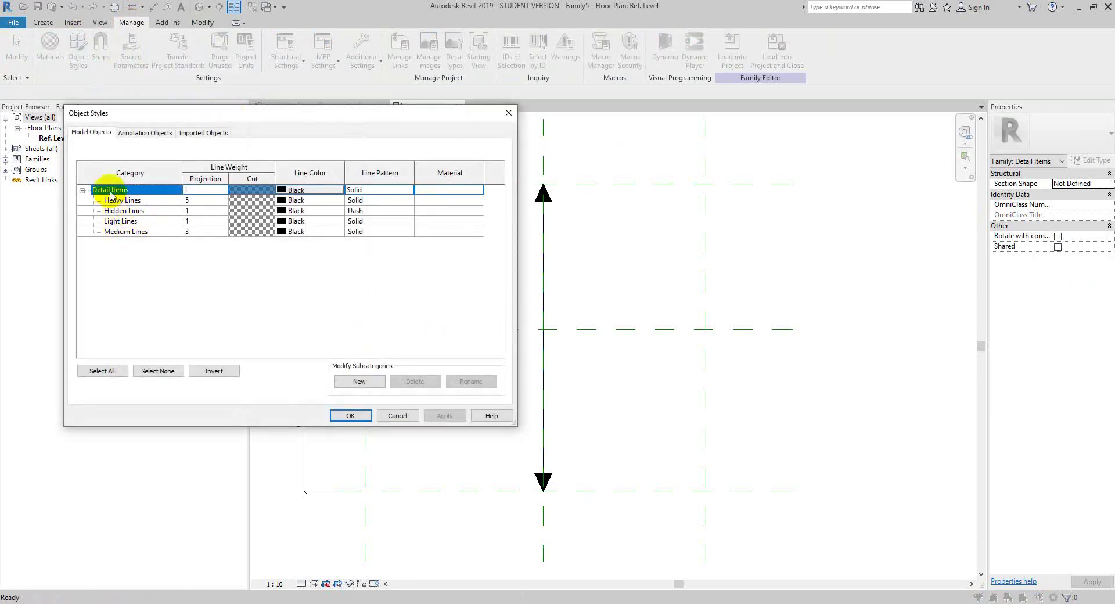
pyautogui.click(402, 416)
# - Check the vertical detail line's subcategory list unchanged, then return to the F6 rebar plan view
pyautogui.click(543, 209)
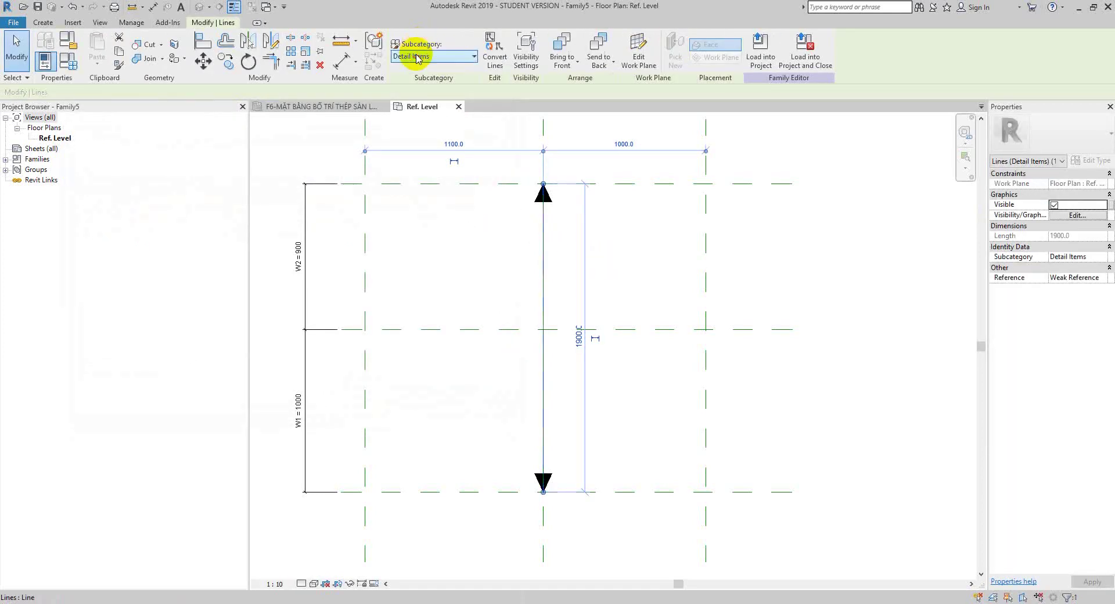
pyautogui.click(416, 56)
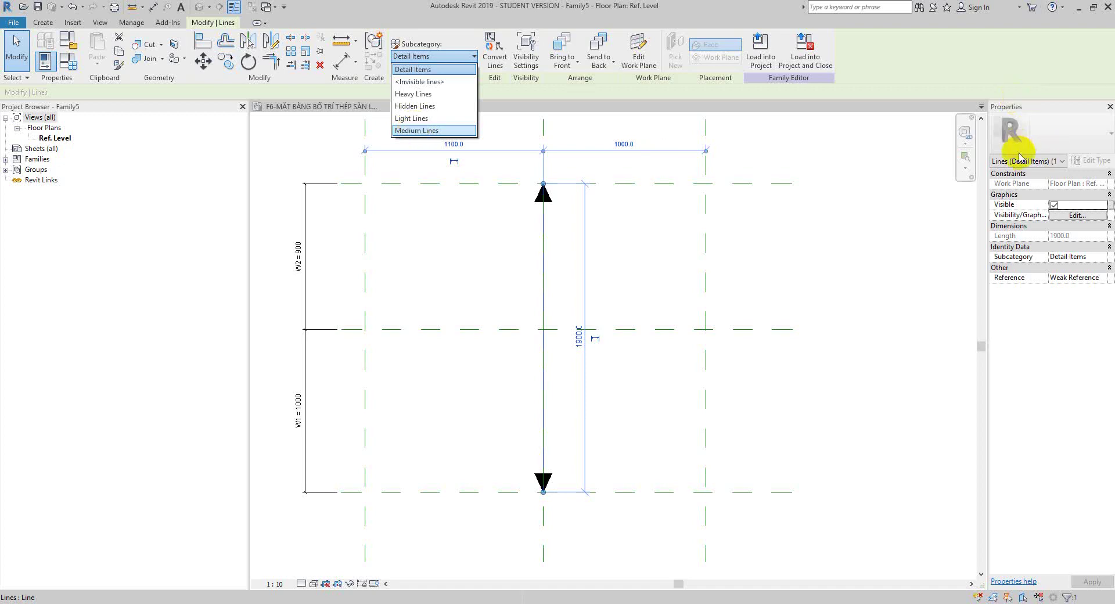
pyautogui.click(348, 123)
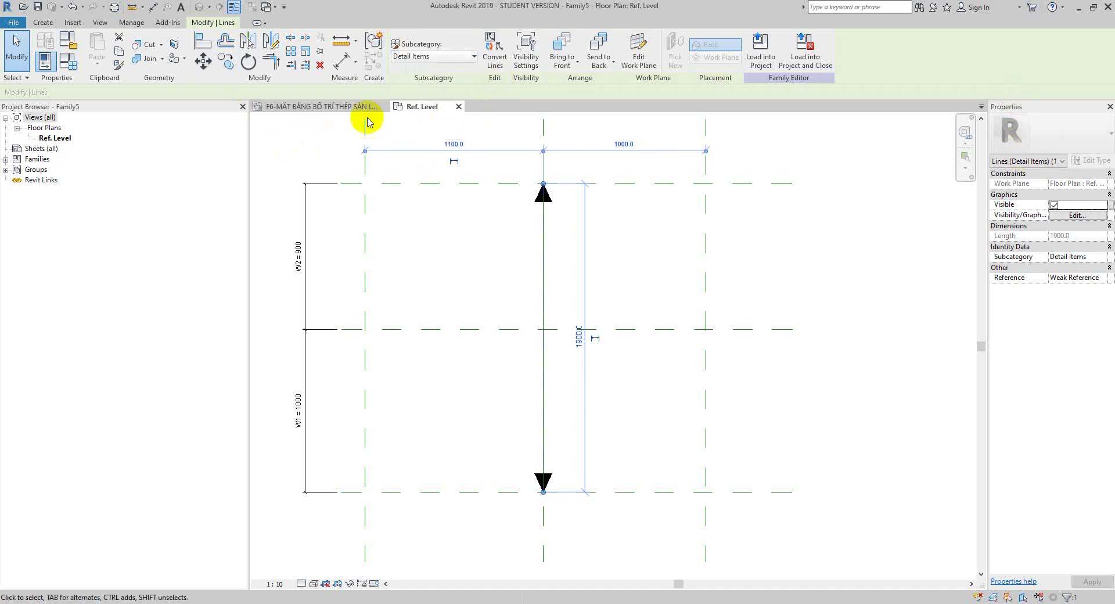
pyautogui.click(322, 107)
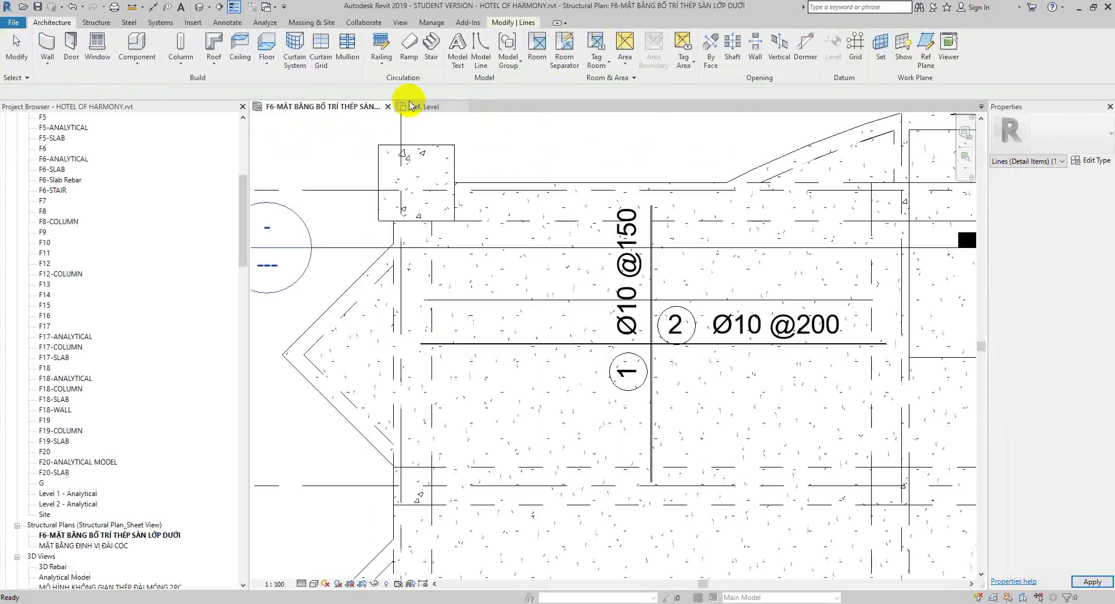
# - Shift the F6 rebar plan down and open the project's Object Styles dialog
pyautogui.moveTo(488, 116); pyautogui.dragTo(473, 190, button='middle')
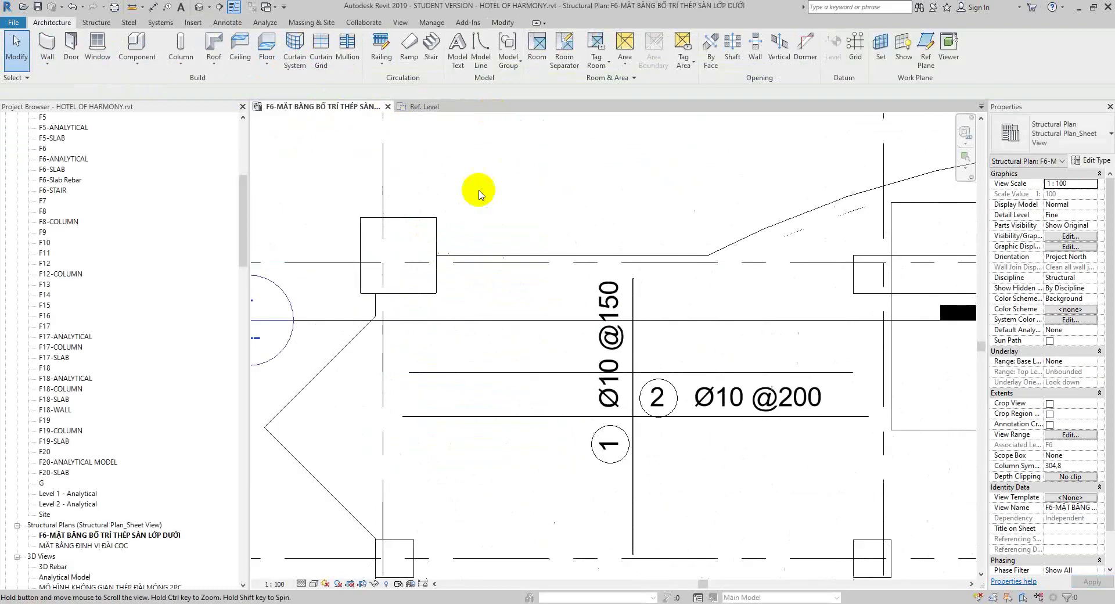
pyautogui.click(227, 23)
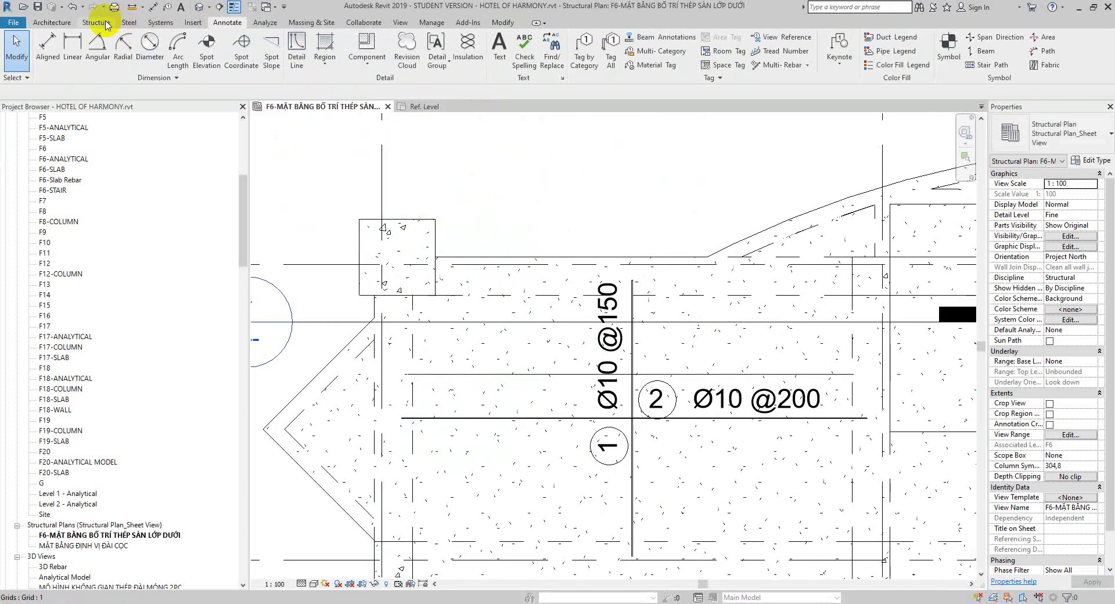
pyautogui.click(430, 22)
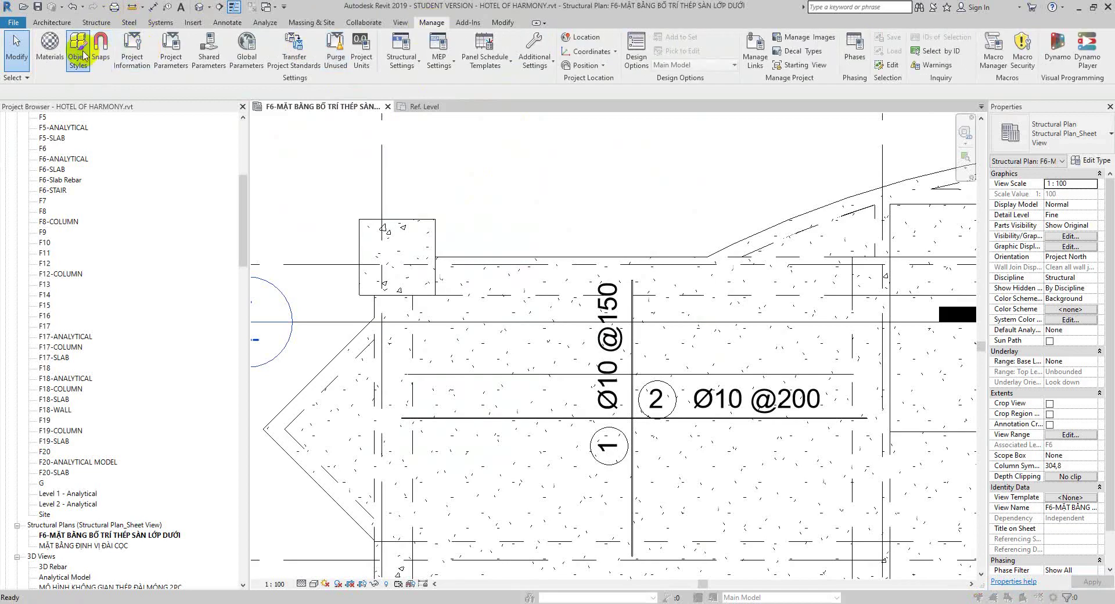
pyautogui.click(632, 352)
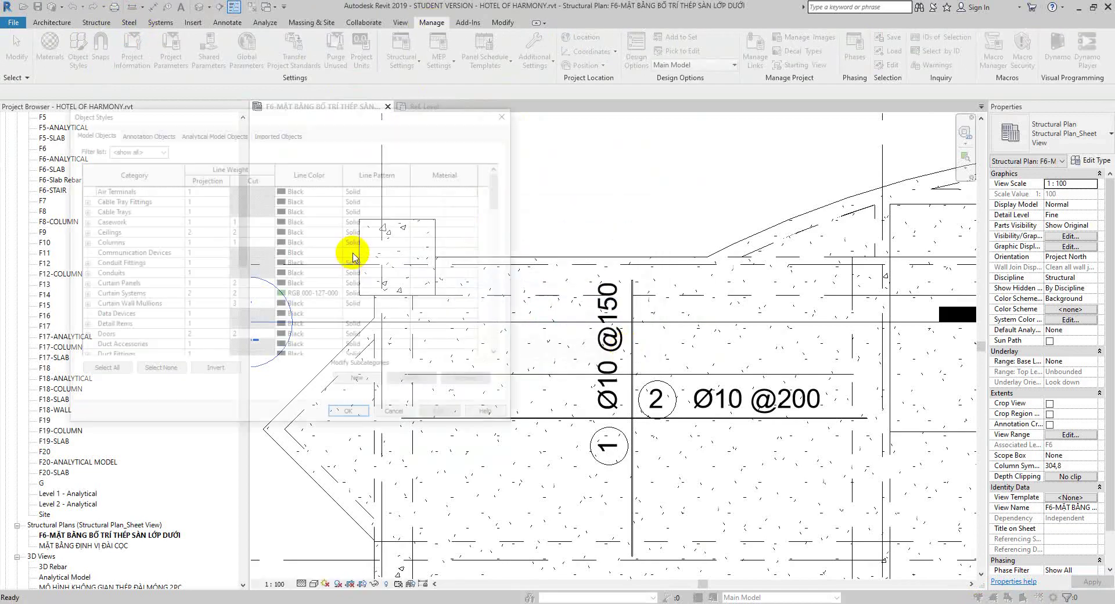
# - Expand Detail Items to reveal Heavy, Hidden, Light and Medium Lines, and move the dialog aside
pyautogui.scroll(-2, 128, 198)
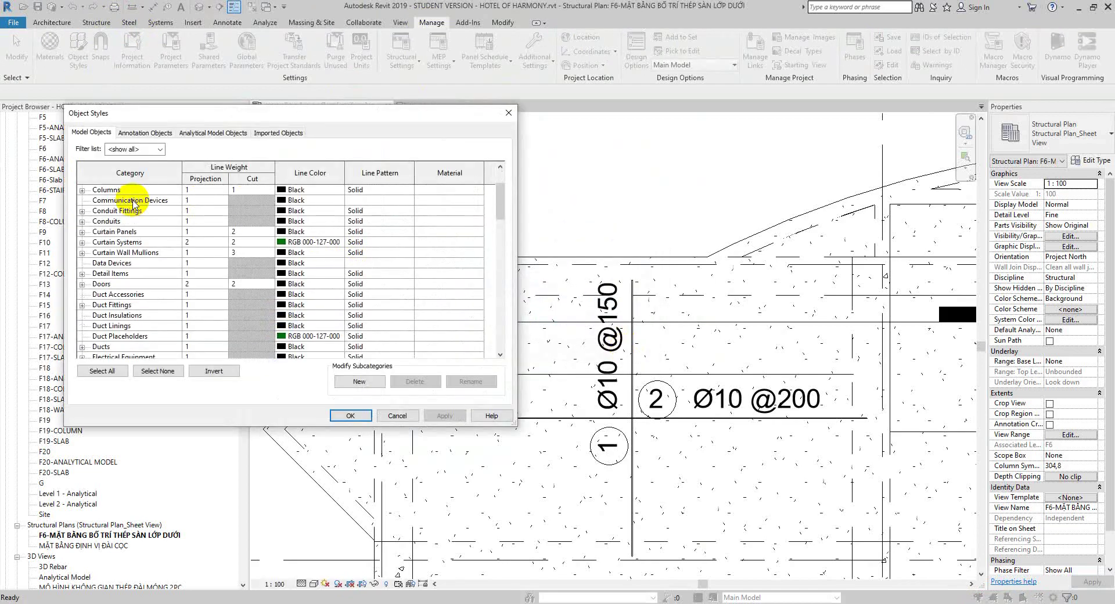
pyautogui.click(82, 274)
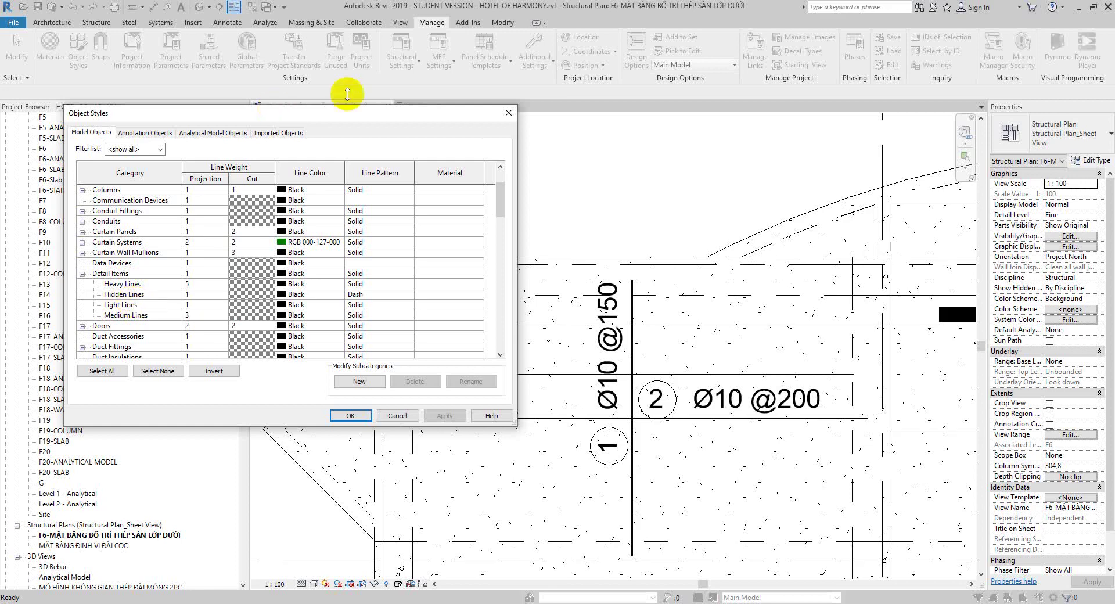
pyautogui.moveTo(350, 111); pyautogui.dragTo(295, 183)
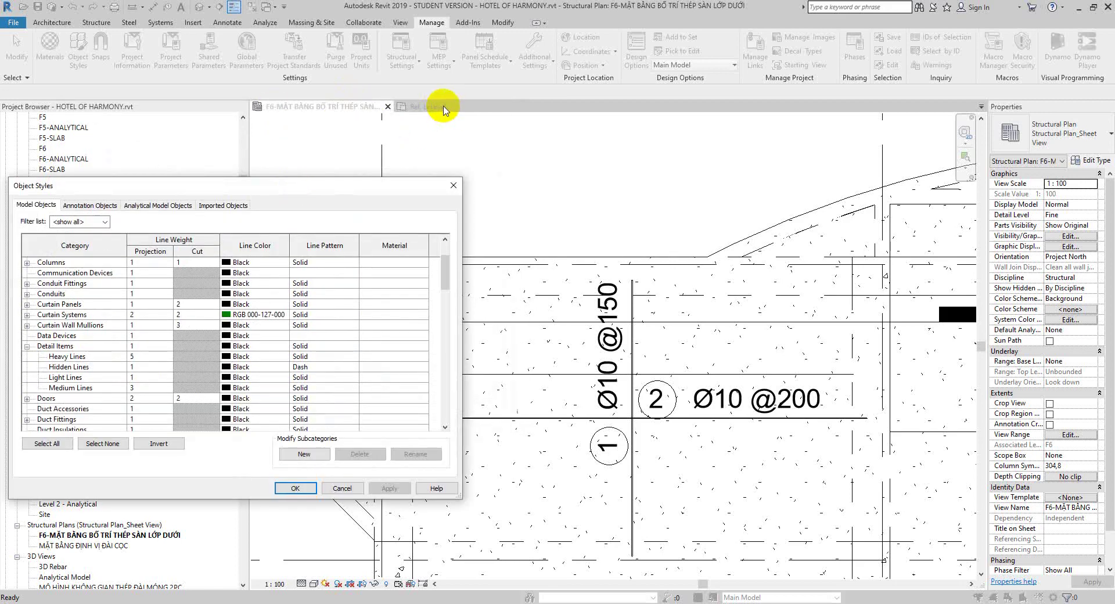
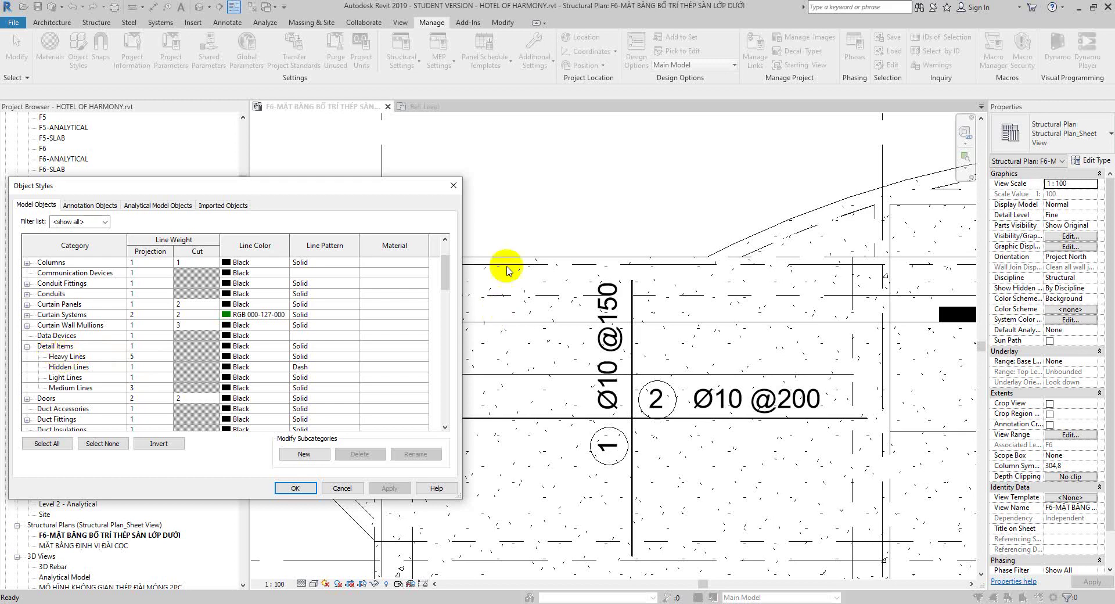
# - Close the project's Object Styles and return to Family5's Ref. Level plan with W1 1000 and W2 900
pyautogui.moveTo(240, 367); pyautogui.dragTo(242, 376)
pyautogui.click(82, 358)
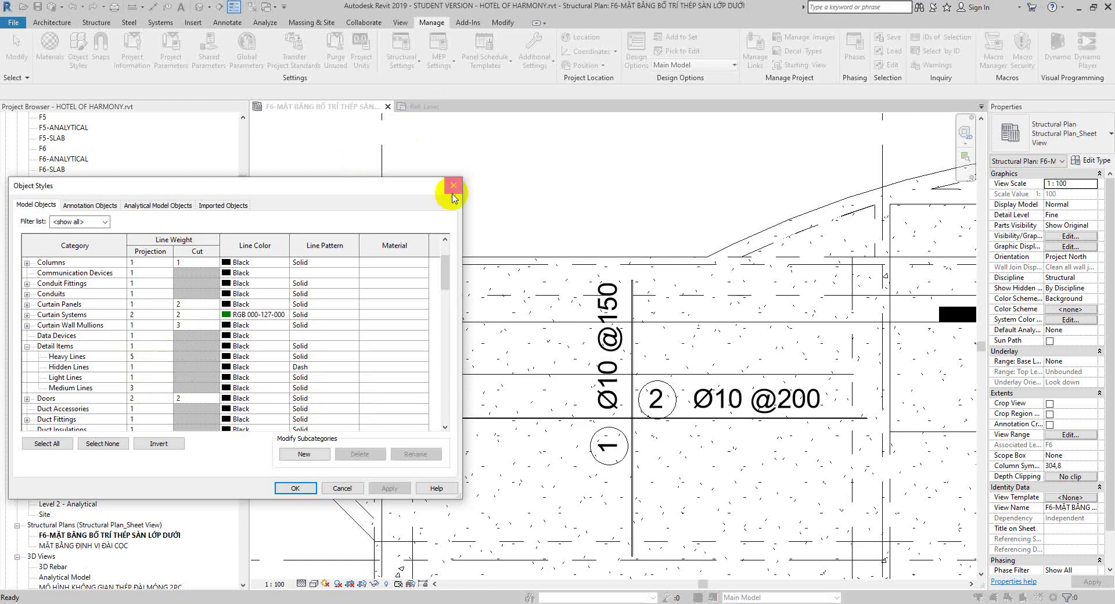
pyautogui.click(453, 186)
pyautogui.click(417, 108)
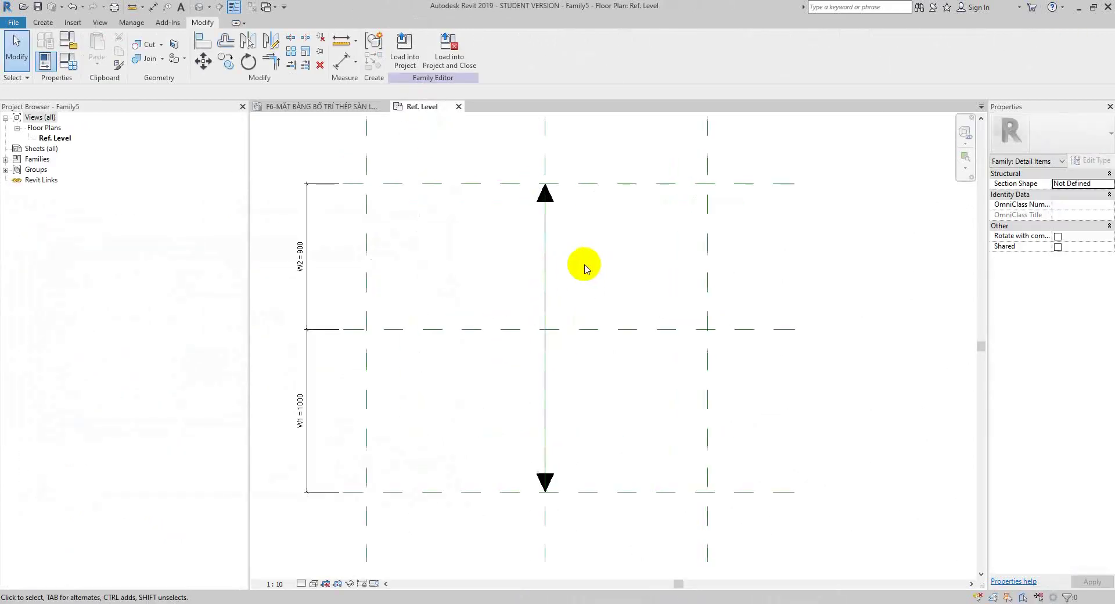
# - Select and release the arrow line, then open the family's Object Styles from the Manage tab
pyautogui.scroll(-1, 591, 257)
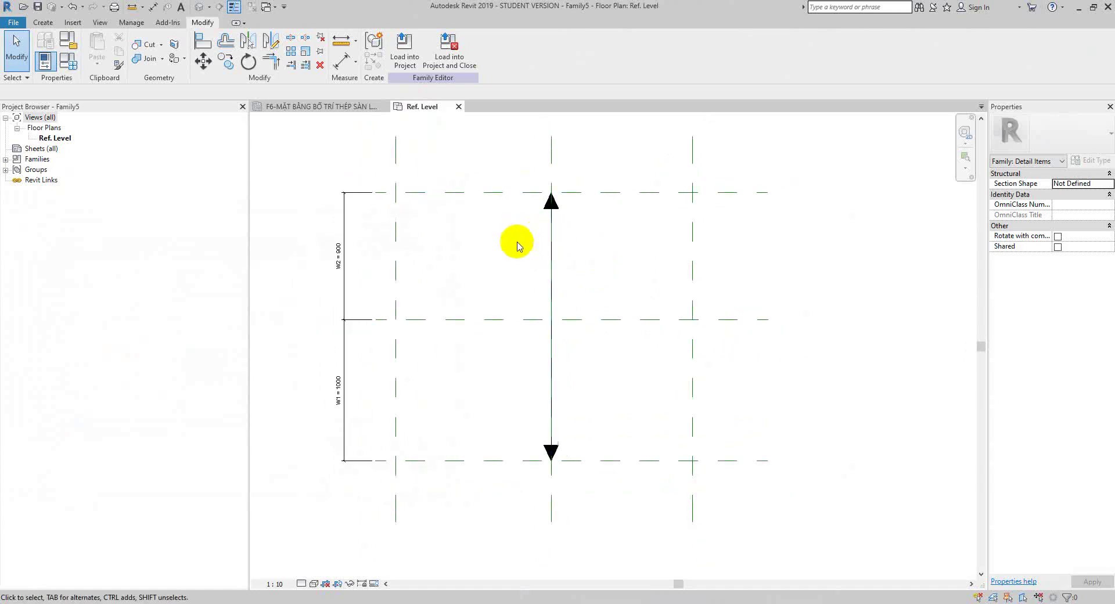
pyautogui.click(549, 231)
pyautogui.click(488, 249)
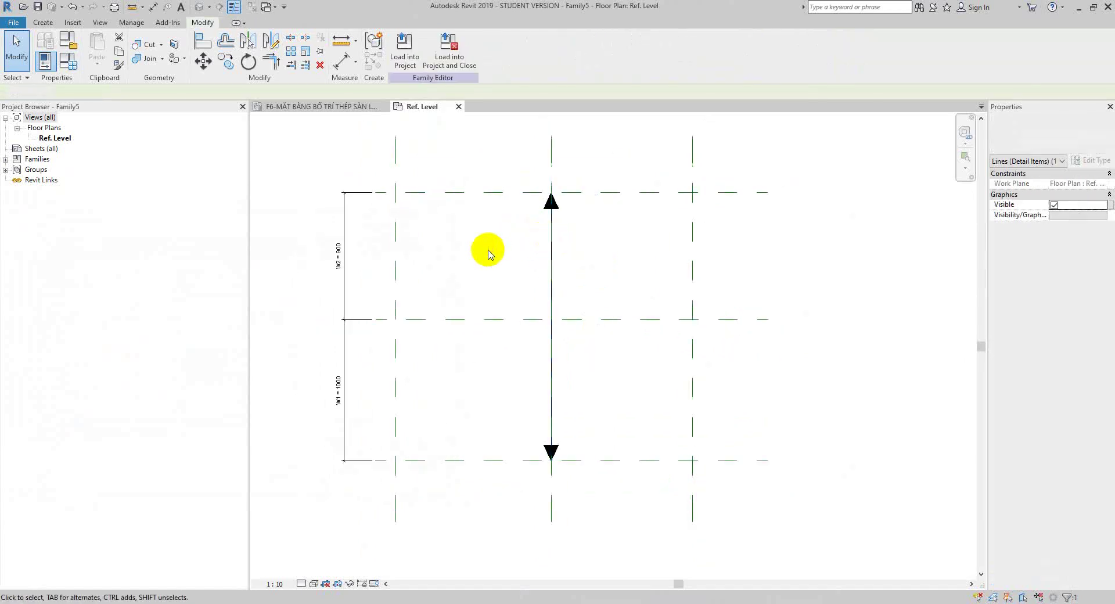
pyautogui.click(552, 253)
pyautogui.click(291, 214)
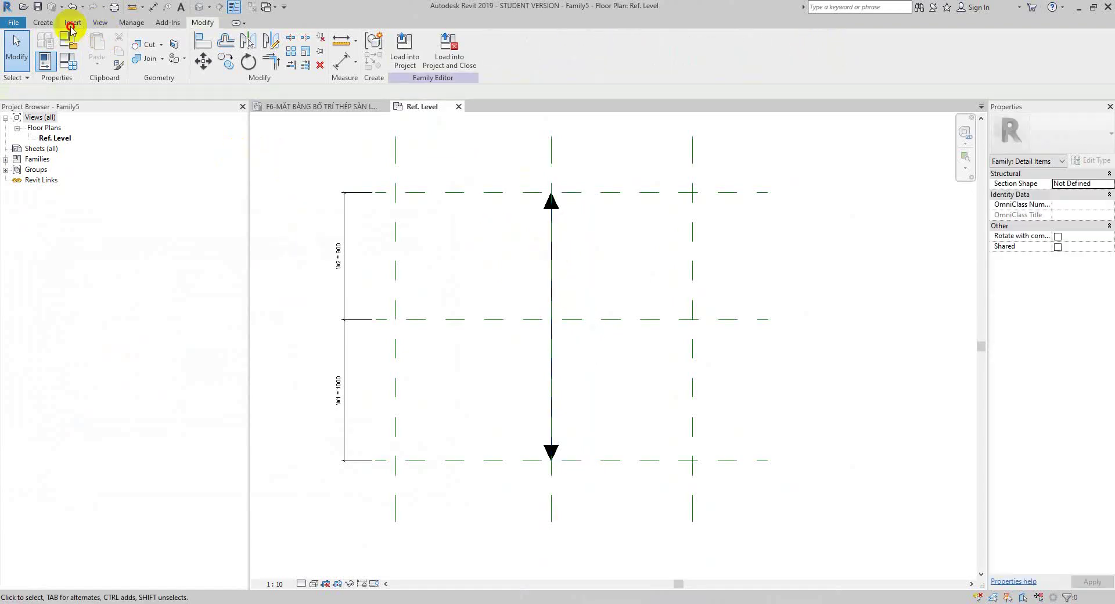
pyautogui.click(43, 23)
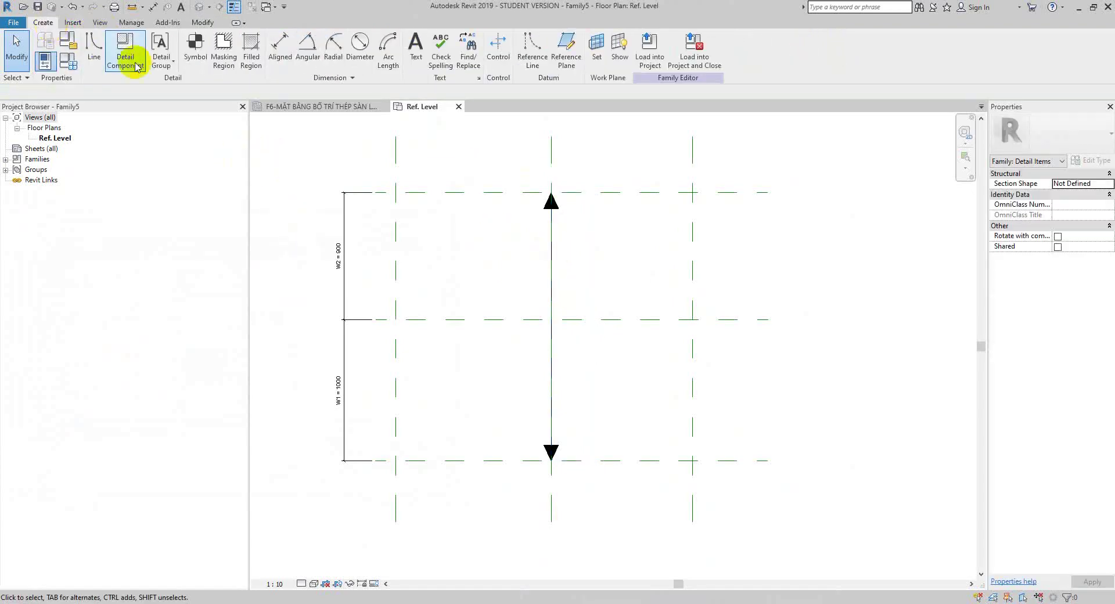
pyautogui.click(125, 23)
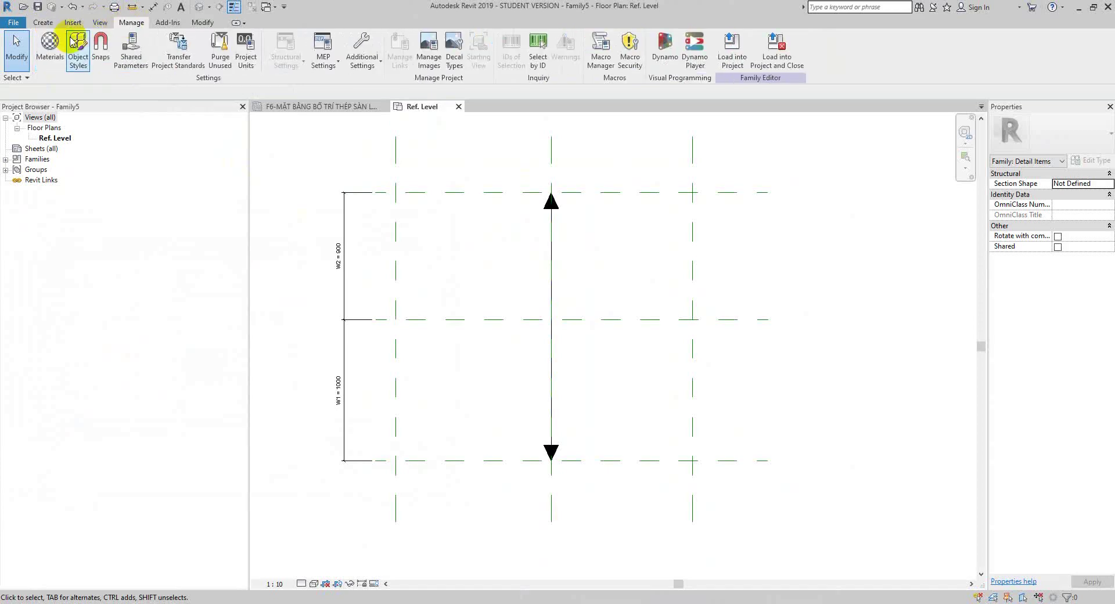
pyautogui.click(78, 49)
# - Create a new Arrow subcategory under Detail Items in Object Styles
pyautogui.moveTo(261, 195)
pyautogui.mouseDown()
pyautogui.moveTo(394, 179)
pyautogui.moveTo(320, 169)
pyautogui.mouseUp()
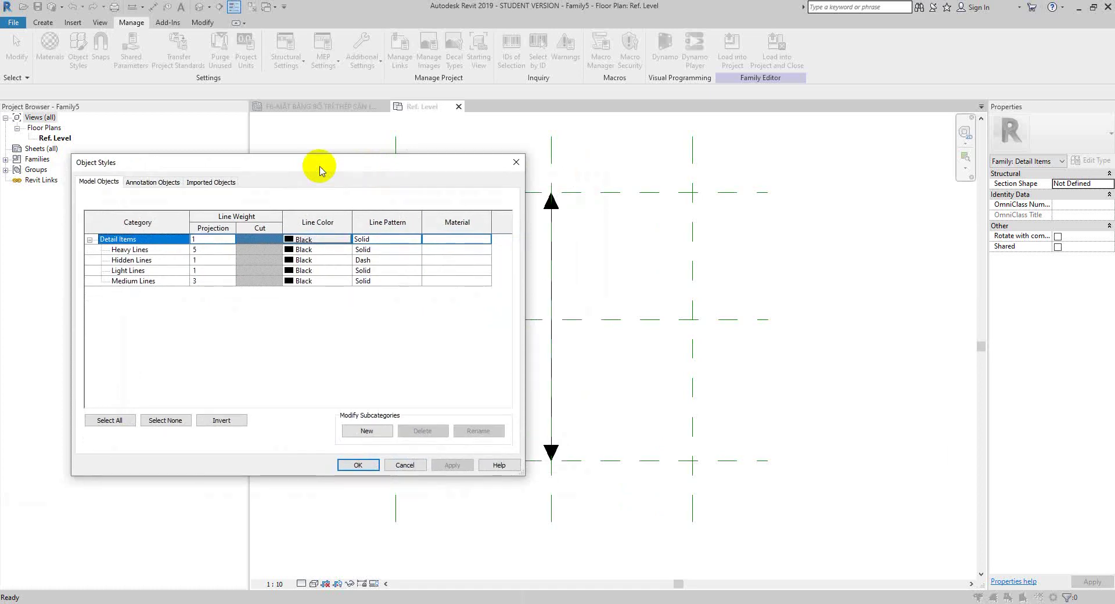
pyautogui.click(366, 430)
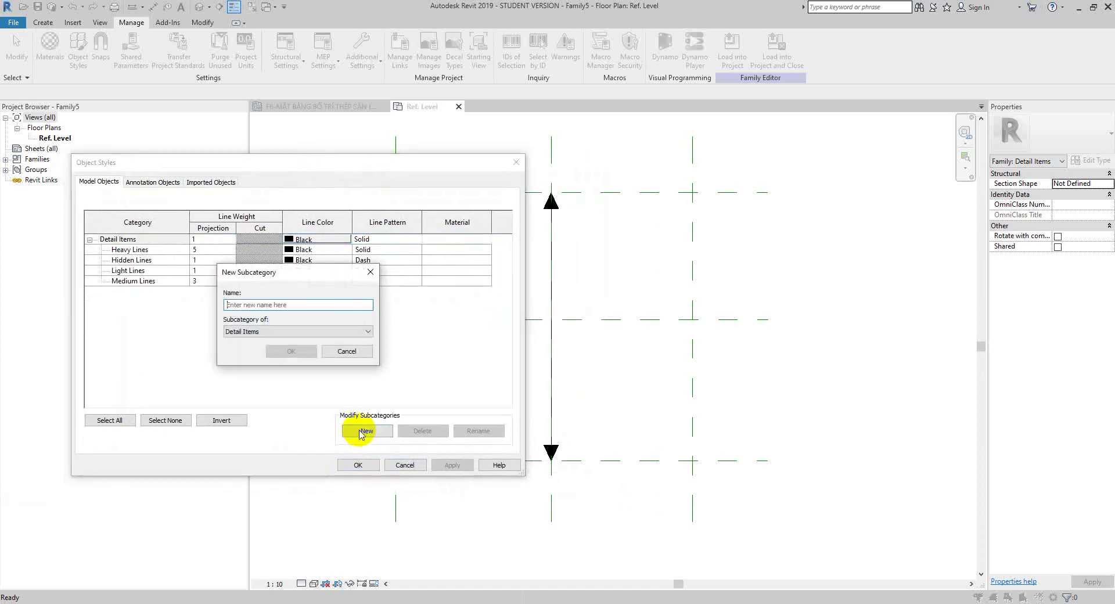
pyautogui.click(251, 302)
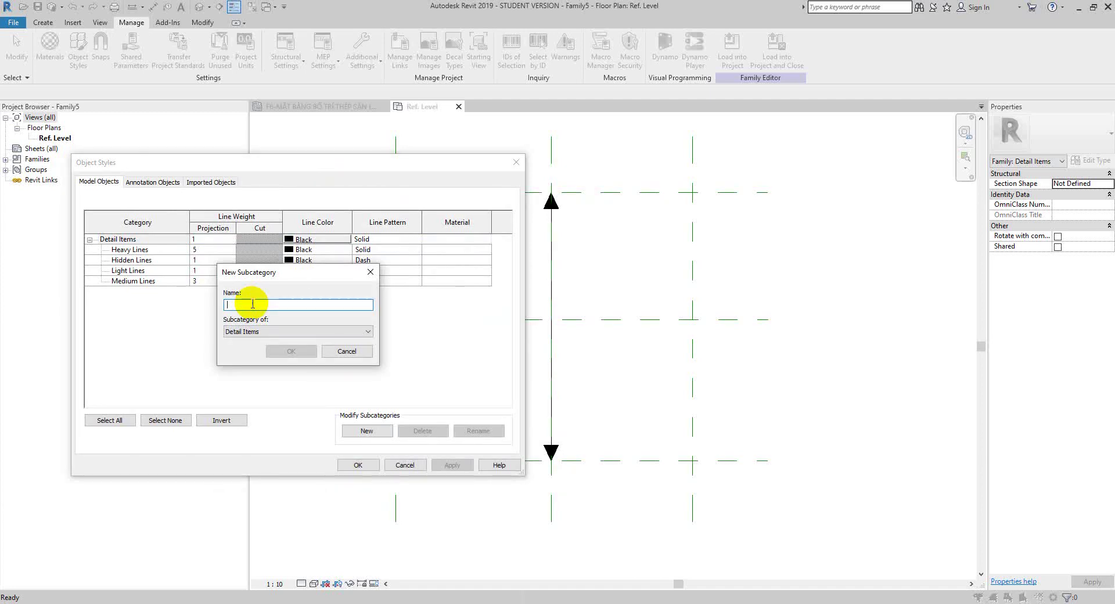
pyautogui.press('Escape')
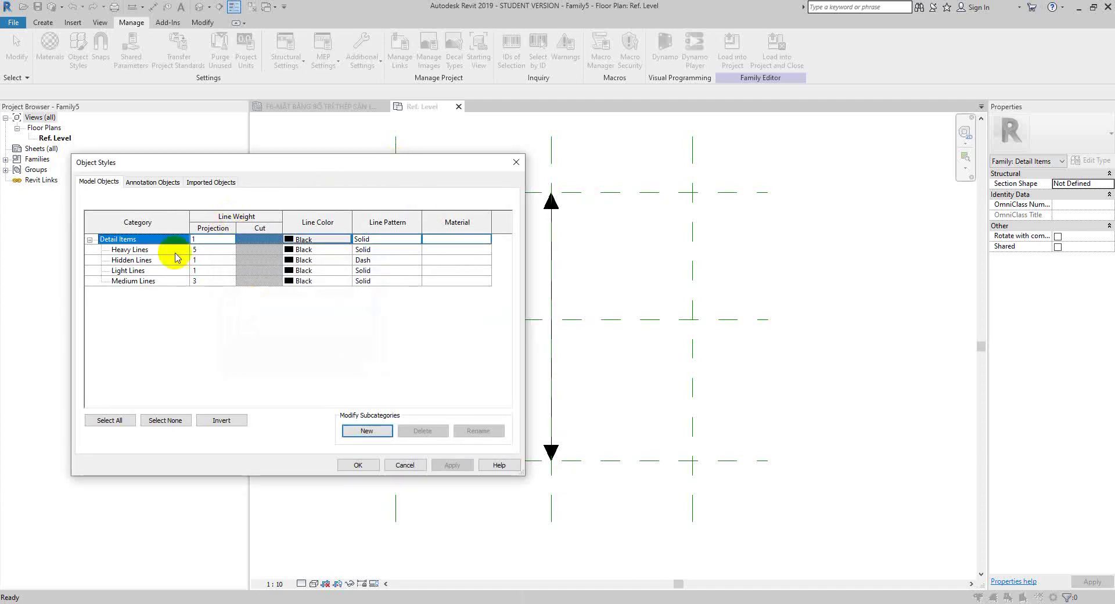
pyautogui.click(351, 432)
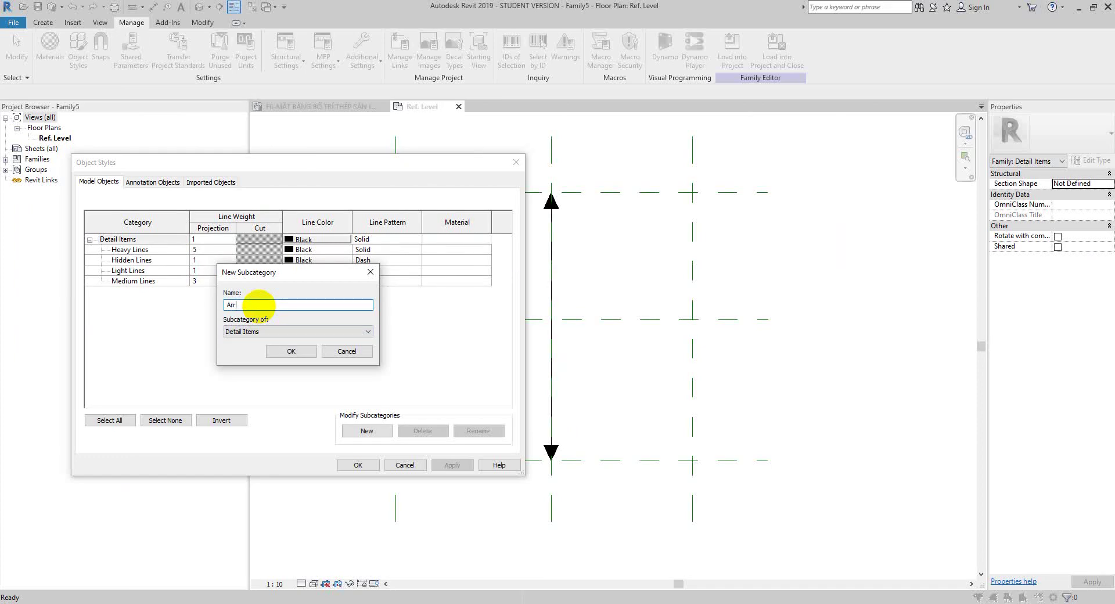
pyautogui.click(291, 351)
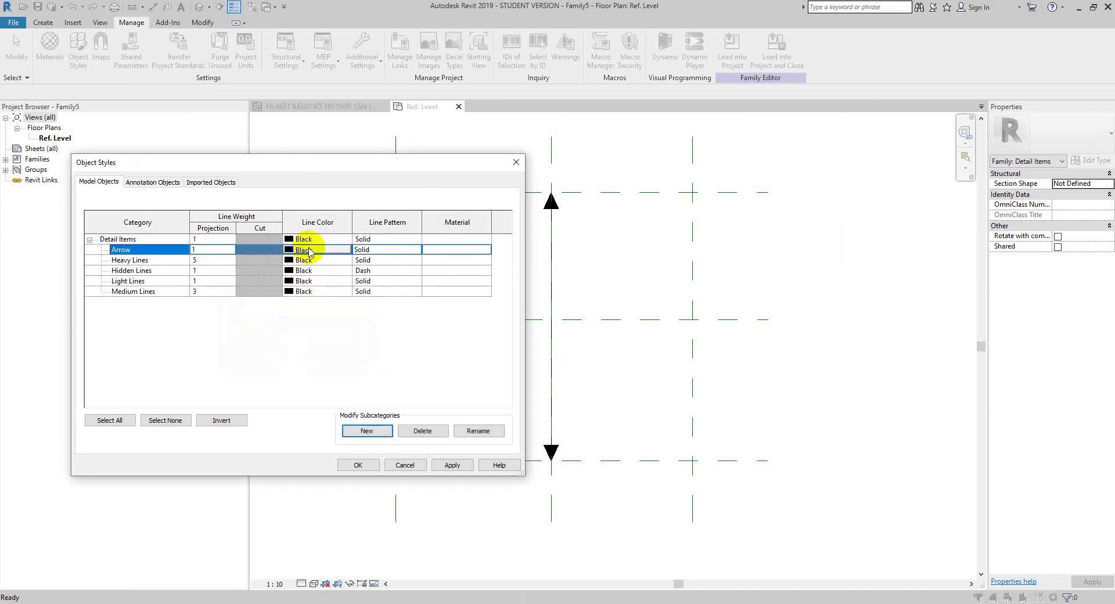
pyautogui.click(359, 465)
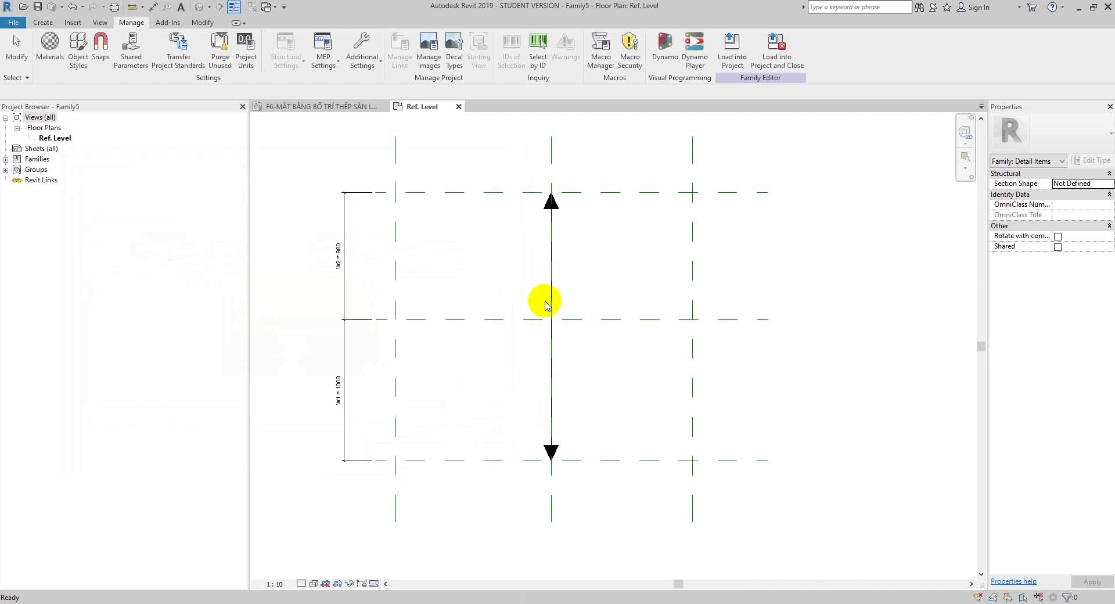
# - Assign the arrow's vertical line to the Arrow subcategory
pyautogui.click(411, 56)
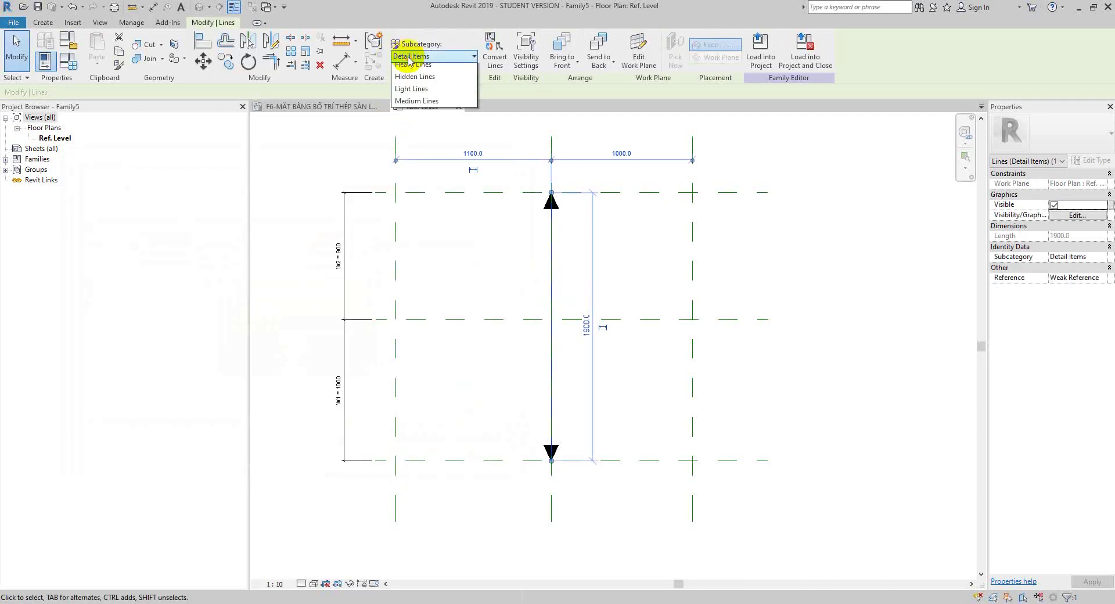
pyautogui.click(416, 94)
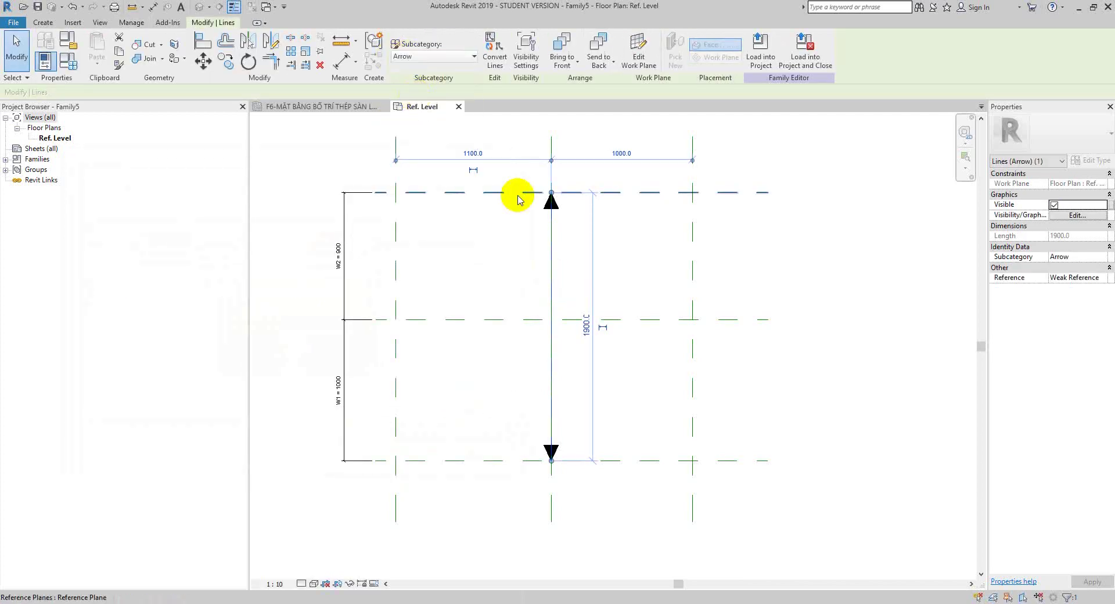
pyautogui.click(510, 241)
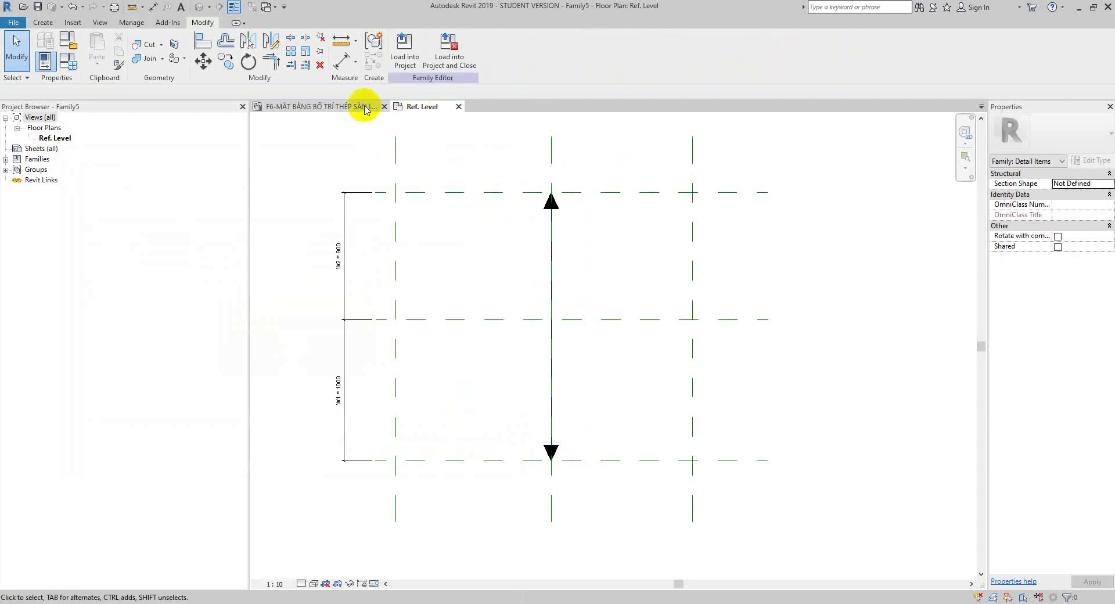
# - Load Family5 into the project and place one arrow above the slab in plan F6
pyautogui.click(410, 58)
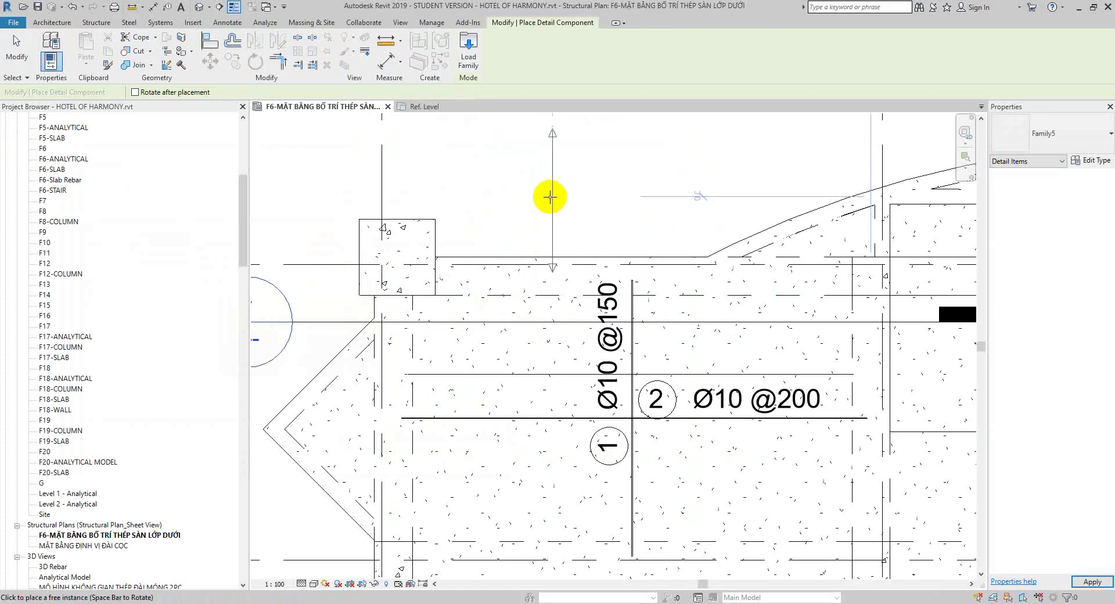
pyautogui.click(548, 177)
pyautogui.moveTo(510, 174); pyautogui.dragTo(540, 295, button='middle')
pyautogui.press('Escape')
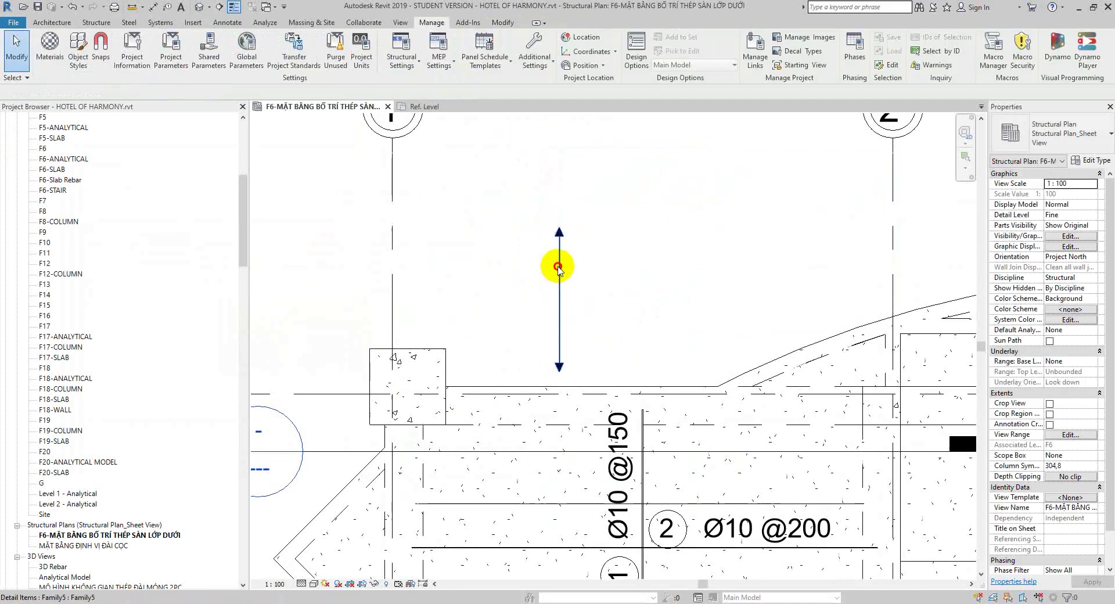
pyautogui.click(560, 261)
# - Confirm the Arrow subcategory appears under Detail Items in the project's Object Styles
pyautogui.scroll(2, 570, 265)
pyautogui.click(431, 22)
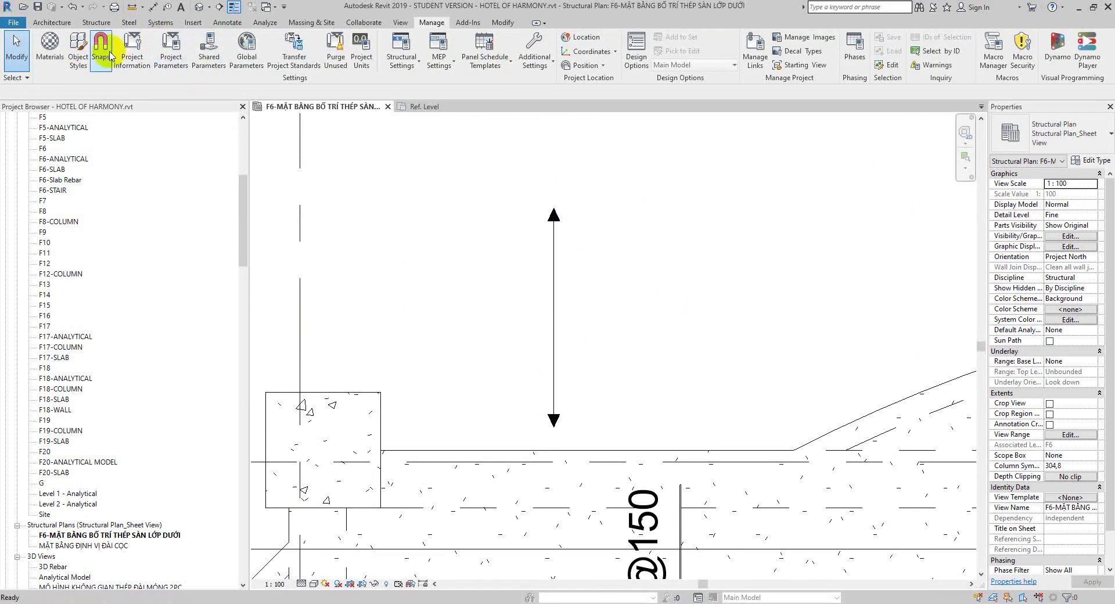
pyautogui.click(78, 49)
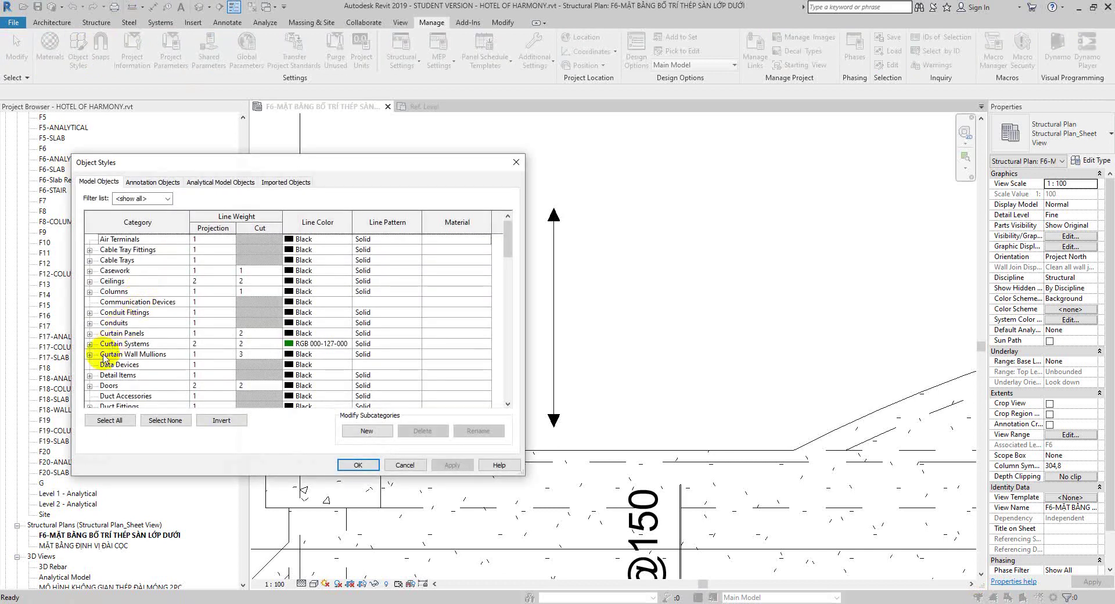
pyautogui.click(89, 375)
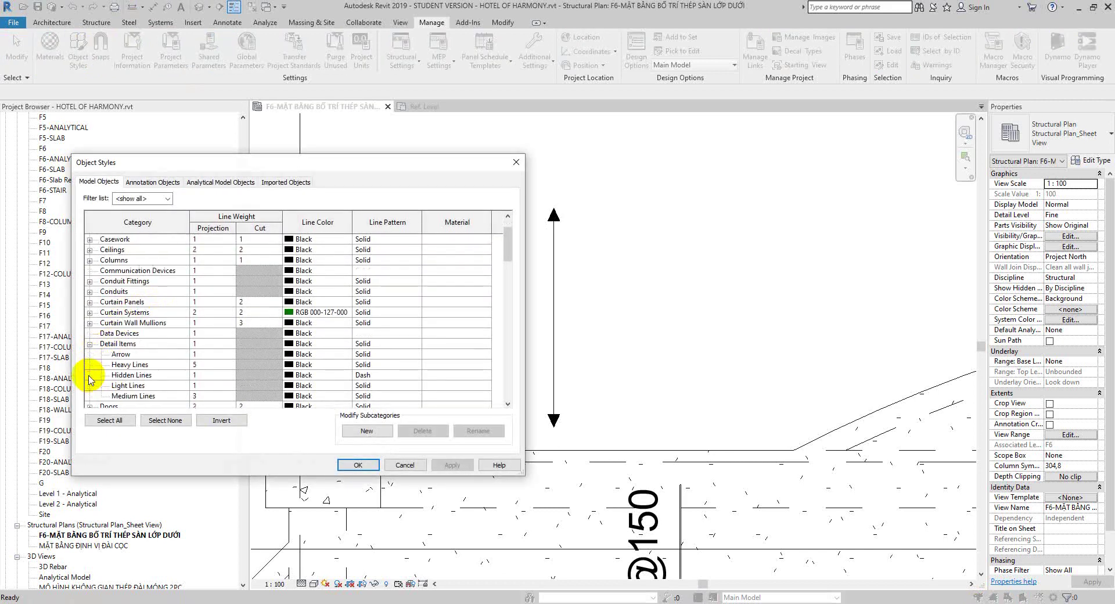
pyautogui.click(119, 354)
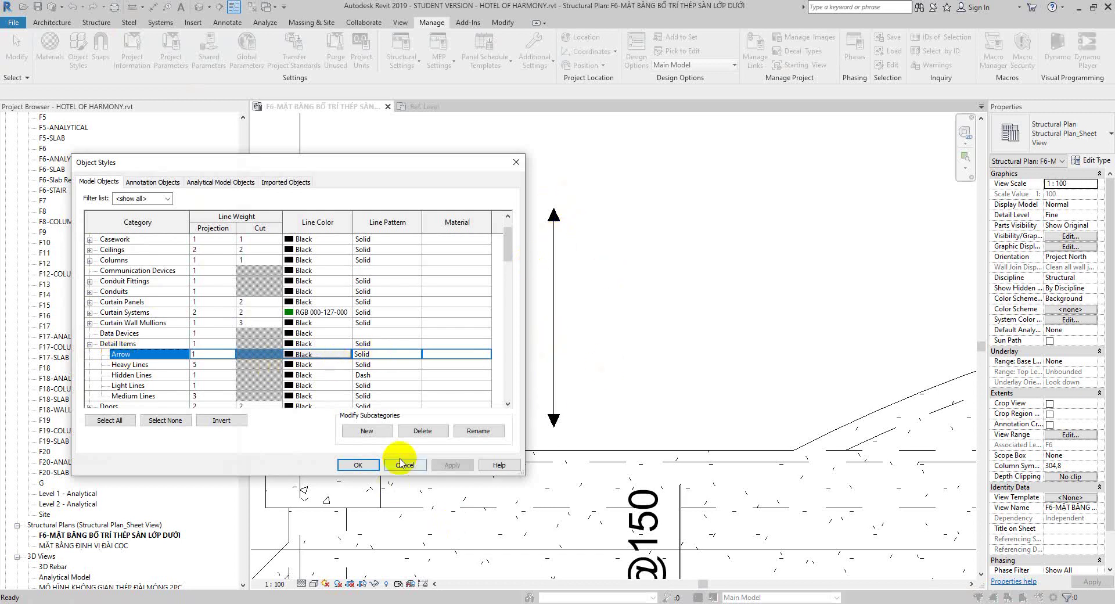
pyautogui.click(354, 467)
pyautogui.scroll(-3, 523, 279)
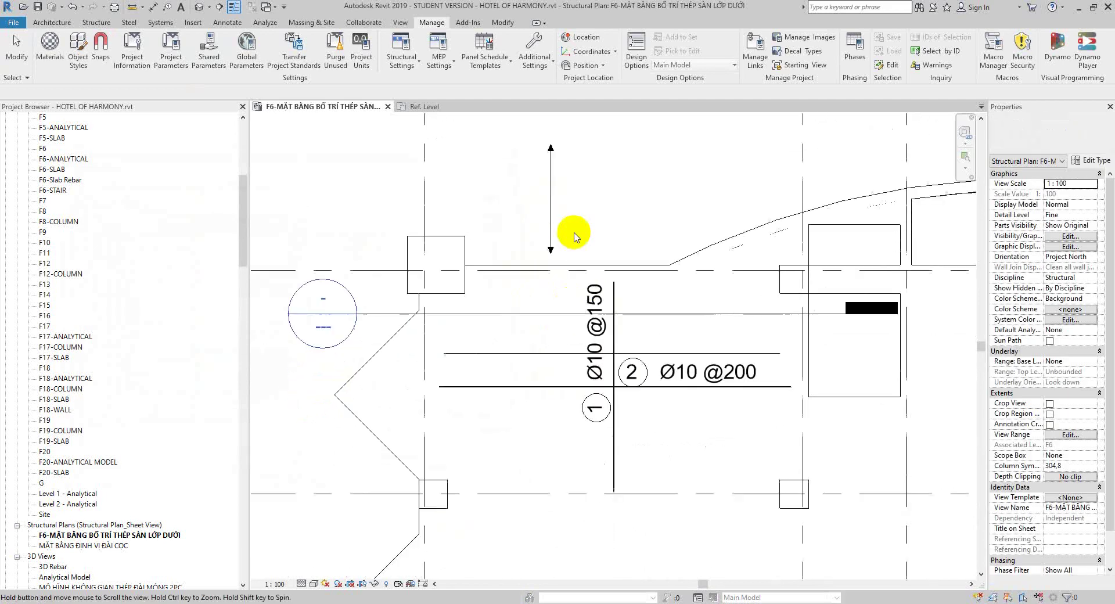
# - Move the arrow from its midpoint onto the rebar line, checking the reference PDF slab drawing
pyautogui.click(547, 197)
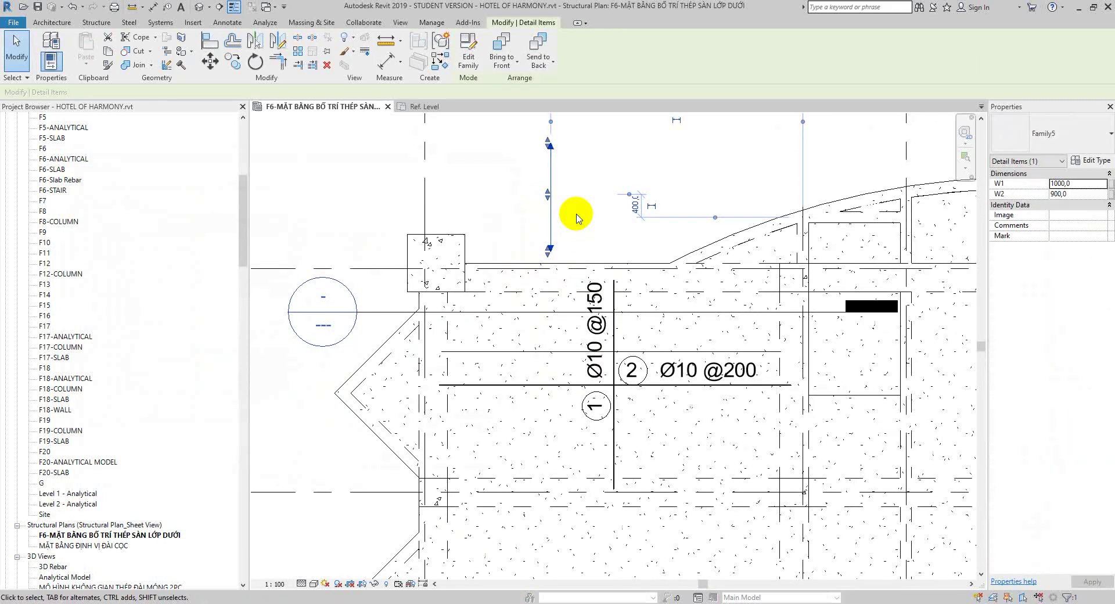
pyautogui.press('space')
pyautogui.scroll(2, 577, 215)
pyautogui.press('m')
pyautogui.press('v')
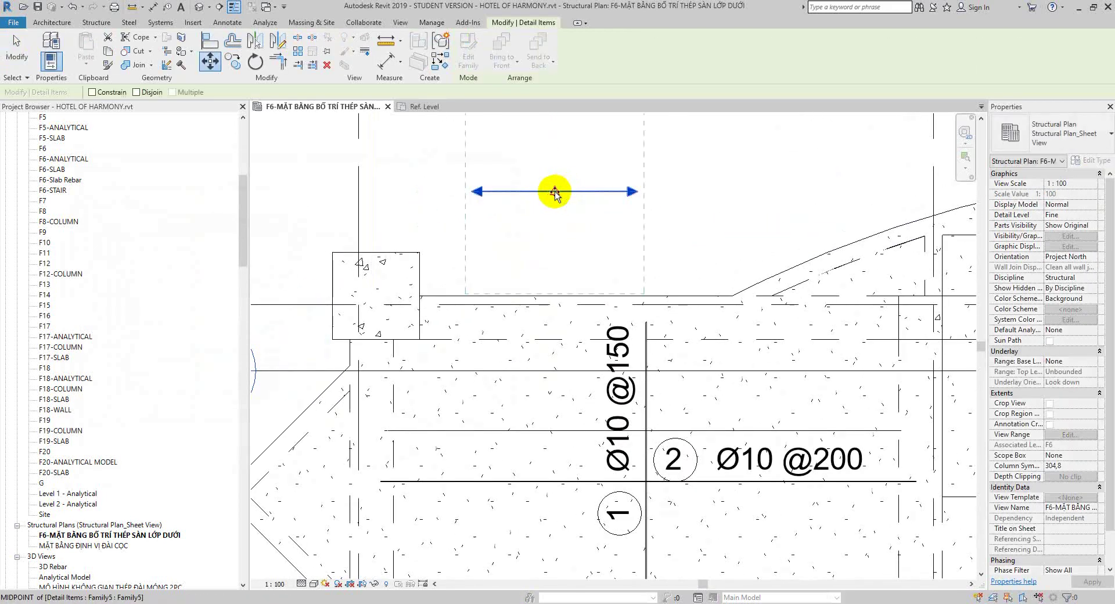
pyautogui.click(555, 192)
pyautogui.scroll(2, 644, 445)
pyautogui.scroll(2, 644, 447)
pyautogui.scroll(4, 653, 439)
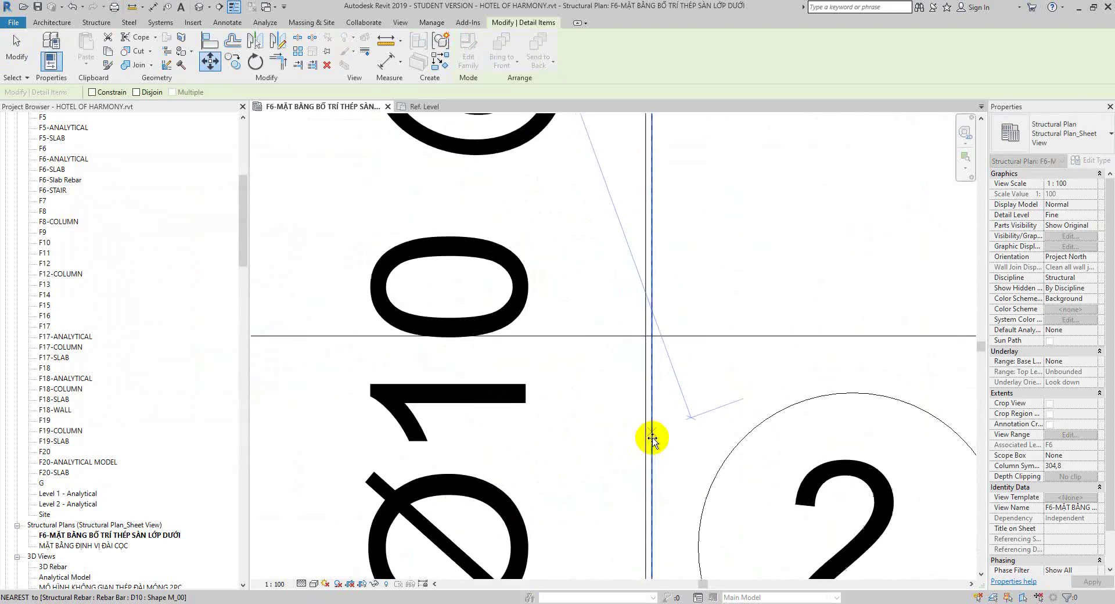
pyautogui.click(649, 437)
pyautogui.scroll(-3, 654, 418)
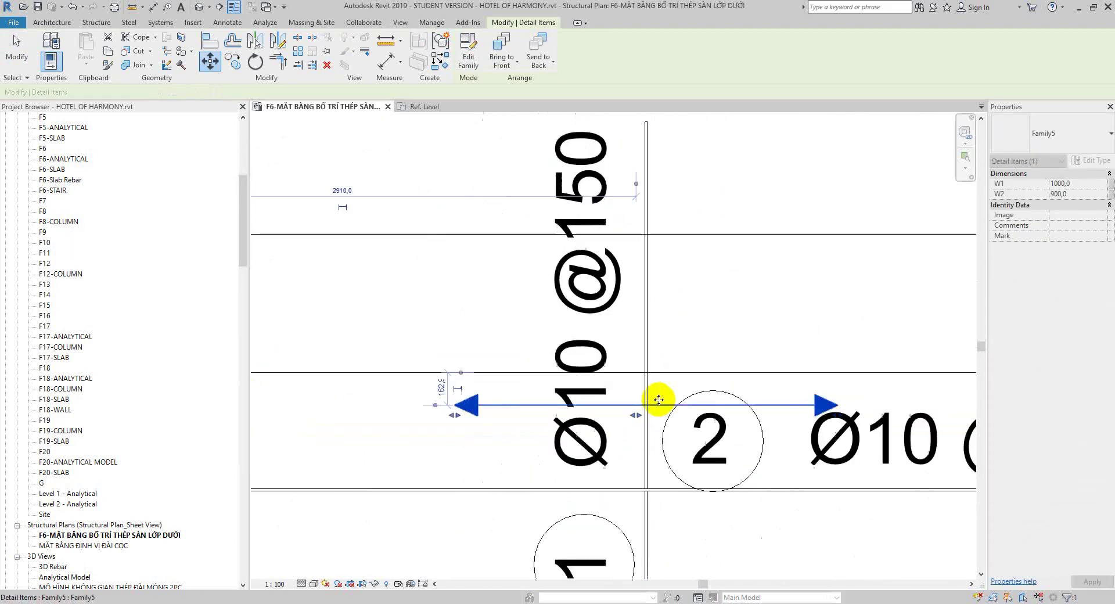
pyautogui.scroll(-4, 659, 400)
pyautogui.hotkey('alt', 'Tab')
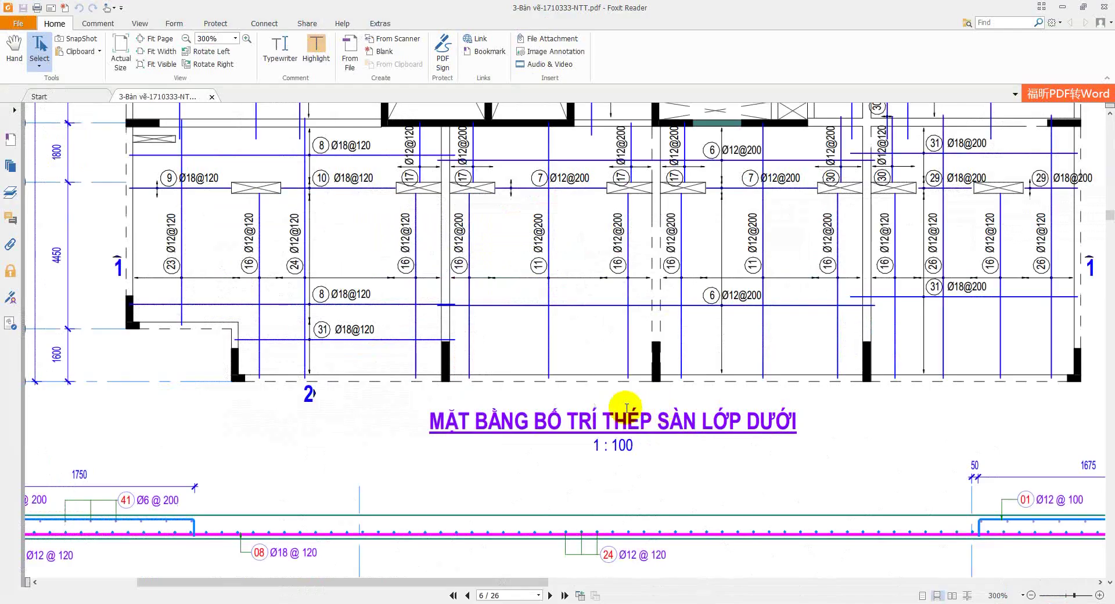
pyautogui.hotkey('alt', 'Tab')
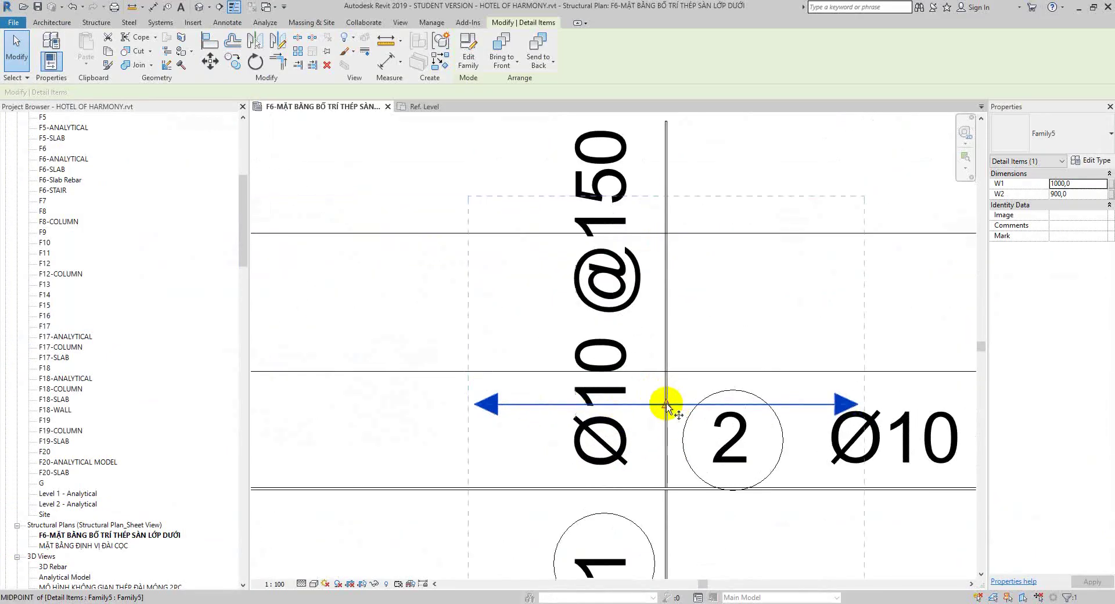
pyautogui.scroll(2, 666, 405)
pyautogui.scroll(2, 667, 406)
pyautogui.scroll(-2, 666, 406)
pyautogui.press('m')
pyautogui.press('v')
pyautogui.click(667, 409)
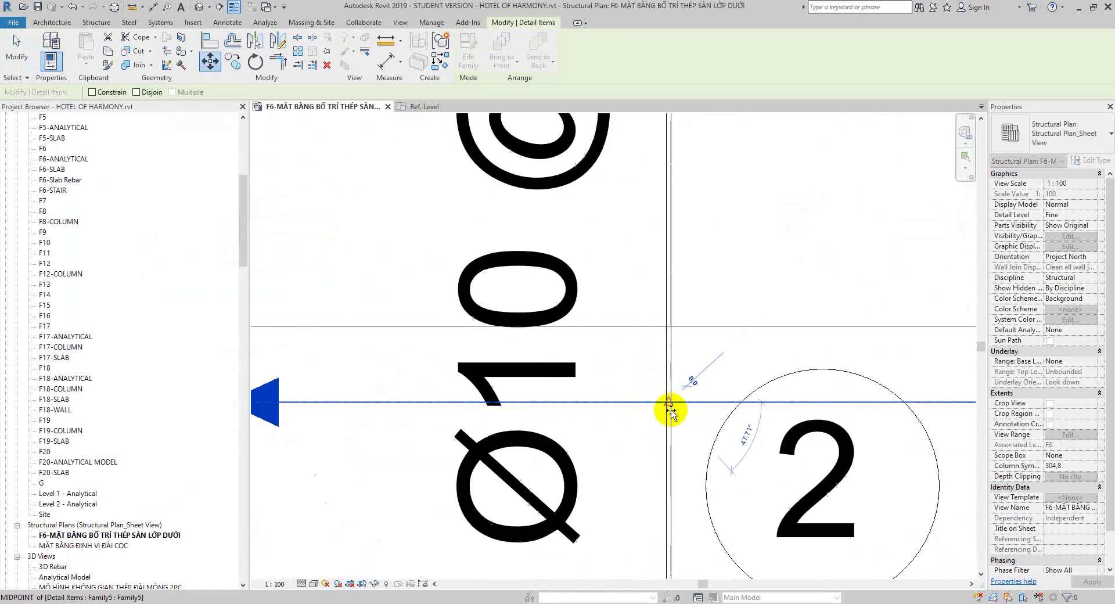
pyautogui.click(668, 524)
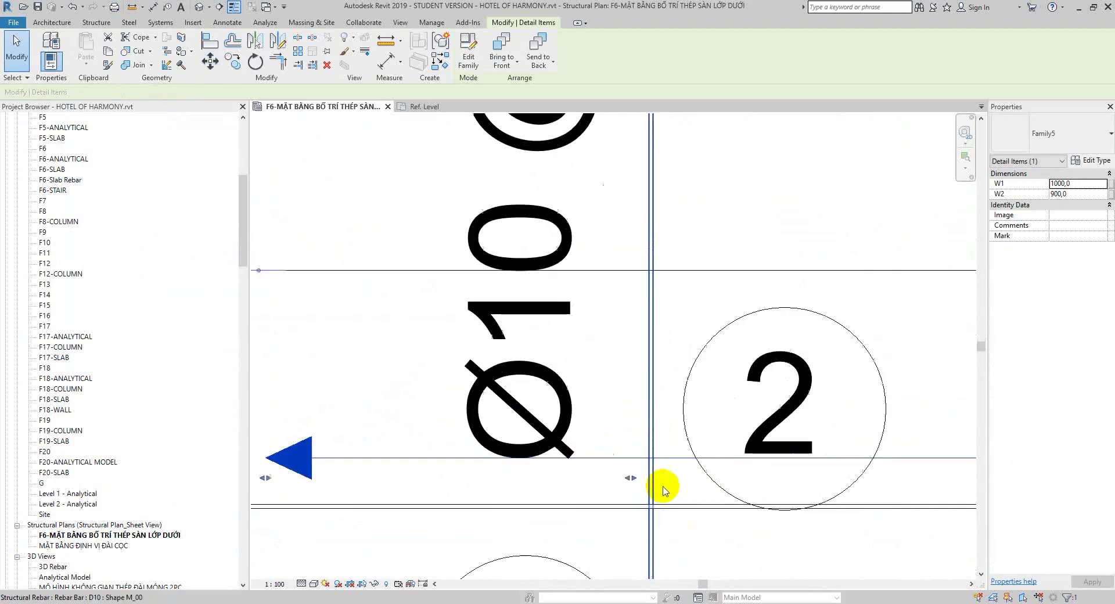
pyautogui.scroll(2, 662, 473)
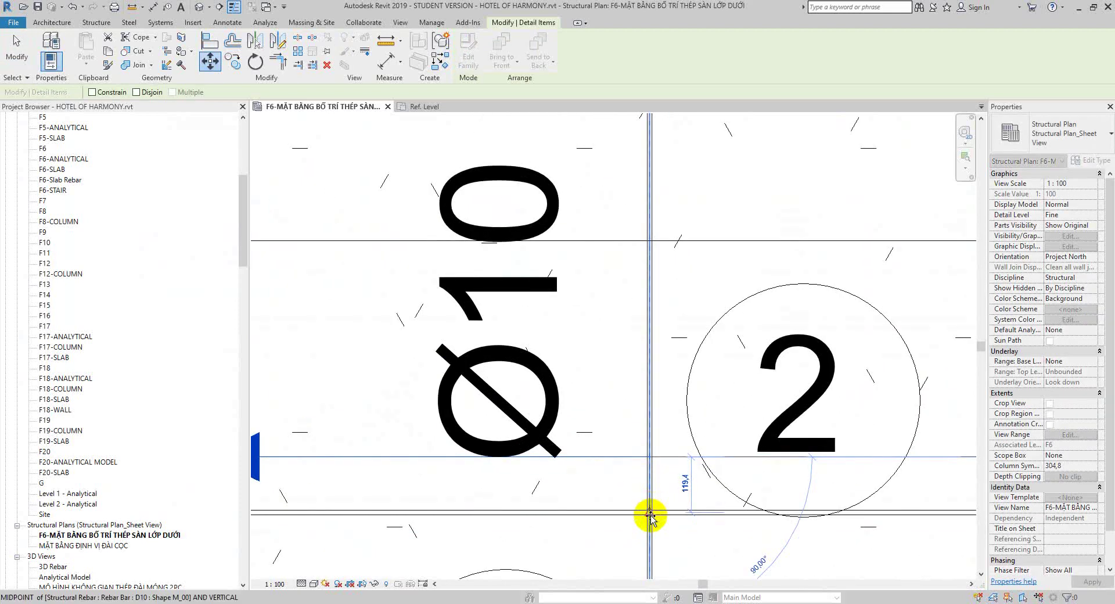
pyautogui.write('100')
pyautogui.press('Return')
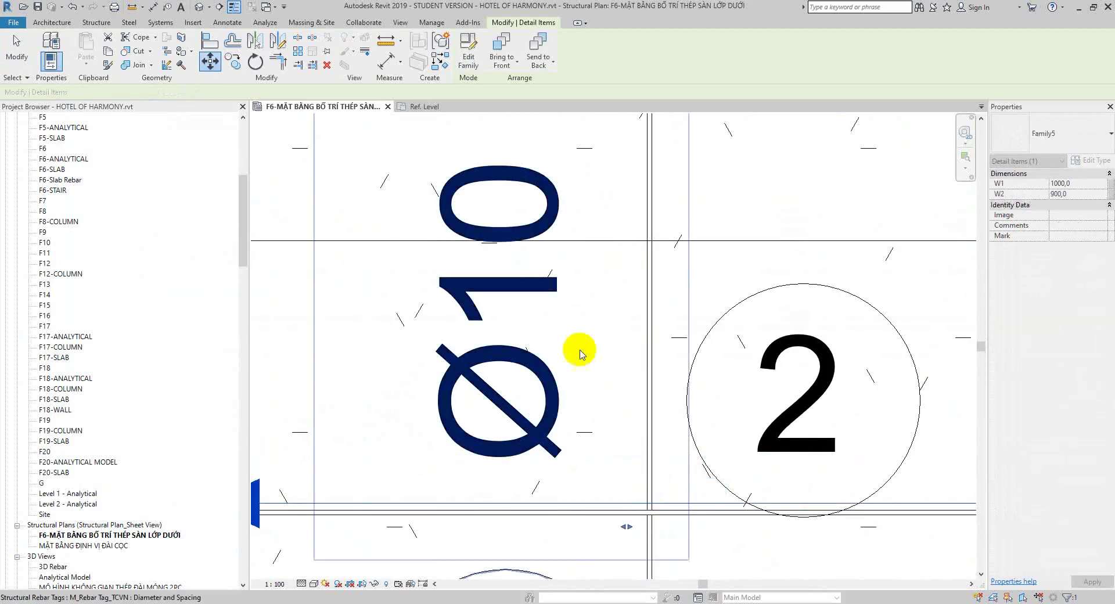
pyautogui.scroll(-3, 579, 348)
pyautogui.press('Escape')
pyautogui.click(755, 396)
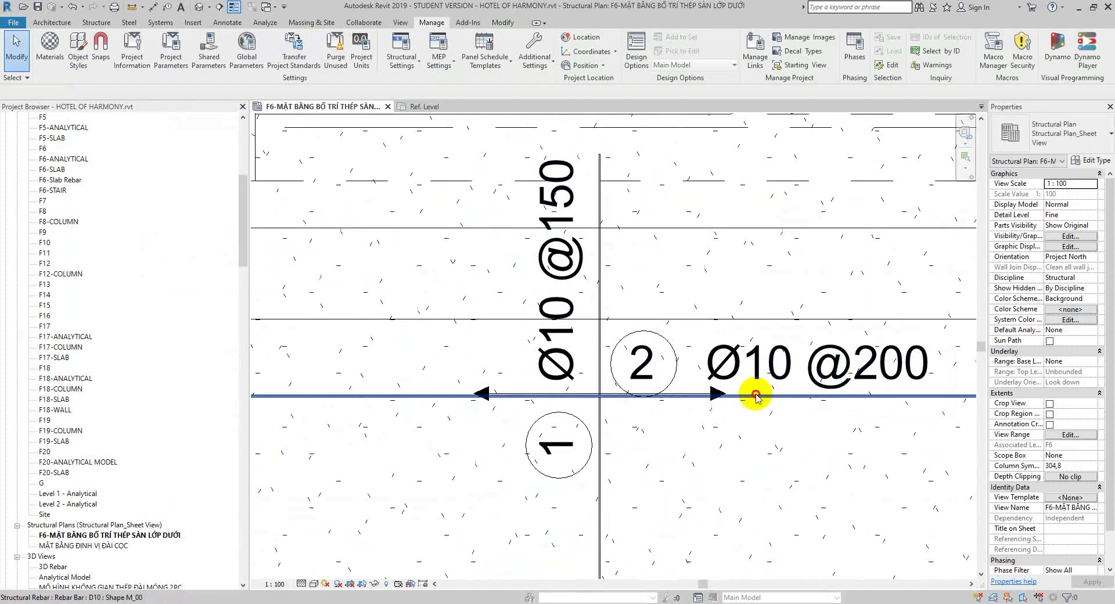
pyautogui.scroll(-3, 568, 361)
pyautogui.click(642, 389)
pyautogui.click(718, 50)
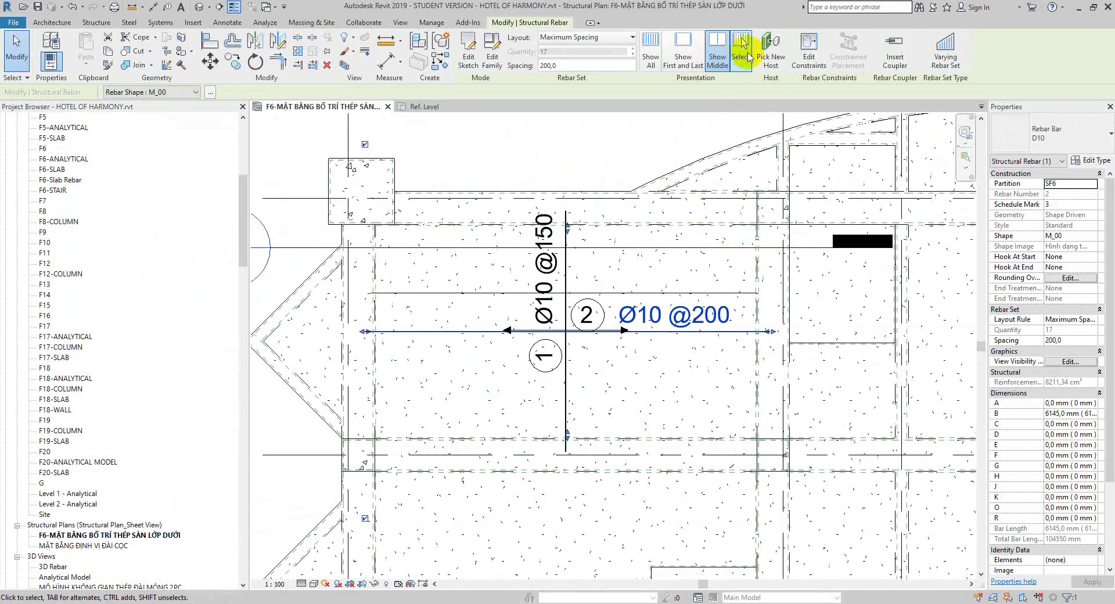
pyautogui.click(750, 55)
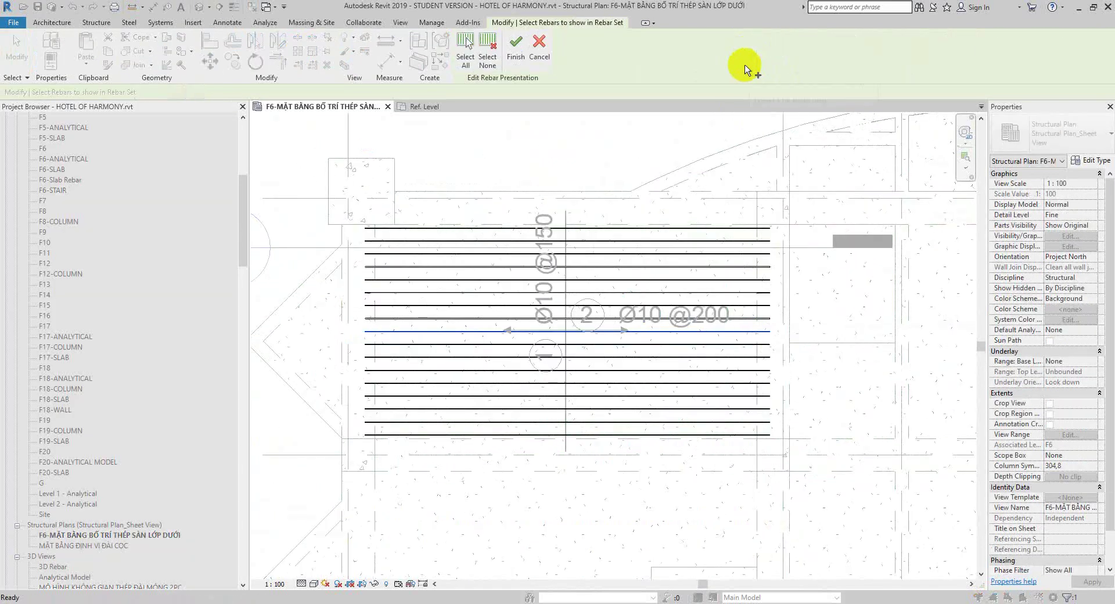
pyautogui.click(635, 407)
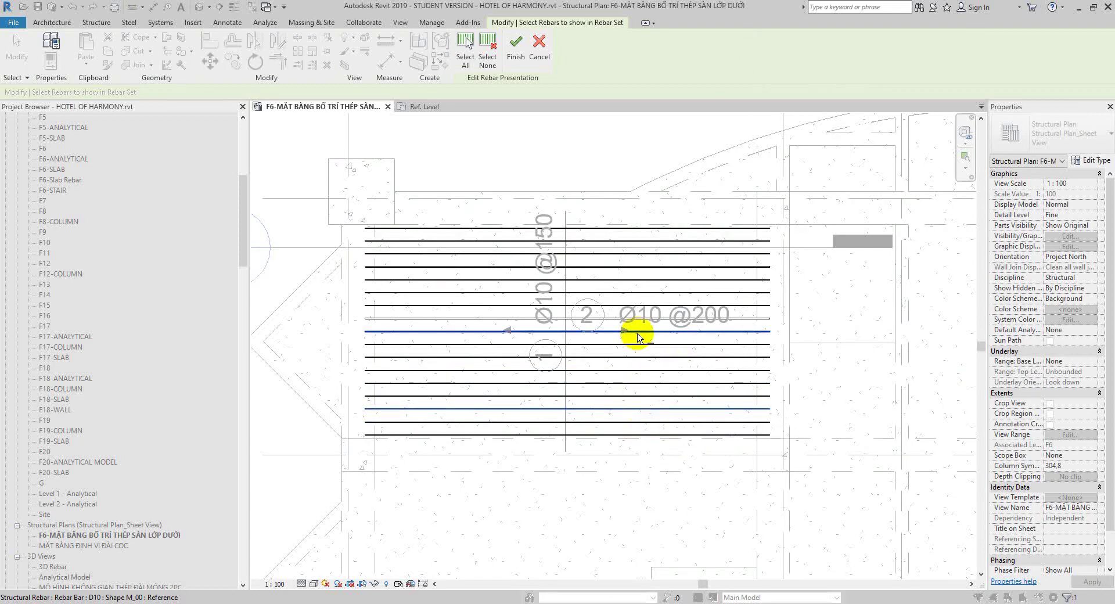
pyautogui.click(516, 57)
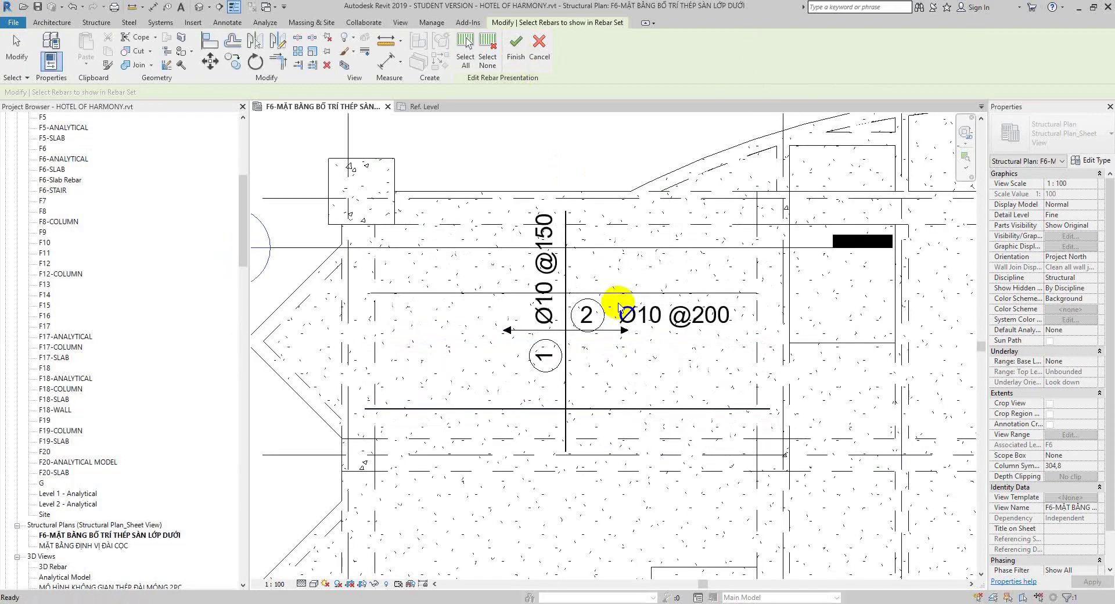
pyautogui.press('Escape')
pyautogui.click(647, 321)
pyautogui.moveTo(642, 338)
pyautogui.mouseDown()
pyautogui.moveTo(596, 410)
pyautogui.moveTo(586, 408)
pyautogui.mouseUp()
# - Drag the arrow's left and right end grips out to the ends of the slab rebar
pyautogui.press('Escape')
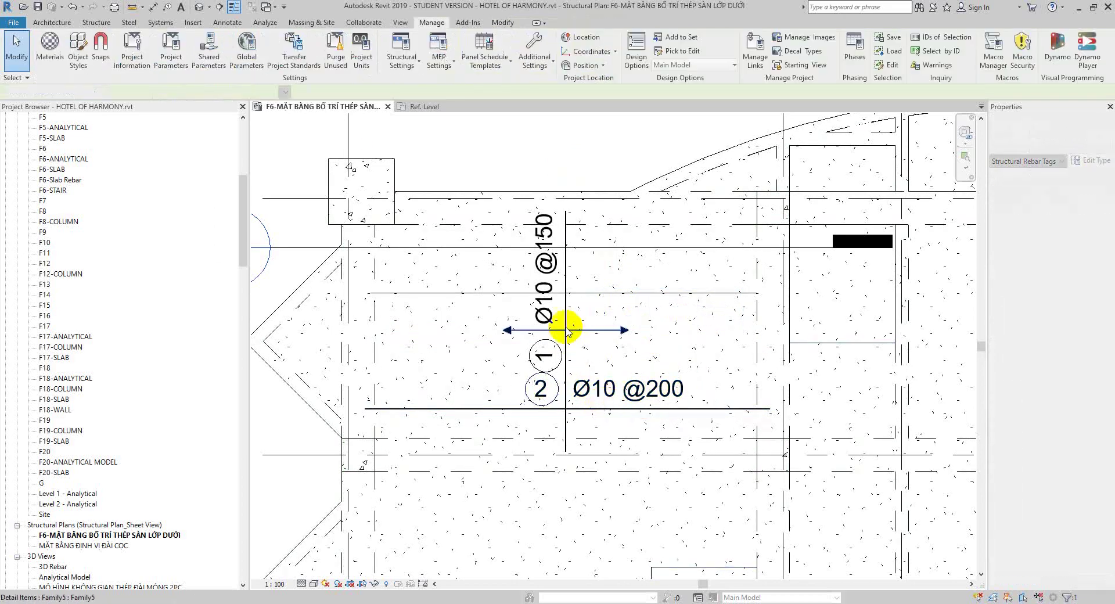
pyautogui.click(579, 331)
pyautogui.scroll(2, 500, 329)
pyautogui.moveTo(508, 330); pyautogui.dragTo(323, 349)
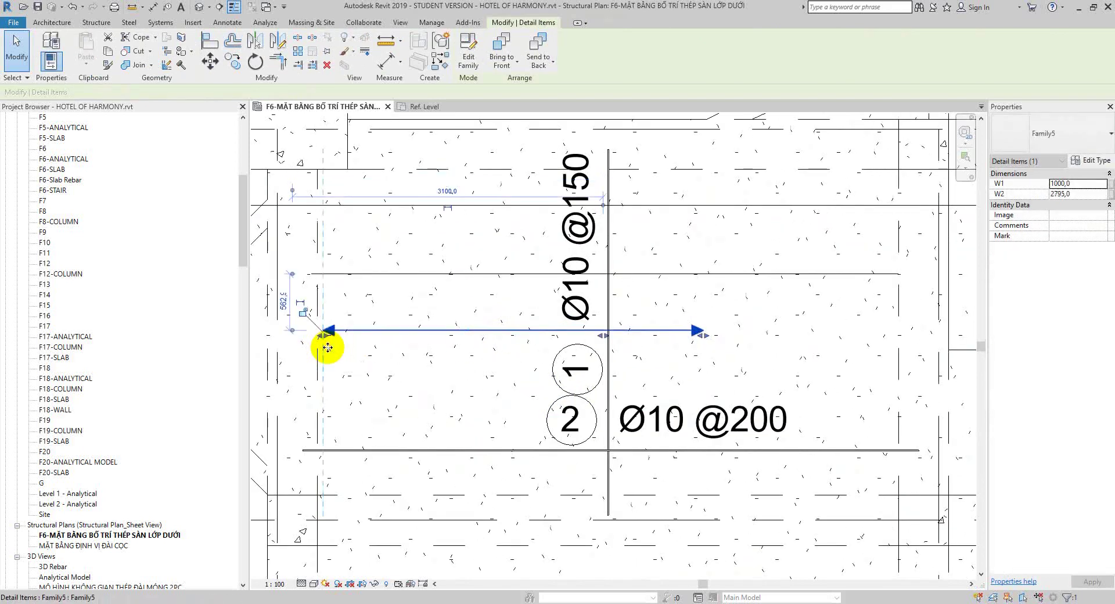
pyautogui.moveTo(468, 331); pyautogui.dragTo(380, 337, button='middle')
pyautogui.moveTo(629, 345); pyautogui.dragTo(803, 343)
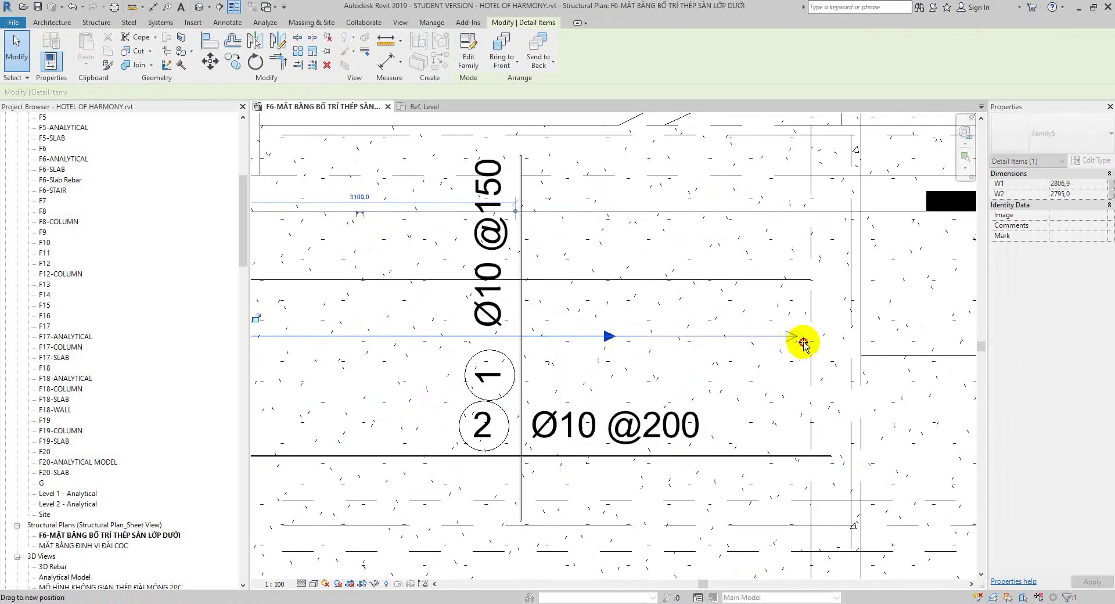
pyautogui.press('Escape')
pyautogui.scroll(-3, 689, 331)
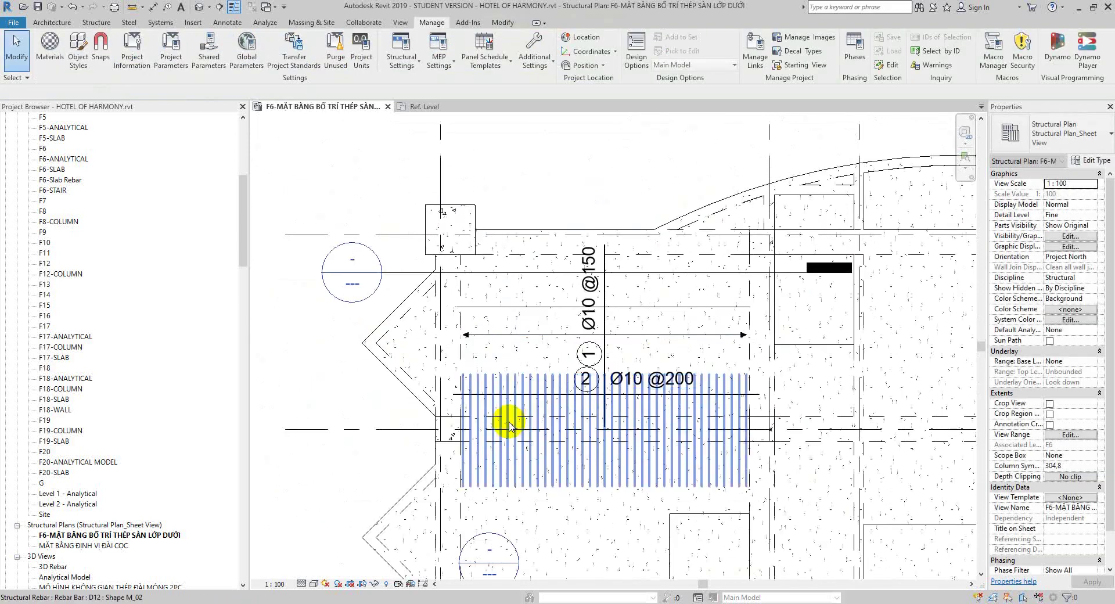
pyautogui.scroll(4, 588, 375)
pyautogui.scroll(-1, 588, 375)
pyautogui.scroll(-2, 523, 377)
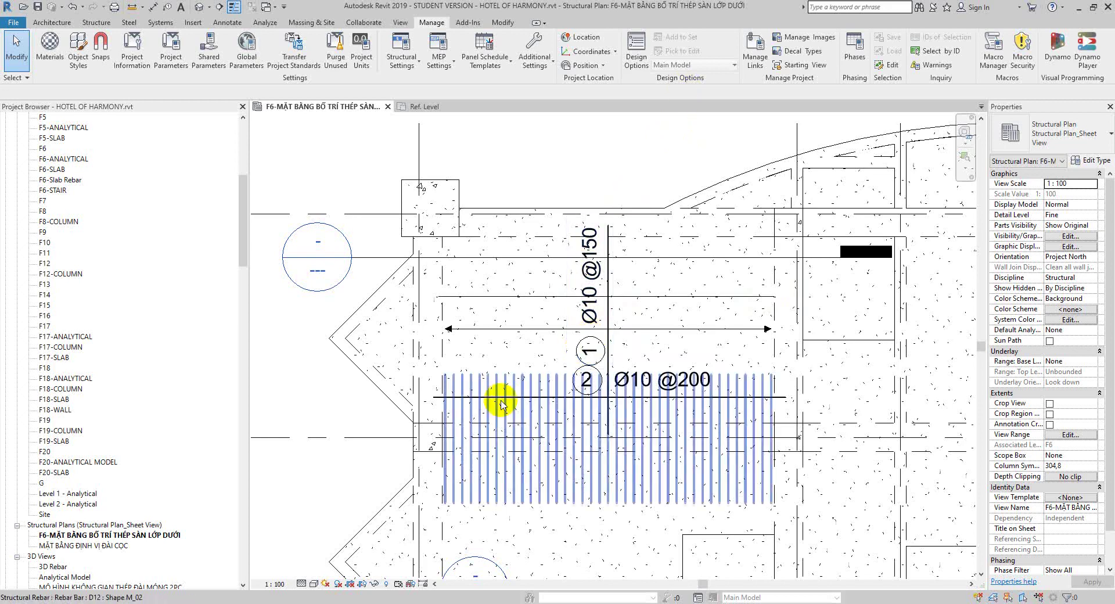
pyautogui.scroll(2, 593, 316)
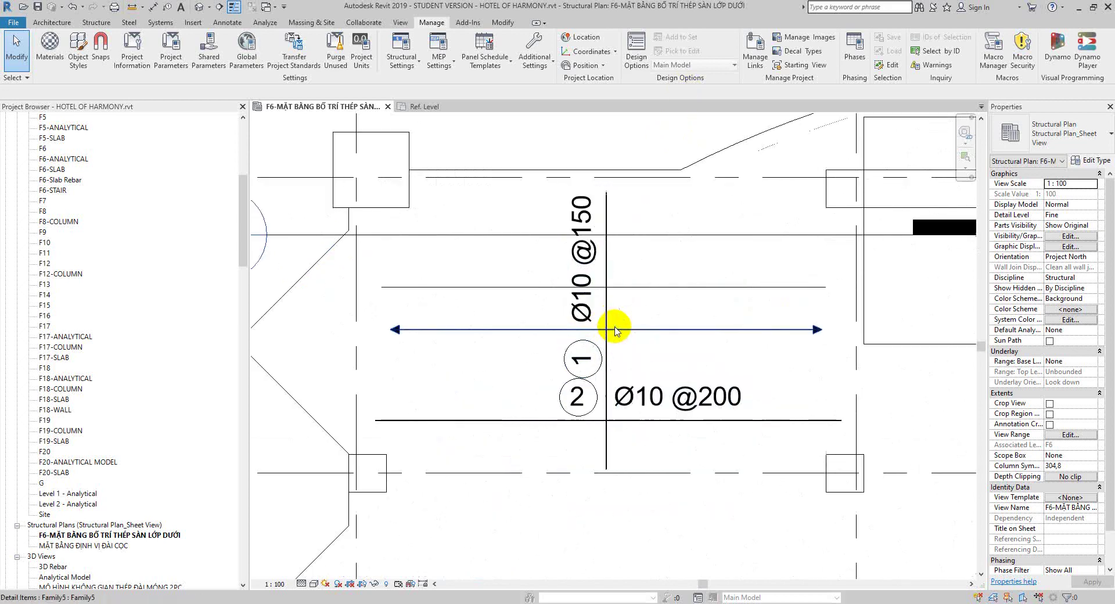
pyautogui.click(587, 169)
pyautogui.click(576, 218)
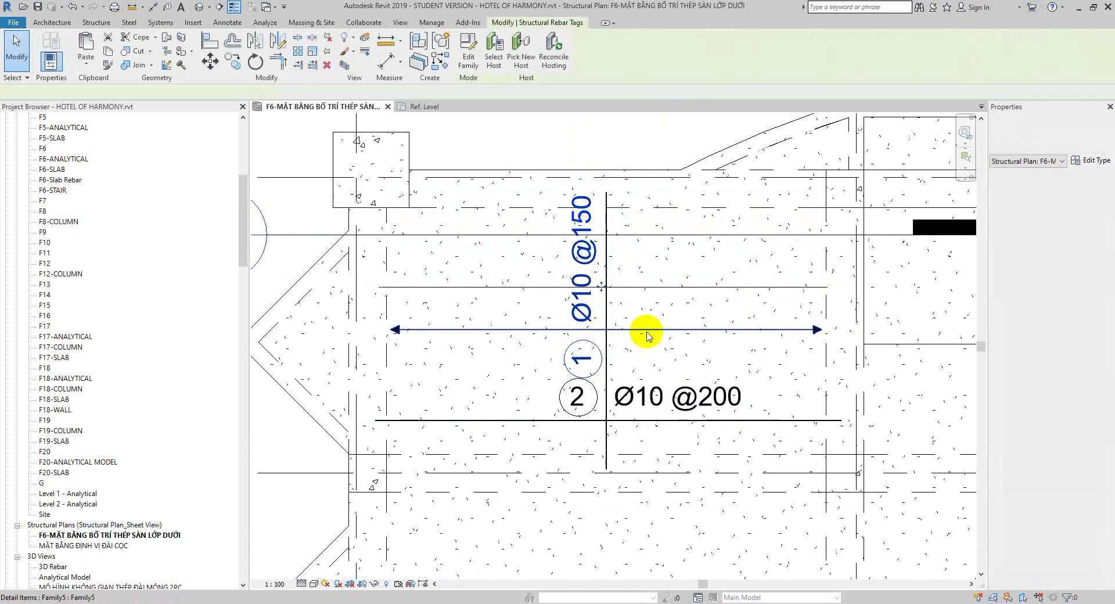
pyautogui.click(274, 585)
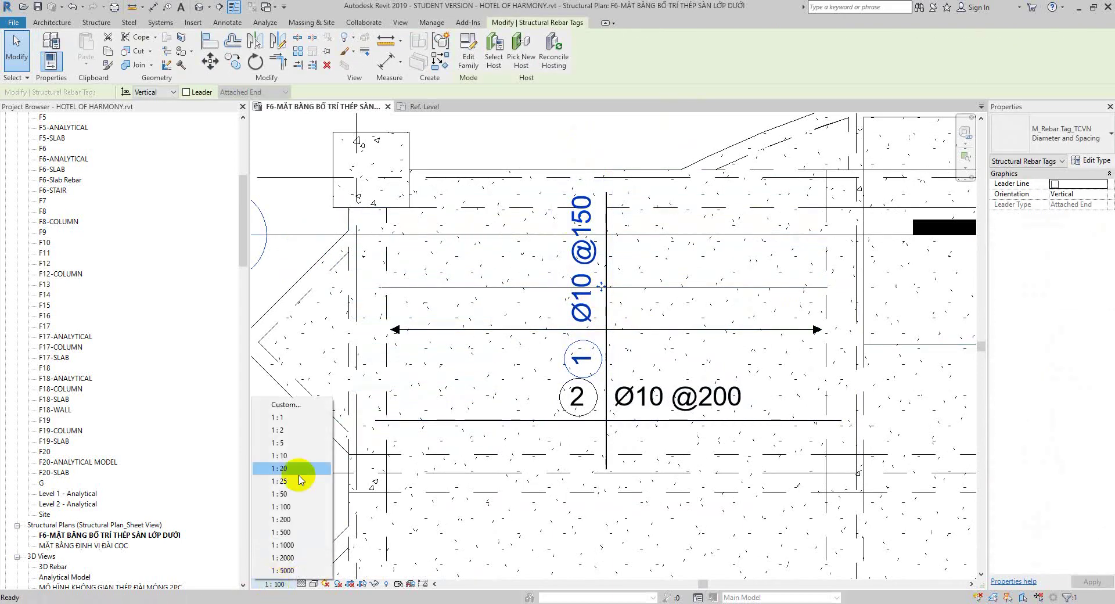
pyautogui.click(289, 495)
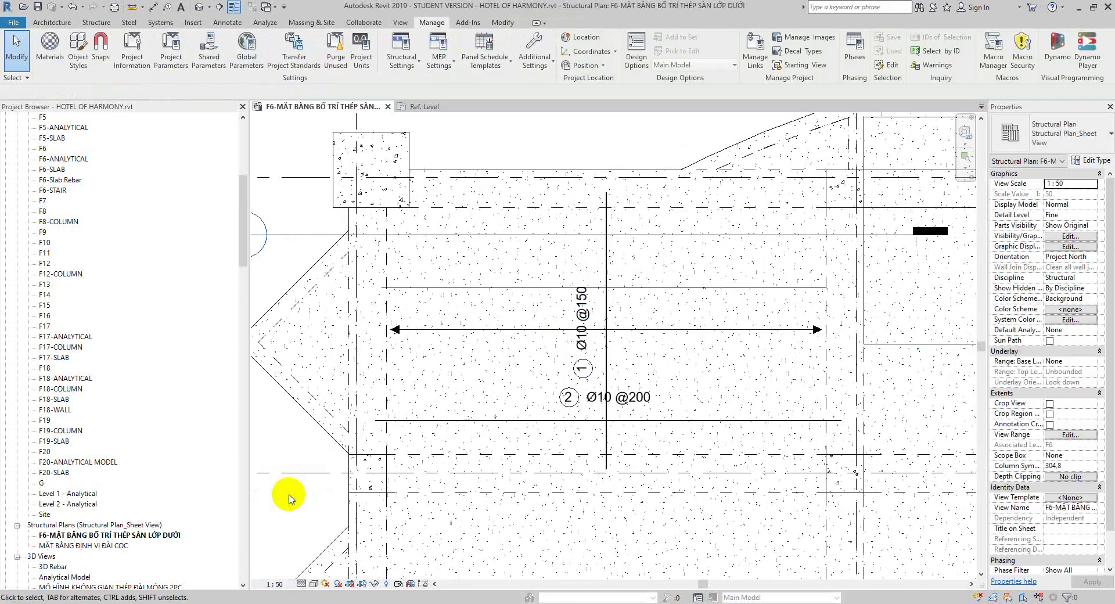
pyautogui.click(247, 598)
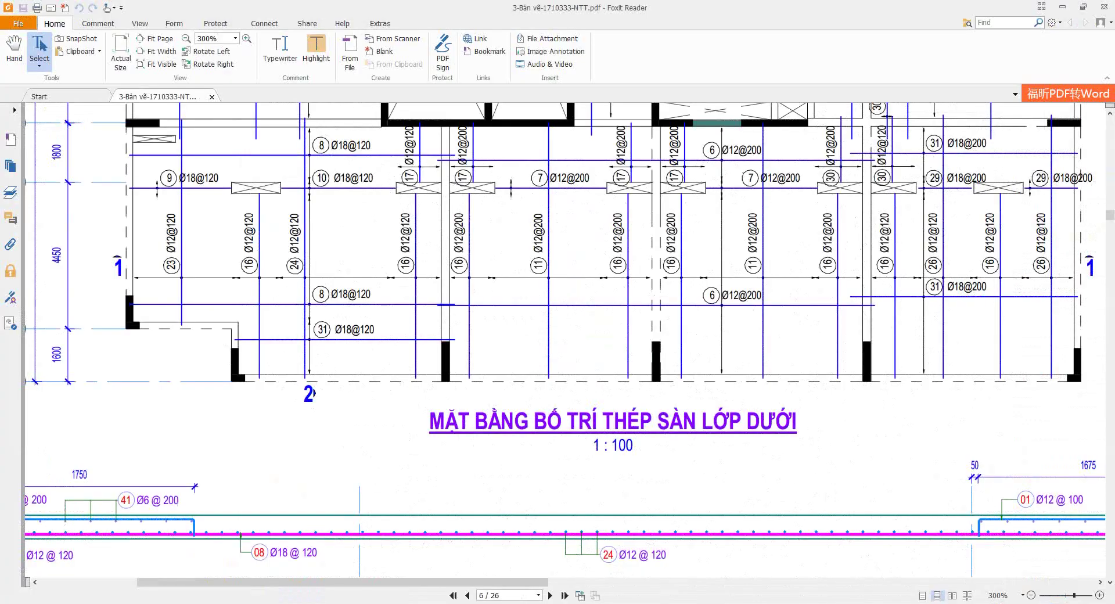
pyautogui.hotkey('alt', 'Tab')
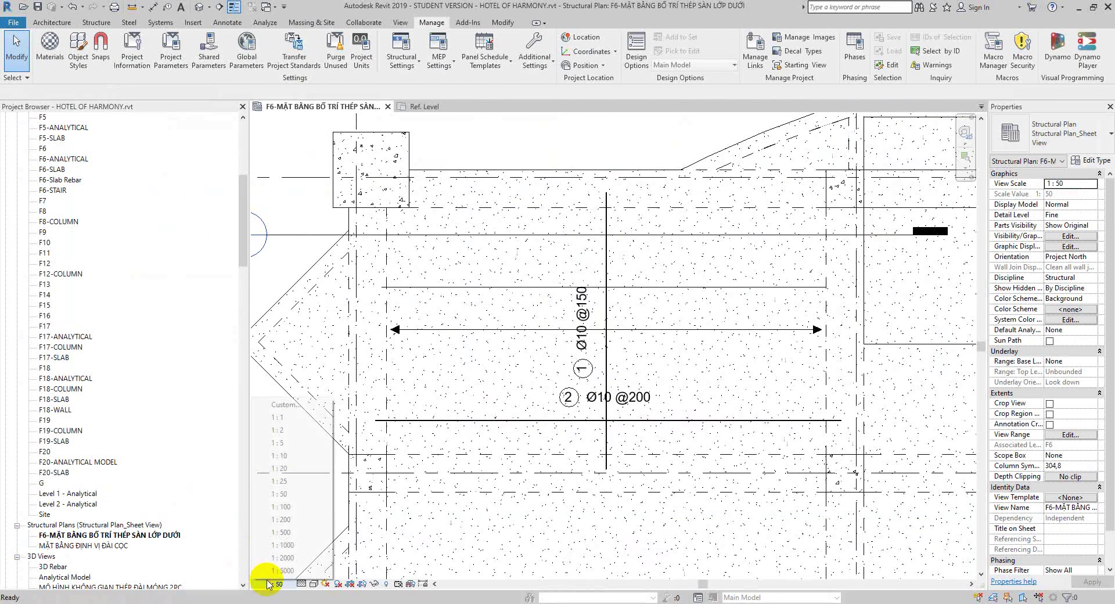
pyautogui.click(275, 584)
pyautogui.click(289, 507)
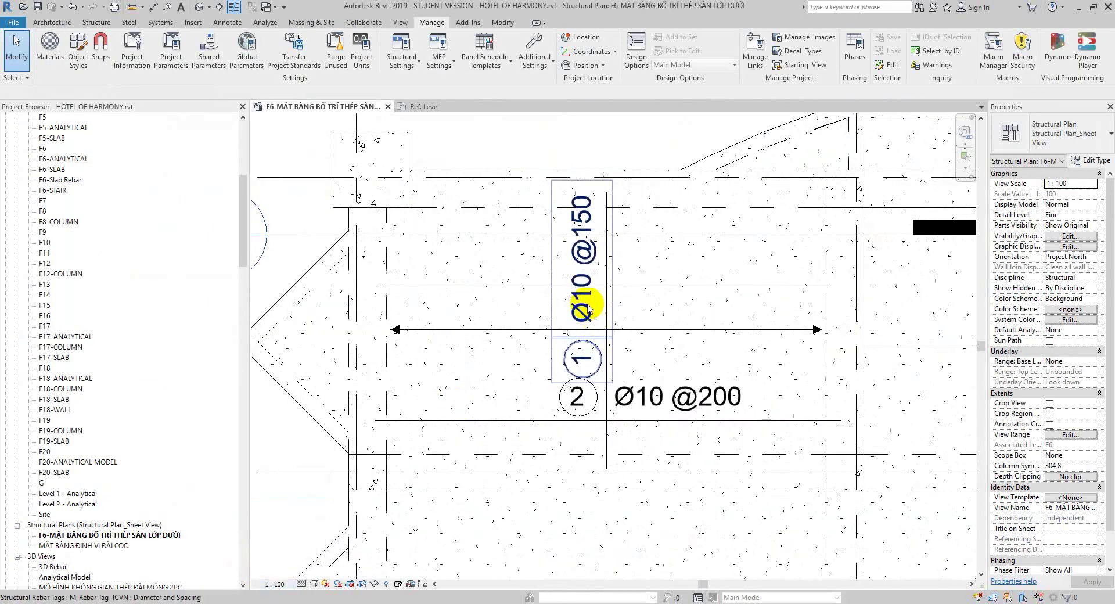
pyautogui.scroll(2, 604, 296)
pyautogui.click(607, 294)
pyautogui.moveTo(607, 293); pyautogui.dragTo(605, 221)
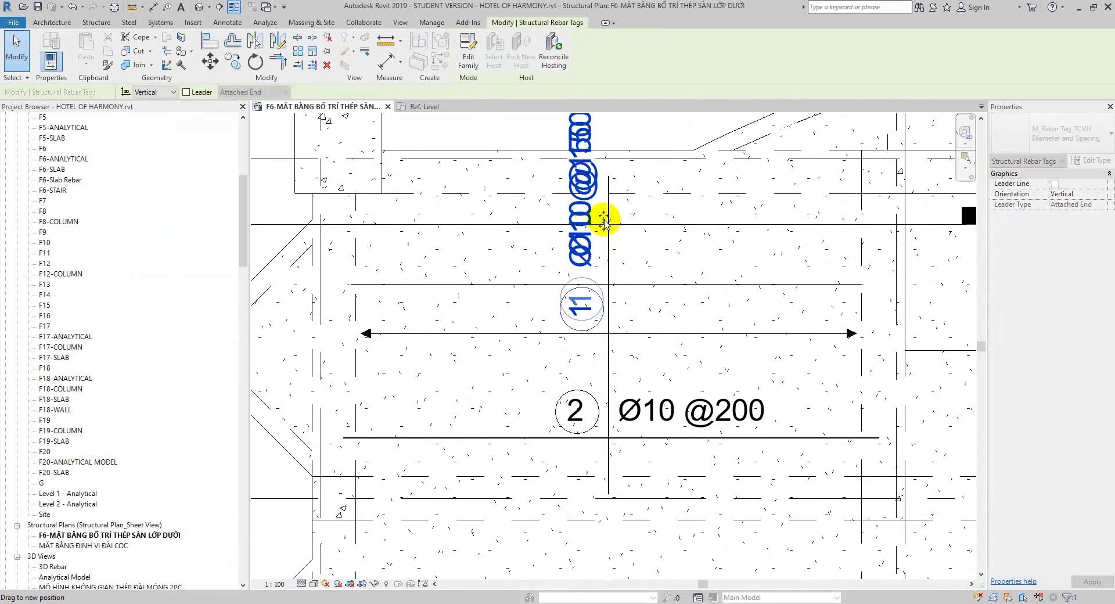
pyautogui.keyDown('ctrl'); pyautogui.click(652, 338); pyautogui.keyUp('ctrl')
pyautogui.moveTo(626, 333); pyautogui.dragTo(633, 376)
pyautogui.click(548, 351)
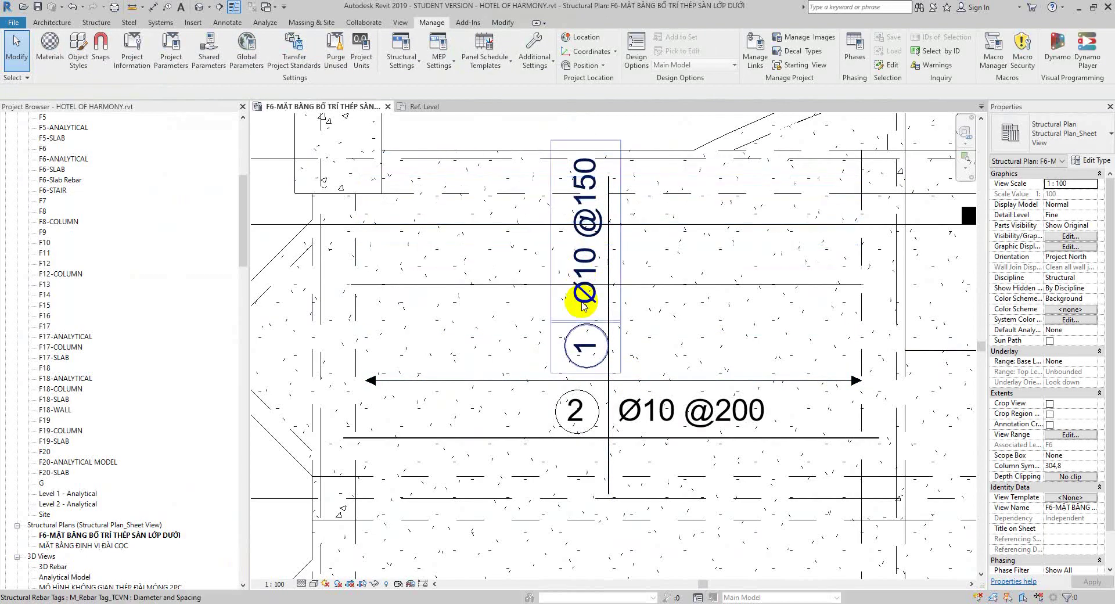
pyautogui.moveTo(605, 256); pyautogui.dragTo(592, 256)
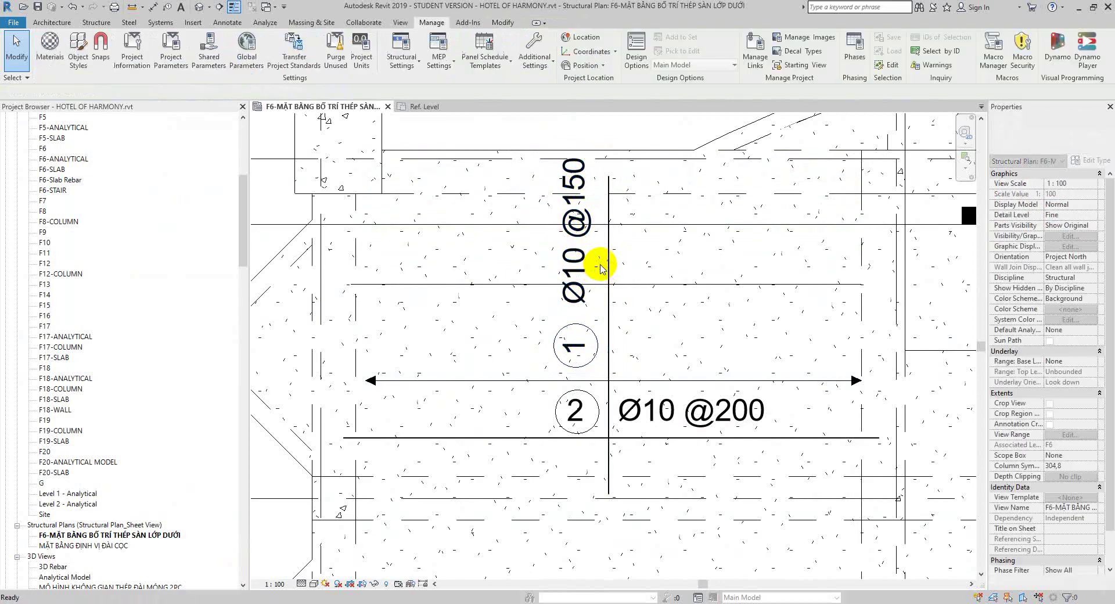
pyautogui.click(263, 529)
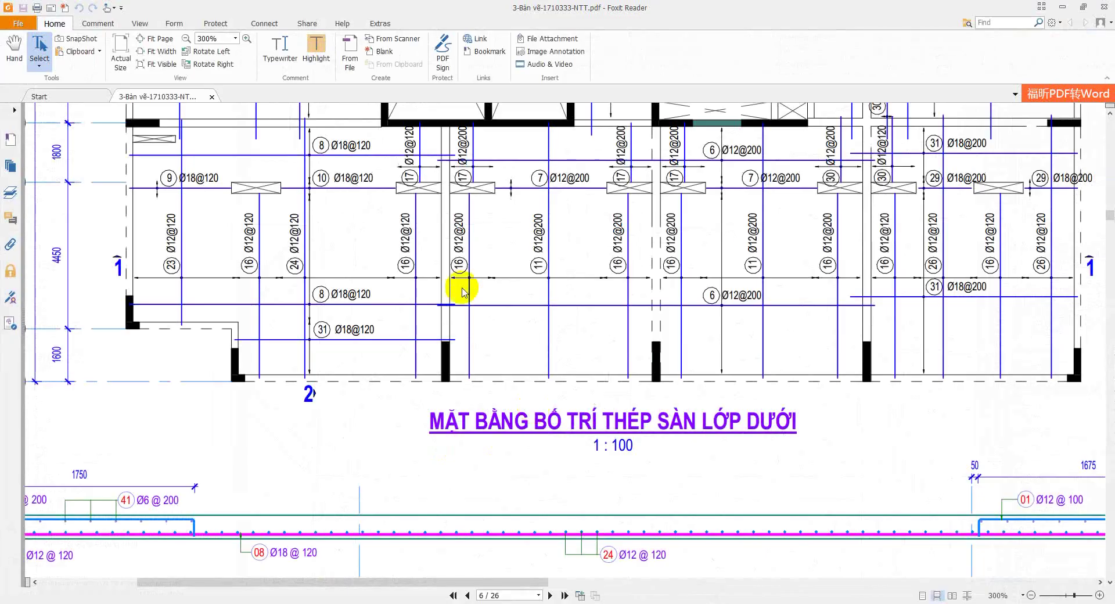
pyautogui.scroll(3, 447, 323)
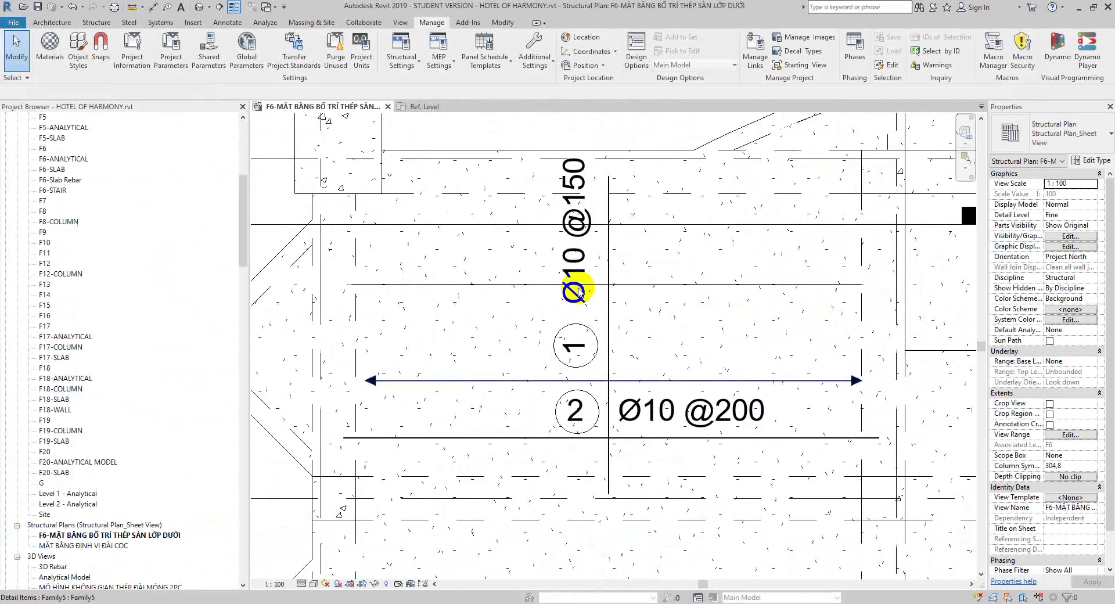
pyautogui.click(569, 255)
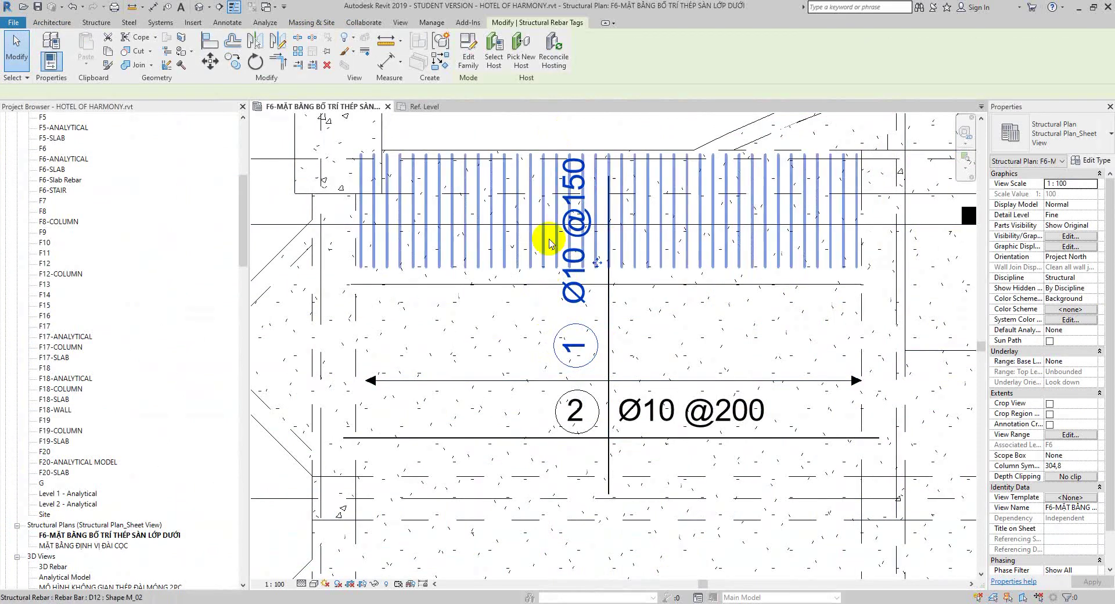
pyautogui.scroll(-2, 544, 247)
pyautogui.scroll(-4, 584, 221)
pyautogui.press('Escape')
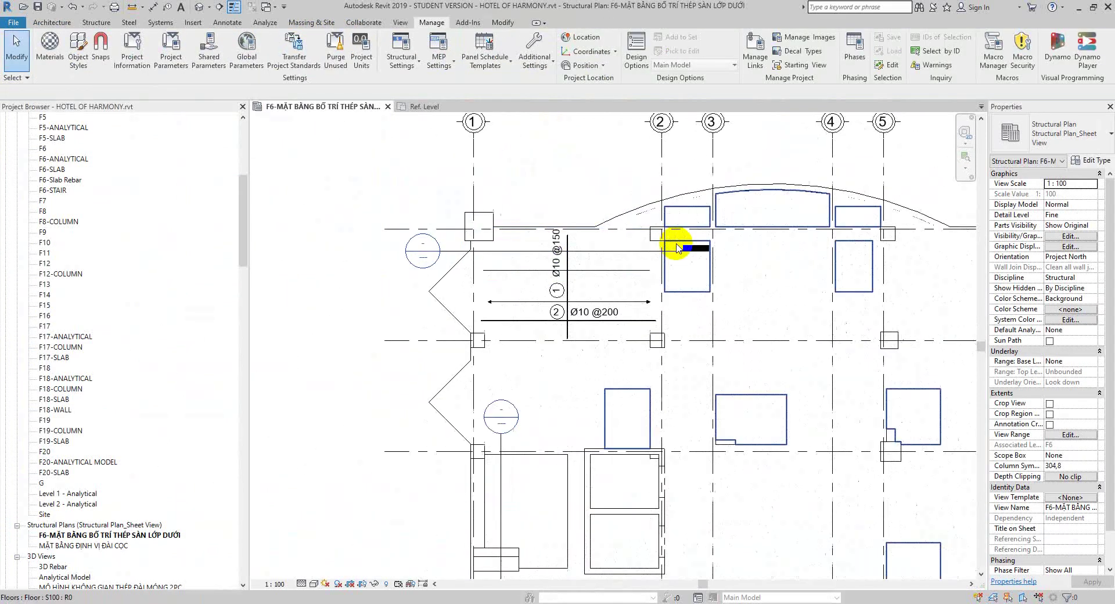
pyautogui.scroll(2, 573, 208)
pyautogui.scroll(2, 567, 212)
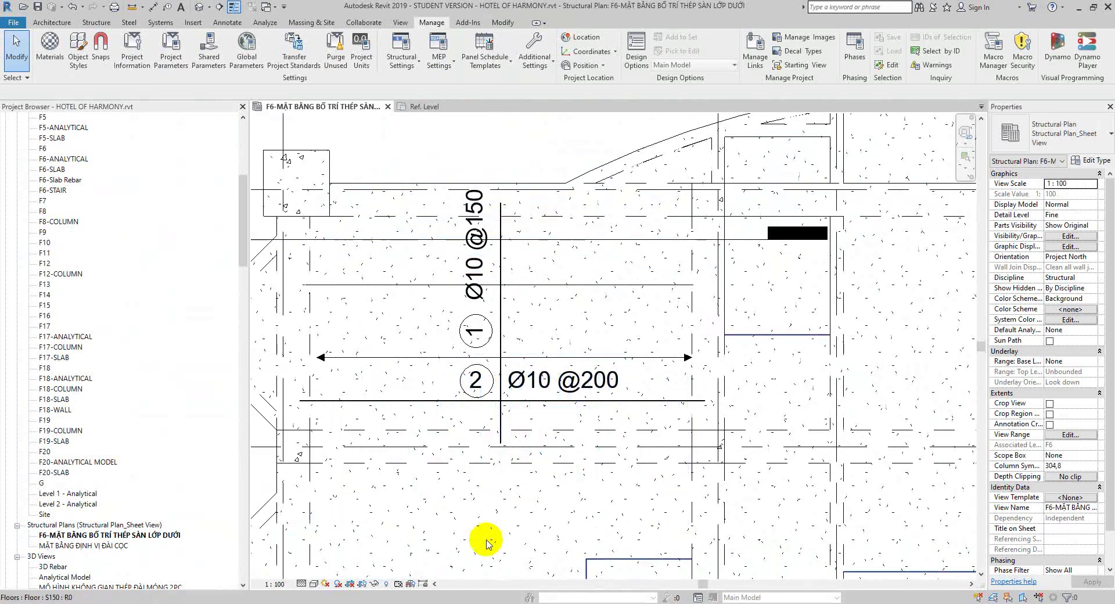
pyautogui.click(542, 285)
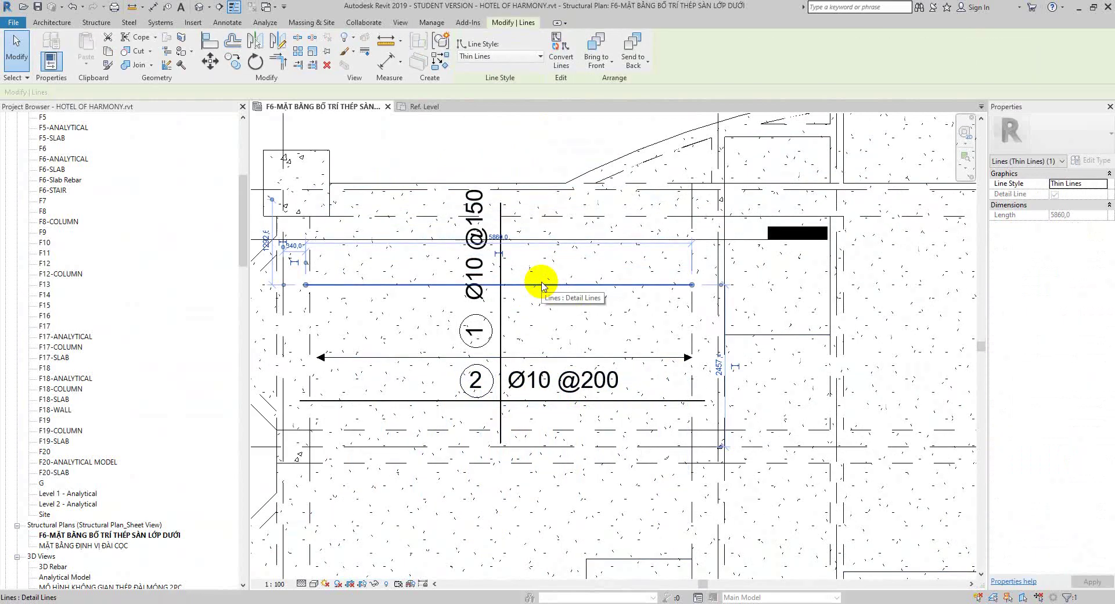
pyautogui.press('Delete')
pyautogui.scroll(-3, 573, 416)
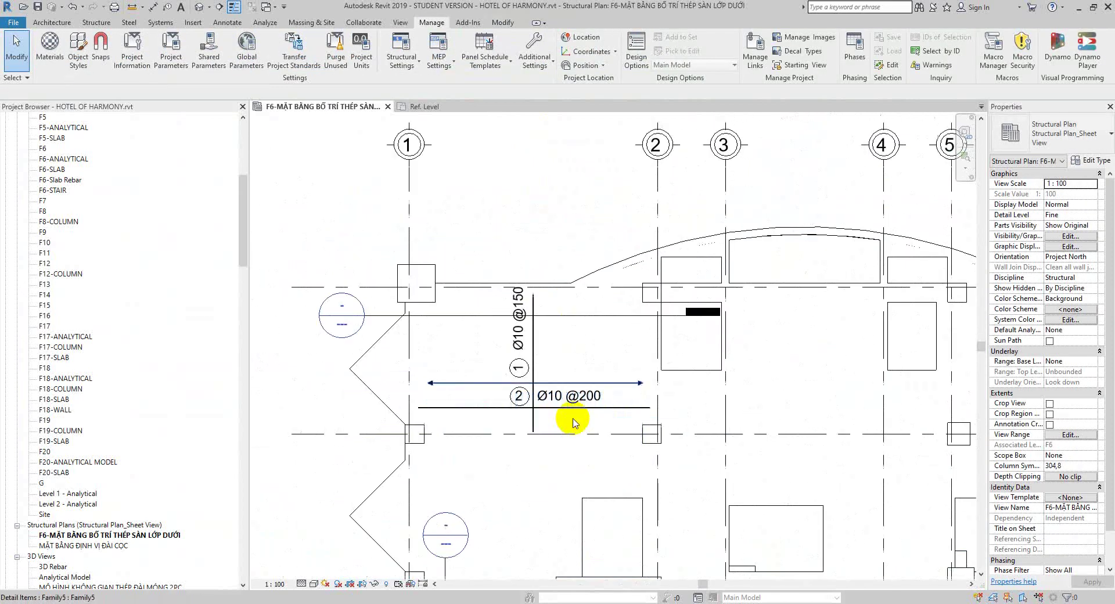
pyautogui.scroll(2, 520, 450)
pyautogui.scroll(2, 527, 444)
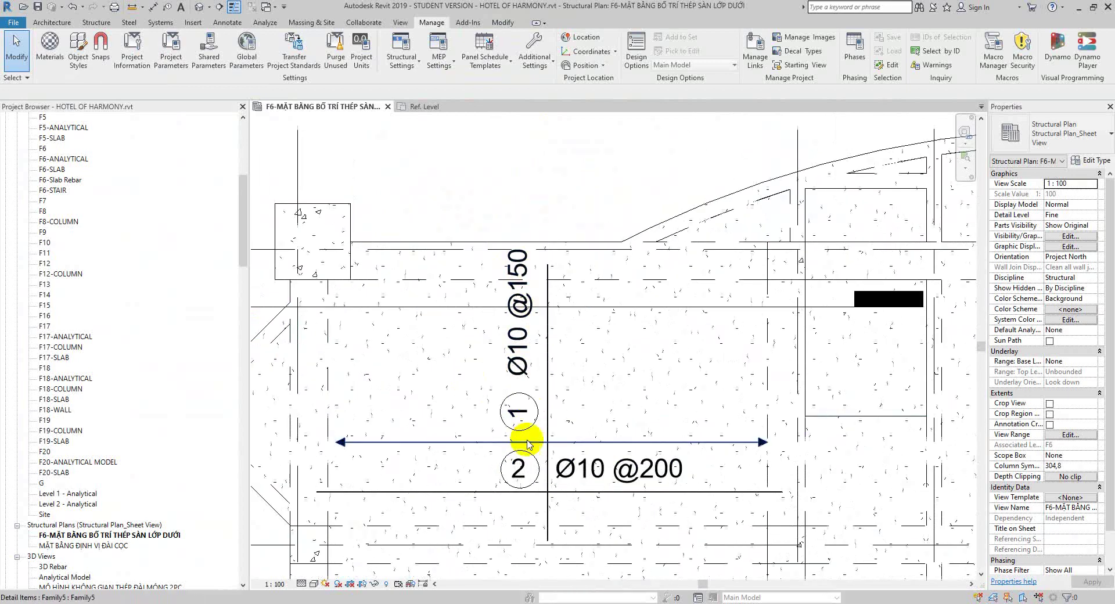
pyautogui.click(547, 411)
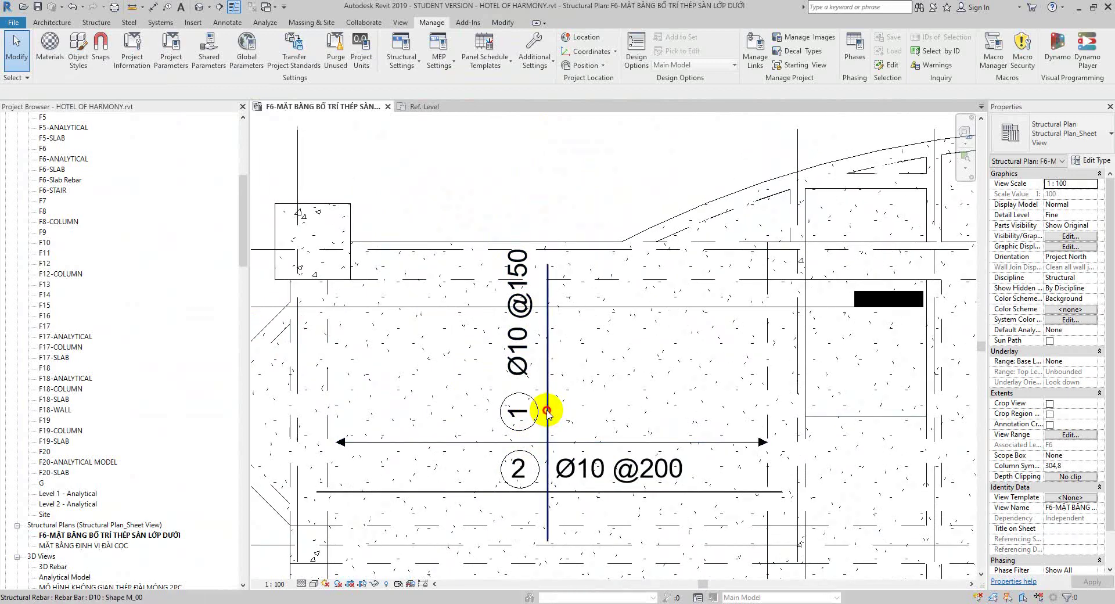
pyautogui.click(1075, 137)
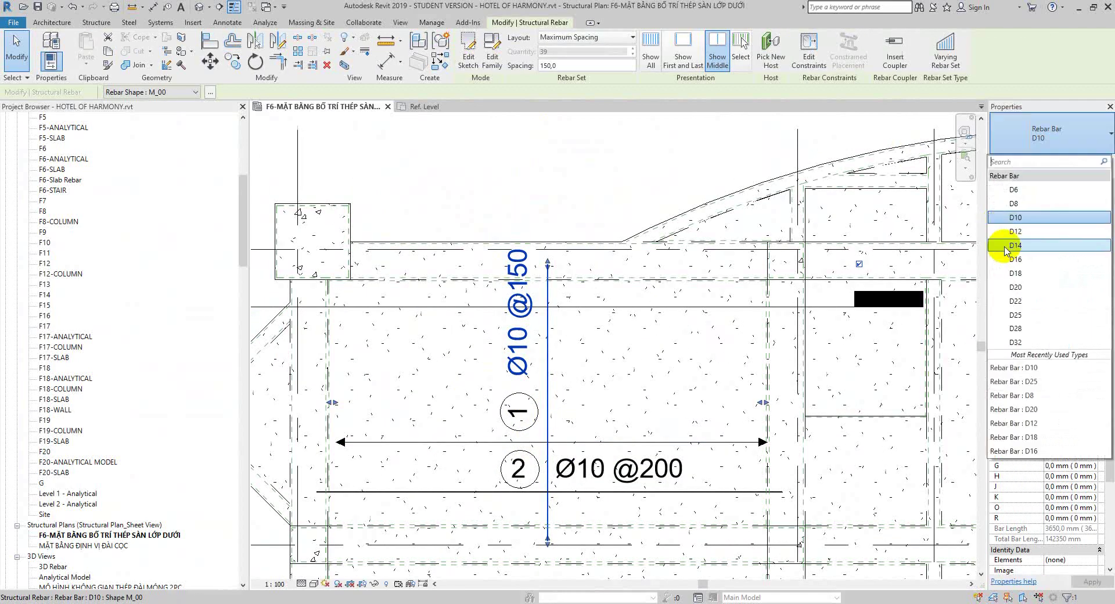
pyautogui.click(1020, 232)
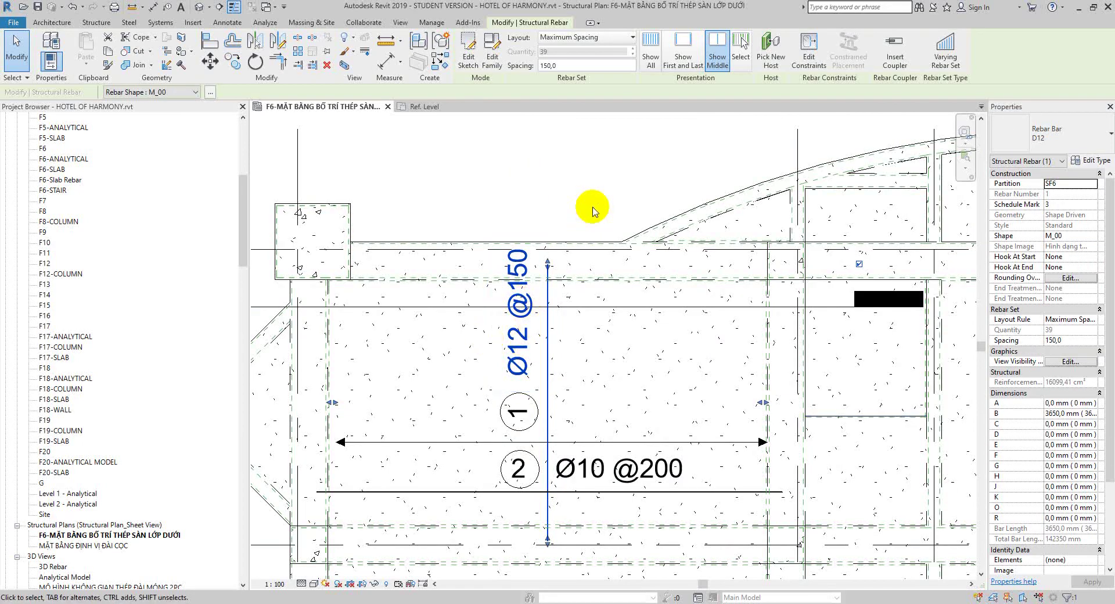
pyautogui.hotkey('ctrl', 'z')
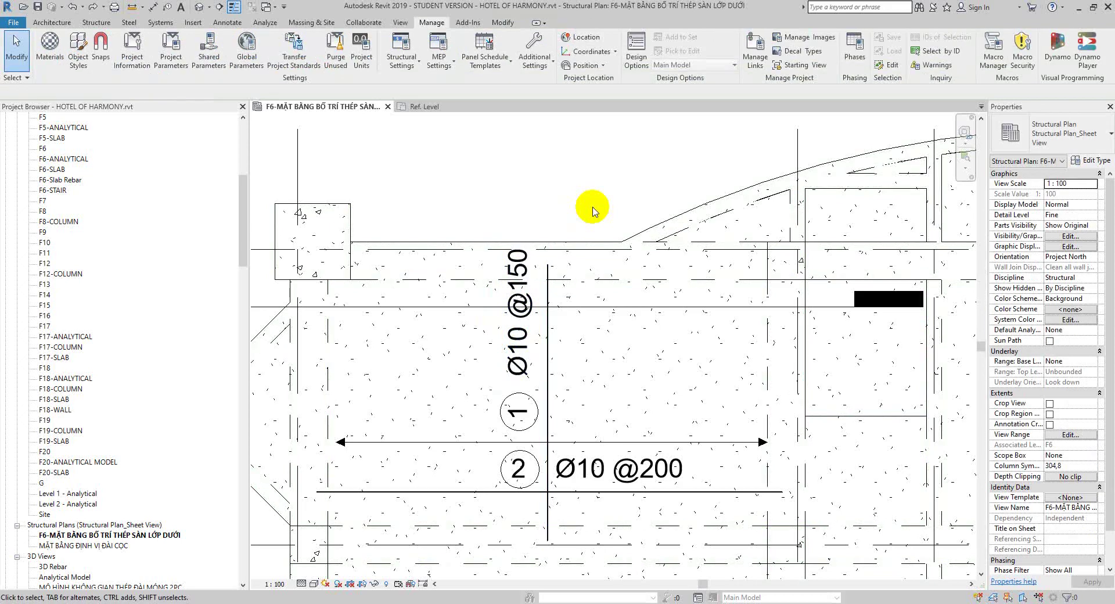
pyautogui.scroll(3, 517, 529)
pyautogui.scroll(4, 528, 526)
pyautogui.scroll(-6, 588, 481)
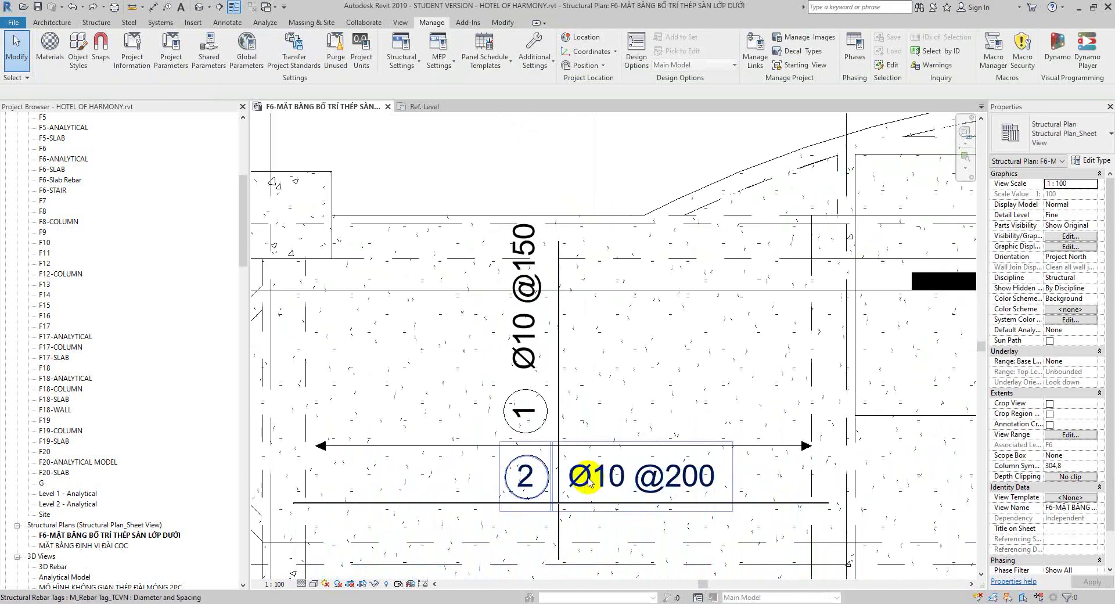
# - In the Ref. Level view, dimension the three vertical reference planes, then delete that dimension string
pyautogui.click(430, 108)
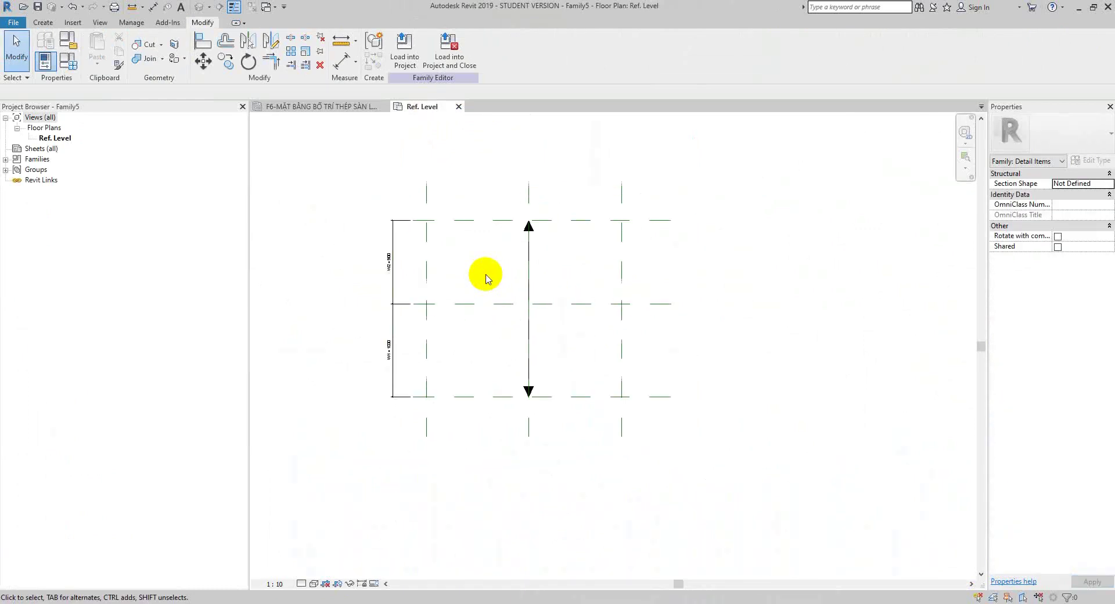
pyautogui.scroll(-1, 480, 326)
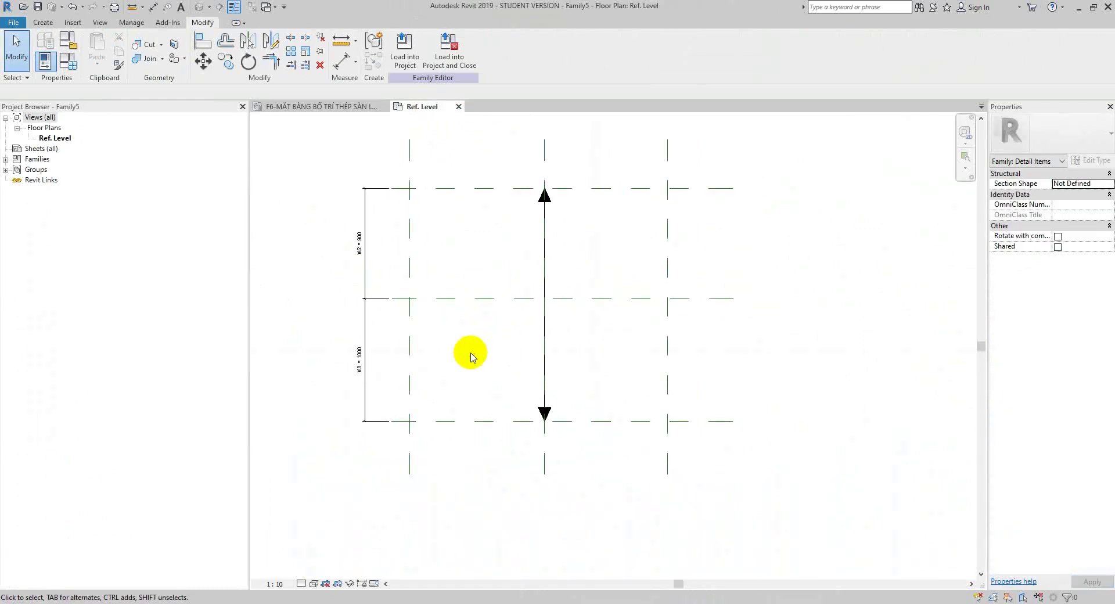
pyautogui.press('d')
pyautogui.press('i')
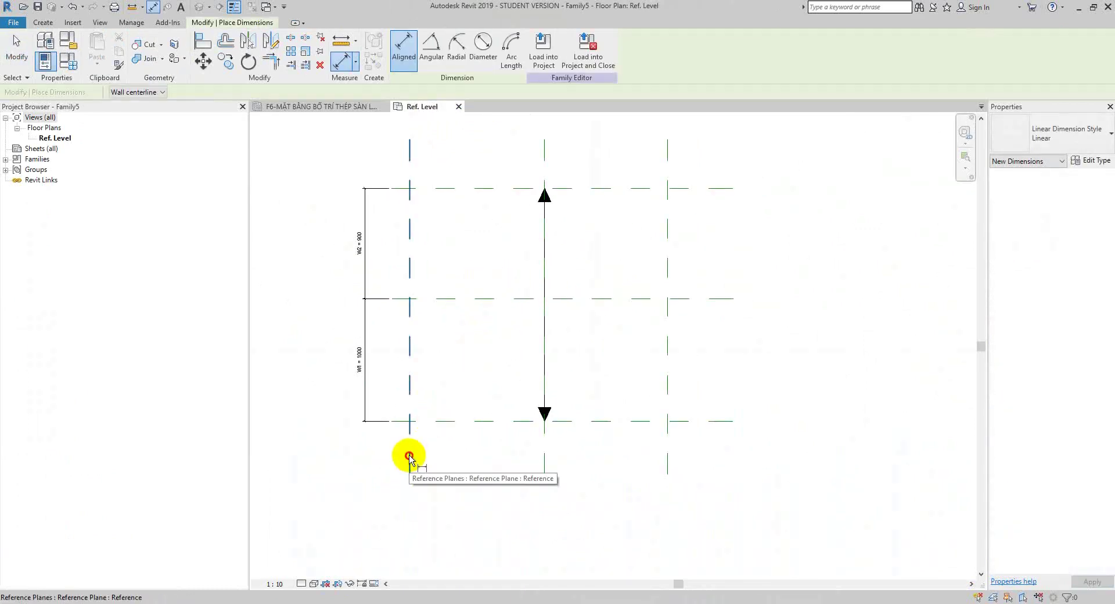
pyautogui.click(410, 455)
pyautogui.click(545, 455)
pyautogui.click(667, 450)
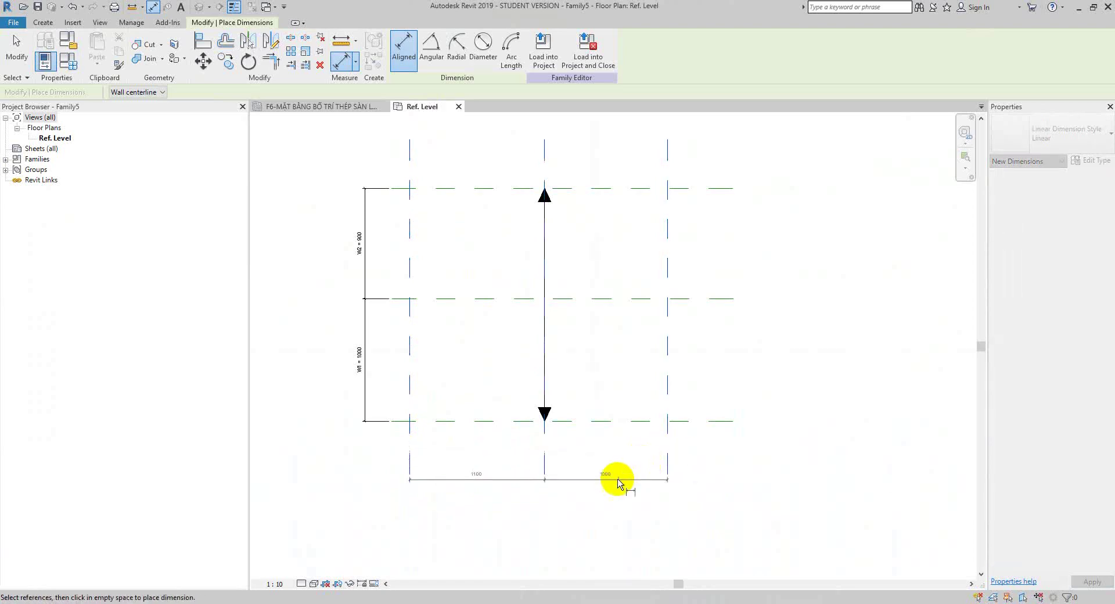
pyautogui.click(605, 460)
pyautogui.press('Escape')
pyautogui.press('Escape')
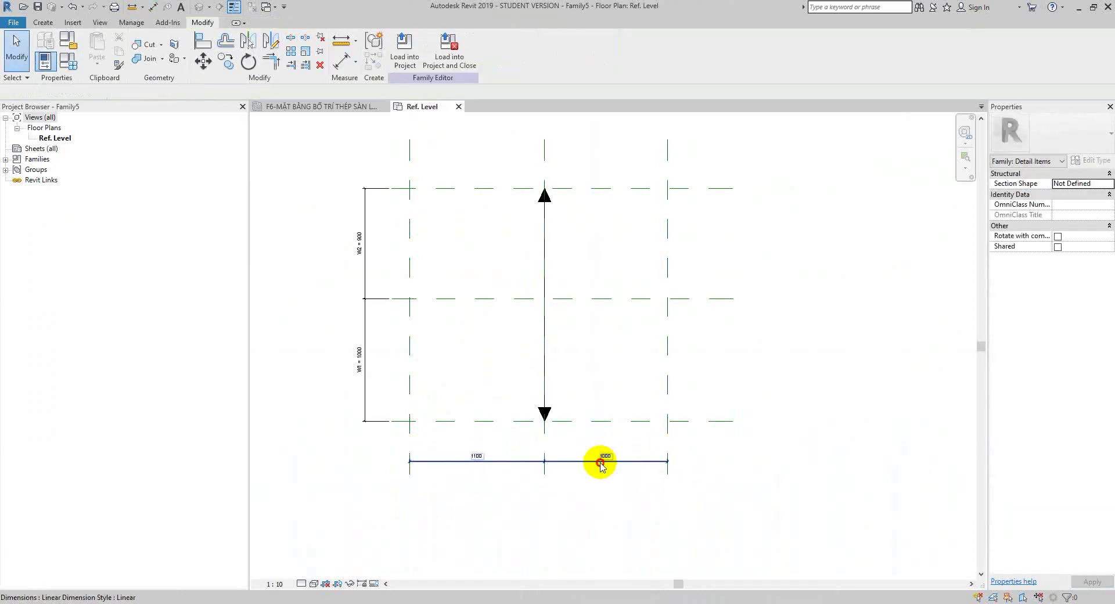
pyautogui.press('Delete')
# - Redimension the three vertical planes as a chain of 1100 and 1000 spans
pyautogui.press('d')
pyautogui.press('i')
pyautogui.click(409, 452)
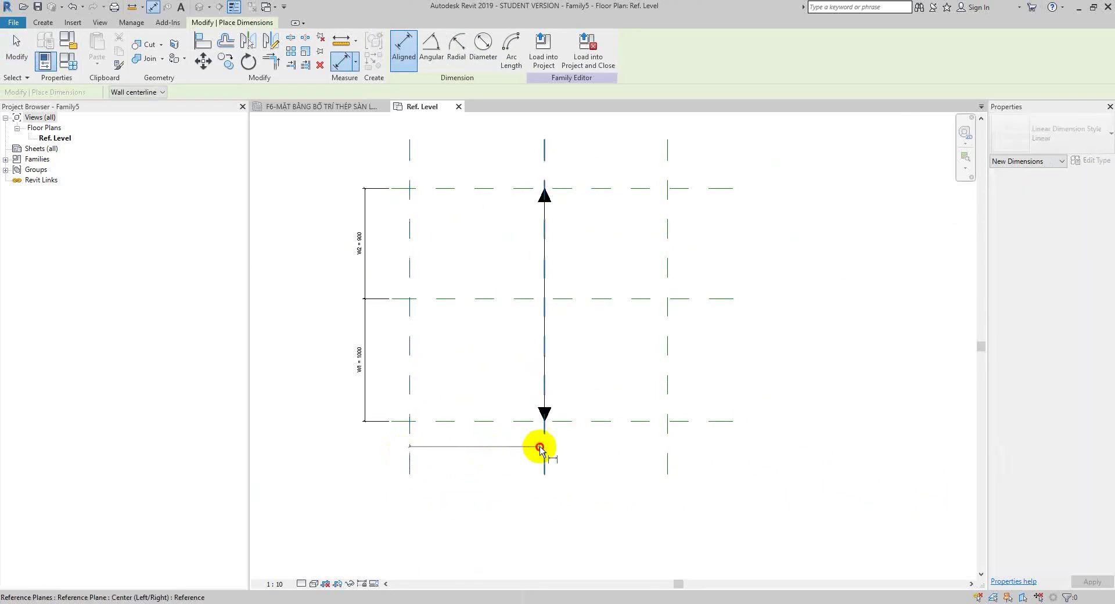
pyautogui.click(544, 450)
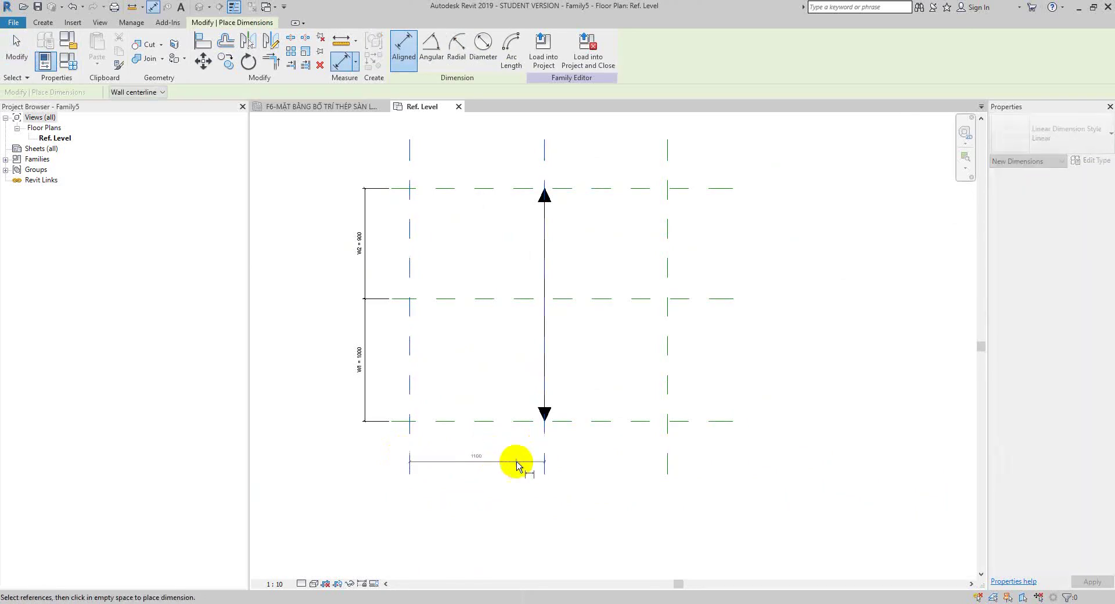
pyautogui.click(666, 444)
pyautogui.click(616, 463)
pyautogui.press('Escape')
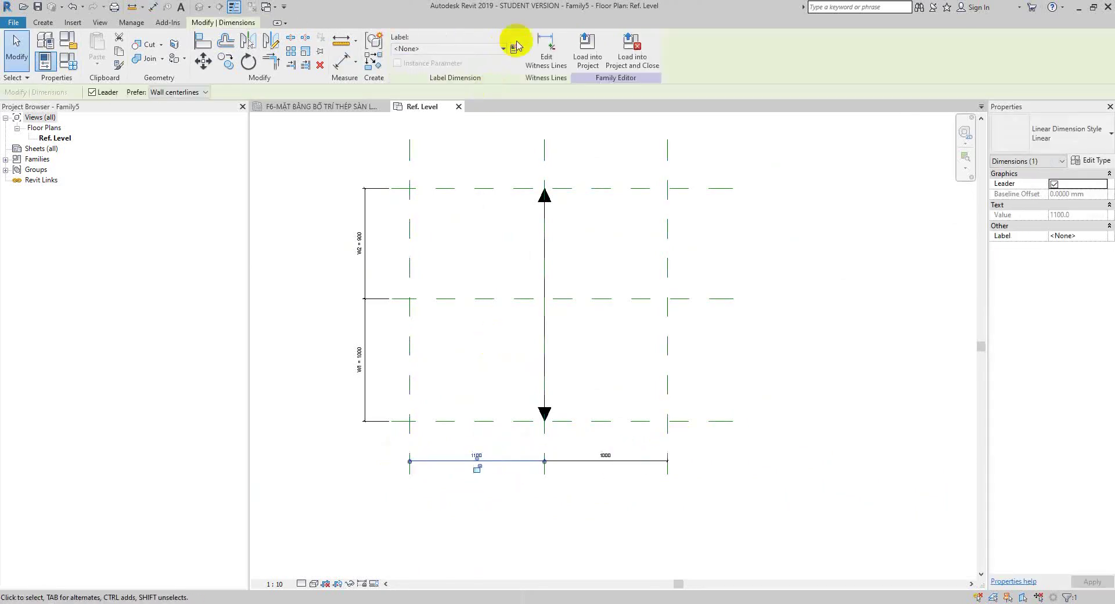
# - Label the 1100 span as instance parameter L1 and the 1000 span as instance parameter L2
pyautogui.click(514, 49)
pyautogui.write('L')
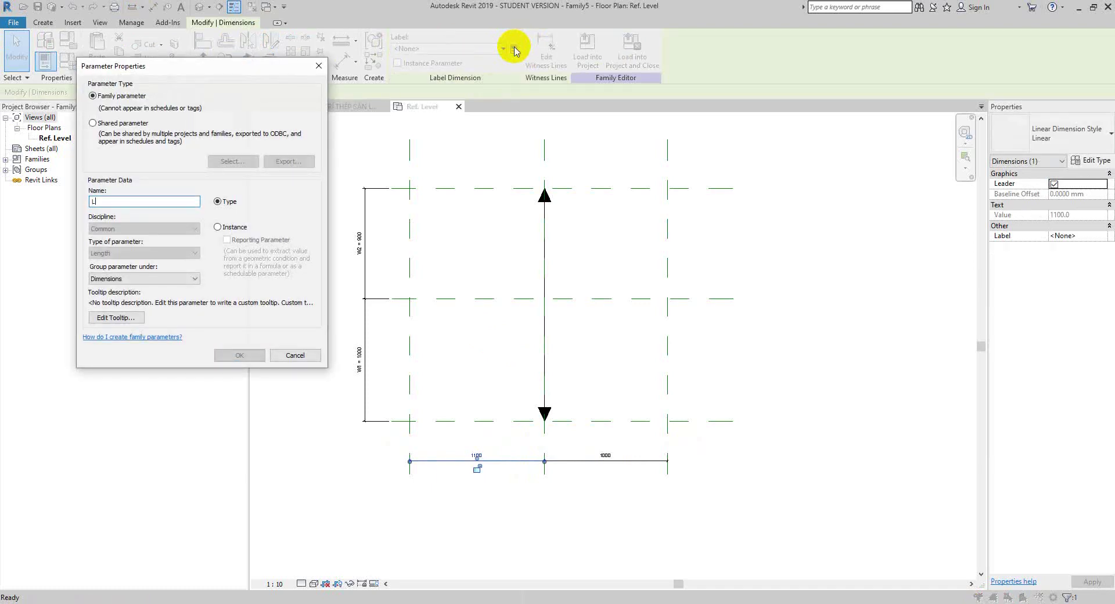
pyautogui.write('1')
pyautogui.click(218, 228)
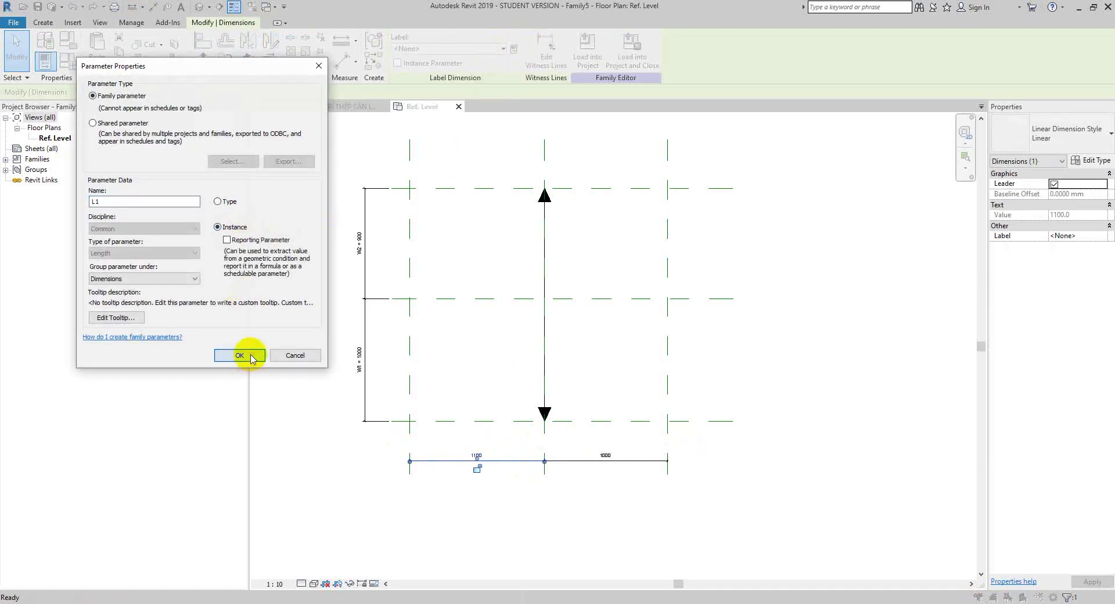
pyautogui.click(251, 356)
pyautogui.click(581, 462)
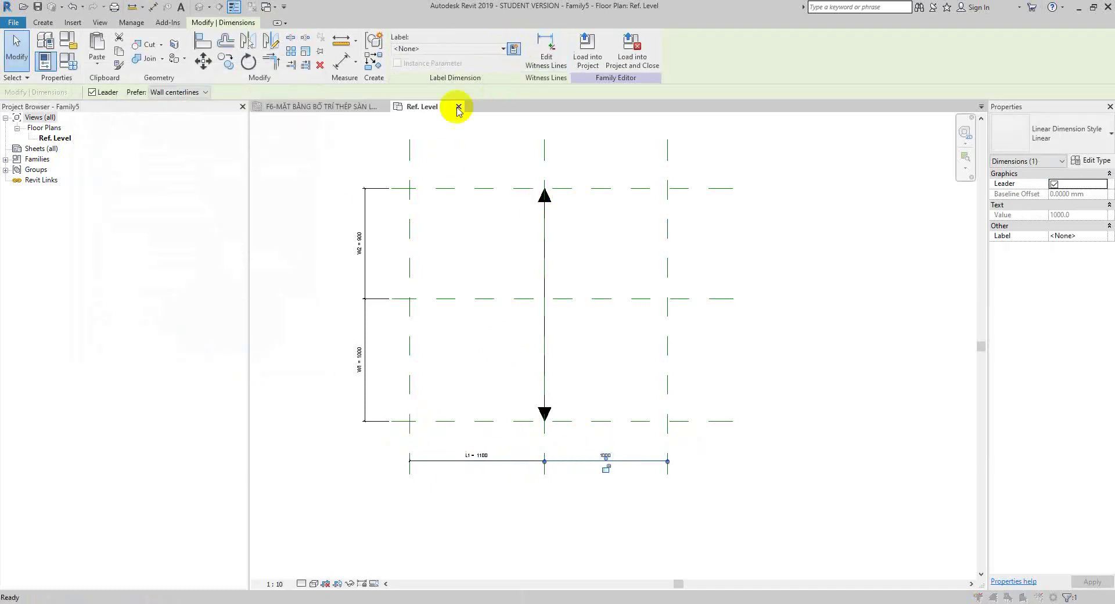
pyautogui.write('L2')
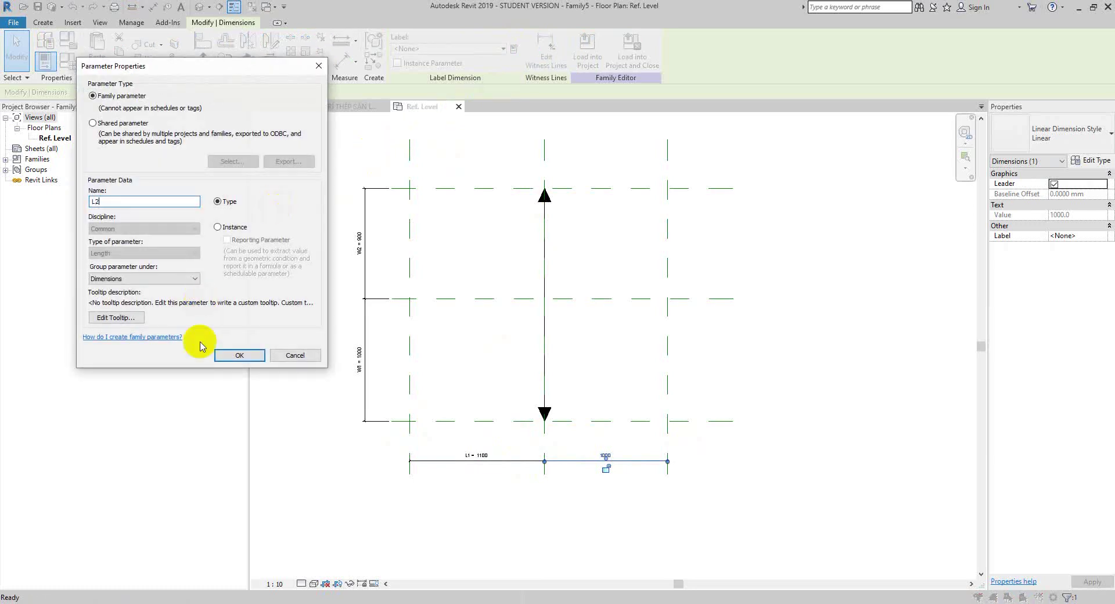
pyautogui.click(243, 227)
pyautogui.click(239, 356)
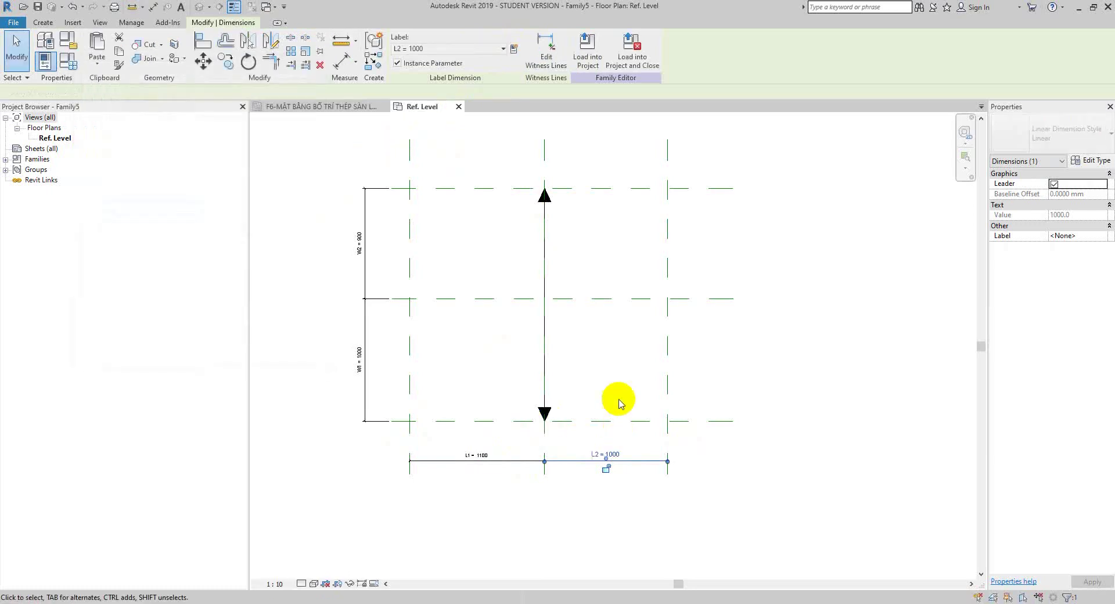
pyautogui.click(617, 387)
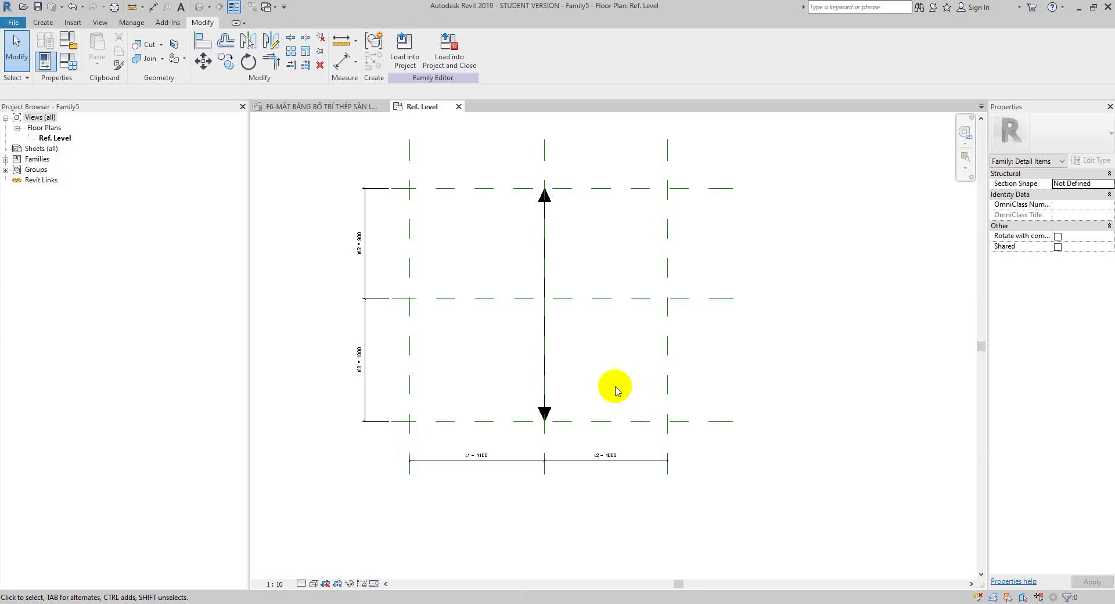
pyautogui.click(495, 300)
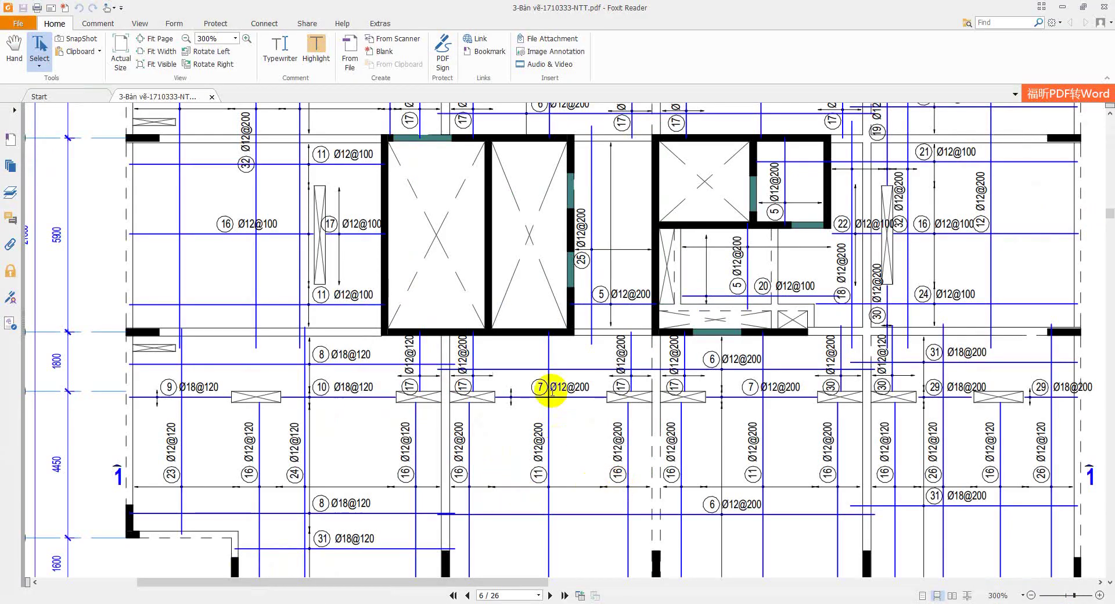
# - Scroll and pan across the page 6 slab rebar plan in Foxit Reader
pyautogui.scroll(-1, 538, 532)
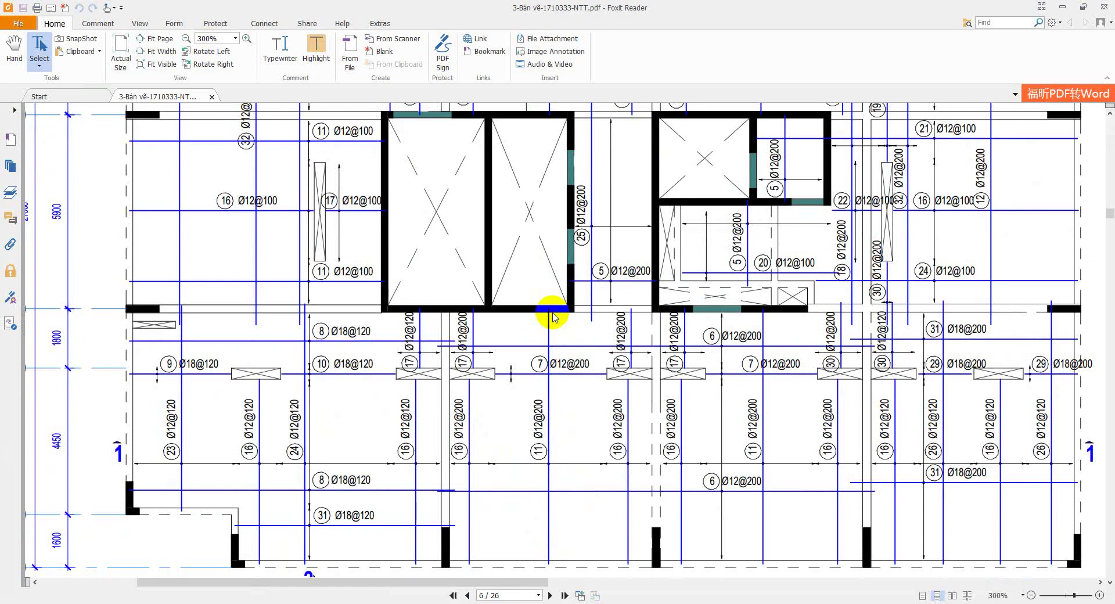
pyautogui.moveTo(491, 582); pyautogui.dragTo(845, 549)
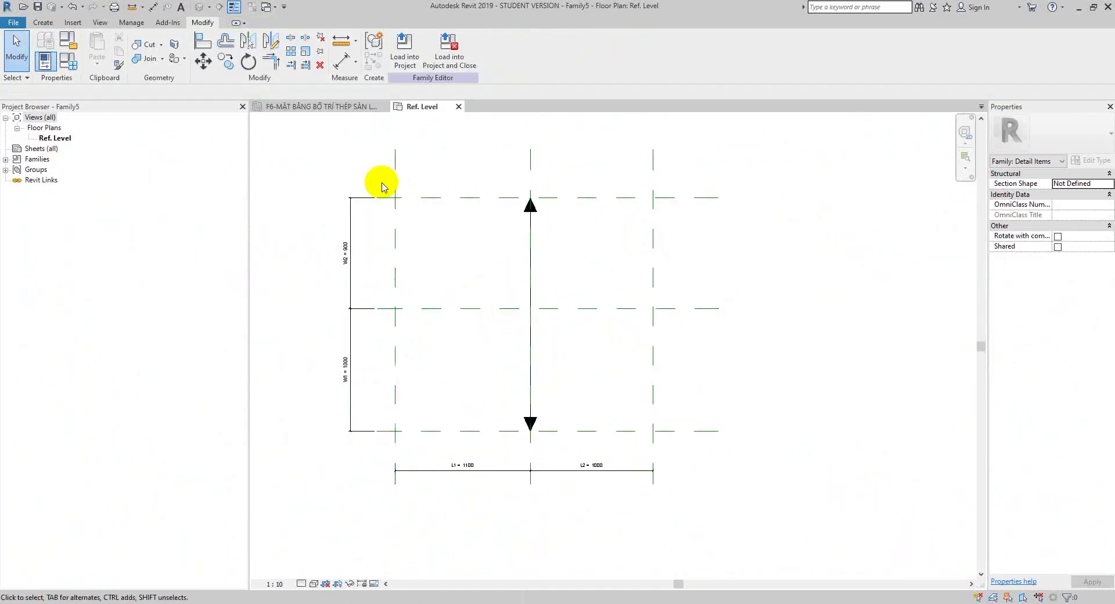
# - Draw a short horizontal reference plane at the left plane, 400 below centre
pyautogui.click(42, 22)
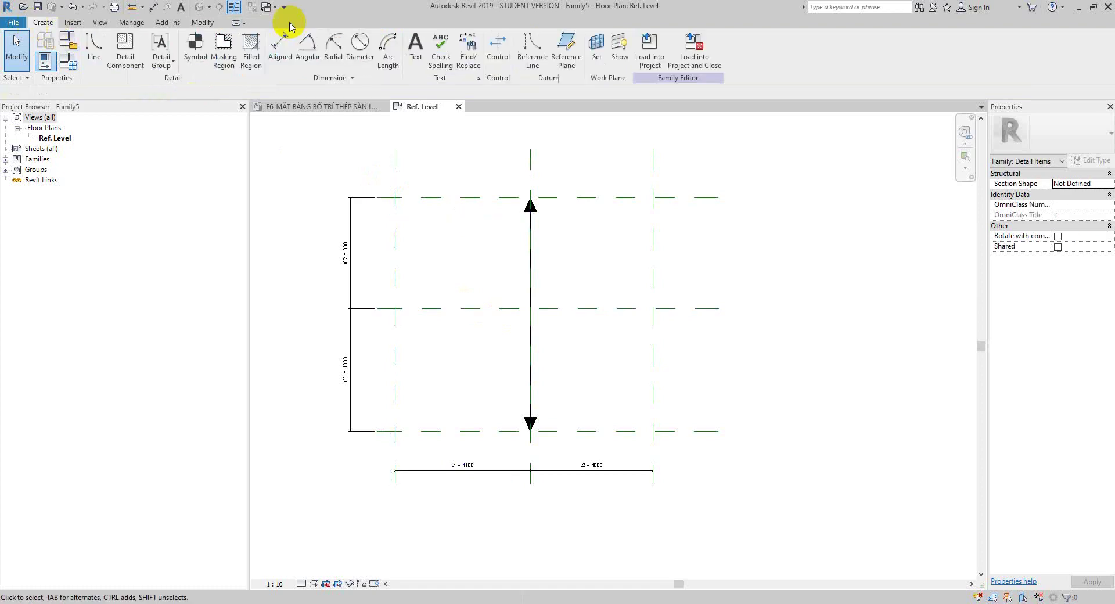
pyautogui.click(570, 50)
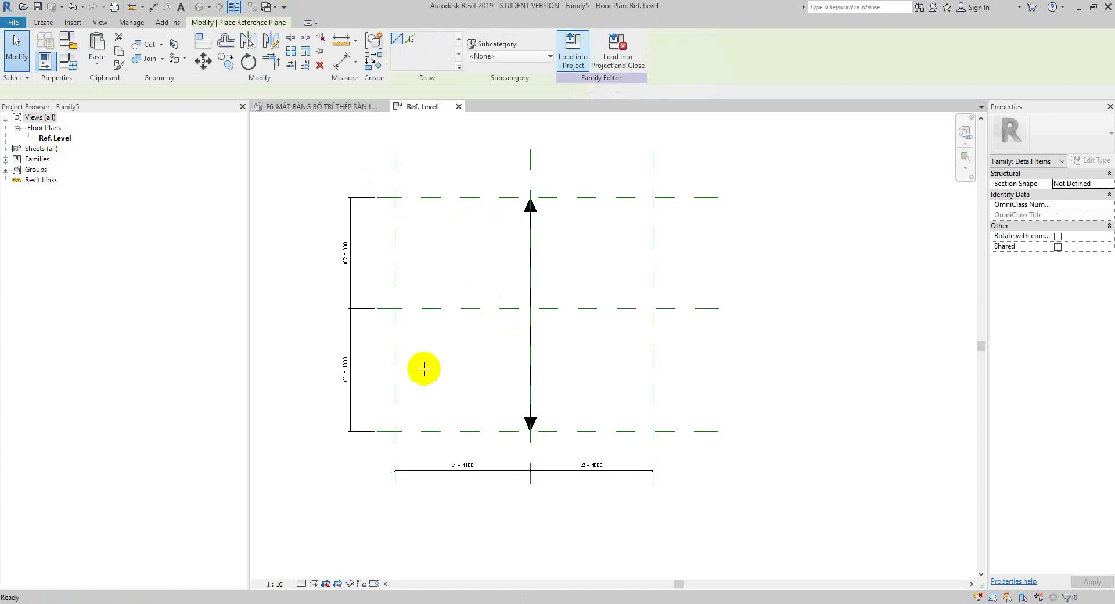
pyautogui.click(378, 357)
pyautogui.click(411, 357)
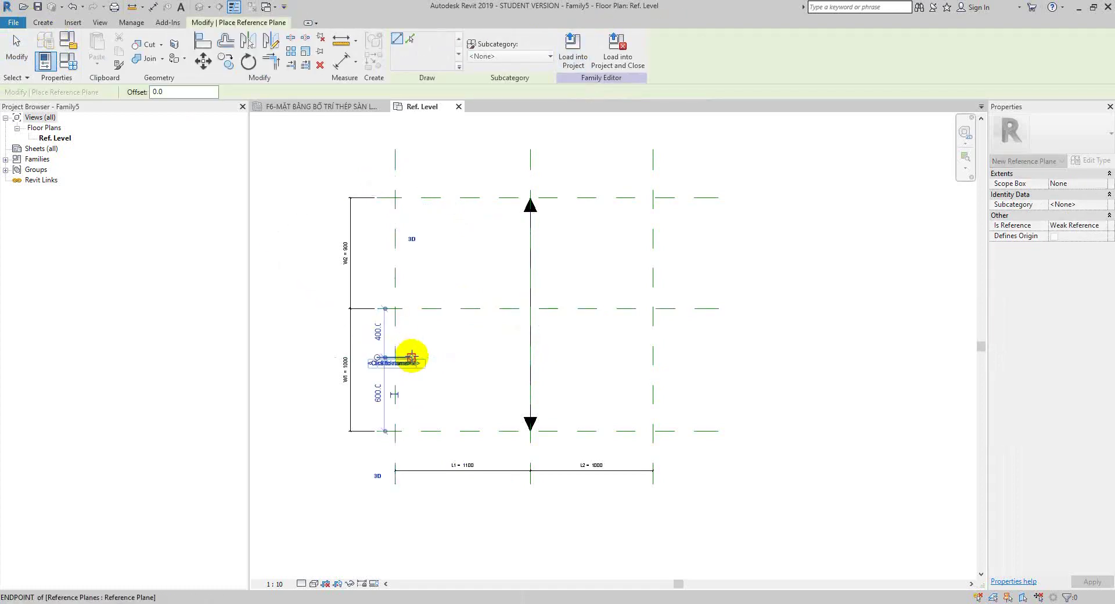
pyautogui.press('Escape')
pyautogui.press('Escape')
pyautogui.click(405, 357)
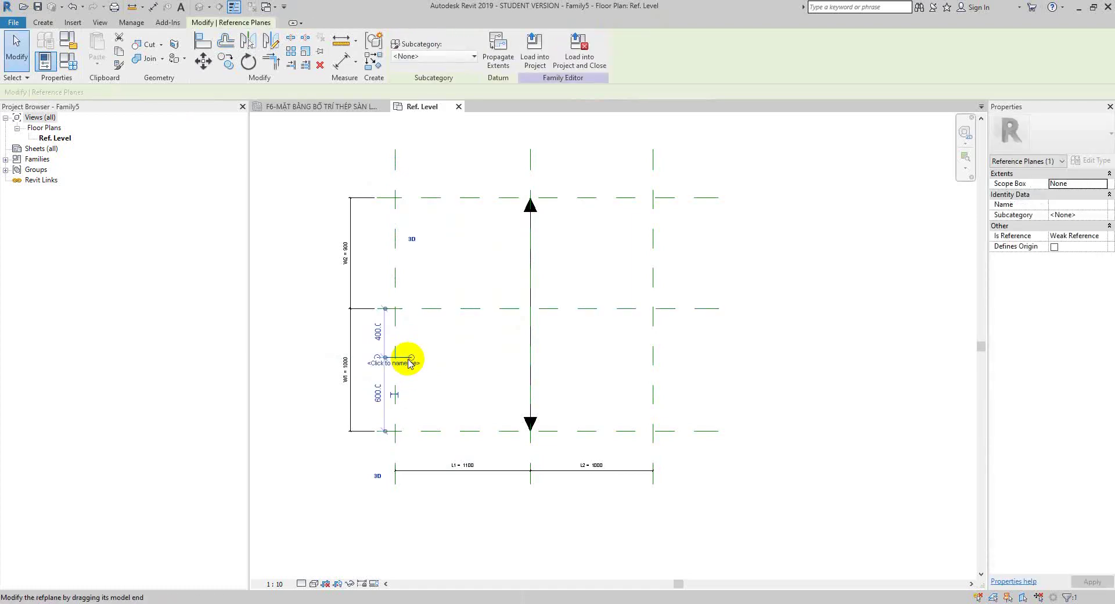
pyautogui.press('Escape')
# - Draw a matching short reference plane at the right plane using RP, then recentre the view
pyautogui.press('r')
pyautogui.press('p')
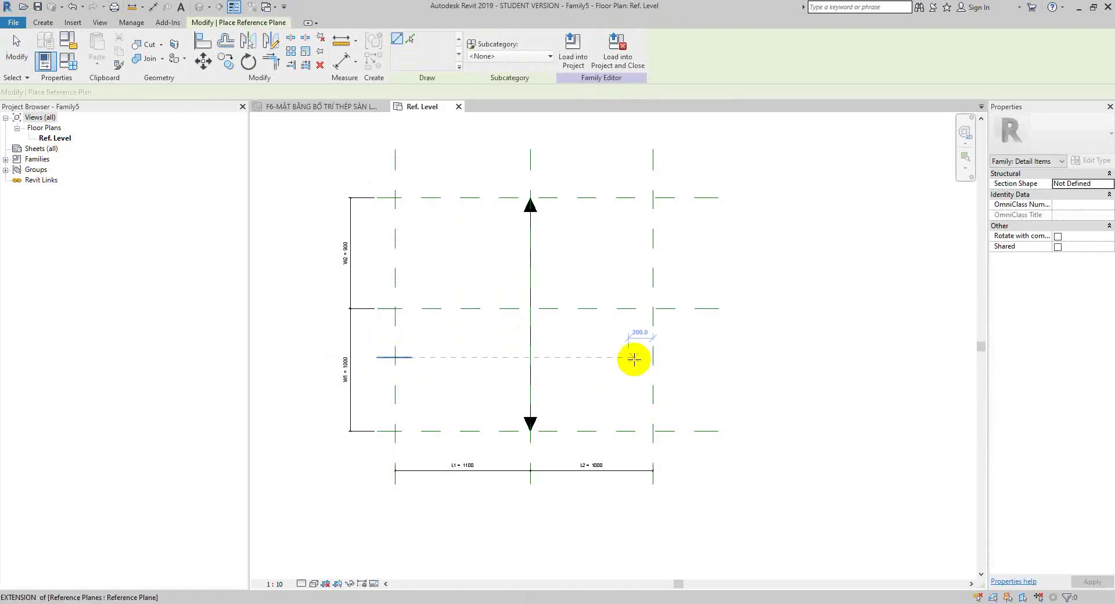
pyautogui.click(641, 357)
pyautogui.click(668, 357)
pyautogui.press('Escape')
pyautogui.press('Escape')
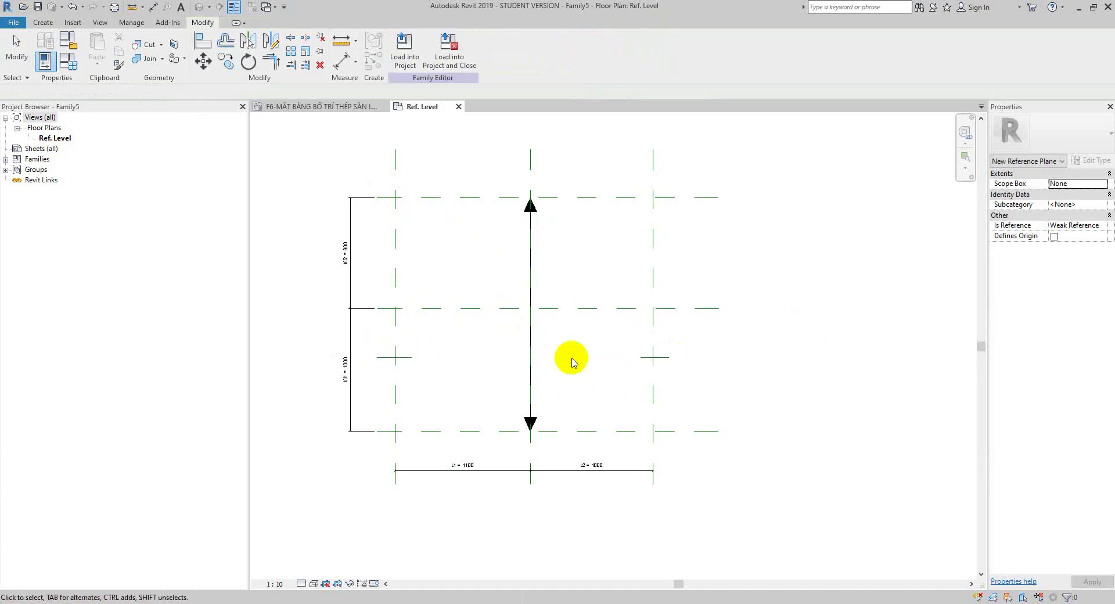
pyautogui.click(648, 357)
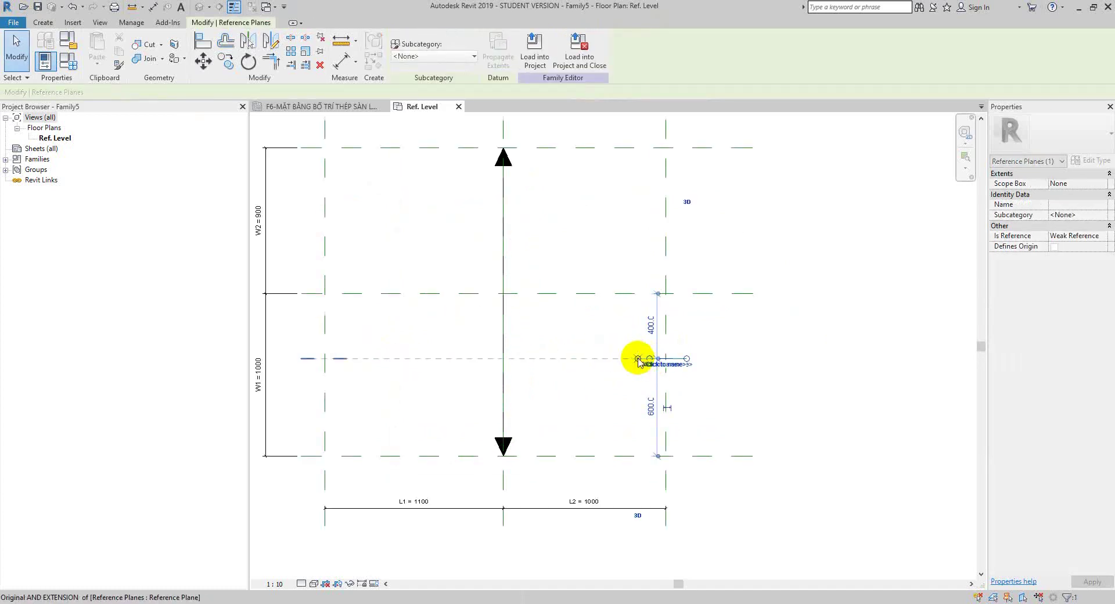
pyautogui.scroll(2, 633, 357)
pyautogui.press('Escape')
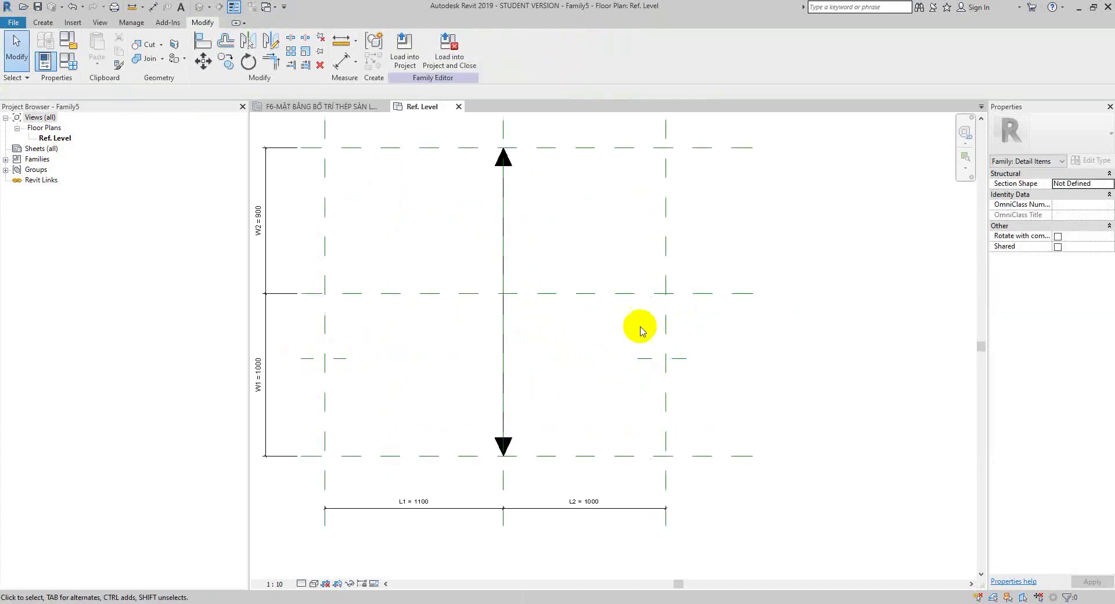
pyautogui.scroll(-2, 438, 340)
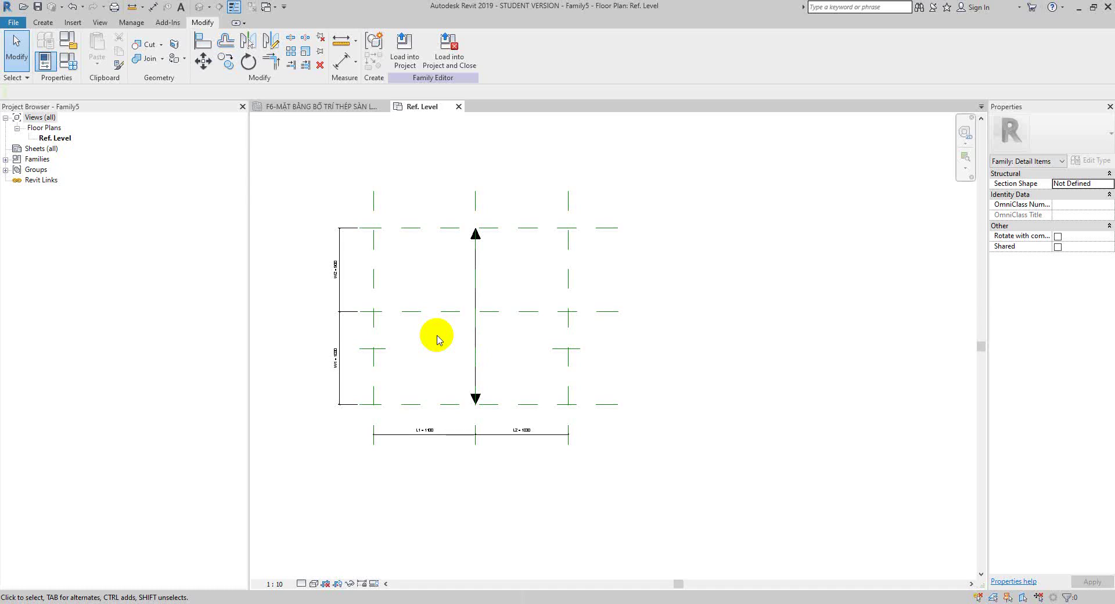
pyautogui.scroll(1, 437, 340)
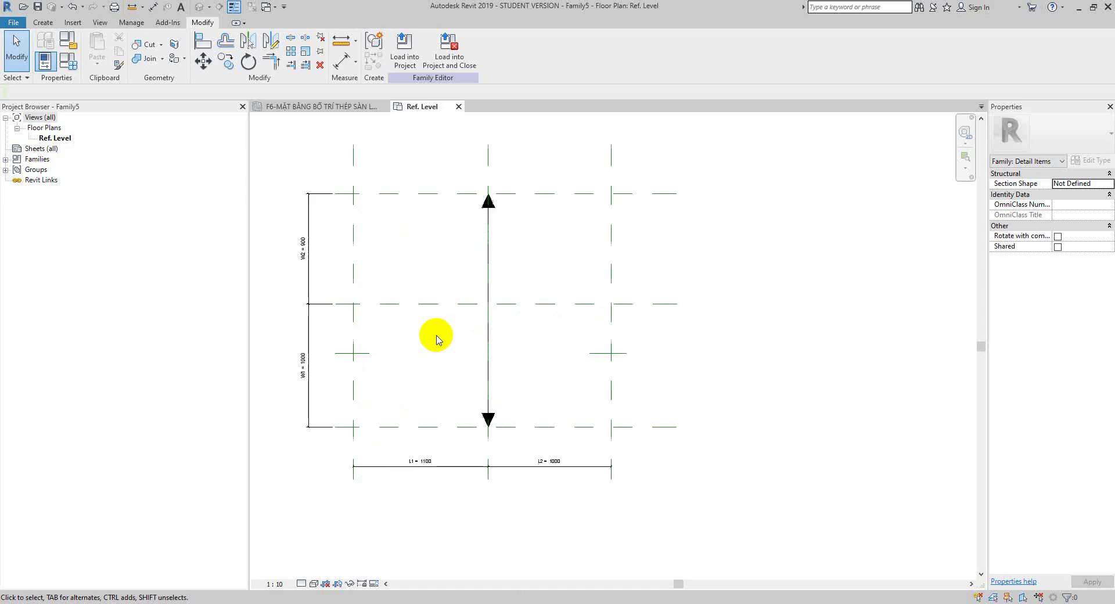
pyautogui.moveTo(437, 340); pyautogui.dragTo(488, 389, button='middle')
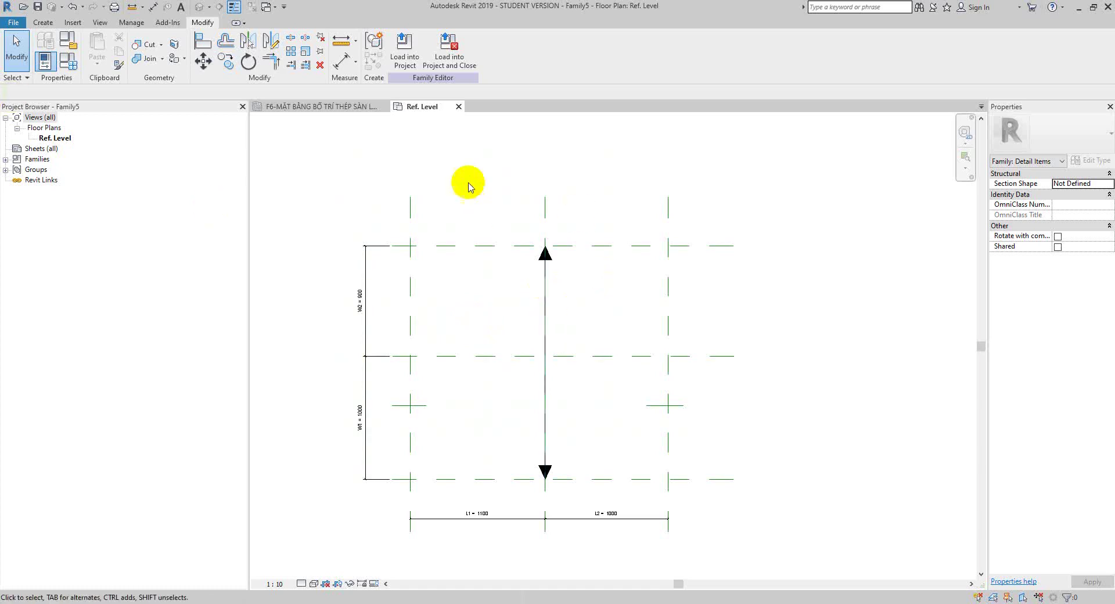
# - Start a detail line and check the family's existing line subcategory list
pyautogui.click(43, 22)
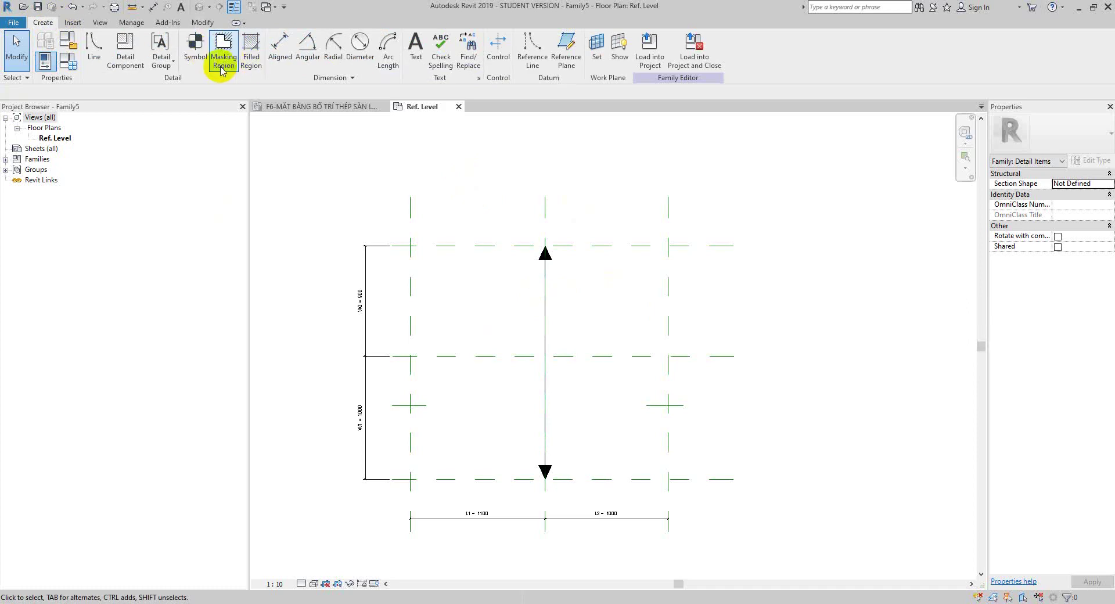
pyautogui.click(93, 50)
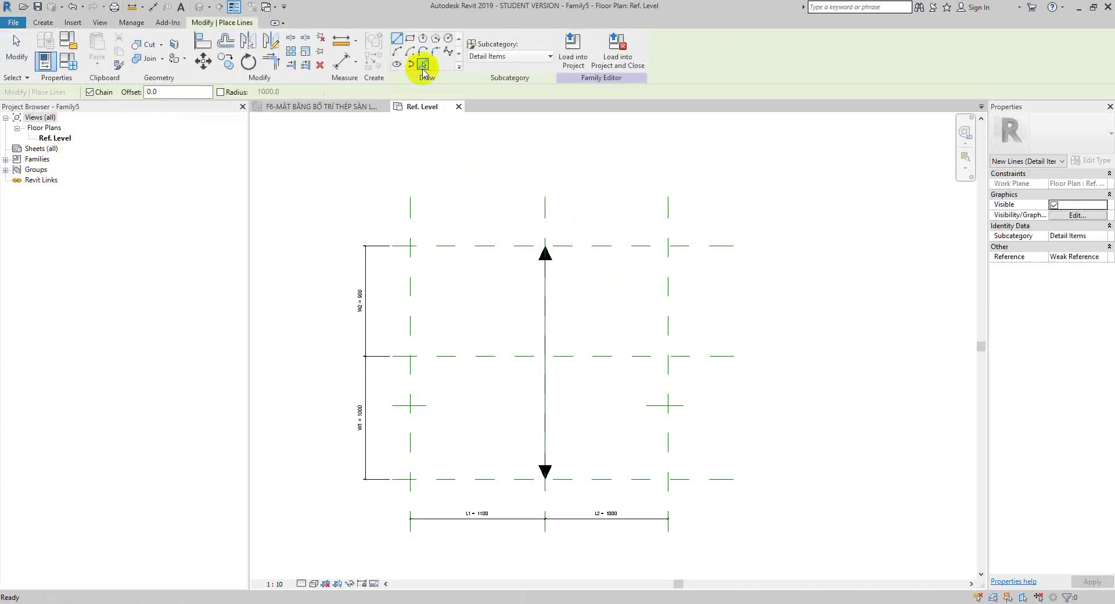
pyautogui.click(505, 63)
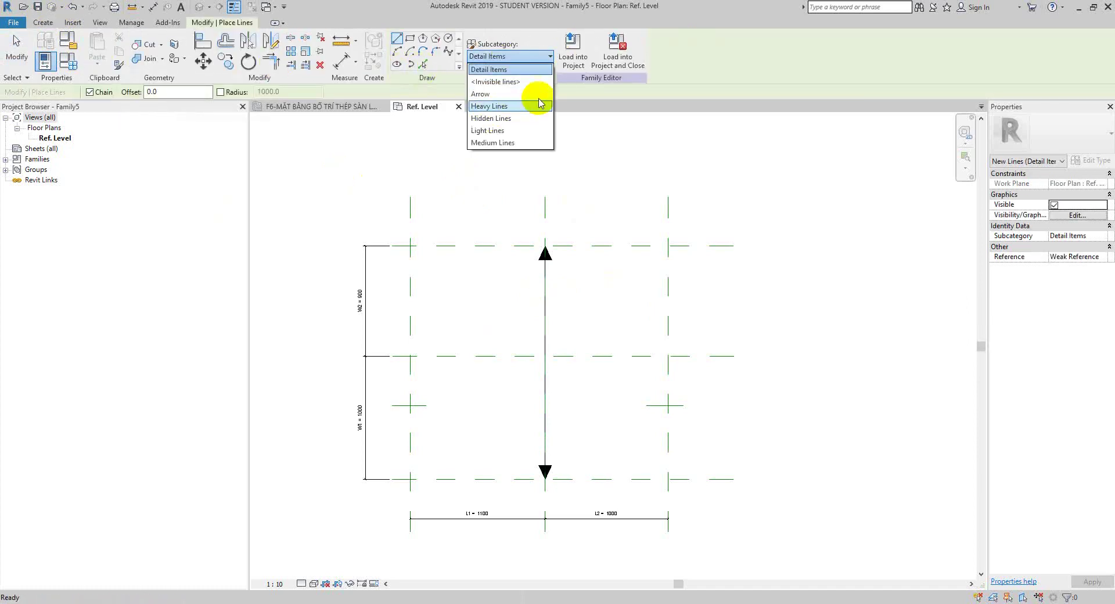
pyautogui.click(72, 22)
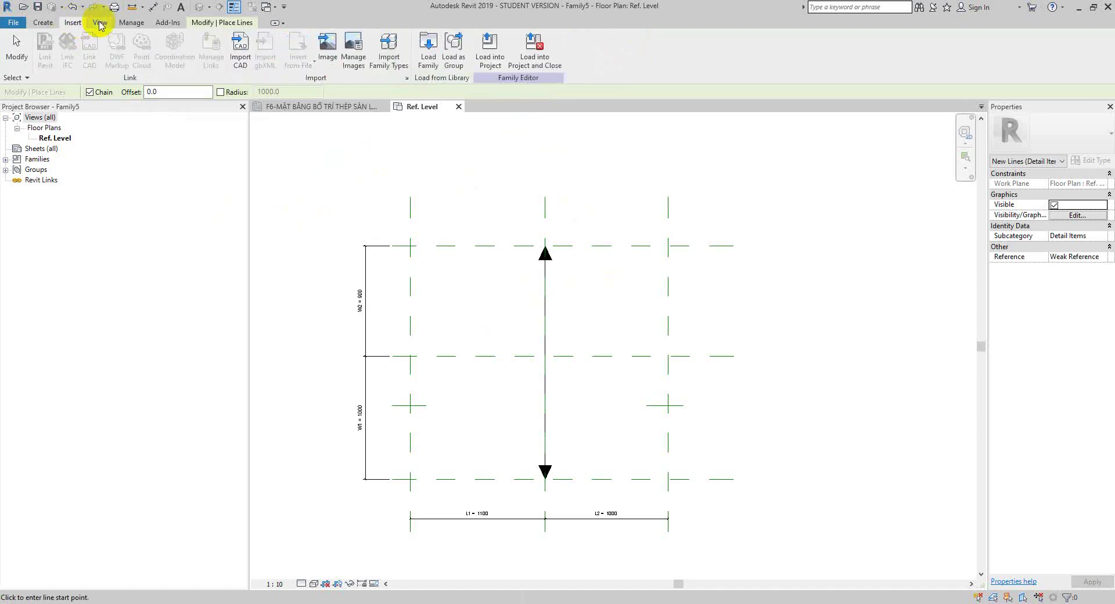
# - In Object Styles, create a new subcategory named Rebar under Detail Items and accept
pyautogui.click(133, 22)
pyautogui.click(76, 46)
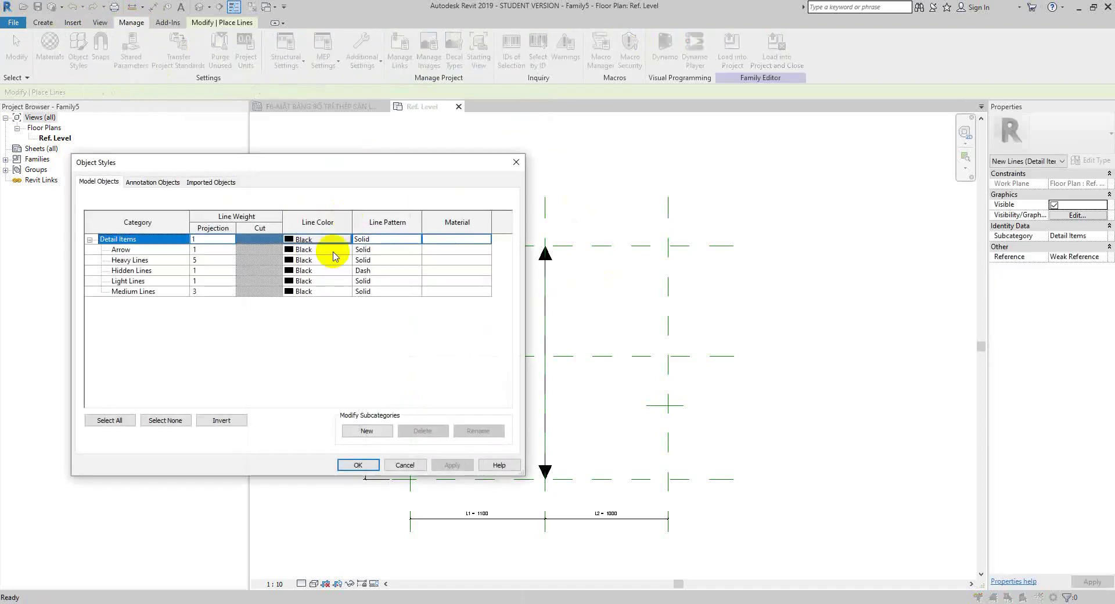
pyautogui.click(120, 249)
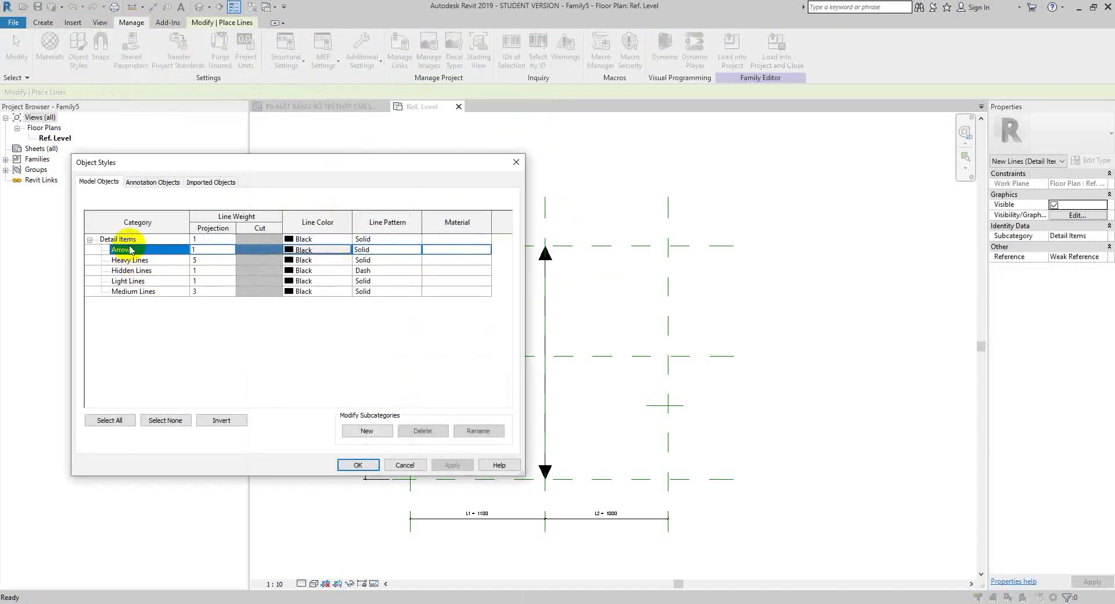
pyautogui.click(354, 430)
pyautogui.click(269, 305)
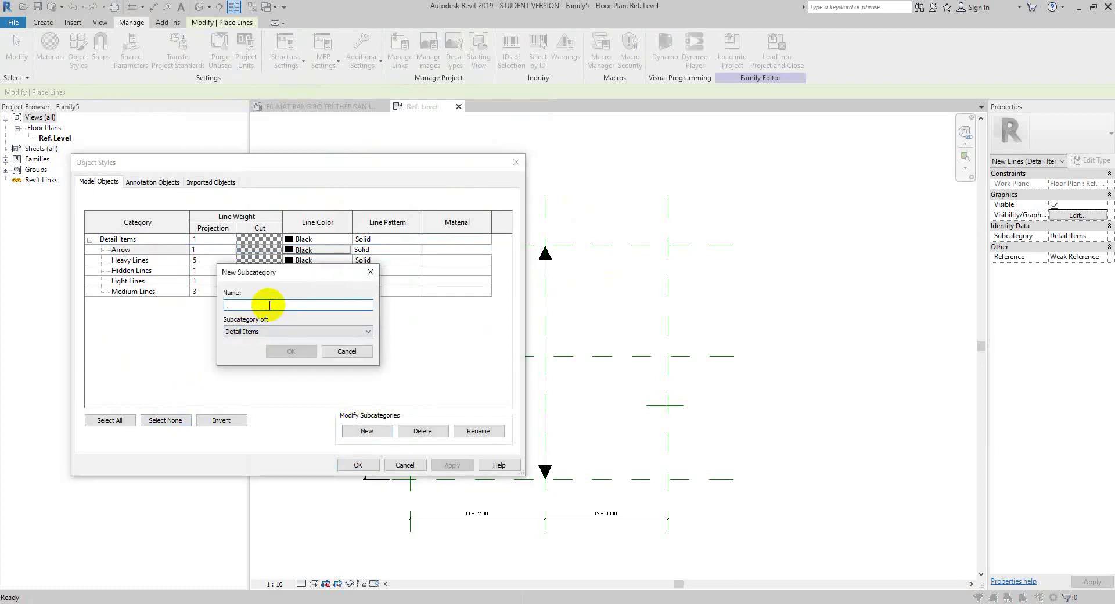
pyautogui.write('Rebar')
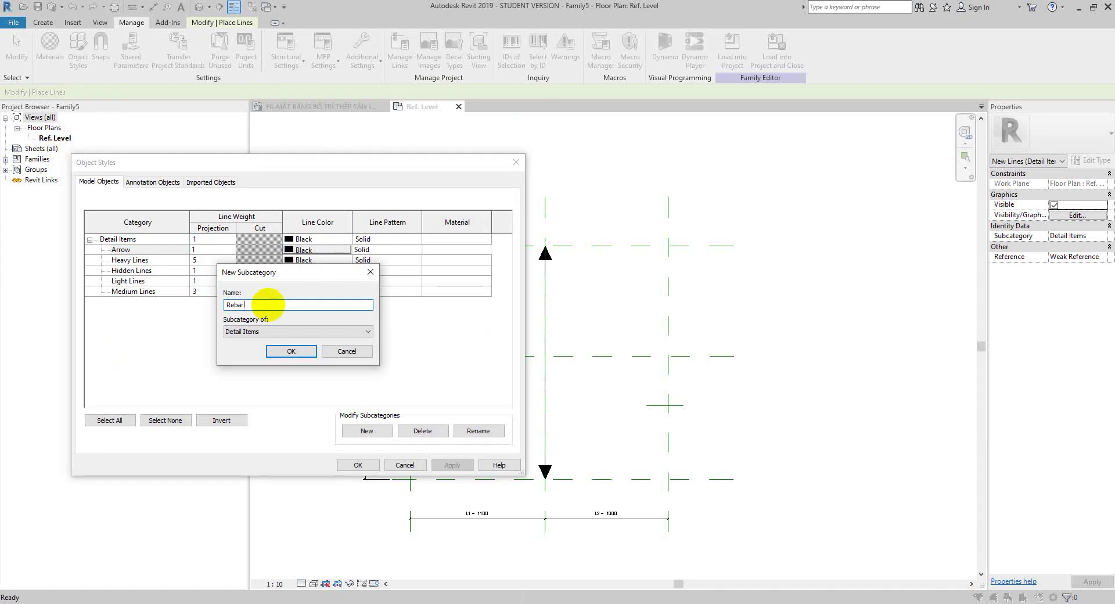
pyautogui.write('.')
pyautogui.click(291, 351)
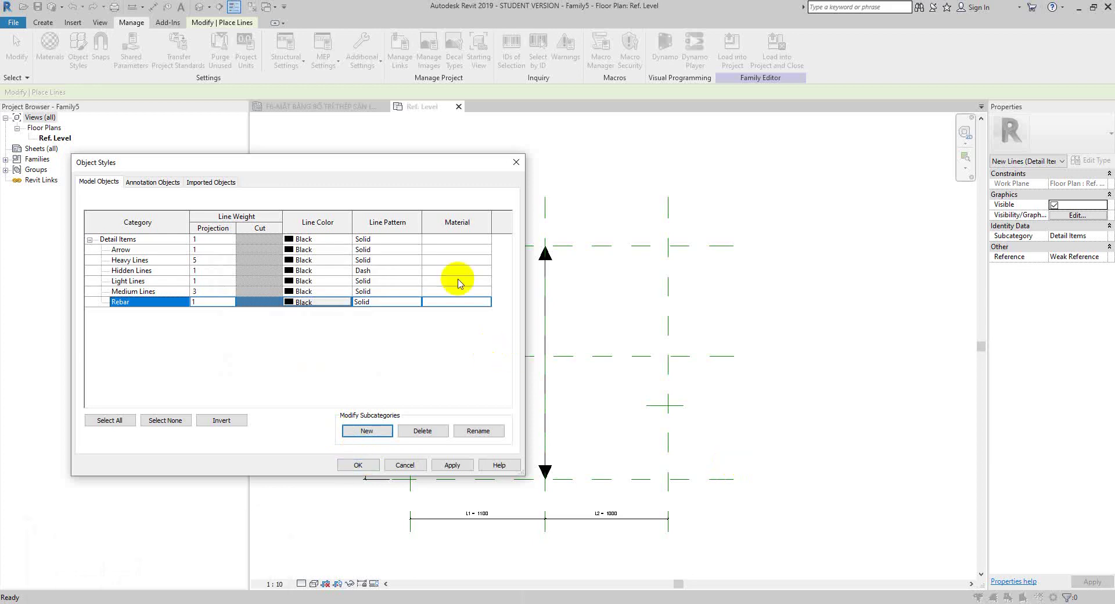
pyautogui.moveTo(370, 168); pyautogui.dragTo(374, 29)
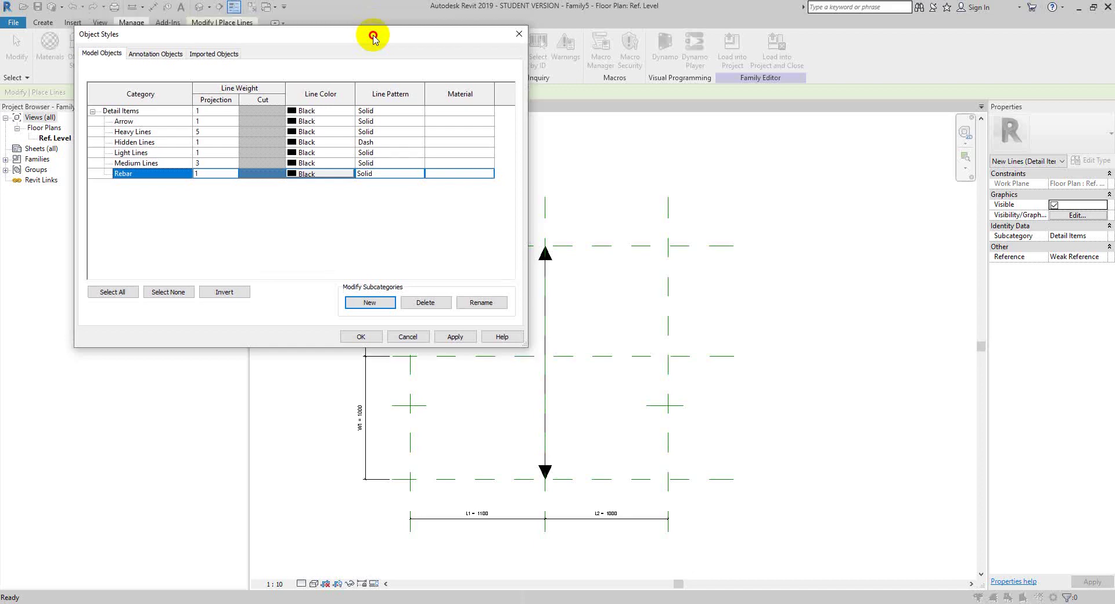
pyautogui.moveTo(374, 28); pyautogui.dragTo(344, 336)
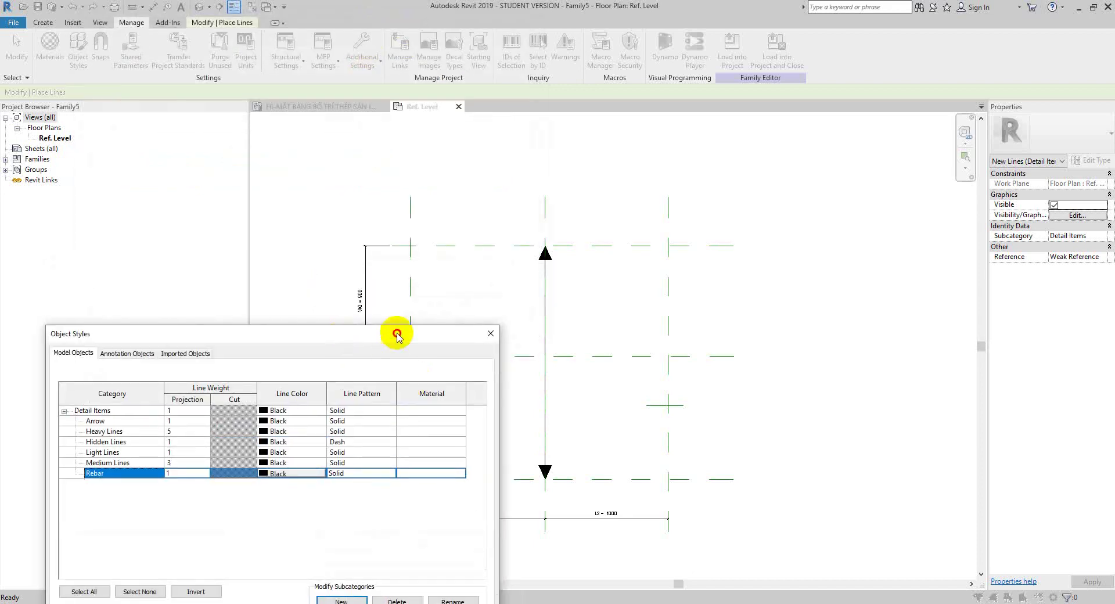
pyautogui.click(379, 502)
# - Go to the F6 plan and expand Detail Items in the project's Object Styles to view its line subcategories
pyautogui.click(333, 107)
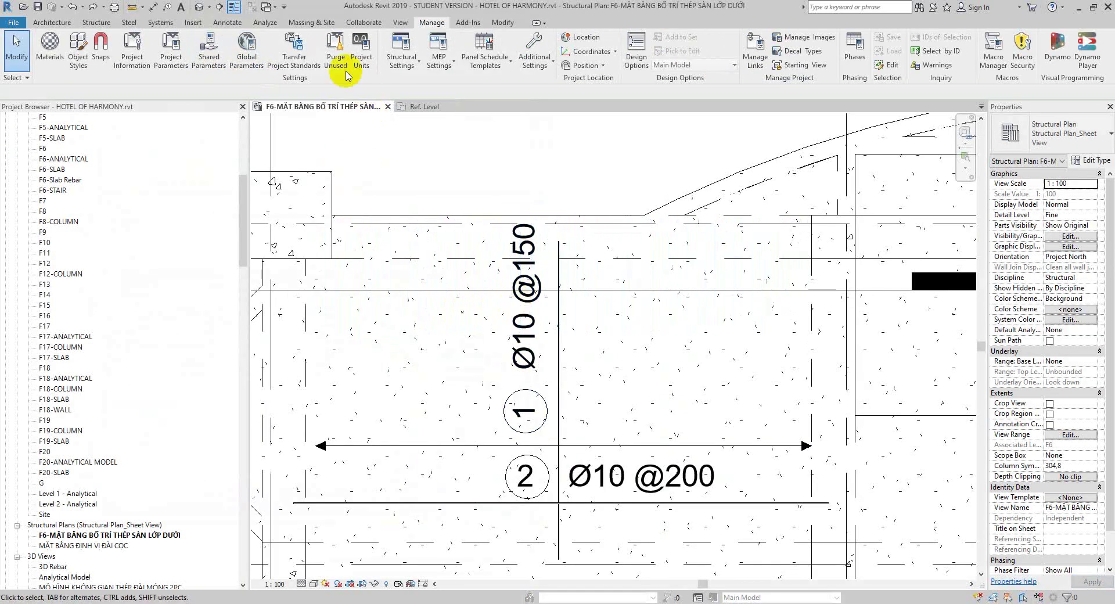
pyautogui.click(83, 49)
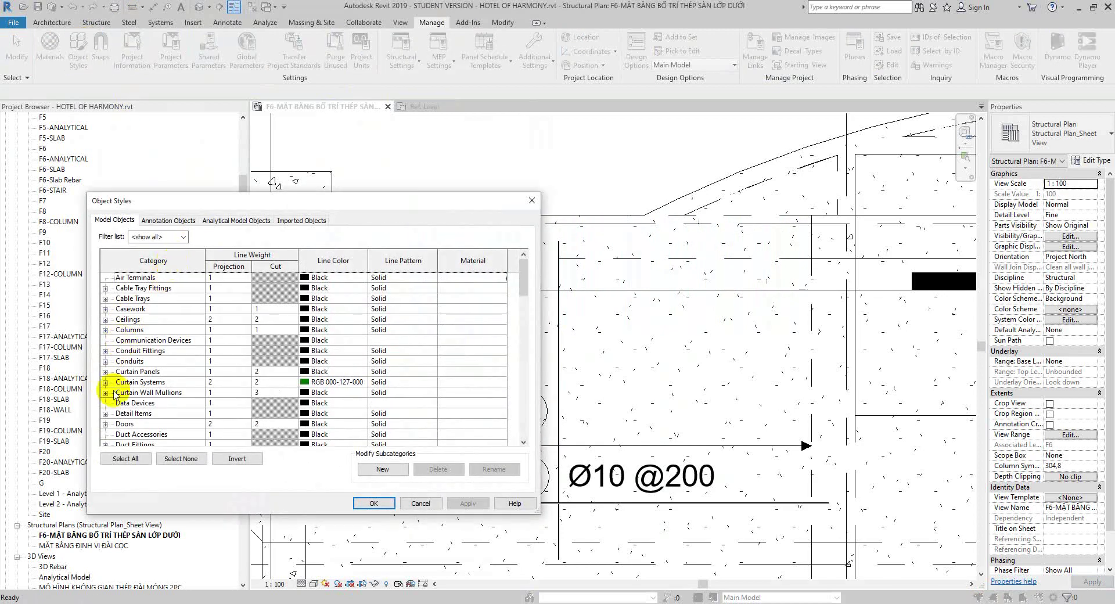
pyautogui.scroll(-2, 127, 398)
pyautogui.scroll(-2, 131, 386)
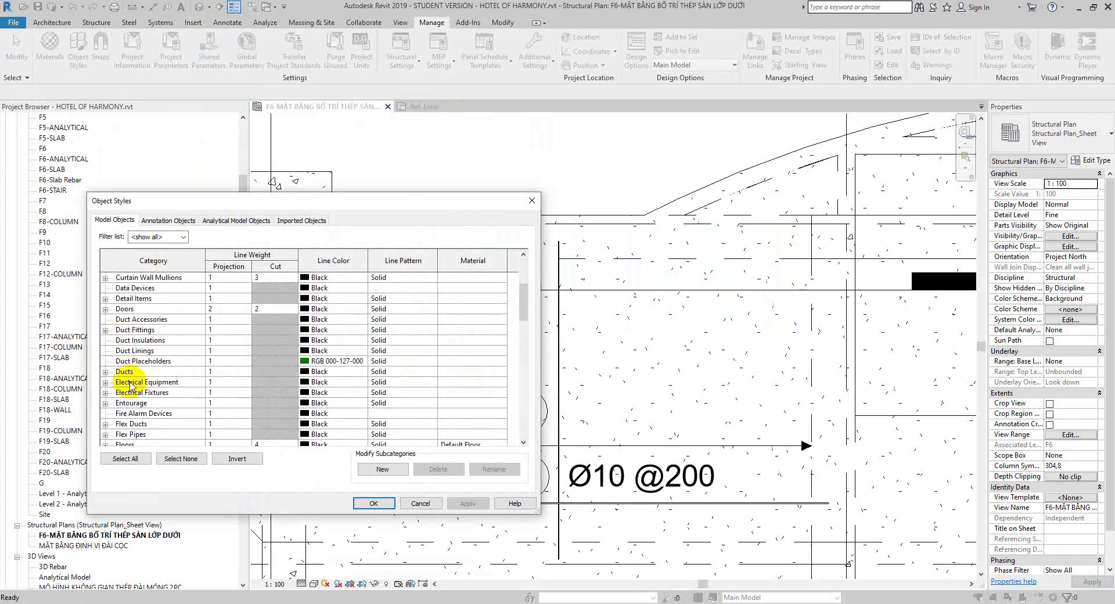
pyautogui.click(116, 298)
pyautogui.click(105, 298)
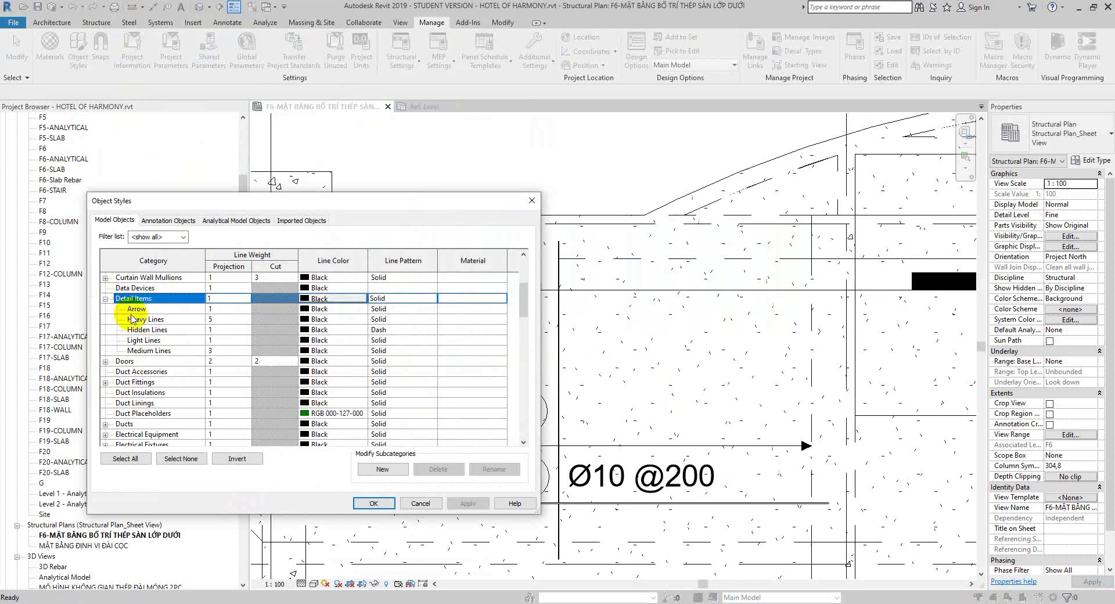
pyautogui.click(105, 361)
pyautogui.click(105, 298)
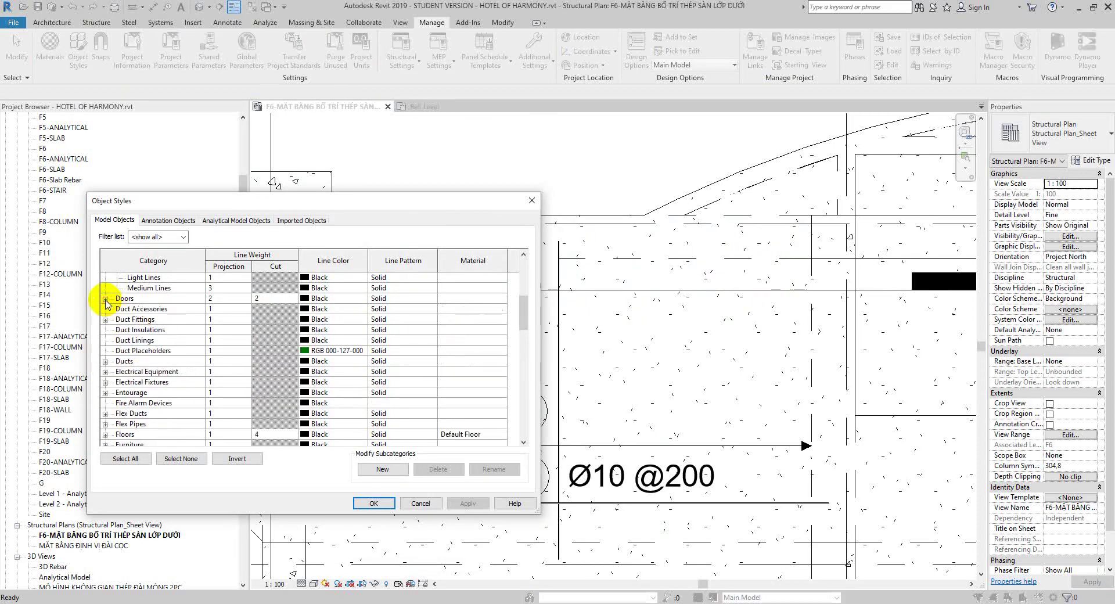
pyautogui.scroll(1, 110, 305)
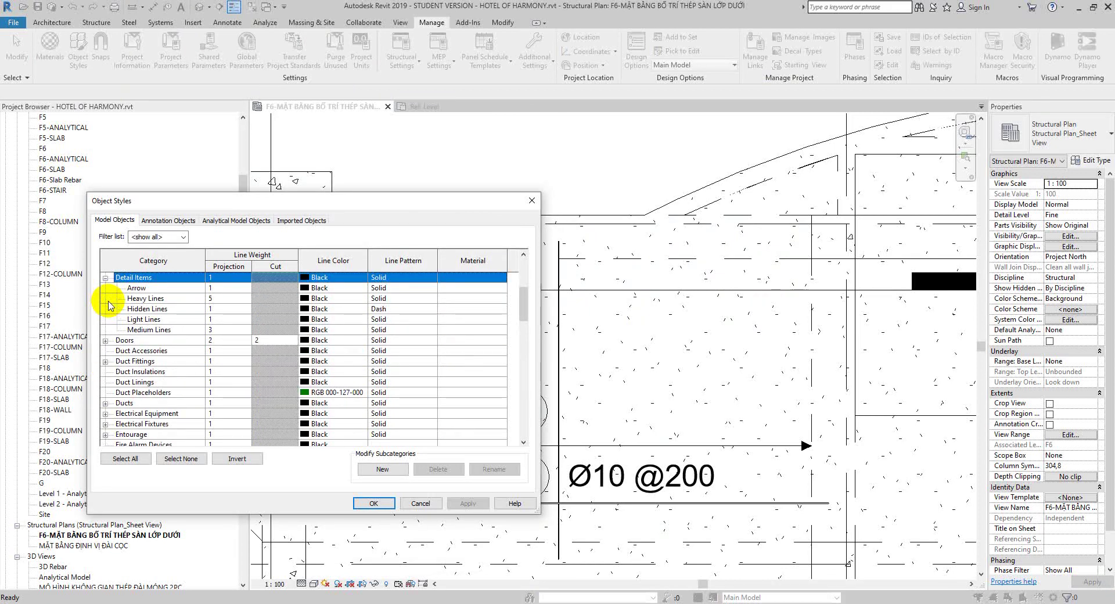
pyautogui.scroll(2, 110, 305)
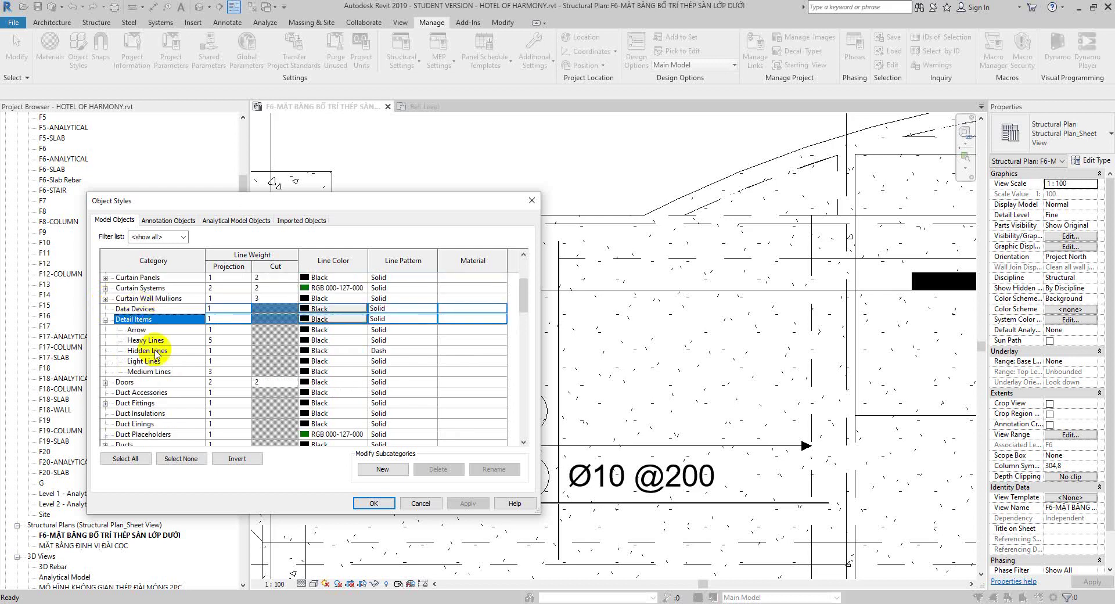
pyautogui.scroll(2, 154, 348)
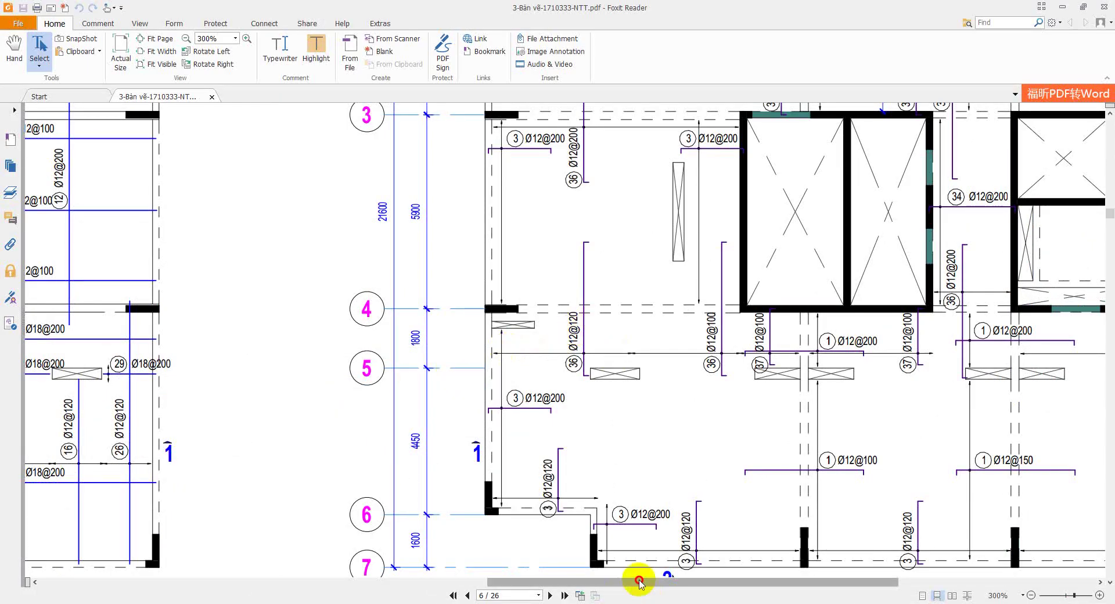
pyautogui.moveTo(639, 582); pyautogui.dragTo(326, 584)
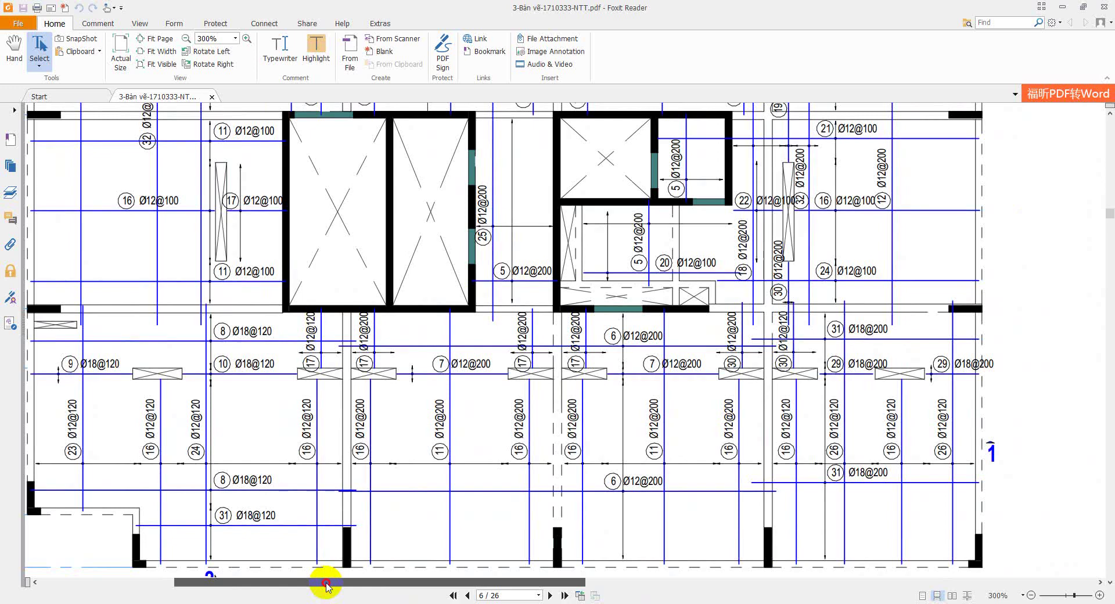
pyautogui.moveTo(326, 583); pyautogui.dragTo(327, 583)
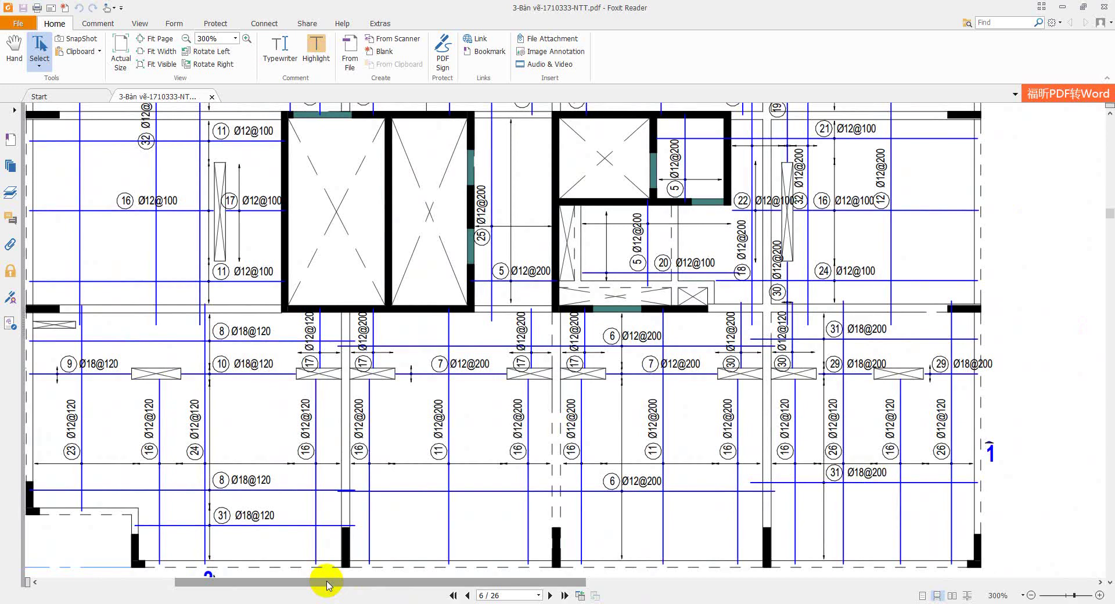
pyautogui.moveTo(326, 584); pyautogui.dragTo(359, 586)
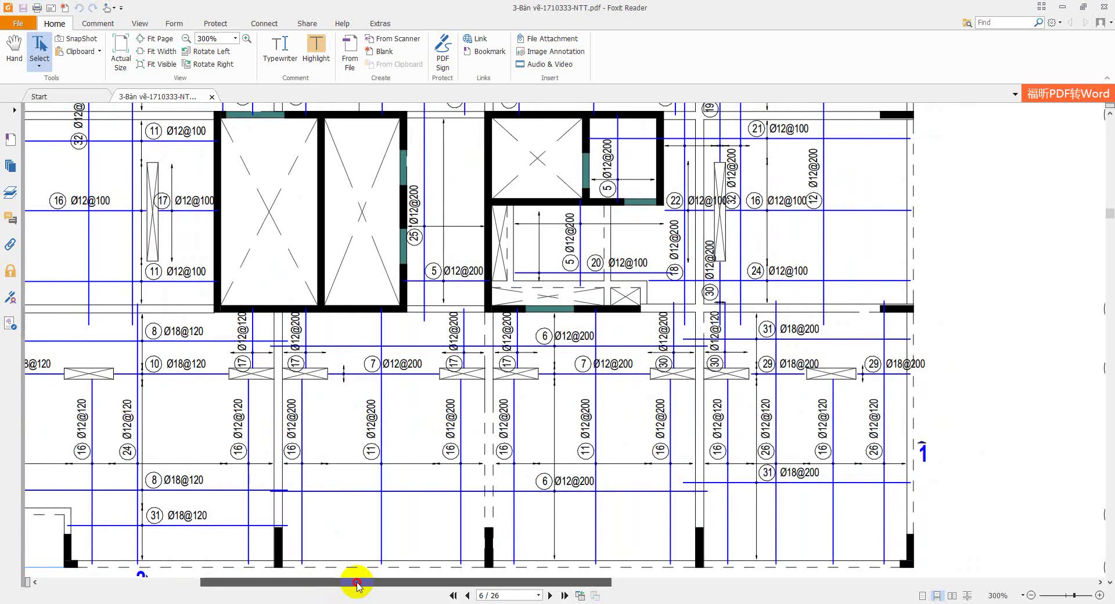
pyautogui.moveTo(357, 585); pyautogui.dragTo(256, 575)
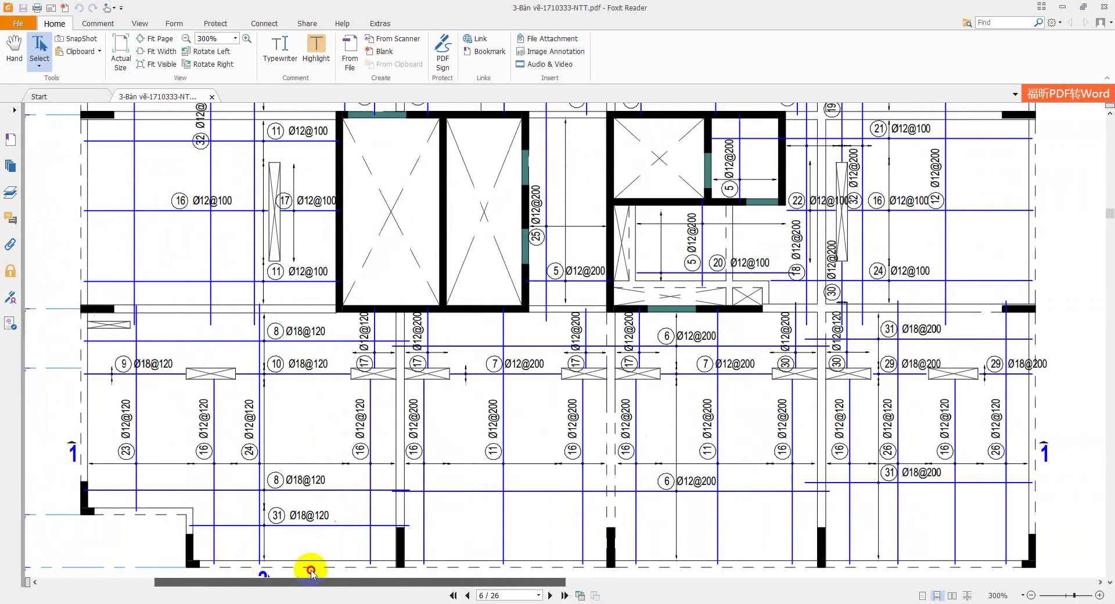
pyautogui.moveTo(256, 575); pyautogui.dragTo(311, 572)
pyautogui.scroll(3, 418, 454)
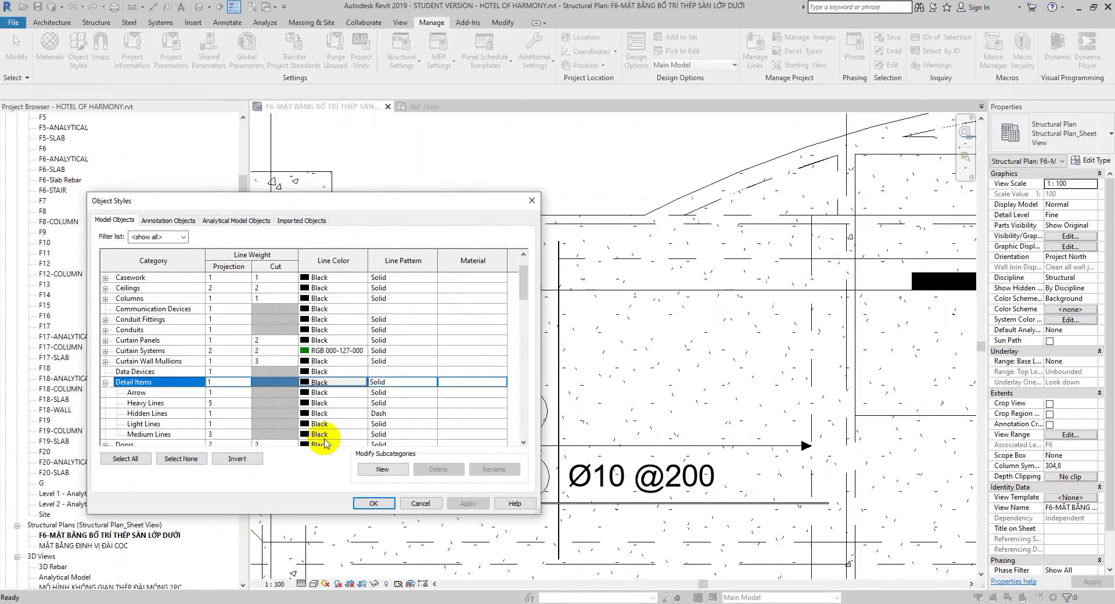
# - Close Object Styles, inspect the arrow line's subcategory in Ref. Level, then go back to F6
pyautogui.click(380, 504)
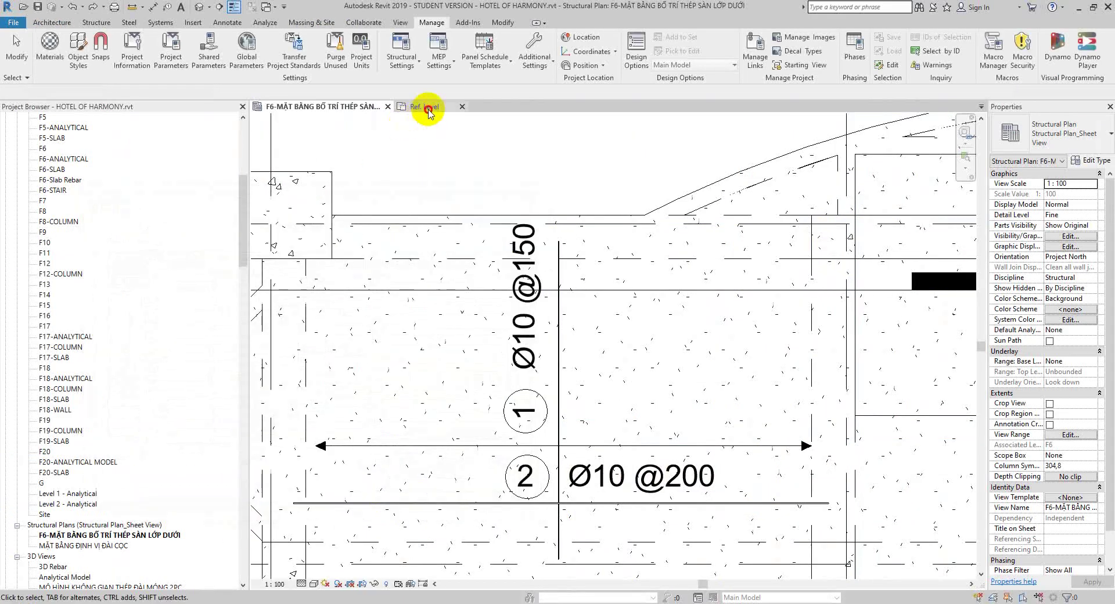
pyautogui.click(428, 113)
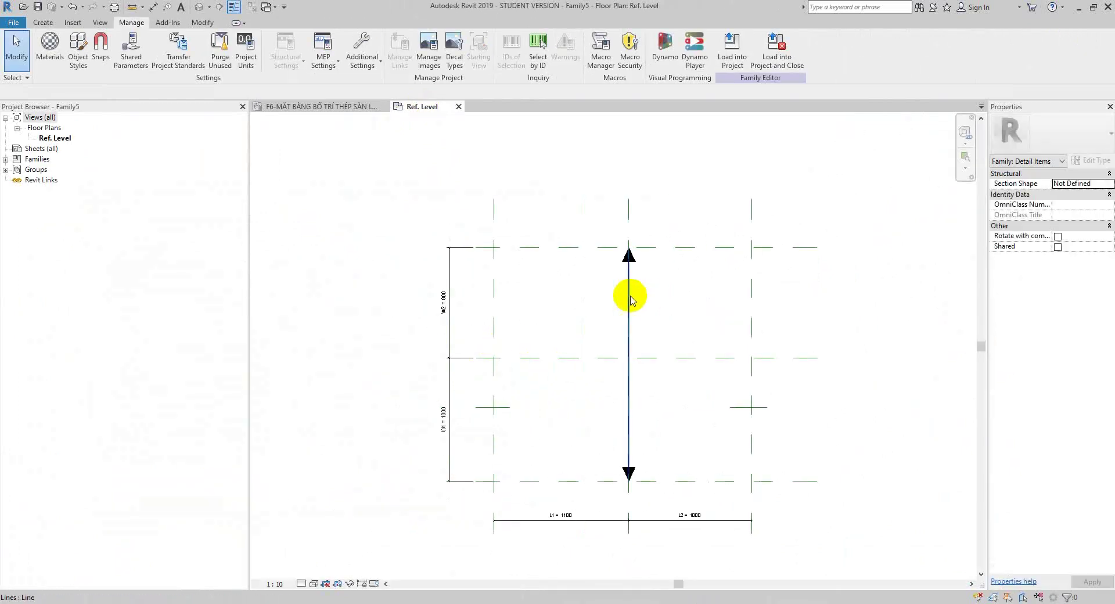
pyautogui.click(626, 298)
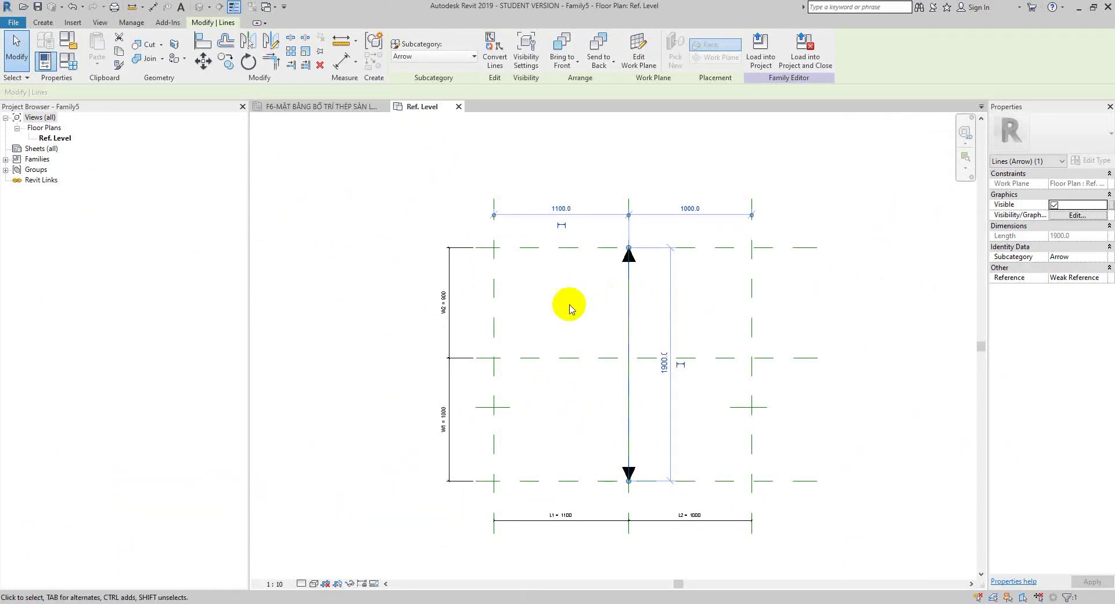
pyautogui.click(526, 314)
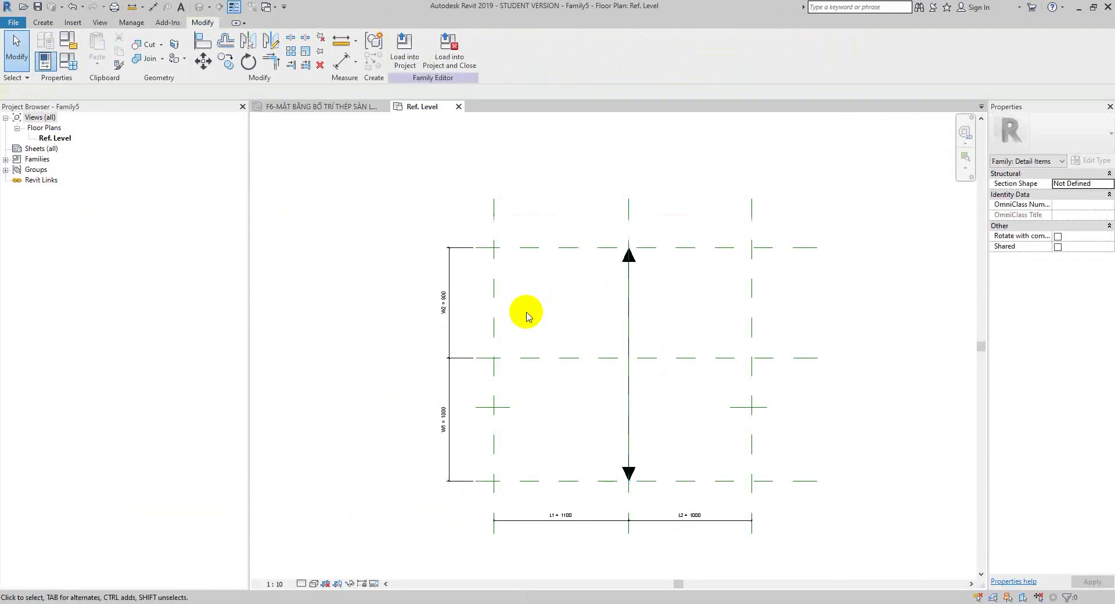
pyautogui.click(342, 107)
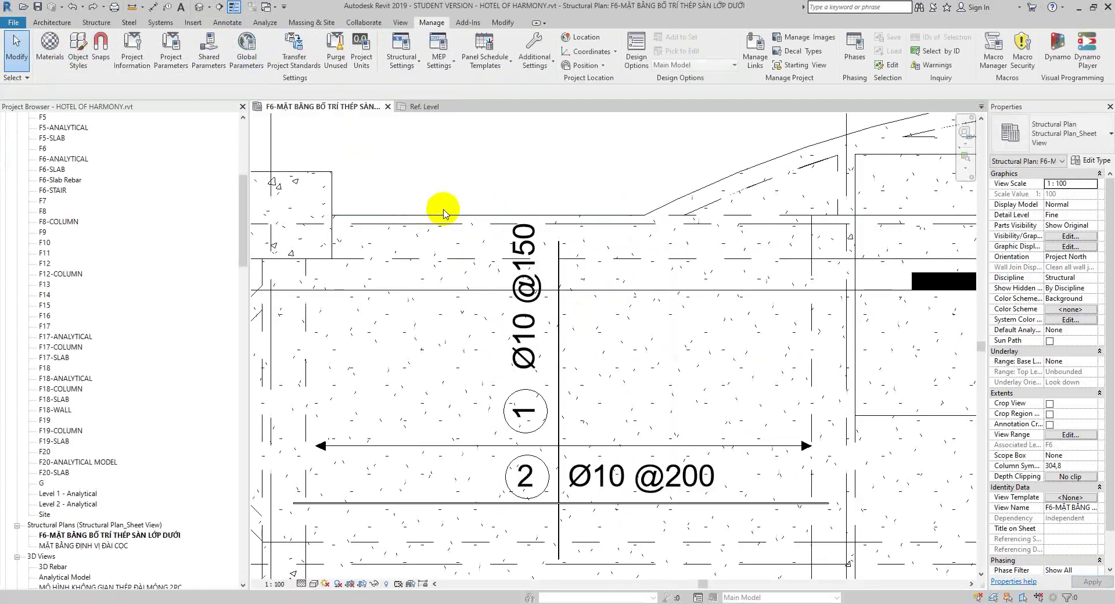
pyautogui.scroll(-2, 499, 313)
pyautogui.scroll(-1, 577, 314)
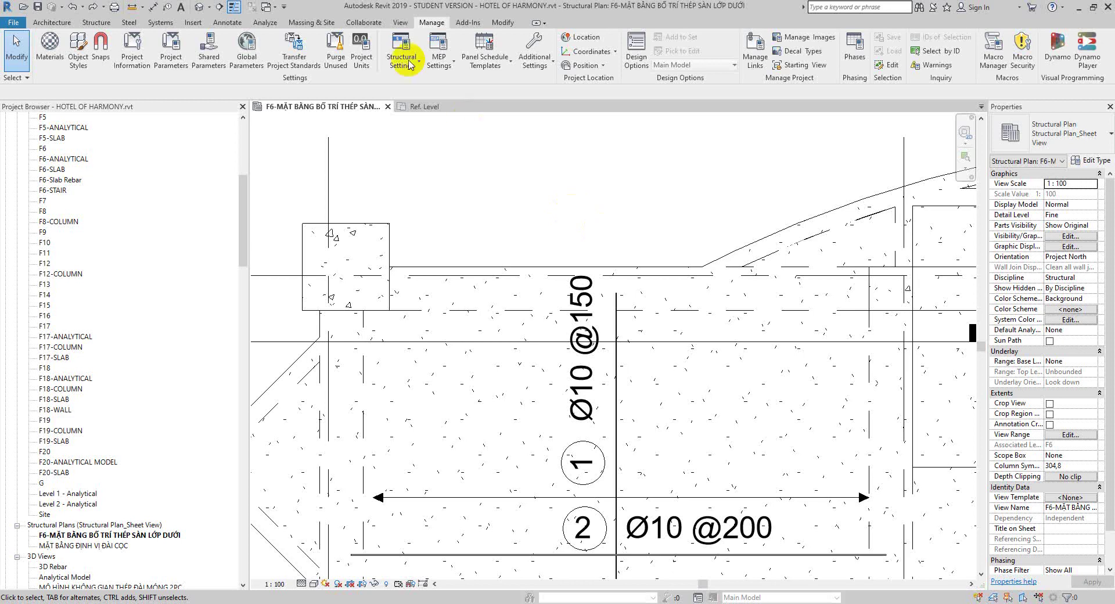
# - Review the F6 project's Object Styles and a beam, then return to Family5's Ref. Level view
pyautogui.click(424, 107)
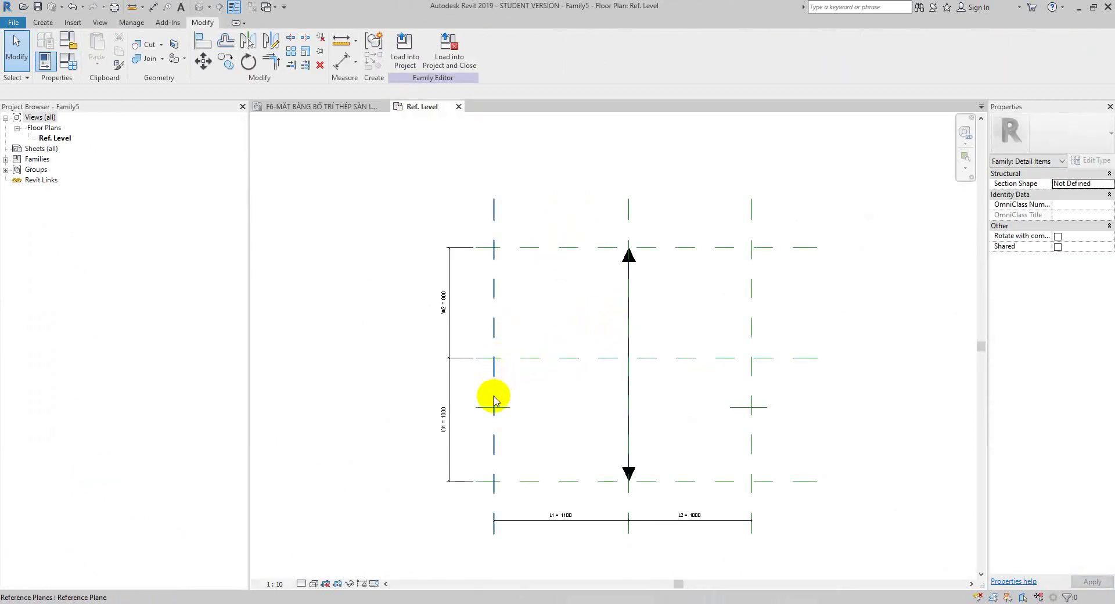
pyautogui.click(322, 107)
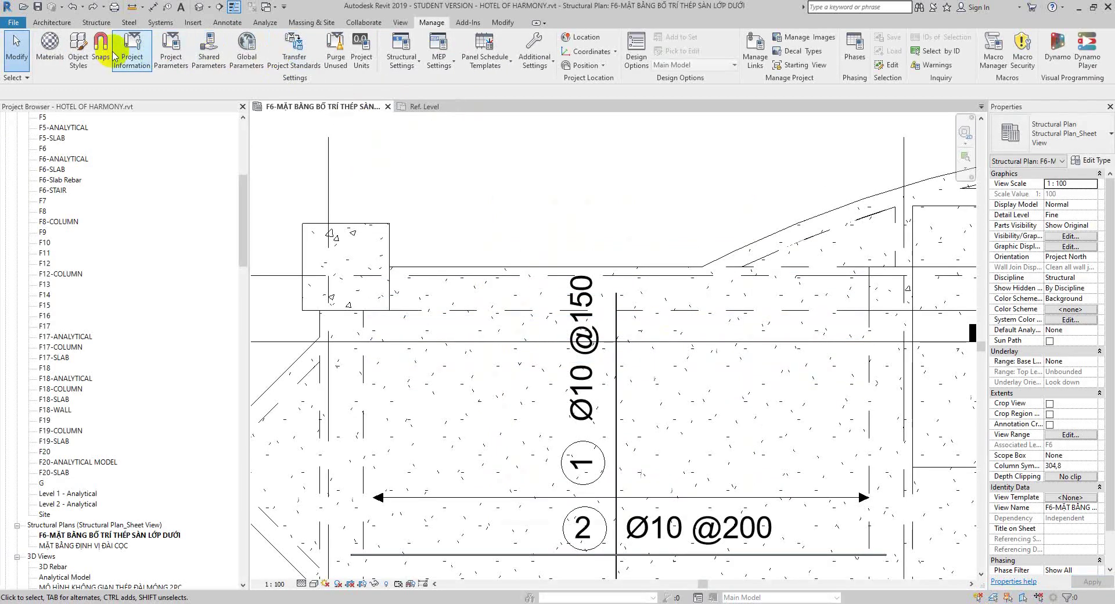
pyautogui.click(78, 48)
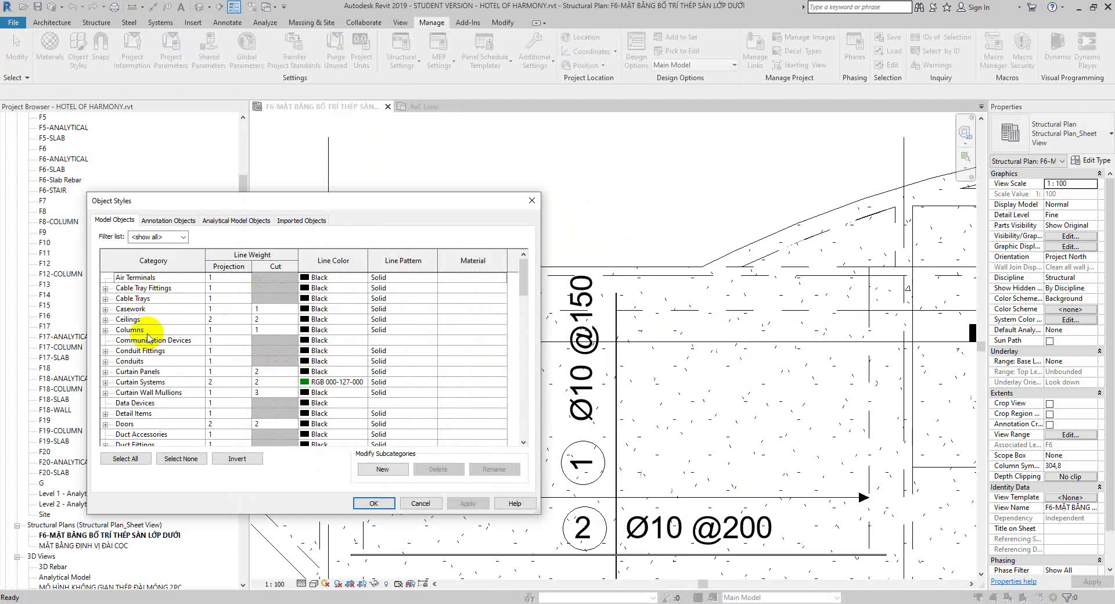
pyautogui.click(374, 503)
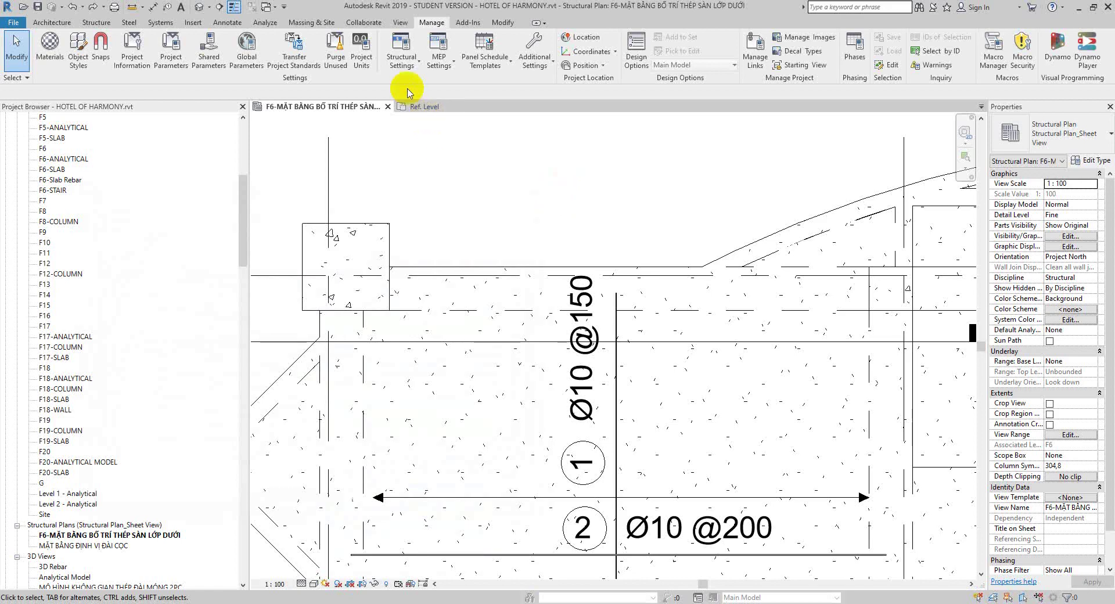
pyautogui.click(78, 58)
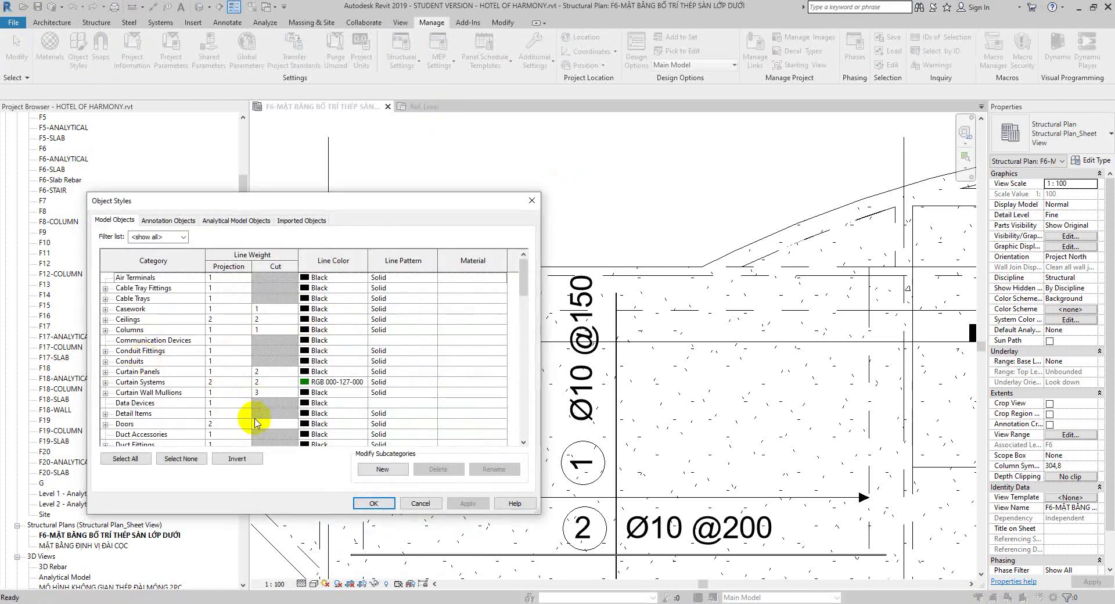
pyautogui.click(377, 503)
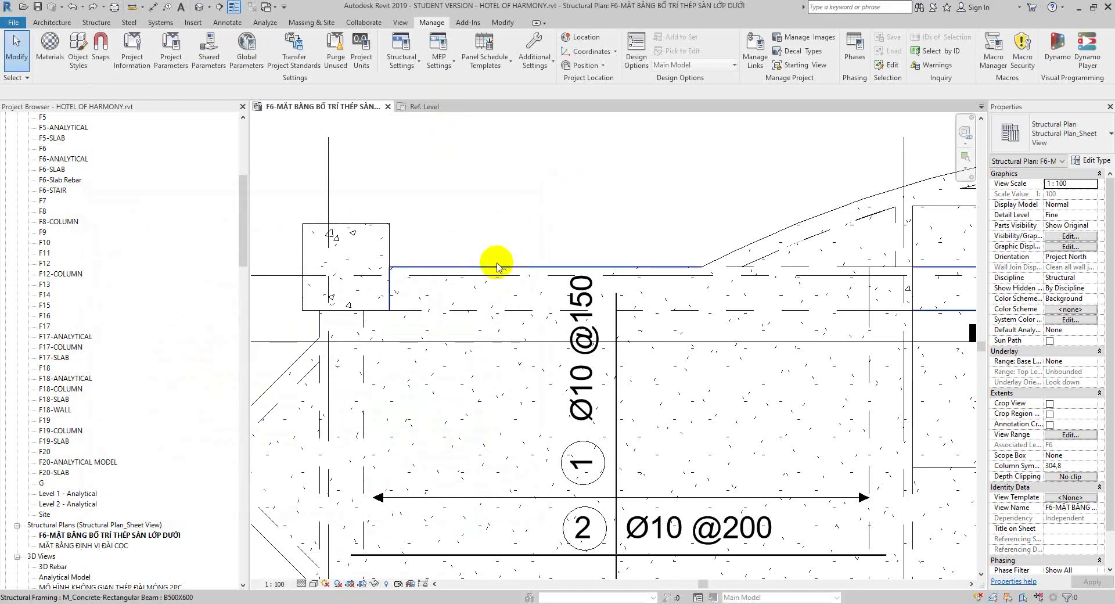
pyautogui.click(495, 267)
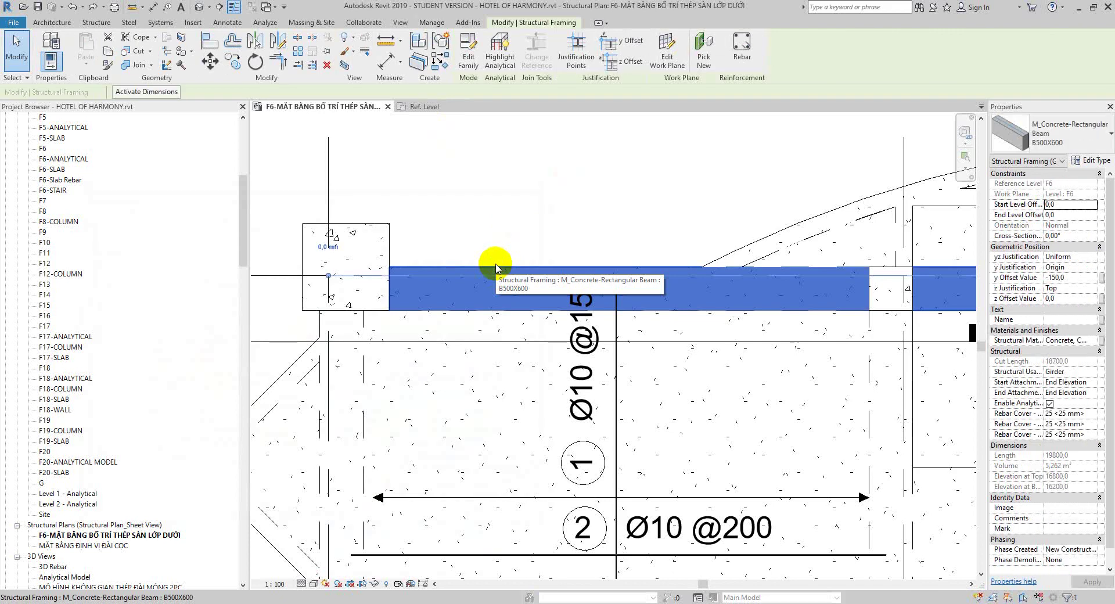
pyautogui.press('Escape')
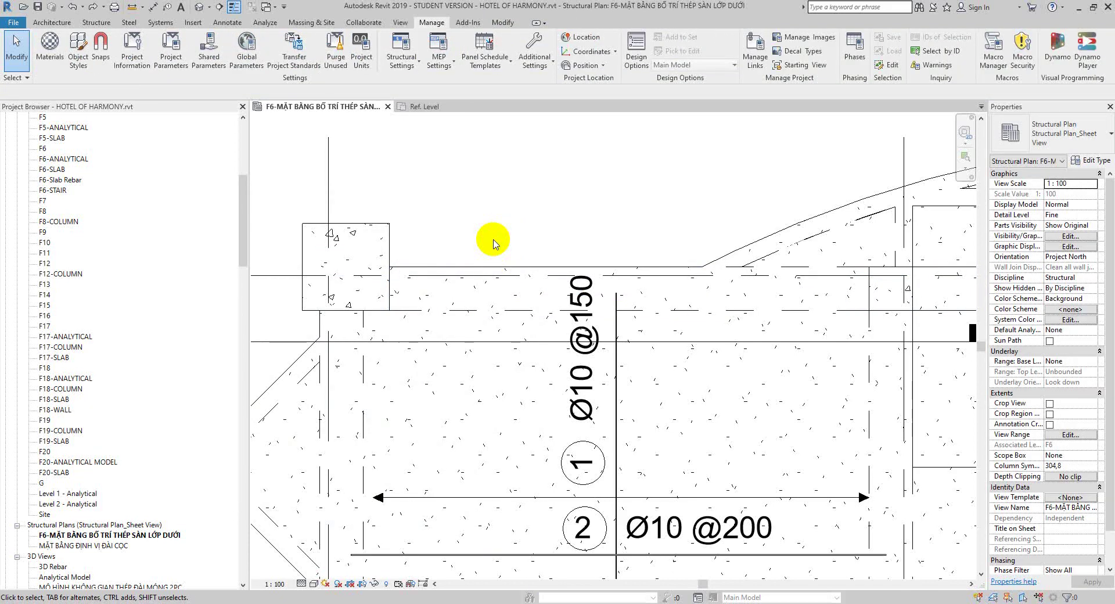
pyautogui.click(443, 111)
pyautogui.scroll(3, 529, 316)
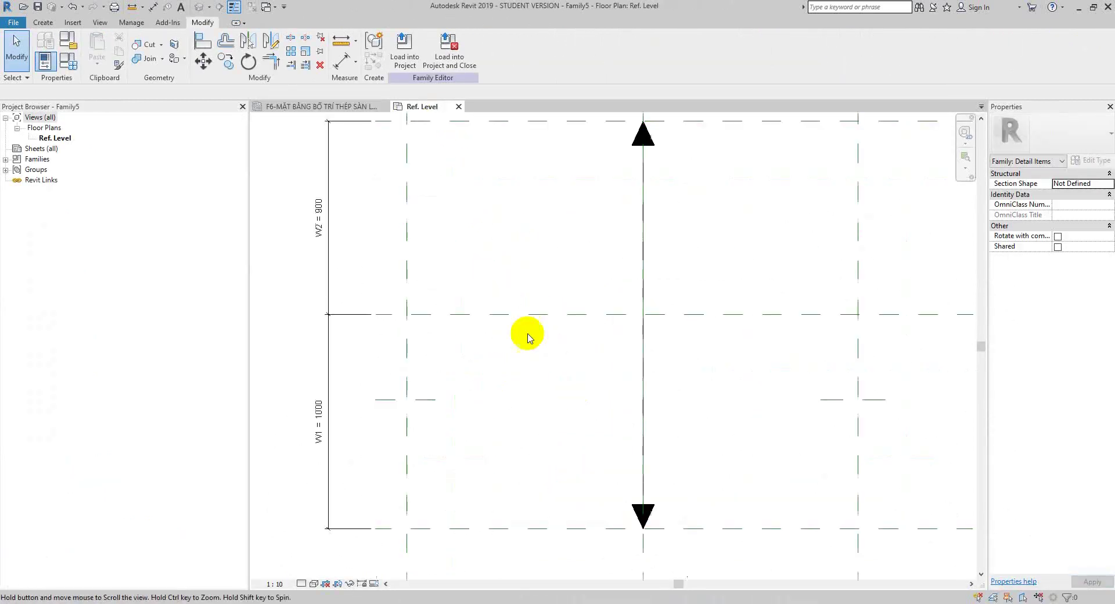
# - Check the Rebar subcategory settings in the family's Object Styles
pyautogui.moveTo(528, 337); pyautogui.dragTo(527, 335, button='middle')
pyautogui.click(46, 27)
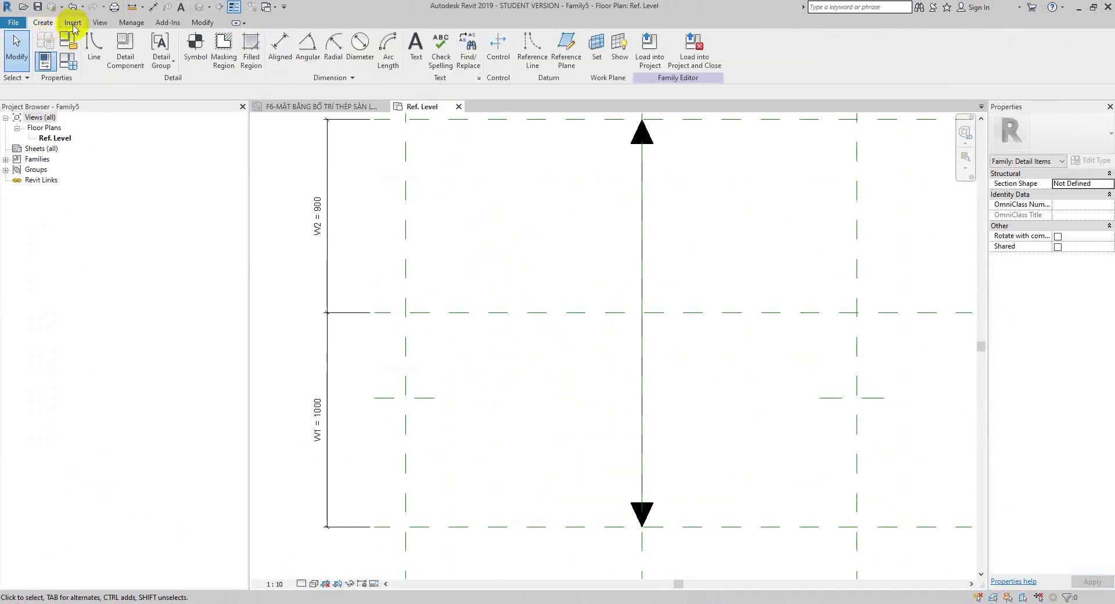
pyautogui.click(131, 22)
pyautogui.click(78, 48)
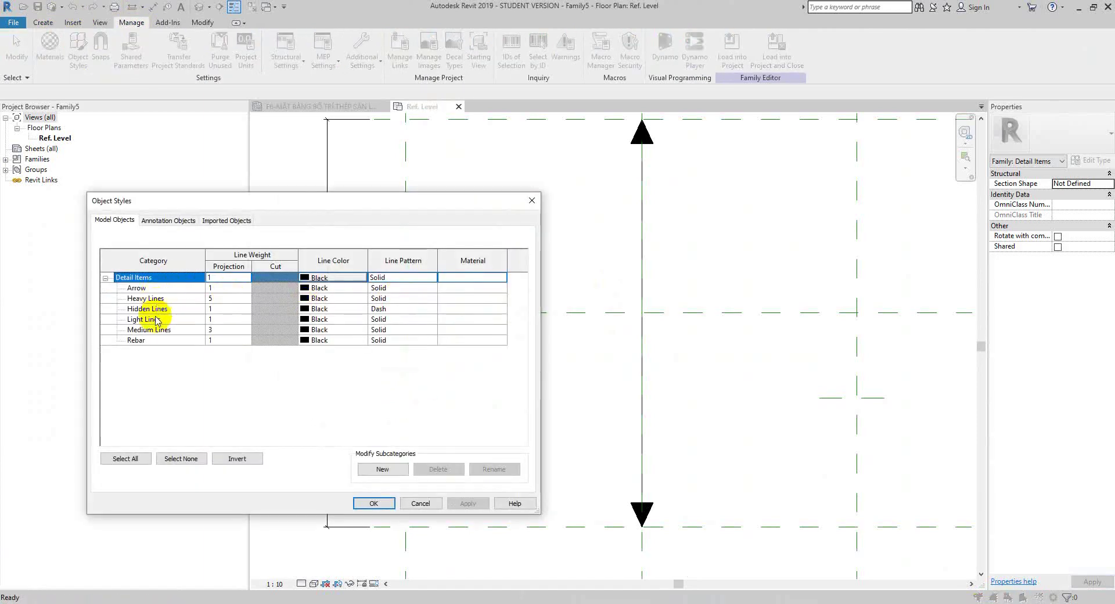
pyautogui.click(152, 341)
pyautogui.click(374, 504)
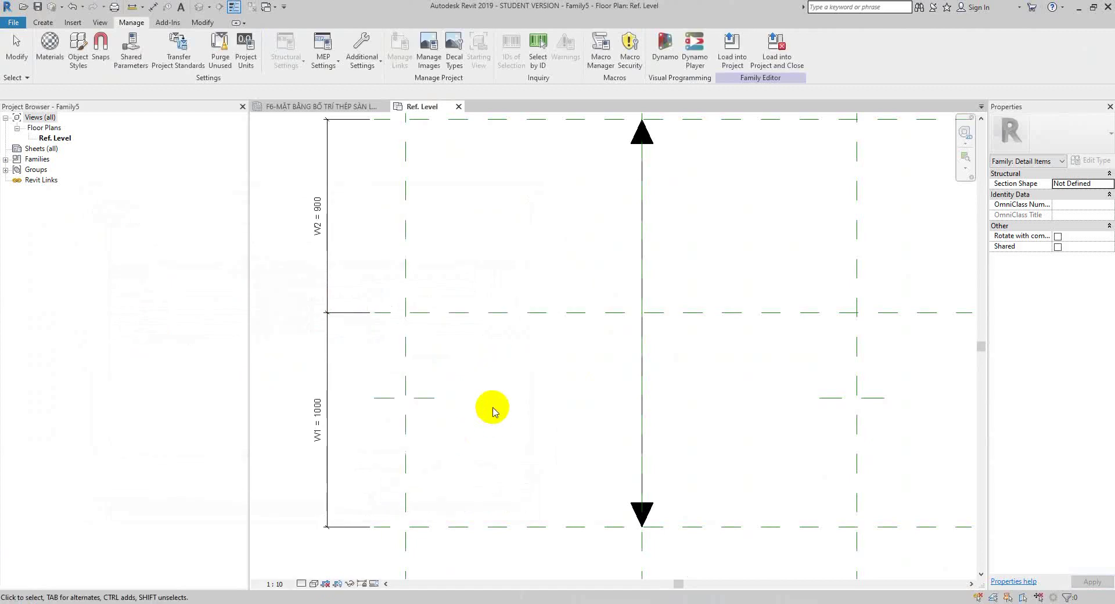
pyautogui.scroll(-2, 490, 406)
# - Pick Rebar-subcategory lines along the left, centre horizontal and right reference planes
pyautogui.click(42, 22)
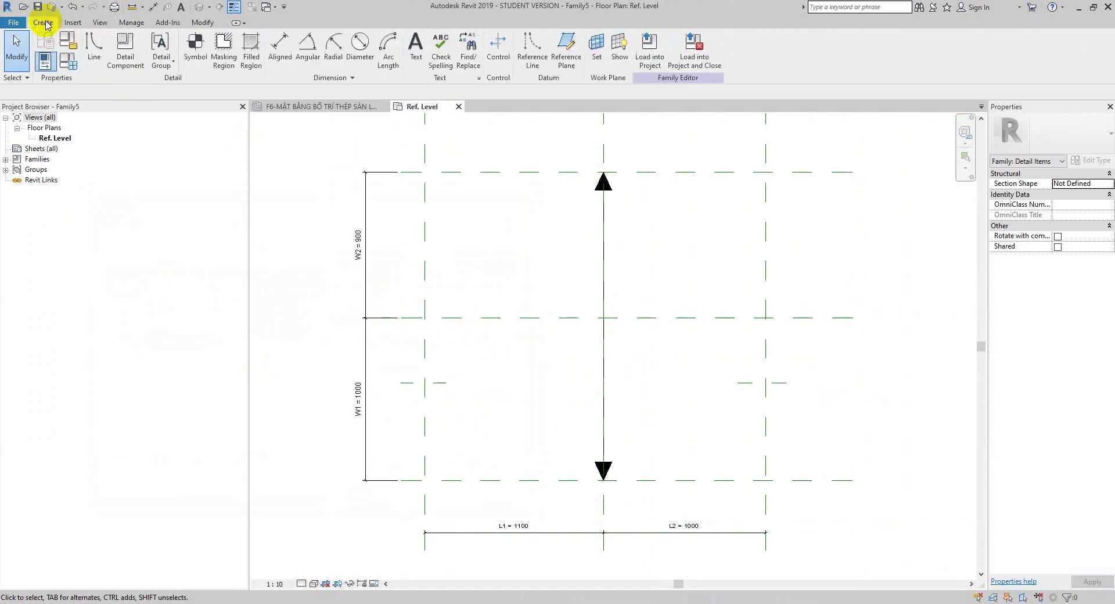
pyautogui.click(93, 53)
pyautogui.click(510, 56)
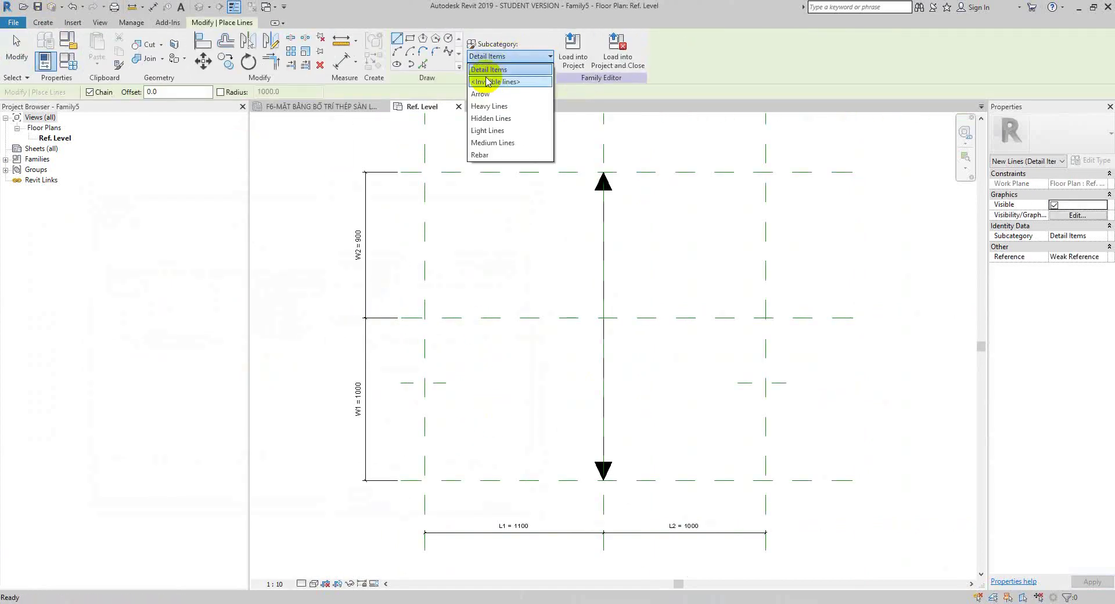
pyautogui.click(481, 154)
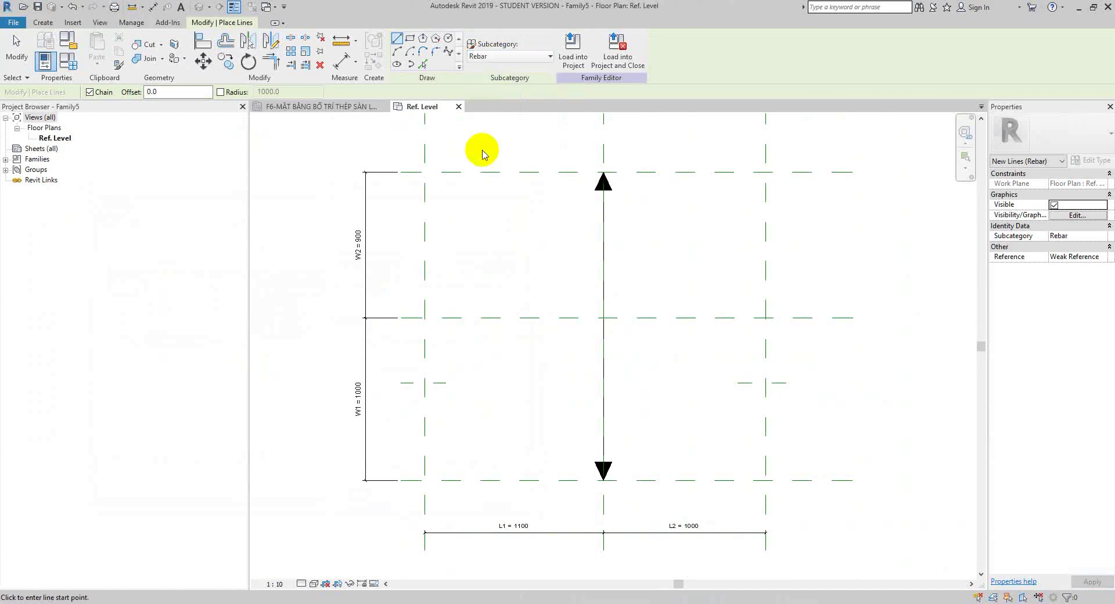
pyautogui.click(423, 64)
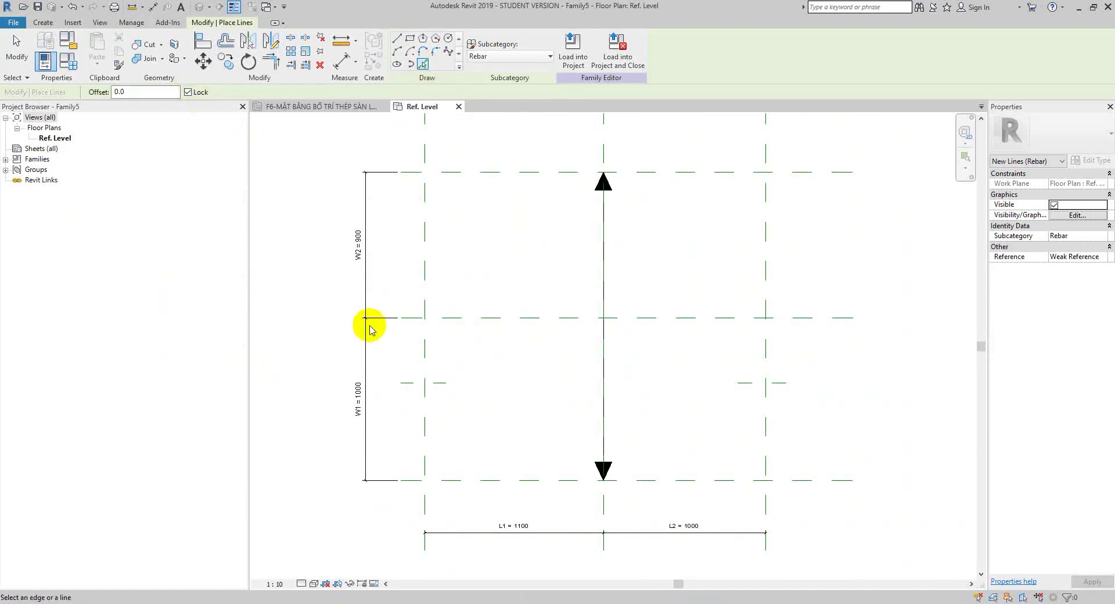
pyautogui.click(427, 354)
pyautogui.click(474, 318)
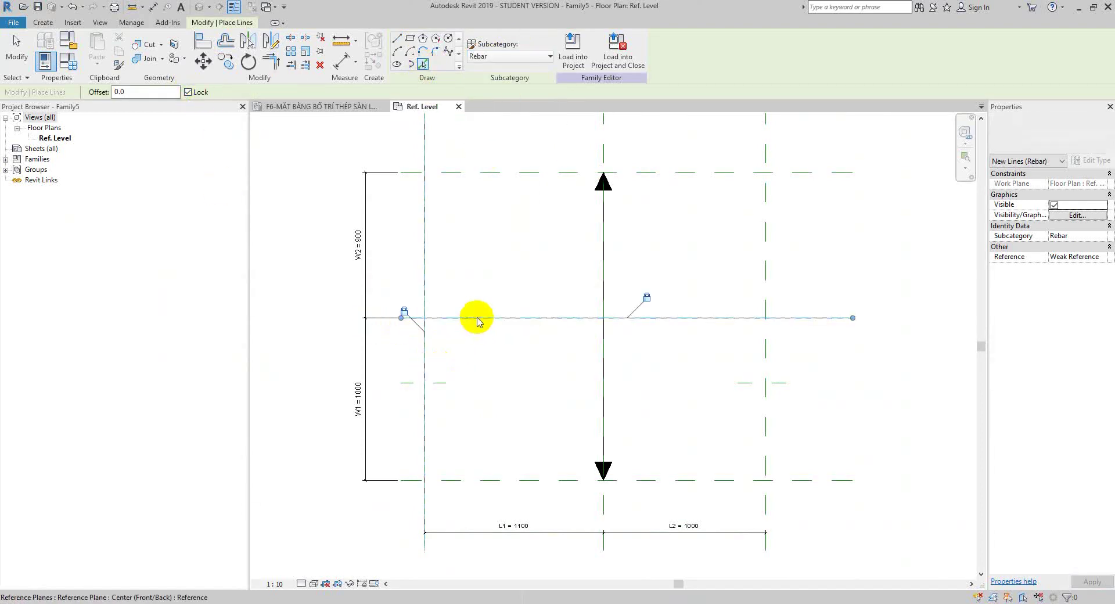
pyautogui.click(765, 351)
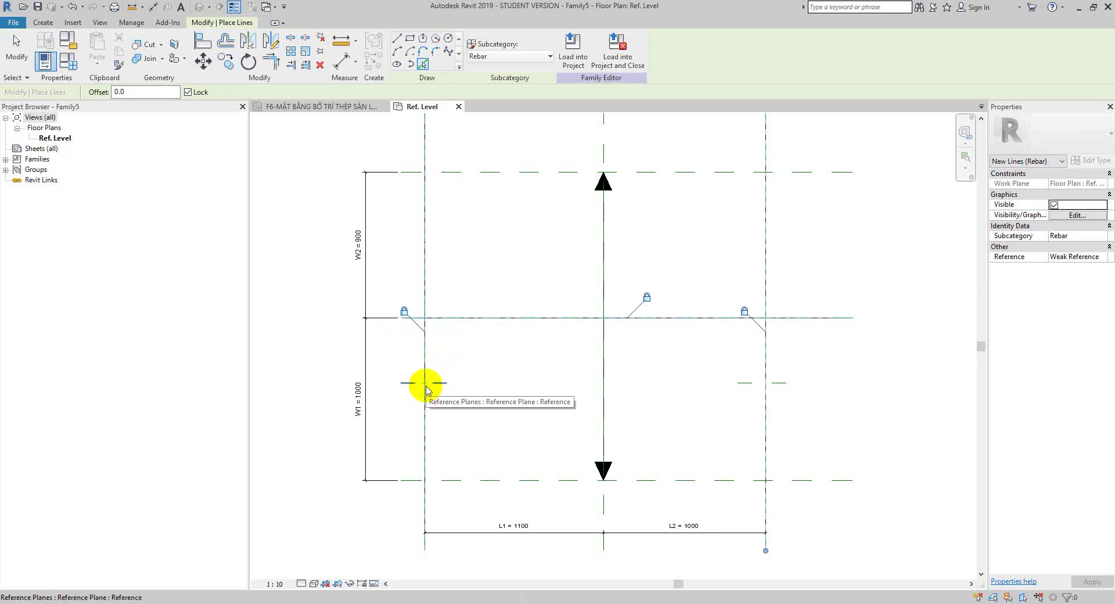
pyautogui.press('Escape')
pyautogui.press('Escape')
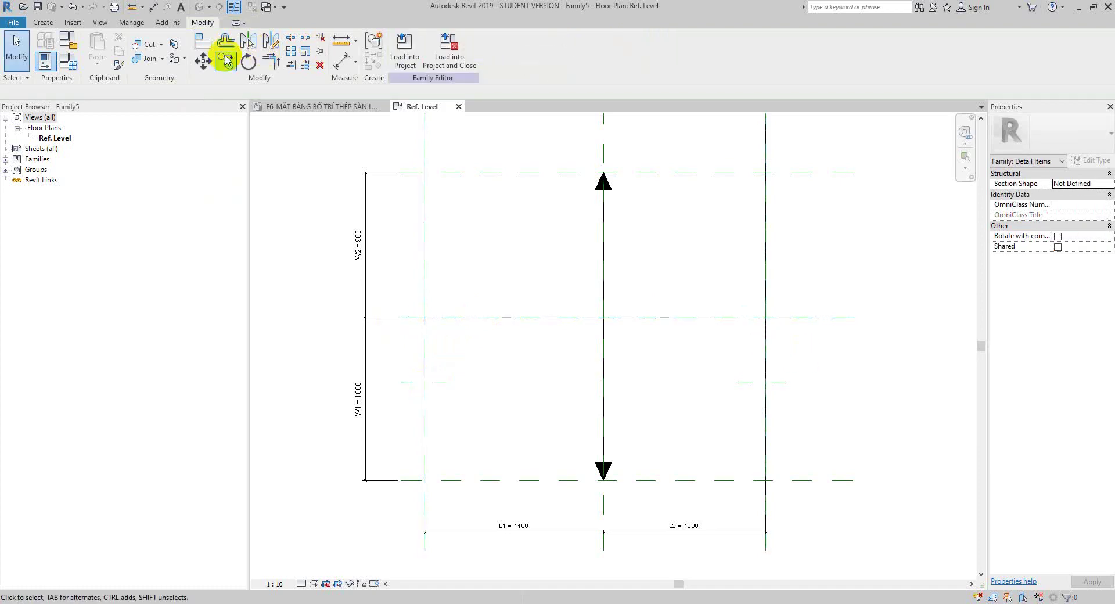
# - Trim the horizontal and right vertical rebar lines into a clean corner
pyautogui.click(270, 64)
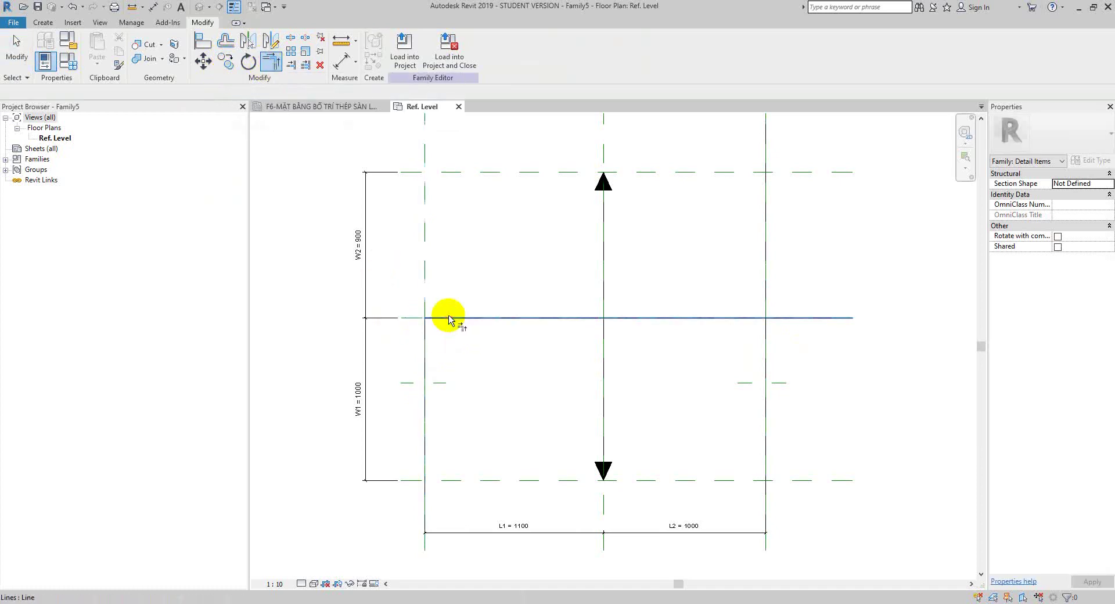
pyautogui.click(496, 318)
pyautogui.click(768, 344)
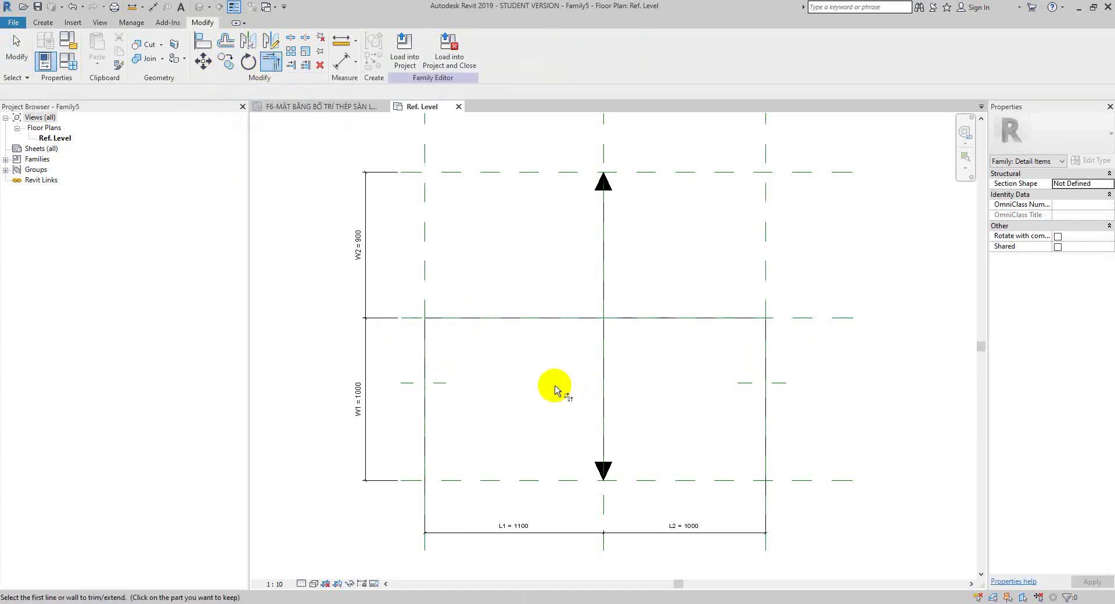
pyautogui.press('Escape')
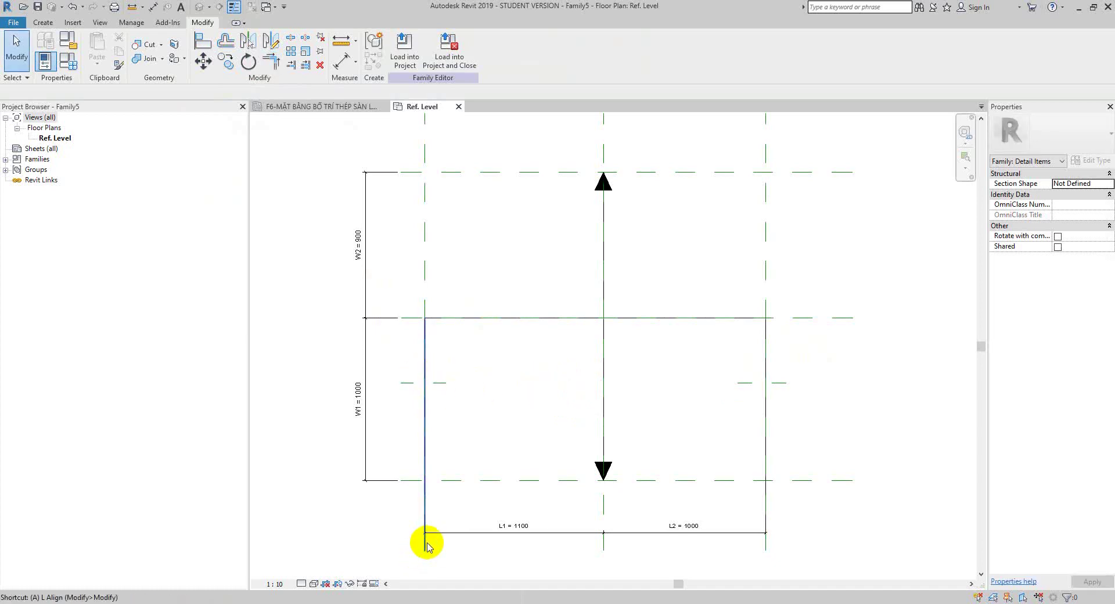
# - Align the hook line end to the short lower reference plane with AL
pyautogui.press('l')
pyautogui.click(438, 384)
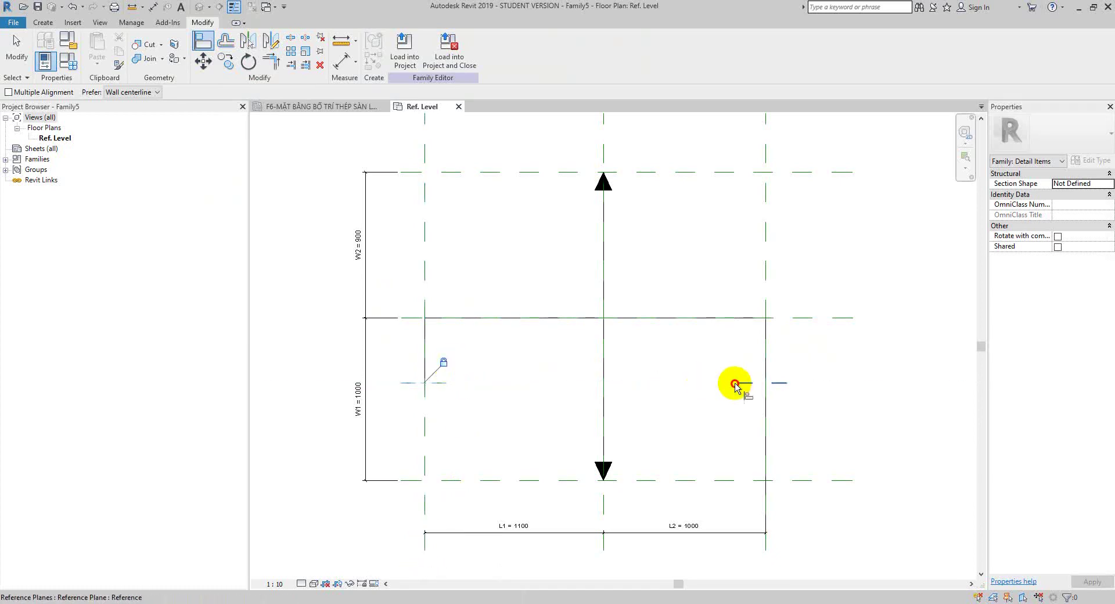
pyautogui.click(765, 550)
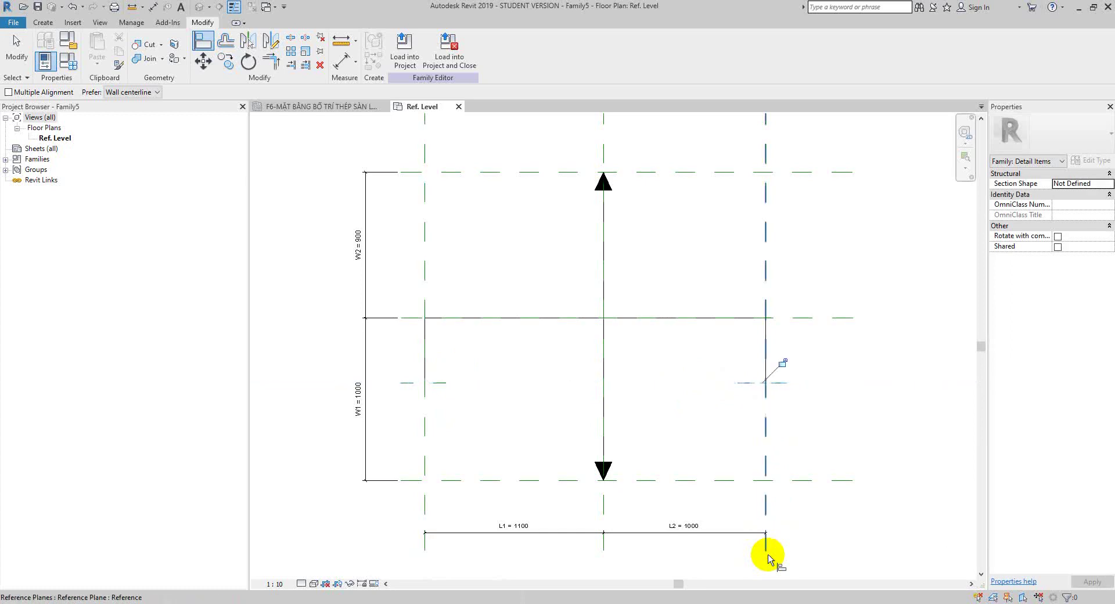
pyautogui.click(687, 388)
pyautogui.press('Escape')
pyautogui.press('Escape')
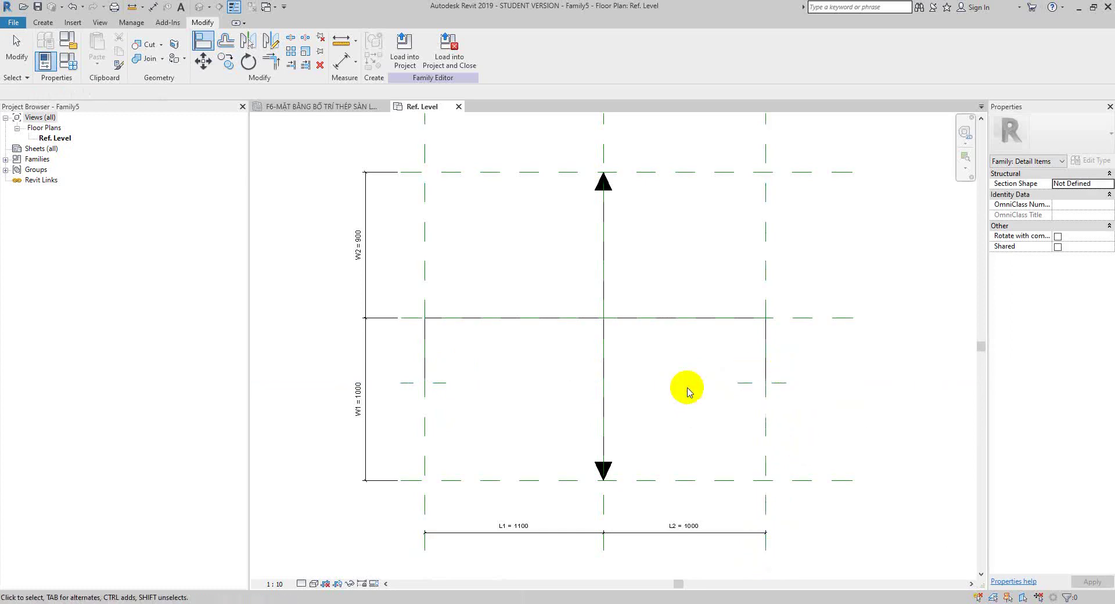
pyautogui.scroll(-2, 686, 392)
pyautogui.scroll(1, 683, 395)
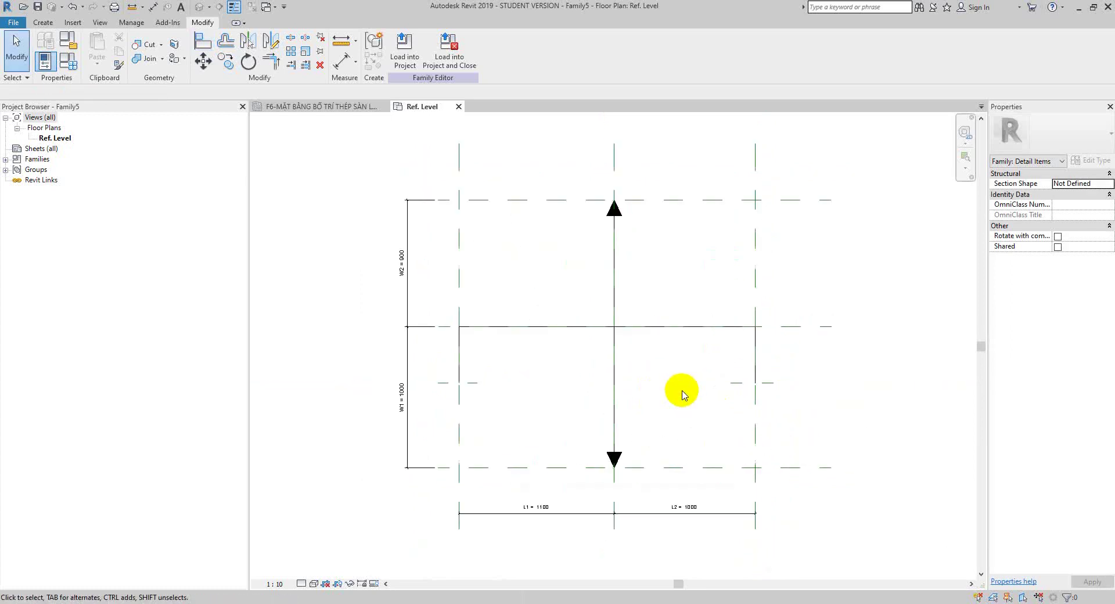
# - Place aligned dimensions (DI) on the right and left 400 hook lengths
pyautogui.press('d')
pyautogui.press('i')
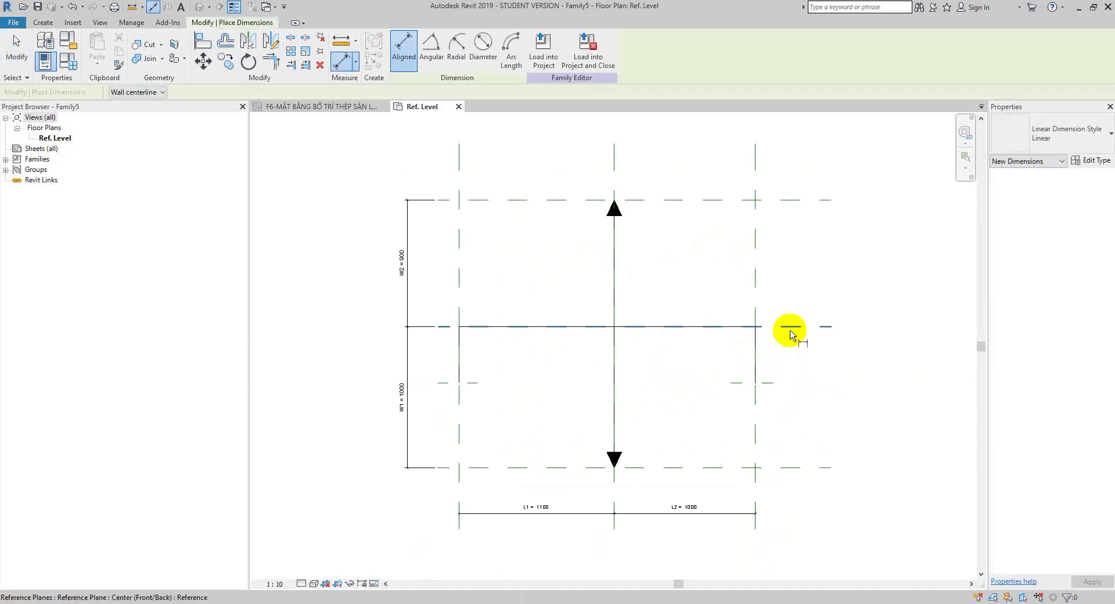
pyautogui.click(770, 382)
pyautogui.click(809, 364)
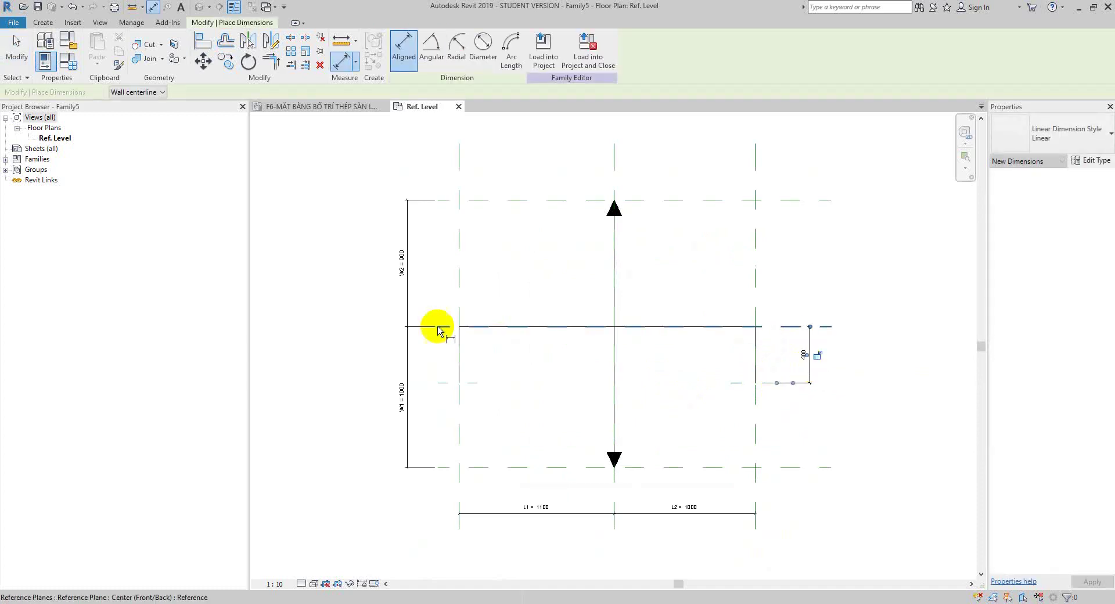
pyautogui.click(441, 327)
pyautogui.click(446, 382)
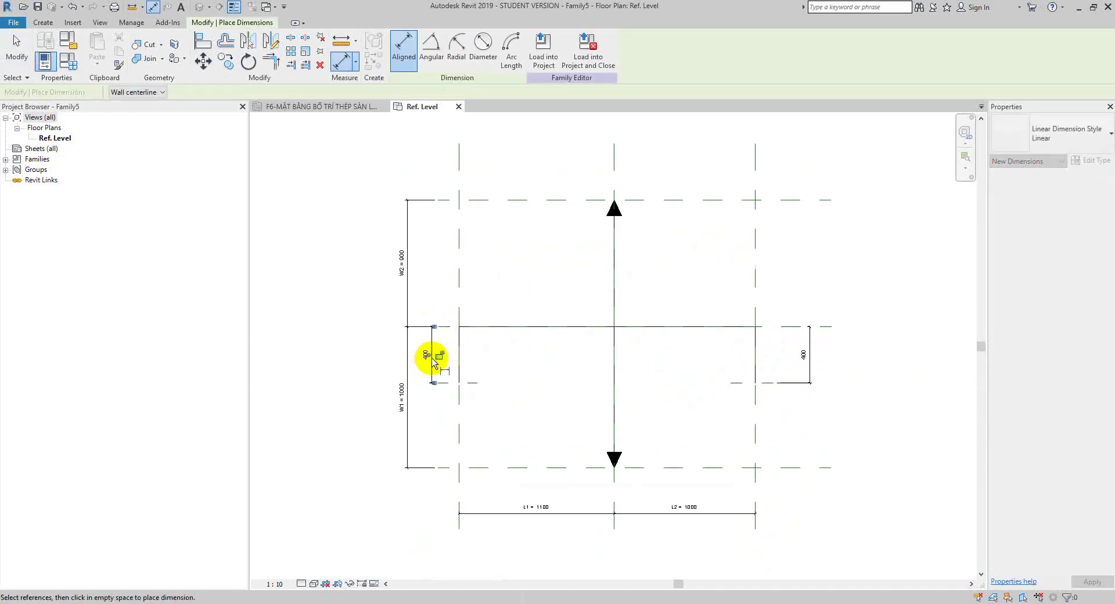
pyautogui.click(431, 357)
pyautogui.press('Escape')
pyautogui.press('Escape')
pyautogui.scroll(1, 432, 359)
# - Label the left 400 dimension with a new instance parameter, Start Hook End
pyautogui.click(413, 347)
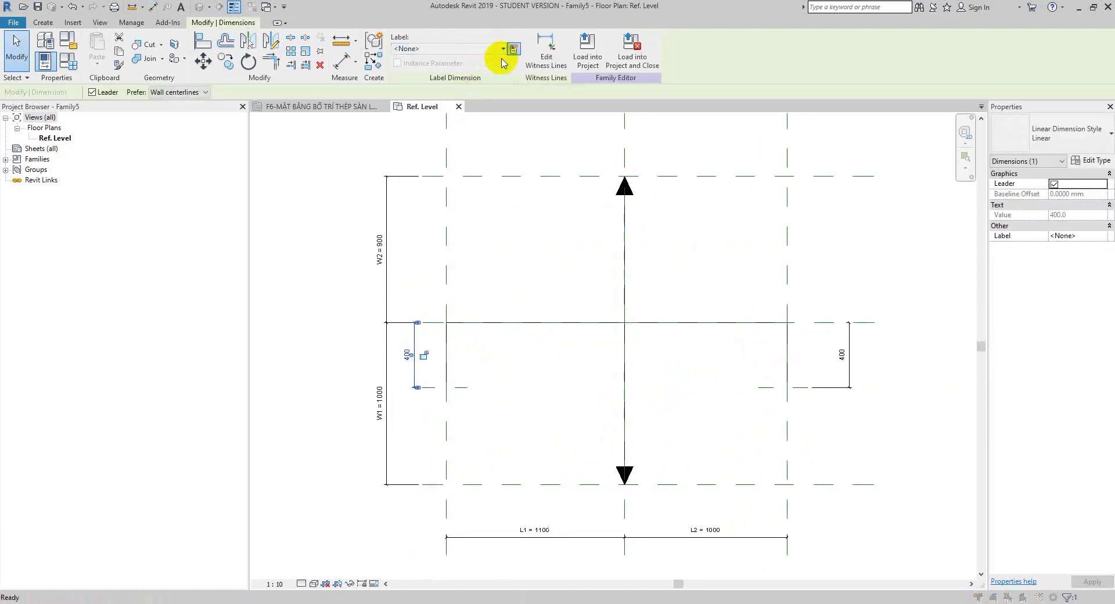
pyautogui.click(513, 48)
pyautogui.write('Start Hook End')
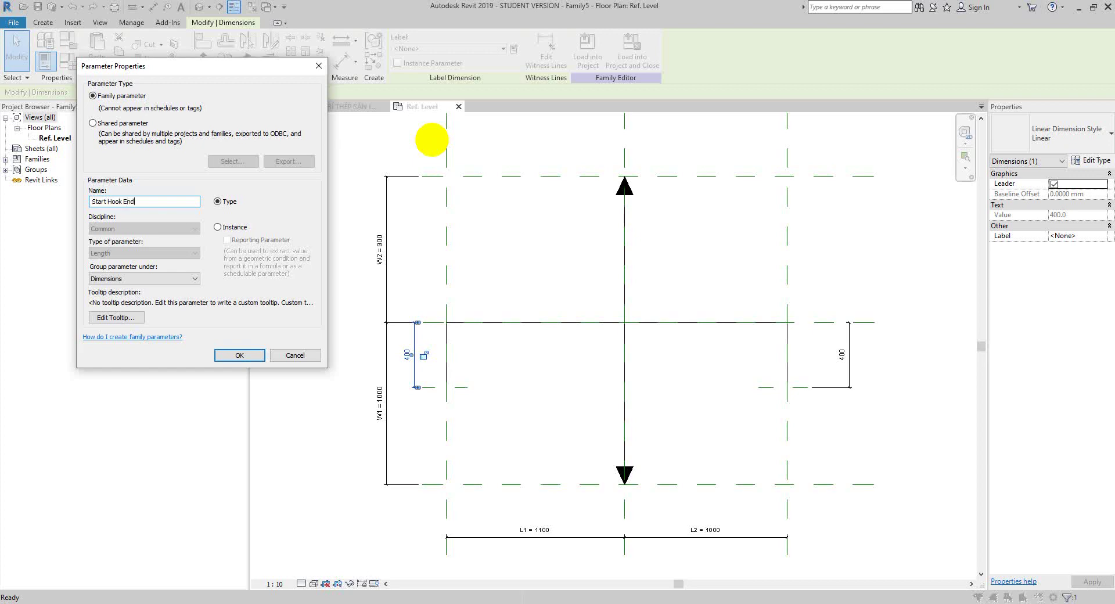
pyautogui.click(218, 227)
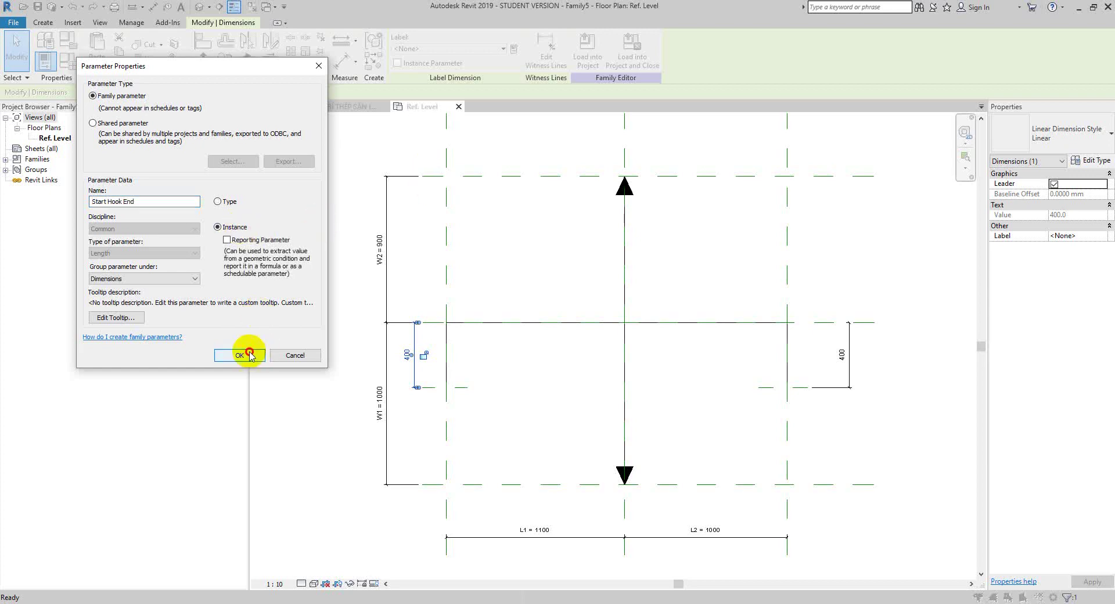
pyautogui.click(240, 355)
pyautogui.click(543, 378)
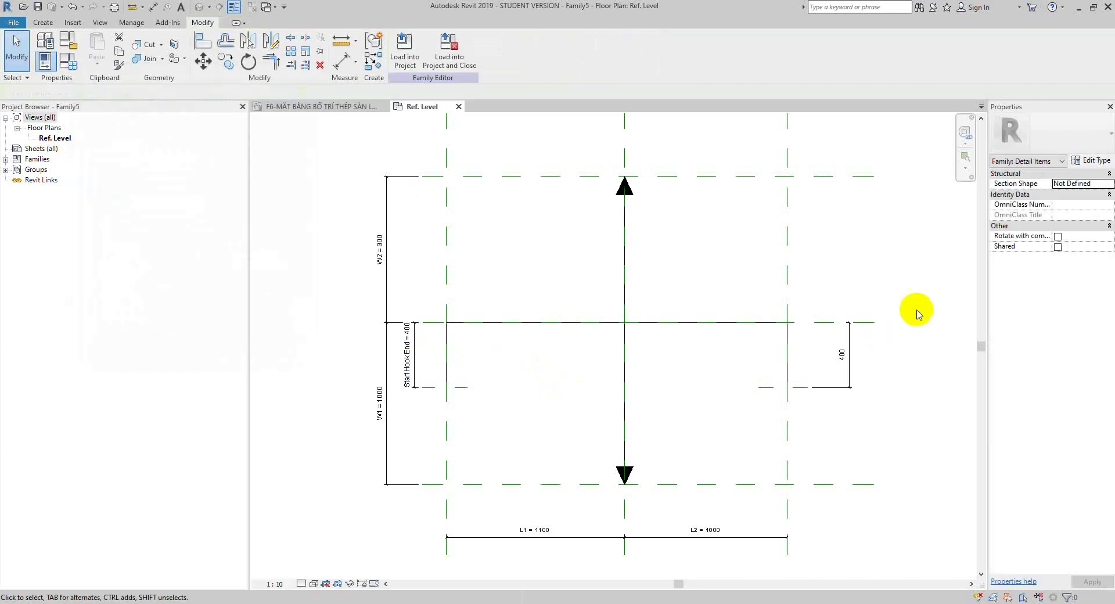
# - Label the right 400 hook dimension with a new instance parameter named End Hook
pyautogui.click(840, 356)
pyautogui.click(513, 49)
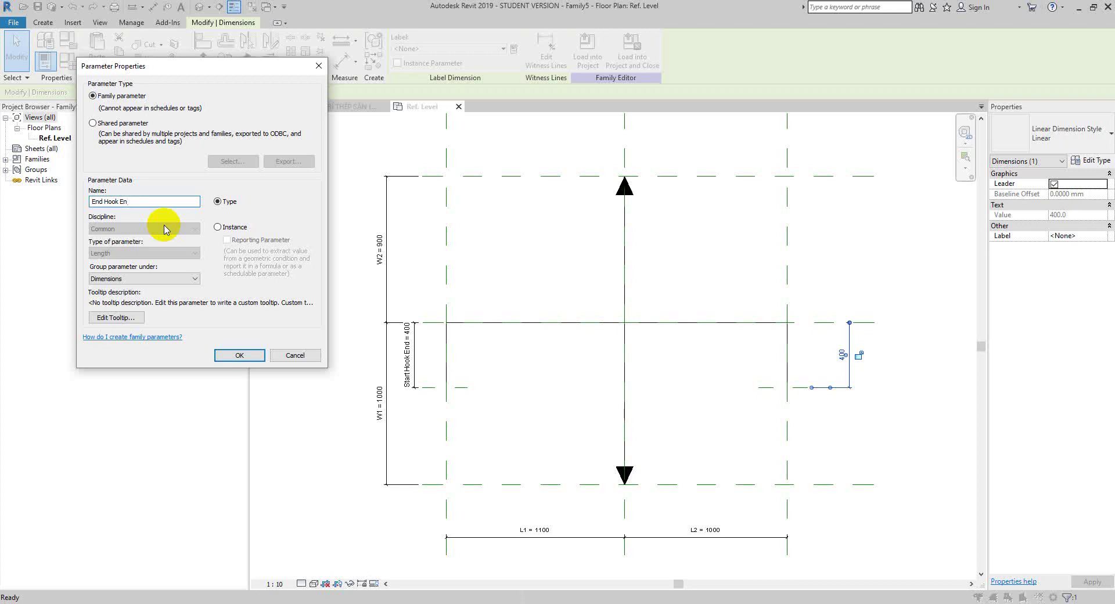
pyautogui.press('BackSpace')
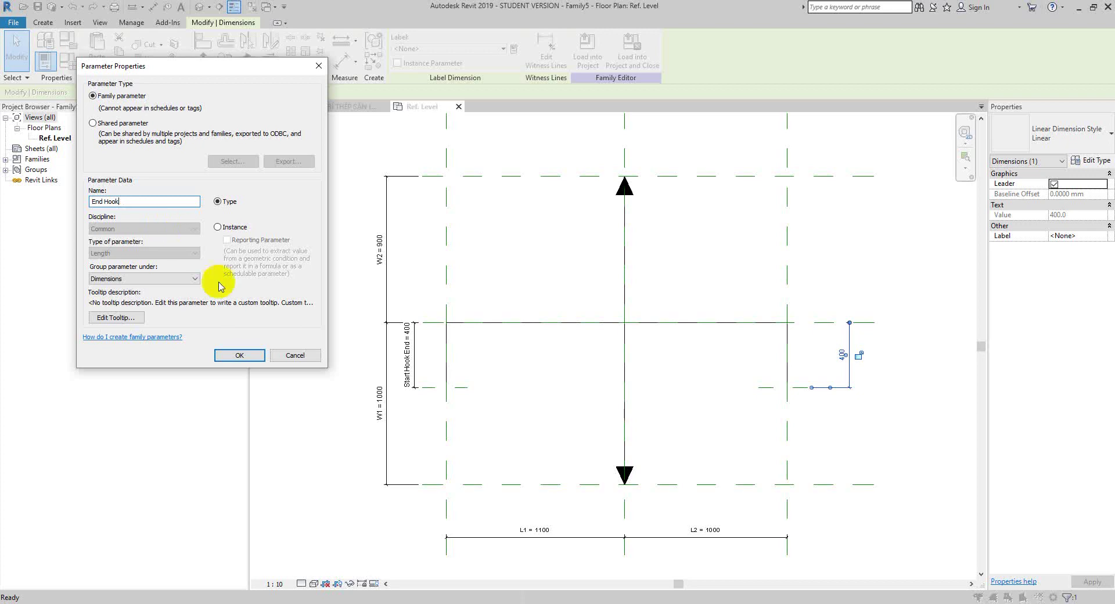
pyautogui.click(218, 227)
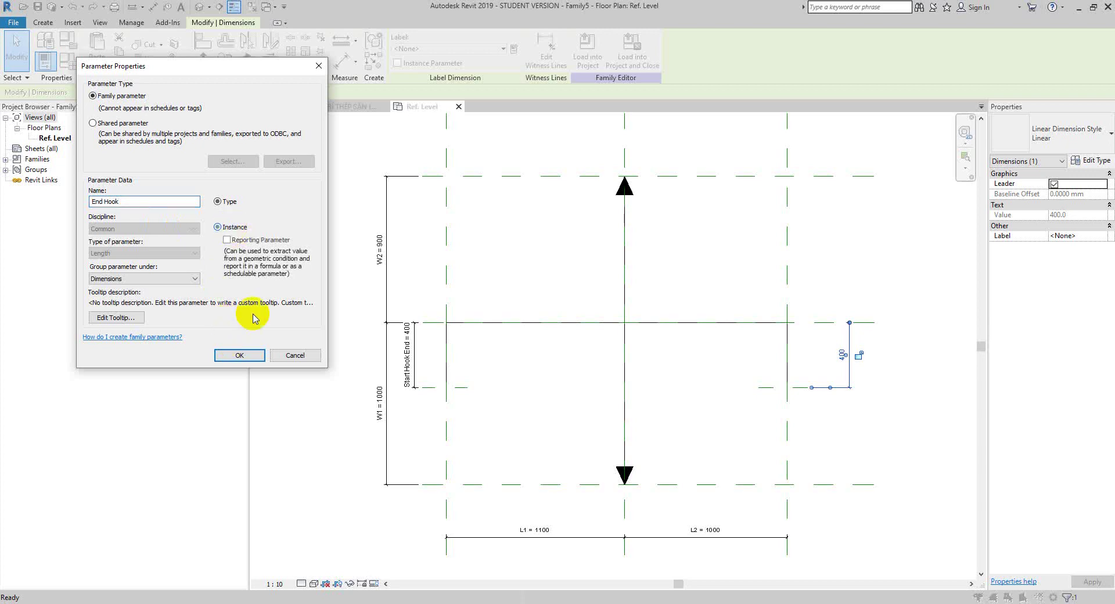
pyautogui.click(240, 354)
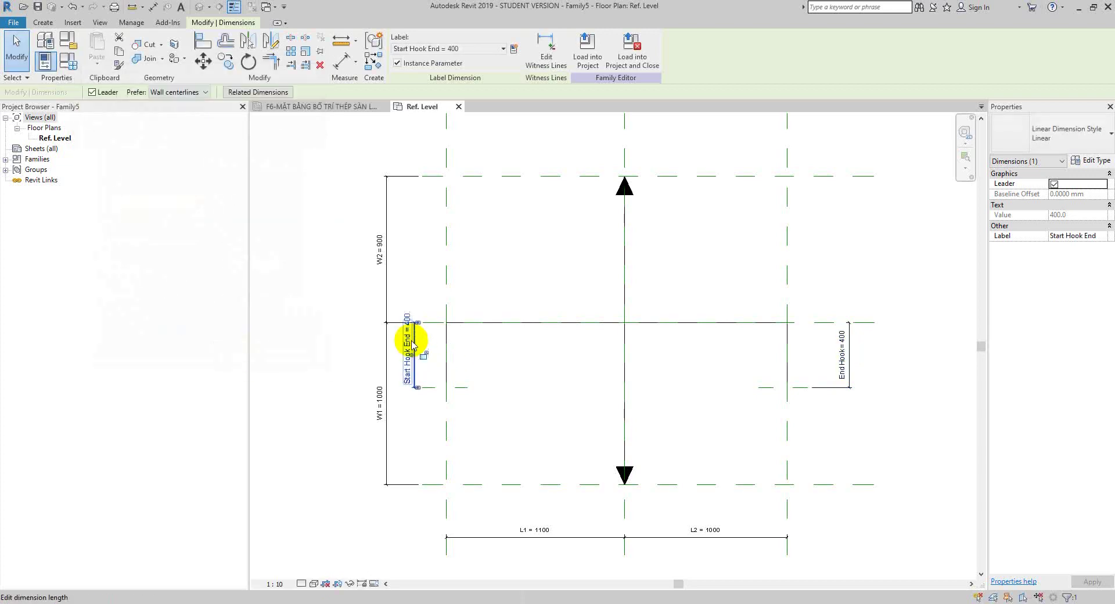
pyautogui.click(428, 244)
pyautogui.click(410, 340)
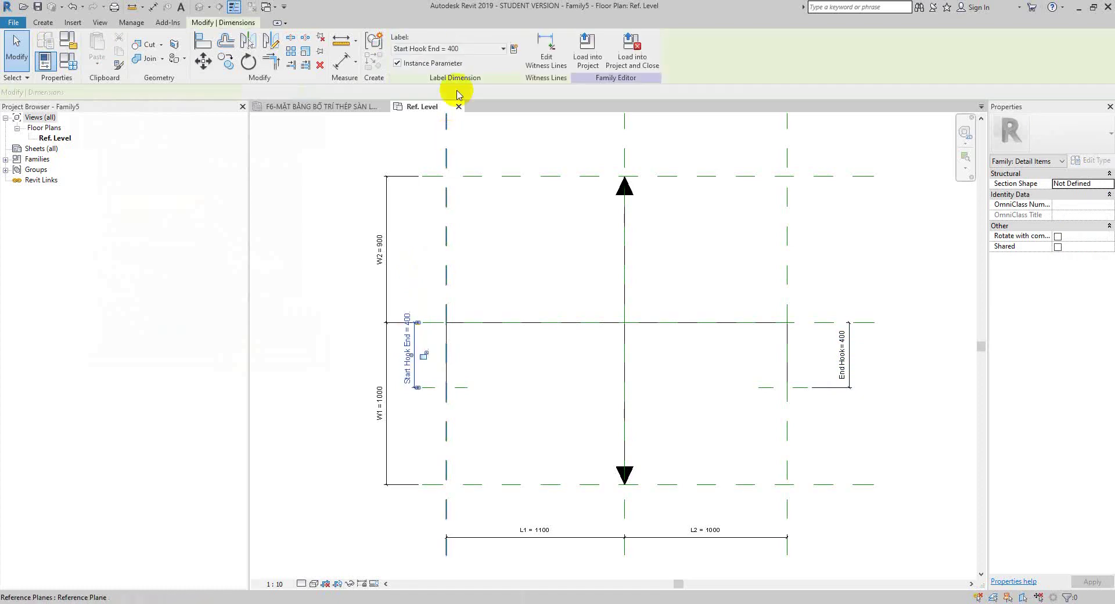
# - In Family Types, rename the Start Hook End parameter to Start Hook
pyautogui.click(68, 60)
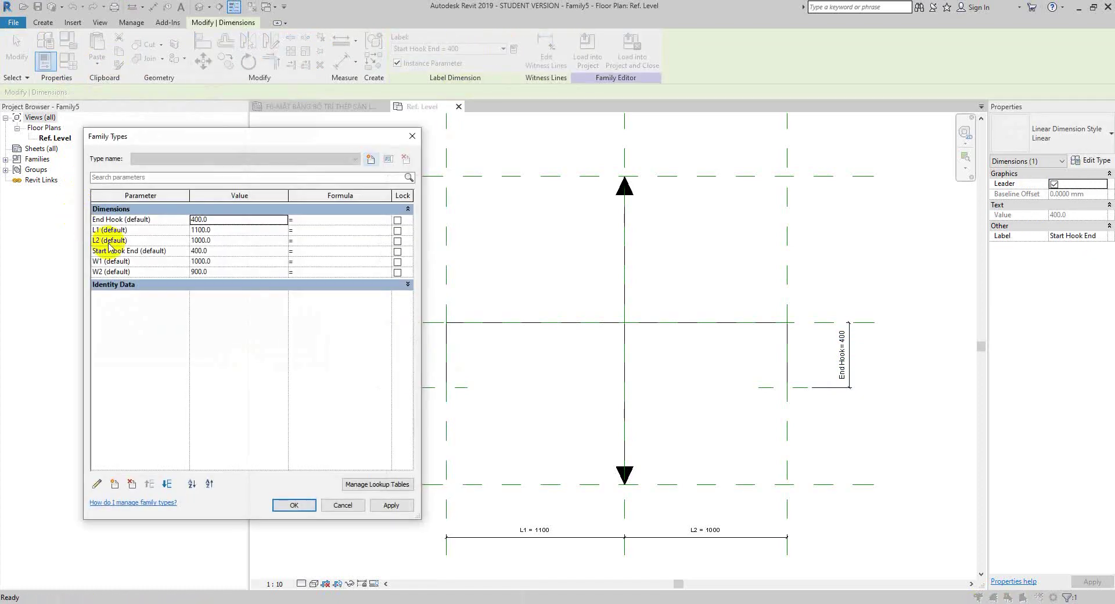
pyautogui.click(128, 251)
pyautogui.click(100, 485)
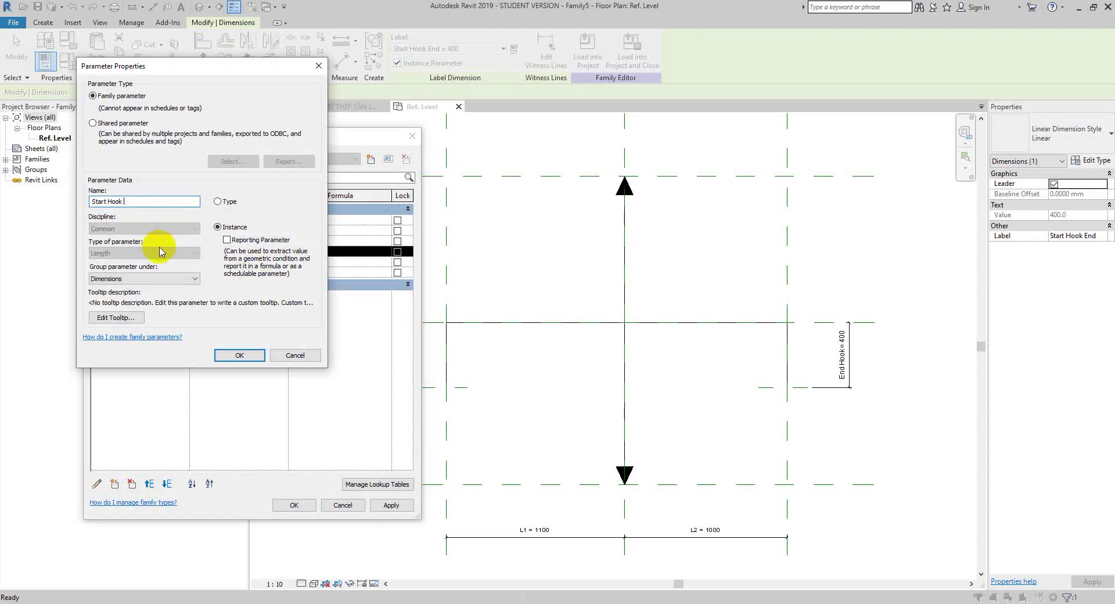
pyautogui.click(238, 356)
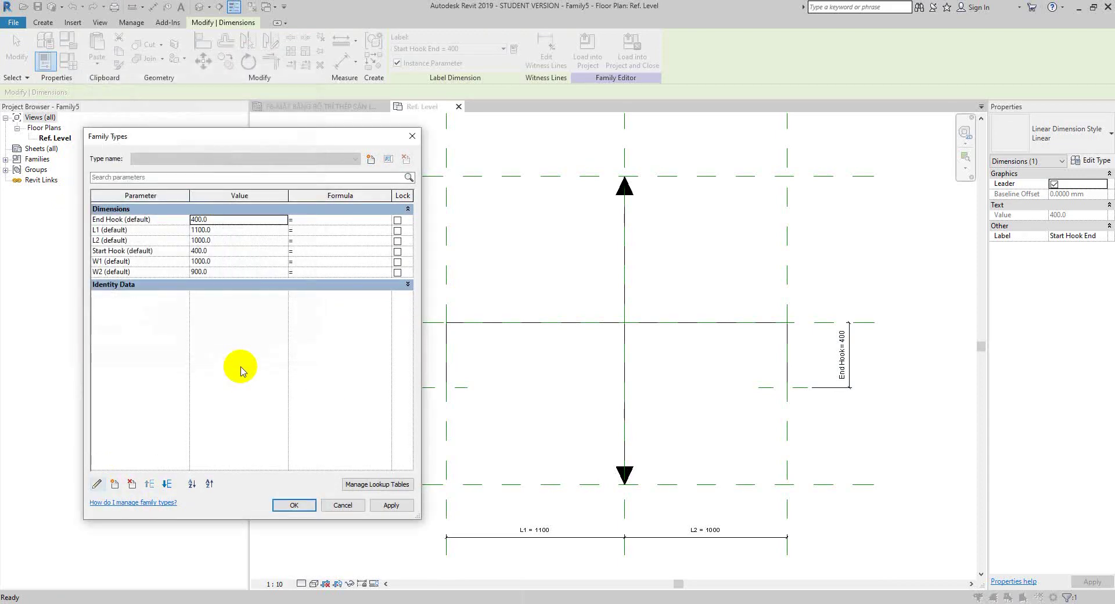
# - Move Start Hook up twice so it sits beside End Hook, and apply
pyautogui.click(125, 250)
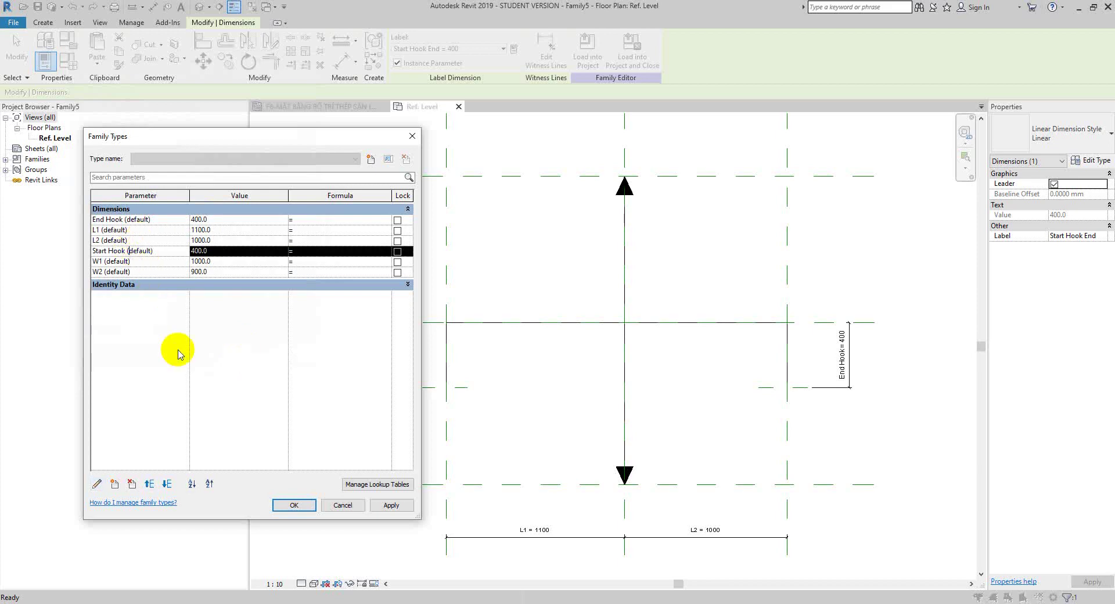
pyautogui.click(149, 484)
pyautogui.click(150, 485)
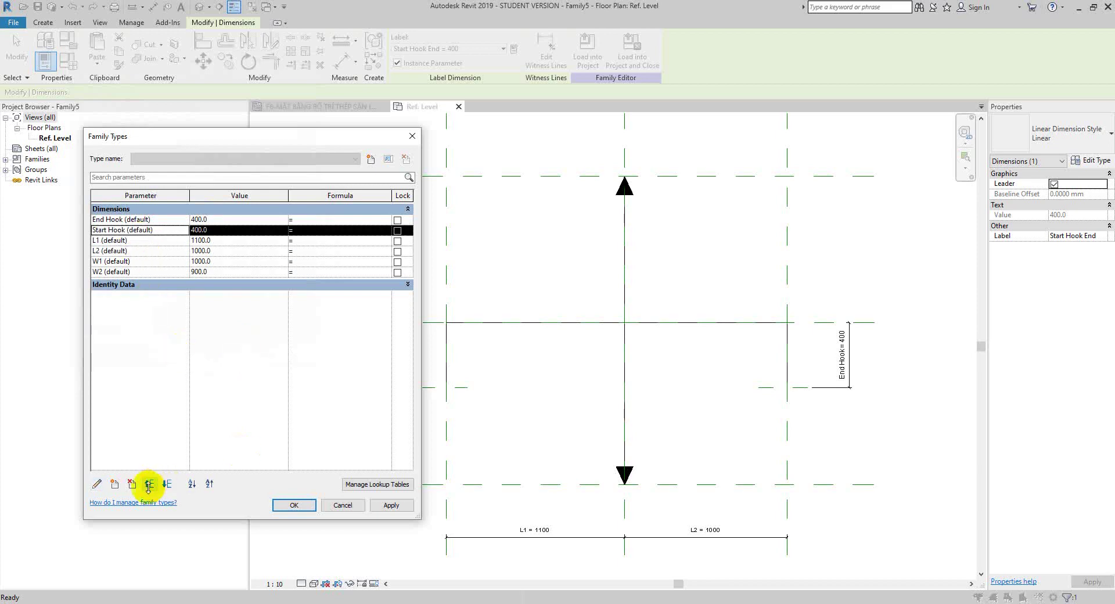
pyautogui.click(294, 505)
pyautogui.scroll(-1, 540, 377)
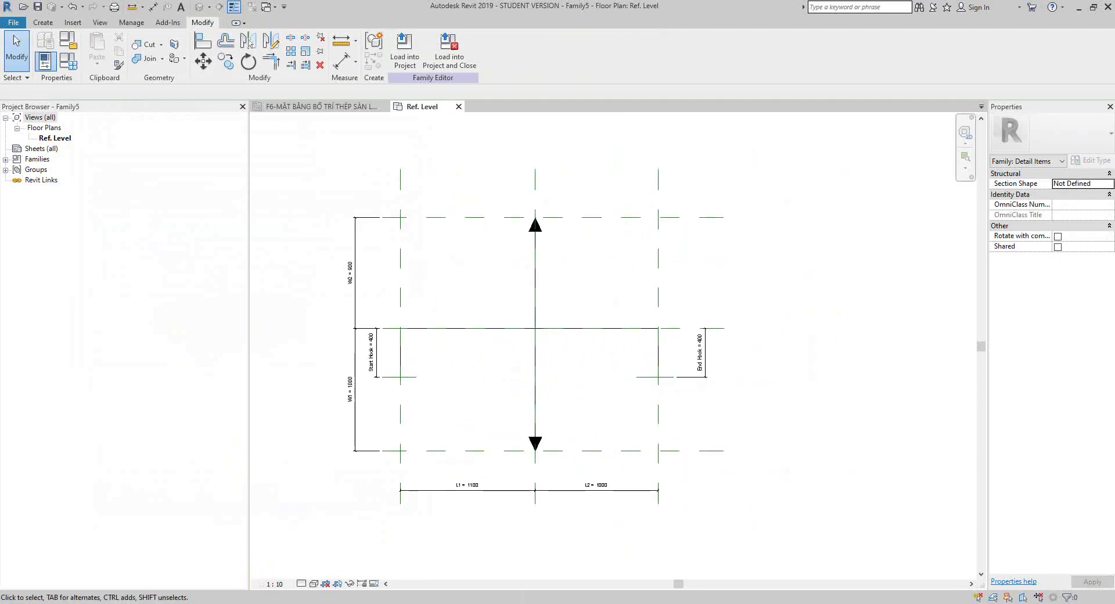
pyautogui.scroll(-2, 523, 467)
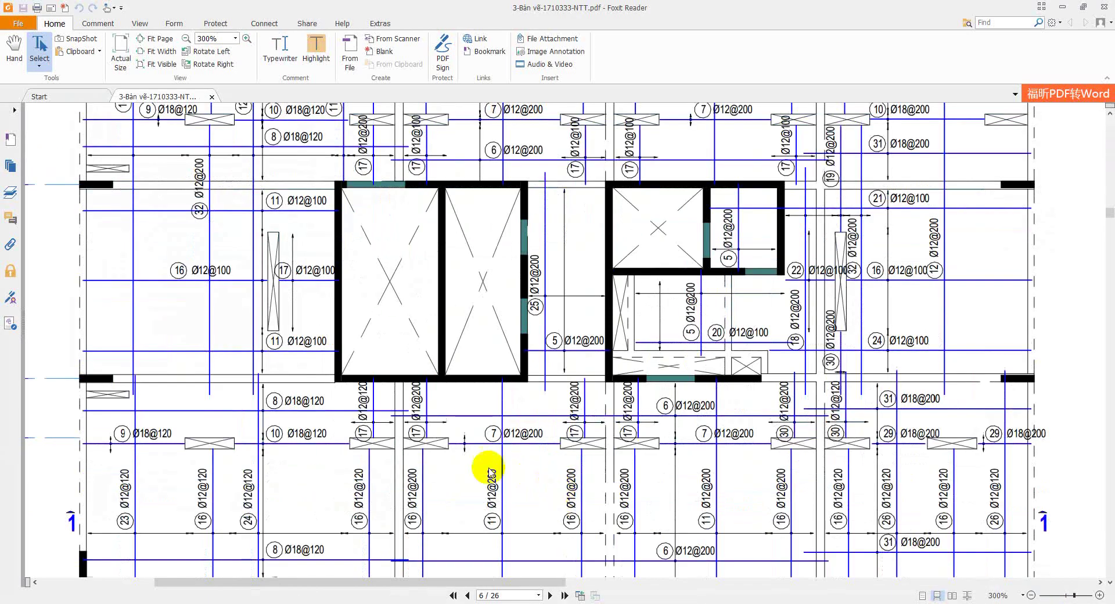
pyautogui.scroll(-2, 465, 482)
pyautogui.scroll(-2, 425, 492)
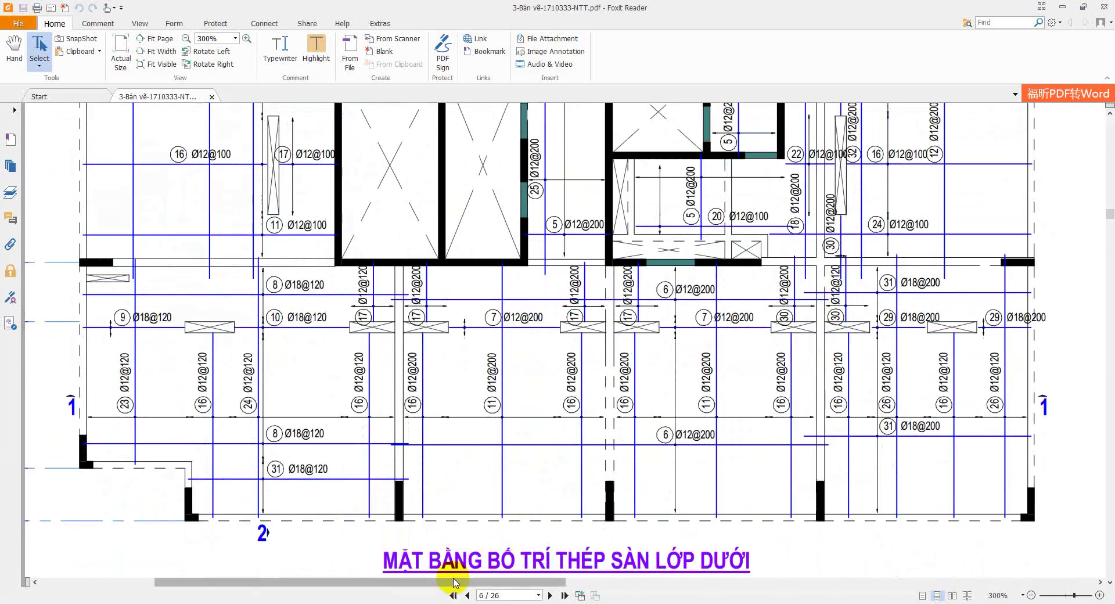
pyautogui.moveTo(456, 582); pyautogui.dragTo(856, 583)
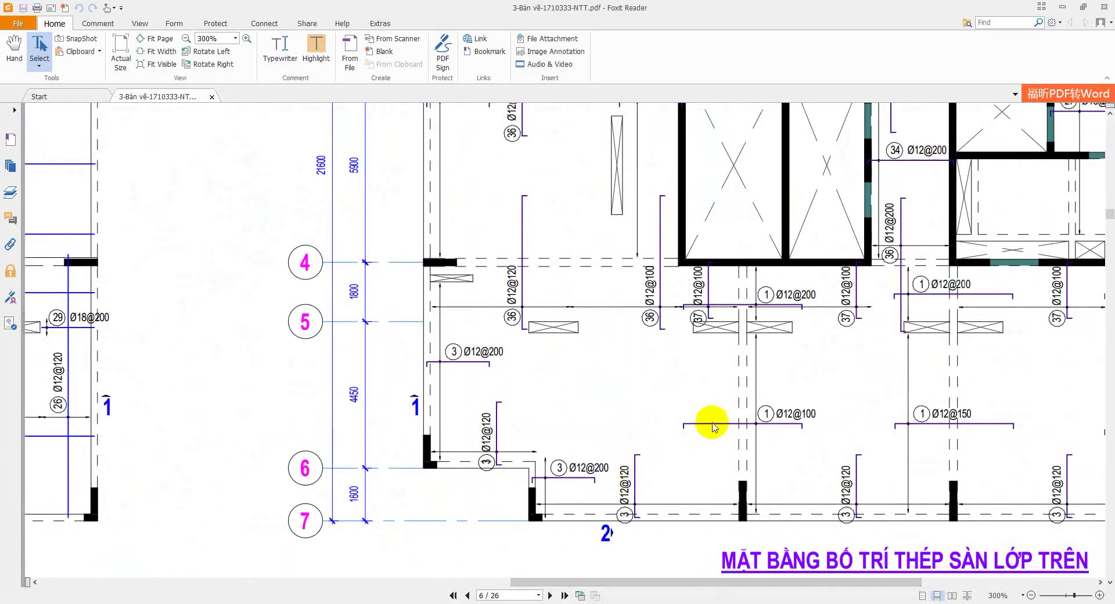
pyautogui.moveTo(741, 589); pyautogui.dragTo(416, 590)
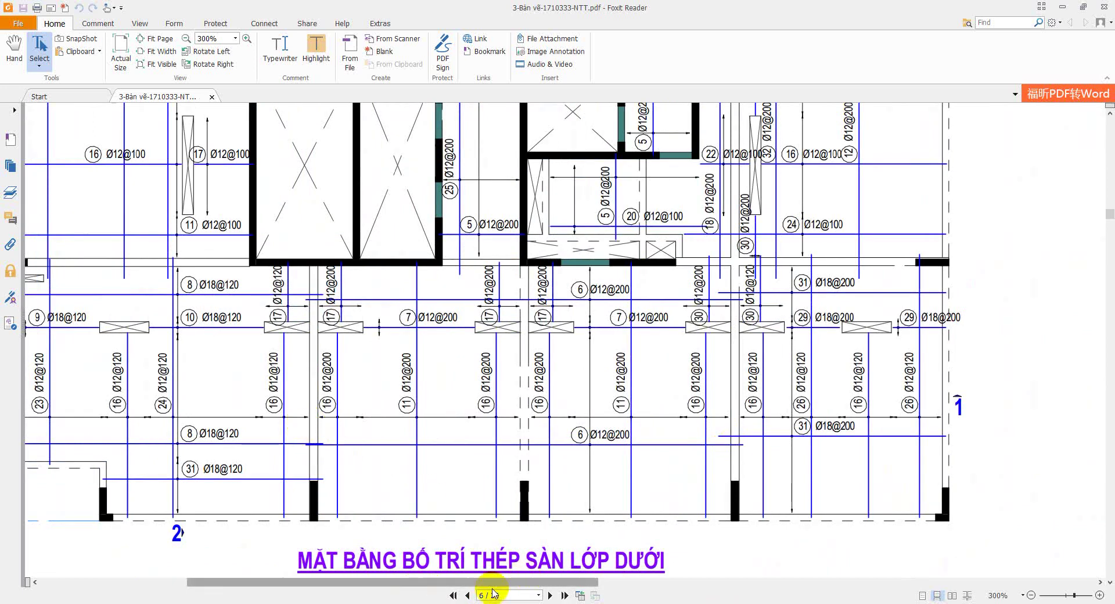
pyautogui.moveTo(493, 583); pyautogui.dragTo(777, 560)
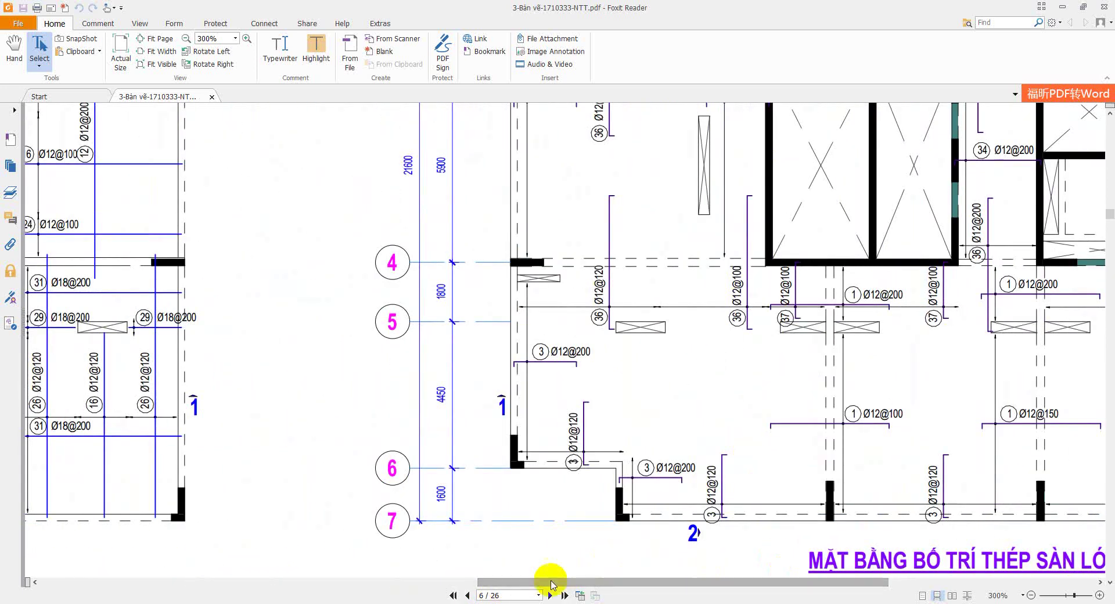
pyautogui.hotkey('alt', 'Tab')
pyautogui.scroll(2, 304, 373)
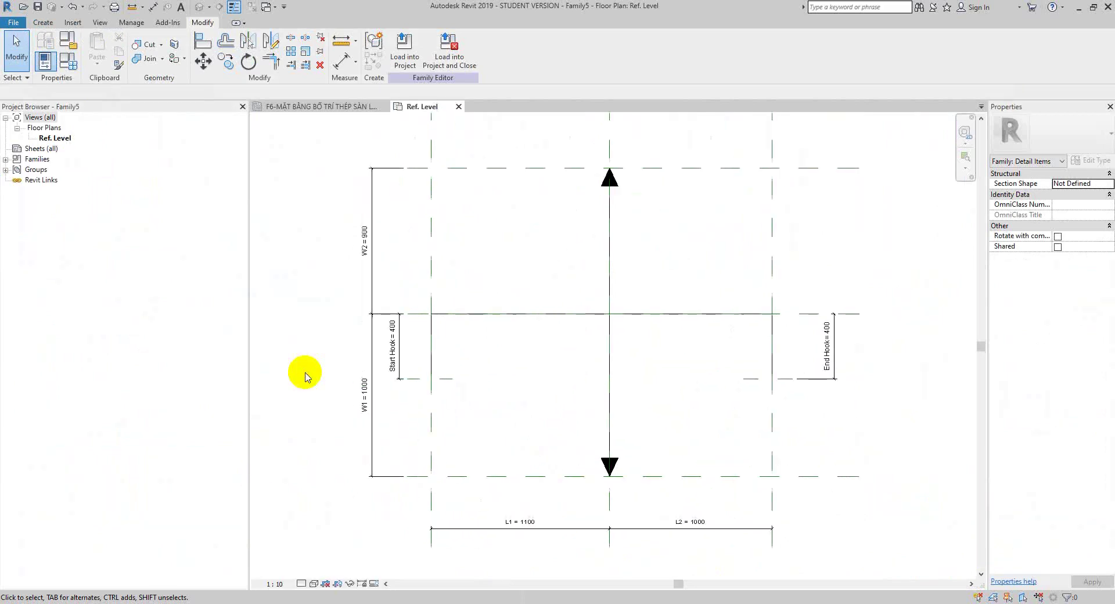
pyautogui.moveTo(297, 341); pyautogui.dragTo(343, 381, button='middle')
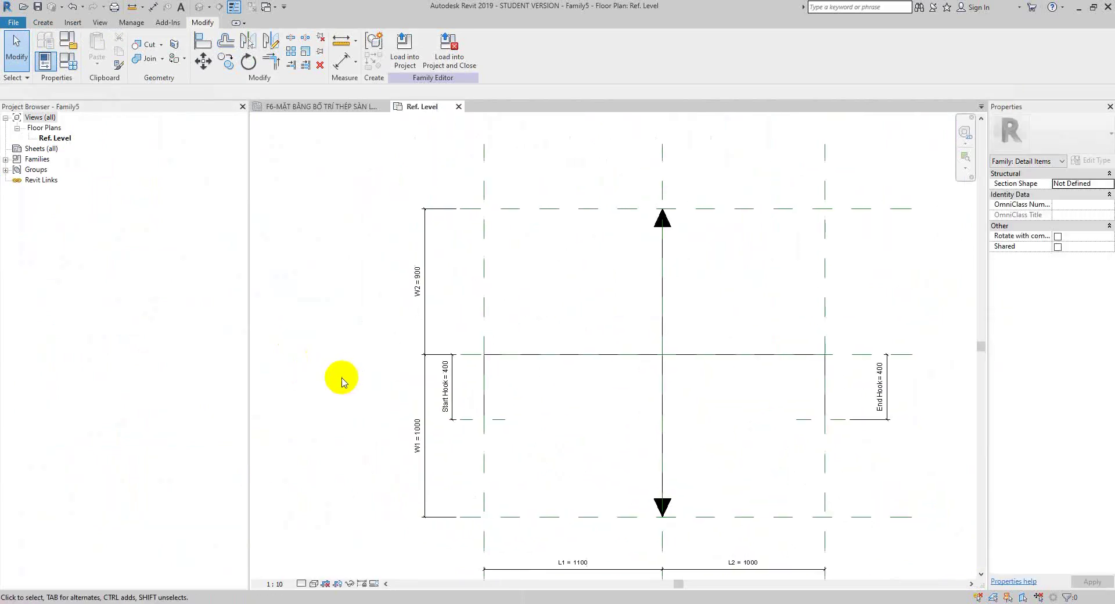
pyautogui.click(67, 59)
pyautogui.moveTo(216, 135); pyautogui.dragTo(166, 97)
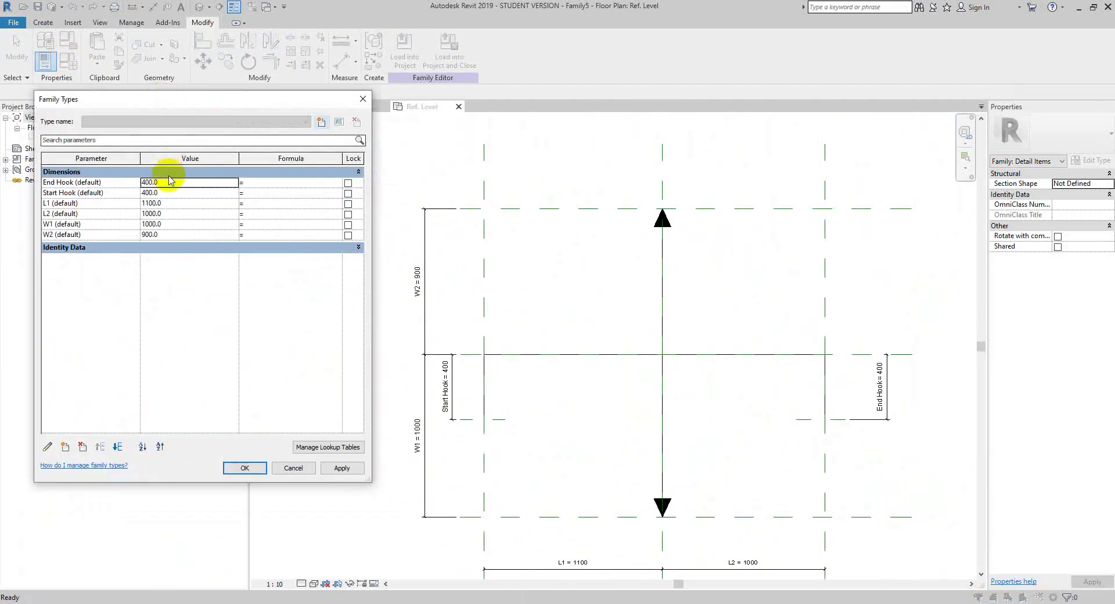
pyautogui.doubleClick(162, 182)
pyautogui.write('0')
pyautogui.click(245, 468)
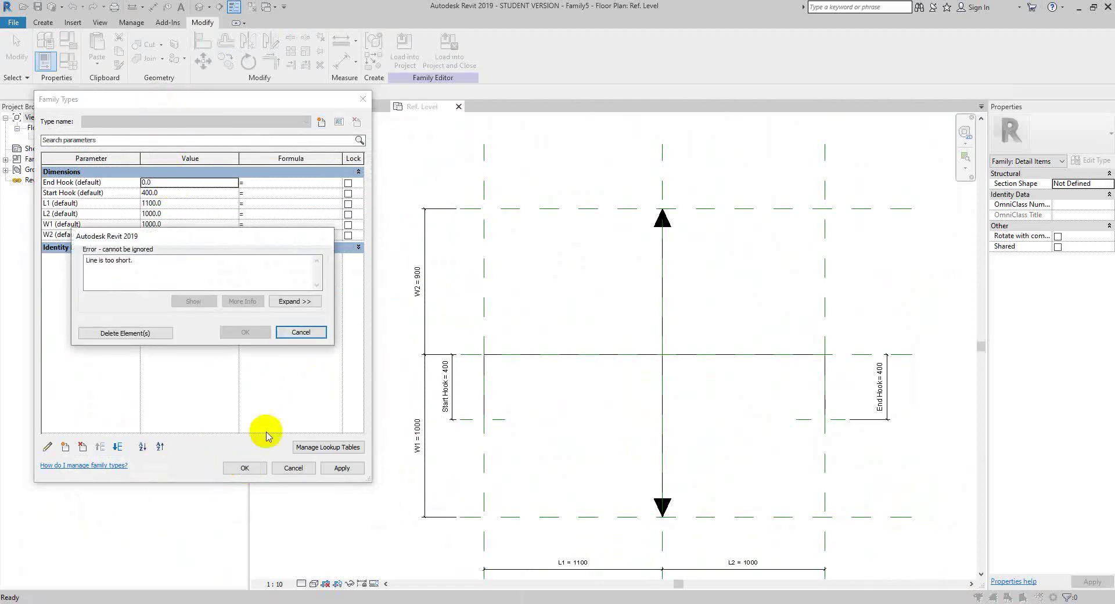
pyautogui.click(301, 332)
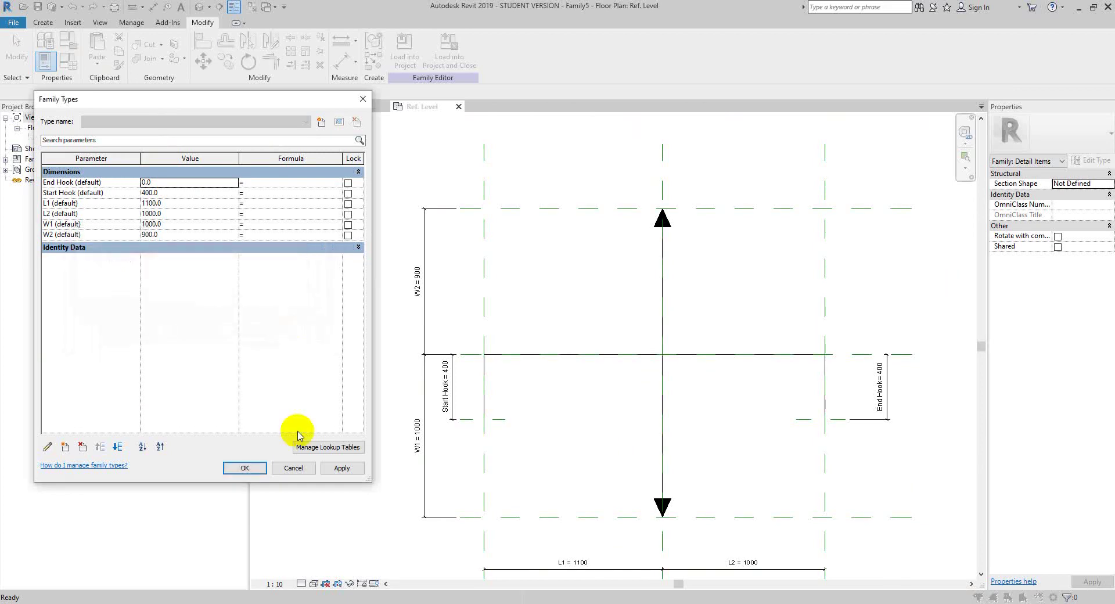
pyautogui.click(244, 467)
pyautogui.click(301, 332)
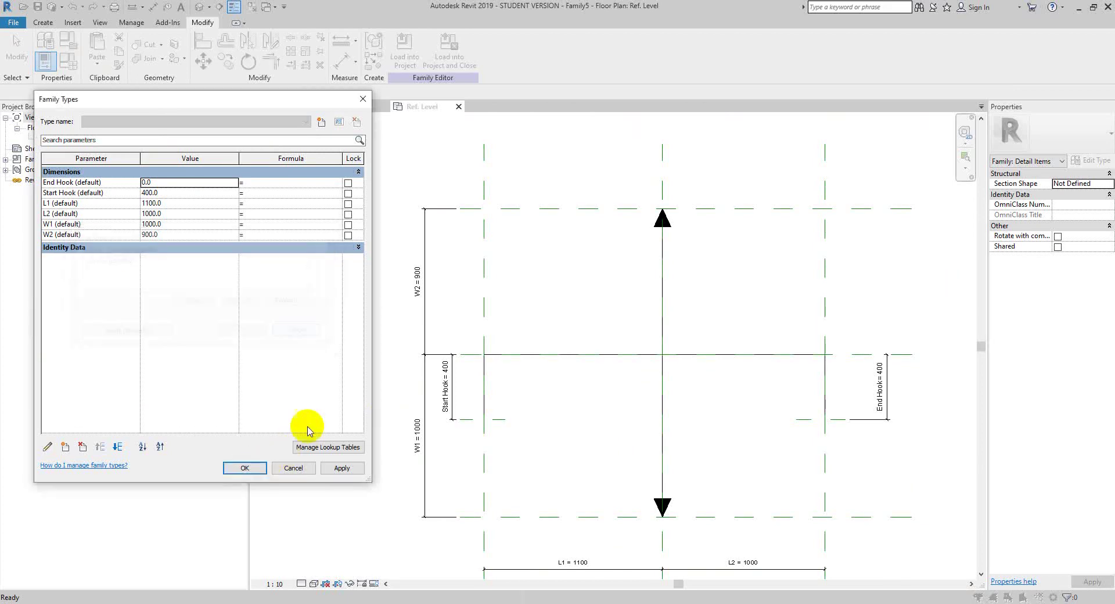
pyautogui.click(294, 468)
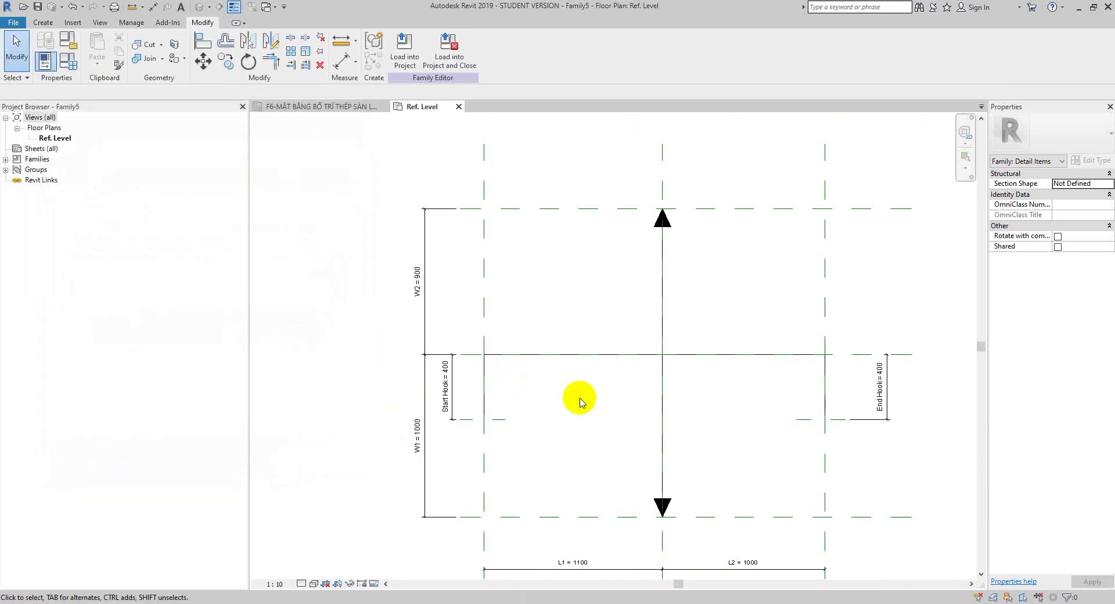
pyautogui.moveTo(622, 405); pyautogui.dragTo(493, 402, button='middle')
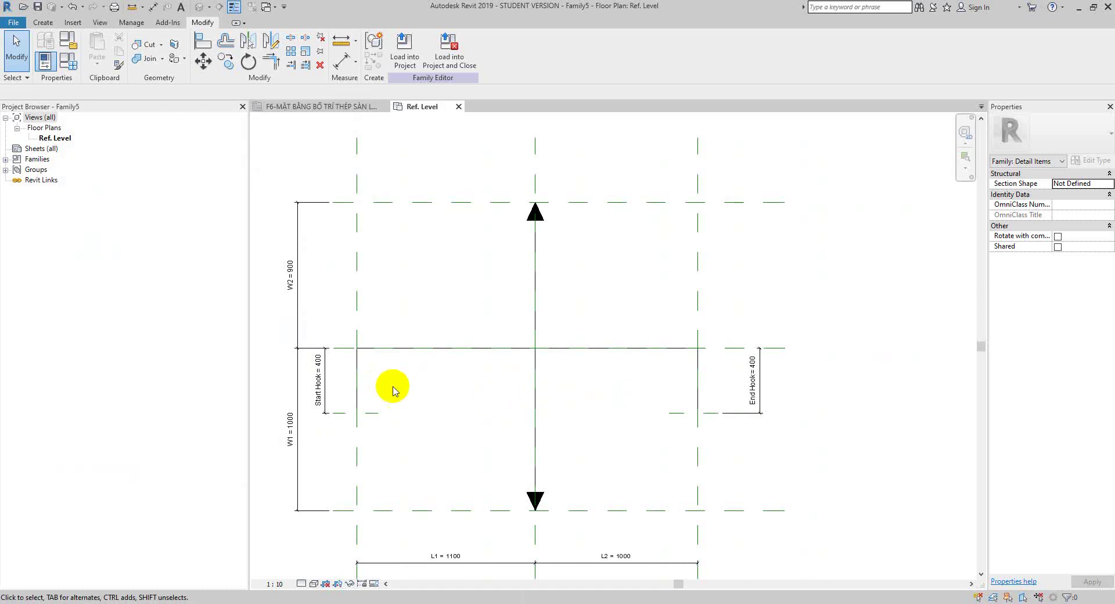
# - Link the start hook line's Visible property to a new Yes/No parameter 'Show Start Hook' grouped under Visibility
pyautogui.click(356, 376)
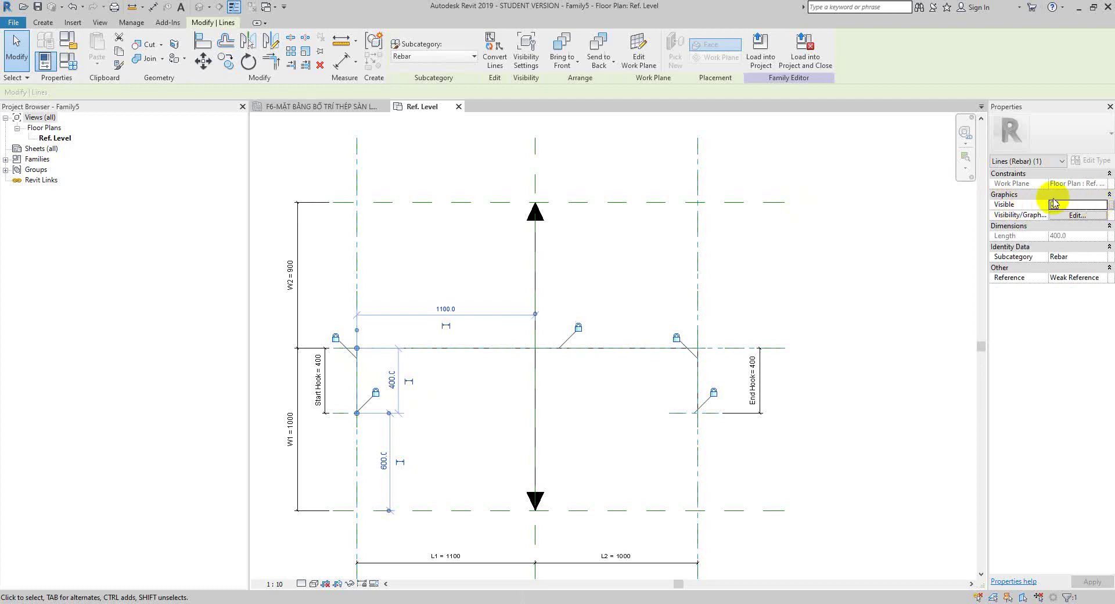
pyautogui.click(1111, 206)
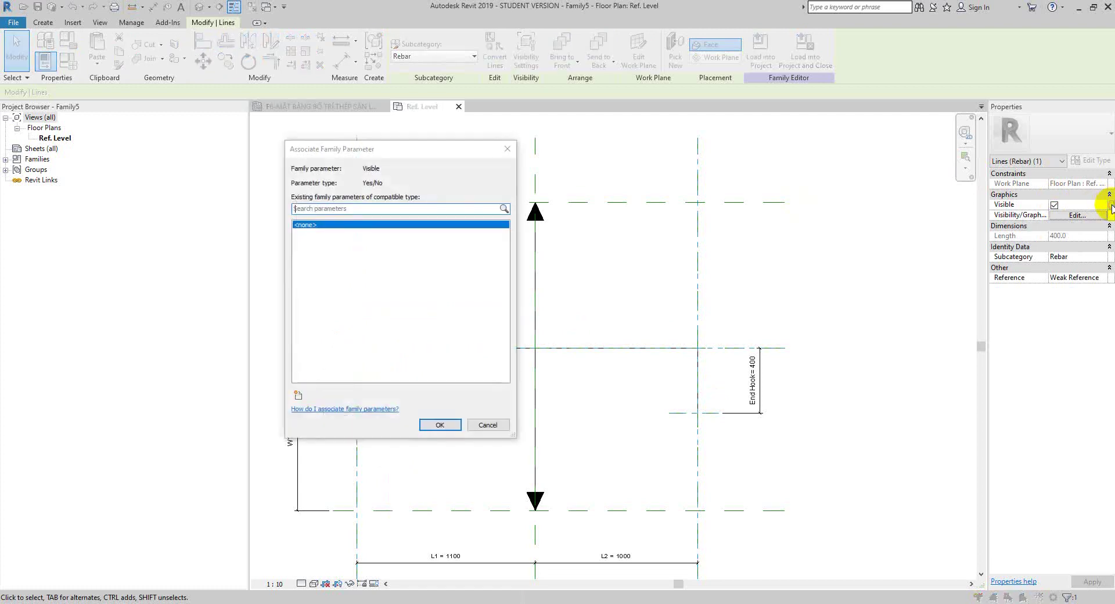
pyautogui.moveTo(361, 149); pyautogui.dragTo(666, 117)
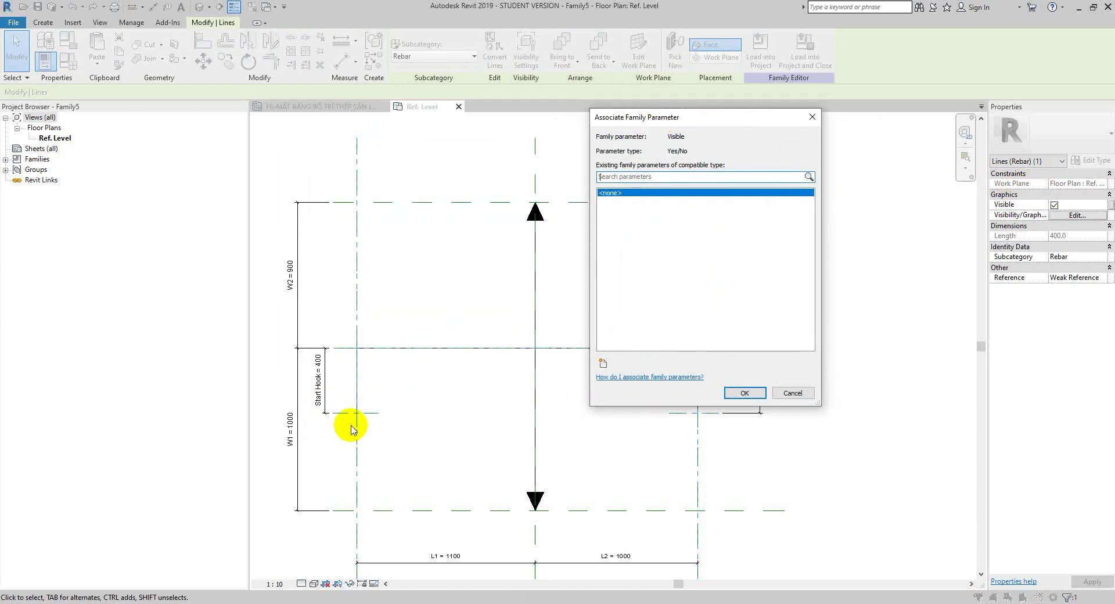
pyautogui.click(603, 363)
pyautogui.write('S')
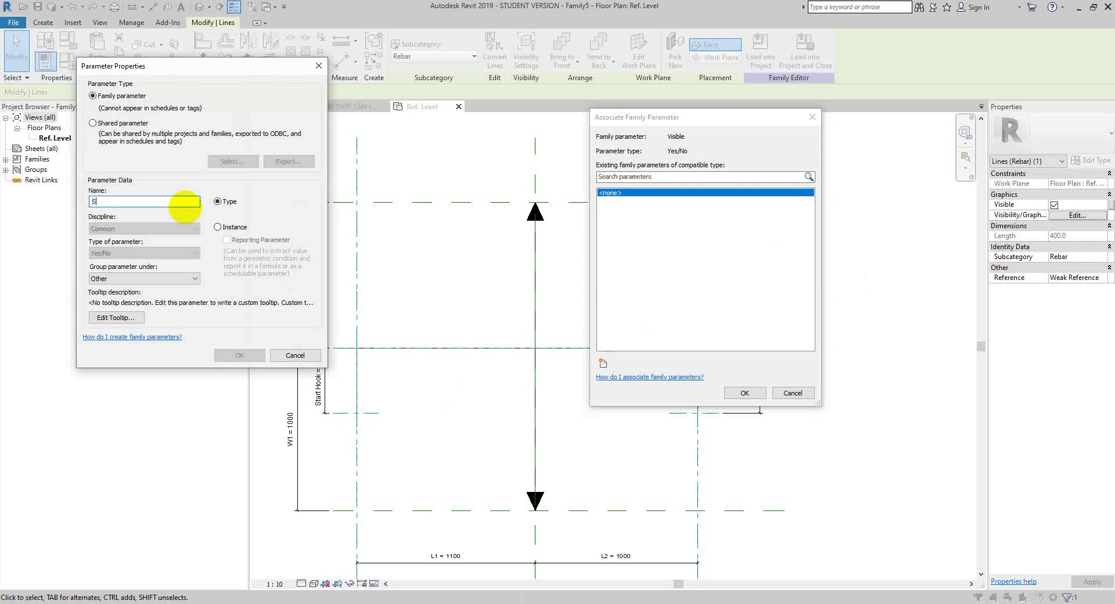
pyautogui.write('tart Hook')
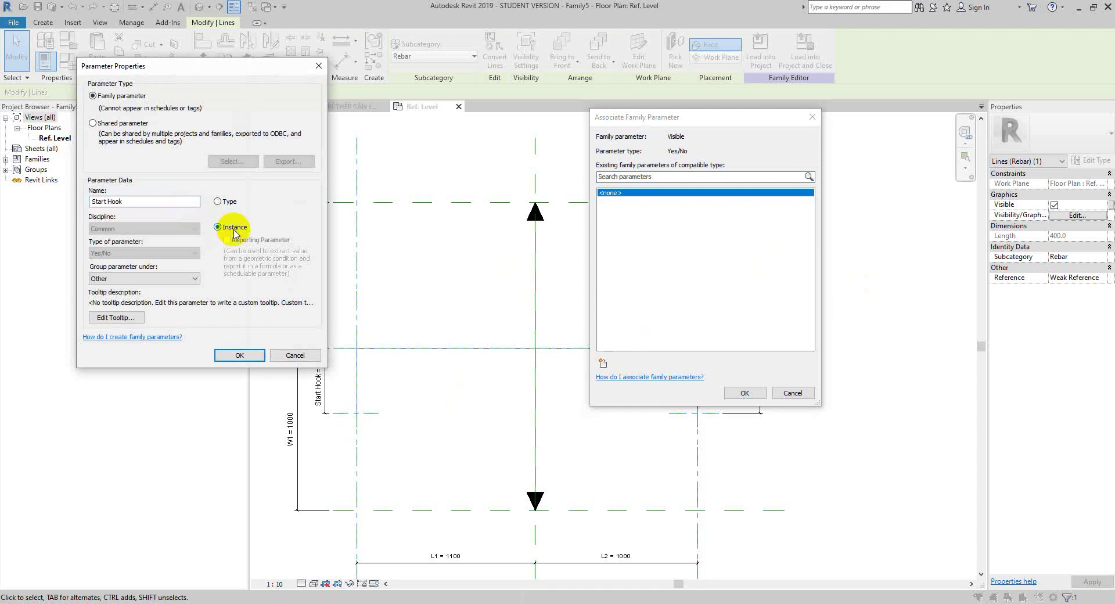
pyautogui.click(142, 278)
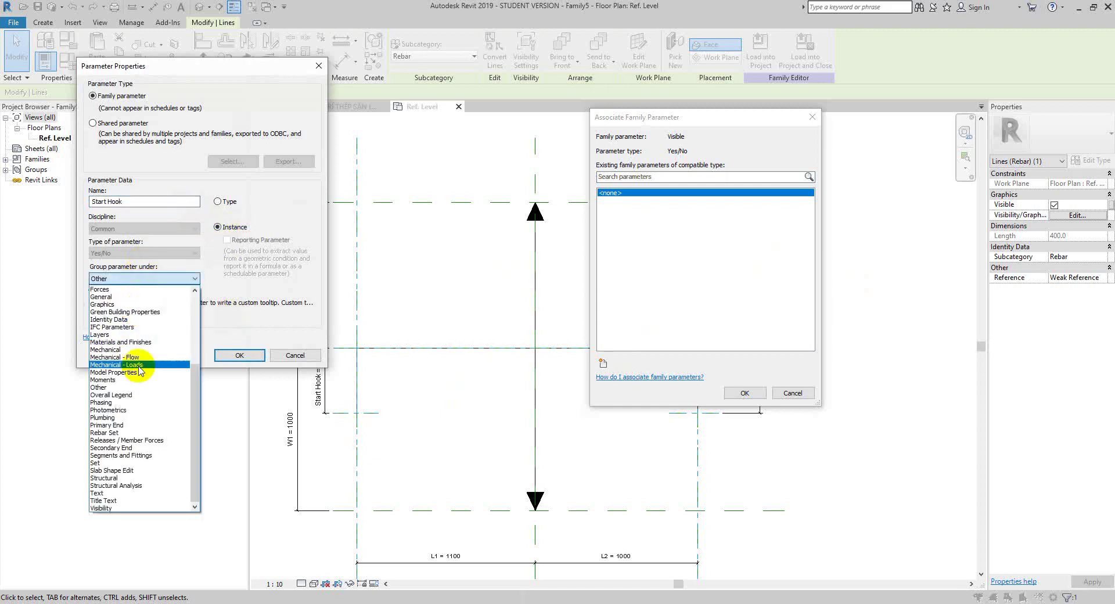
pyautogui.click(107, 508)
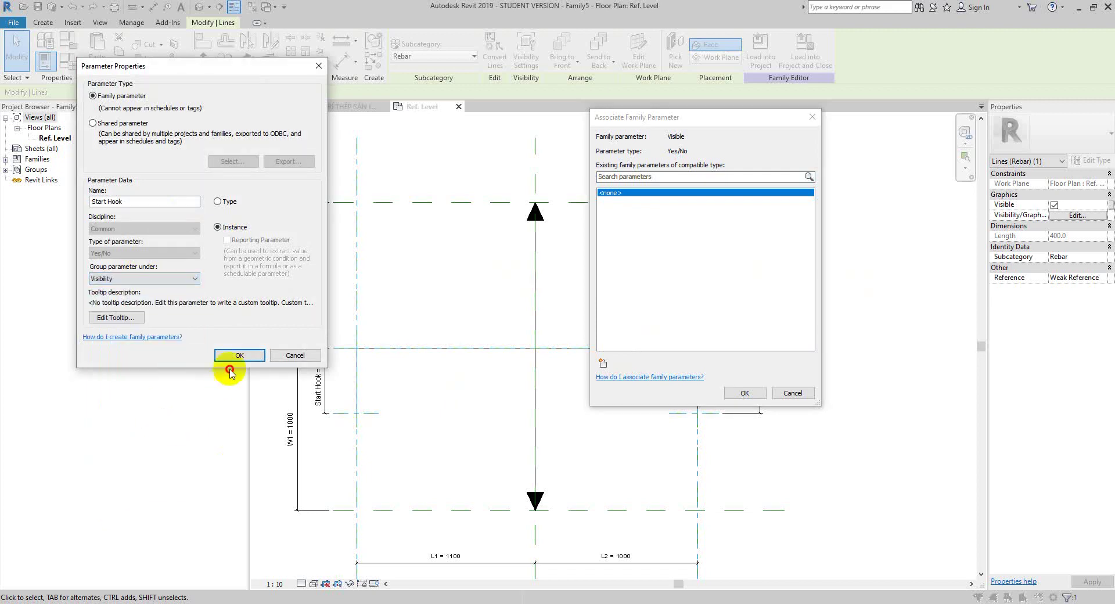
pyautogui.click(237, 357)
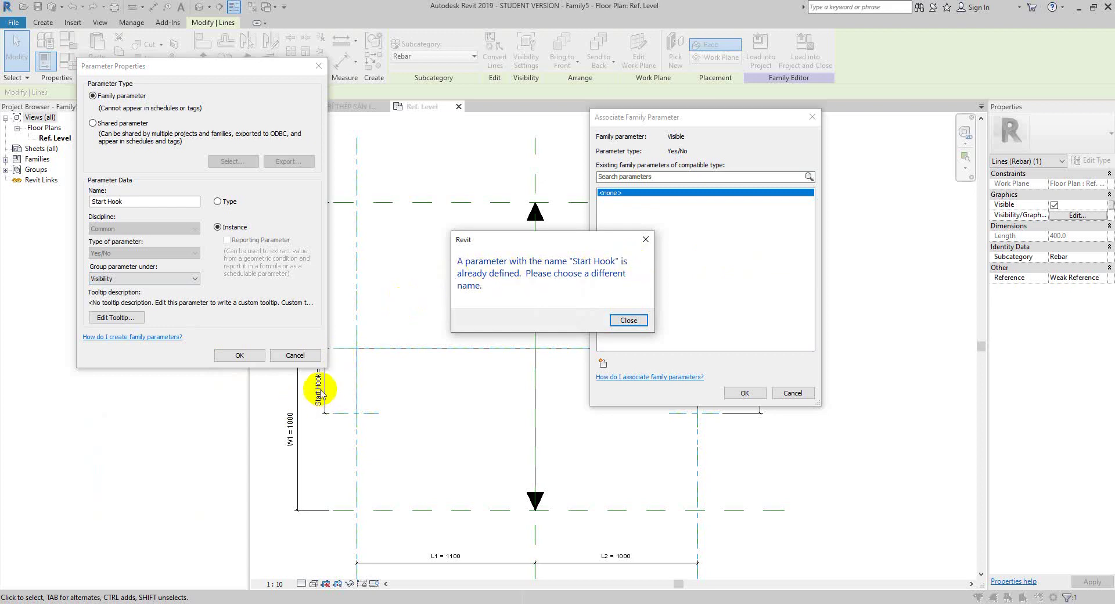
pyautogui.click(628, 320)
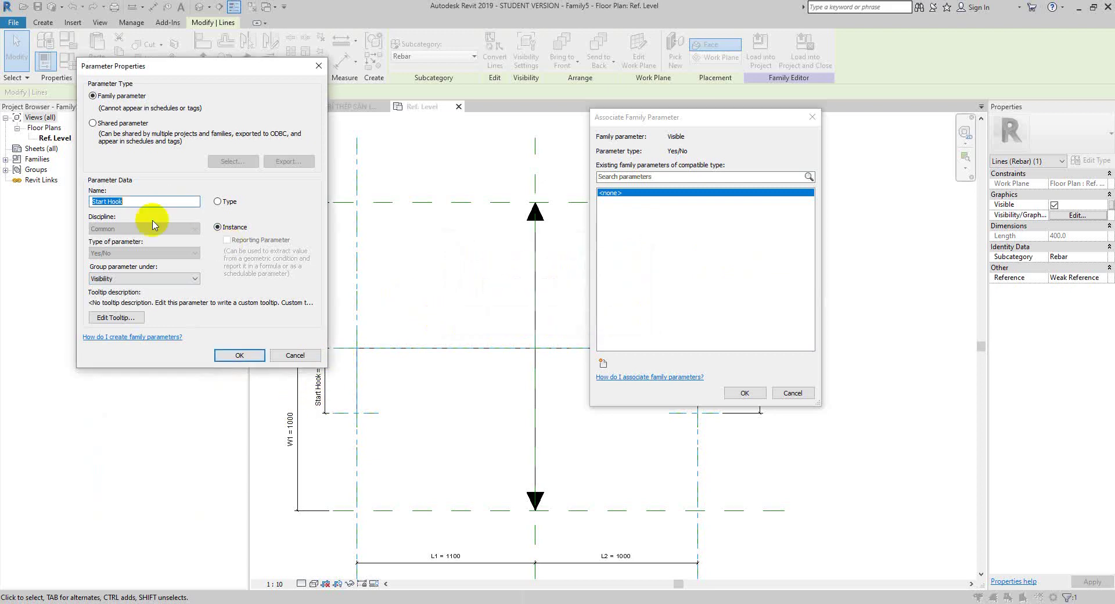
pyautogui.click(150, 205)
pyautogui.write('Show')
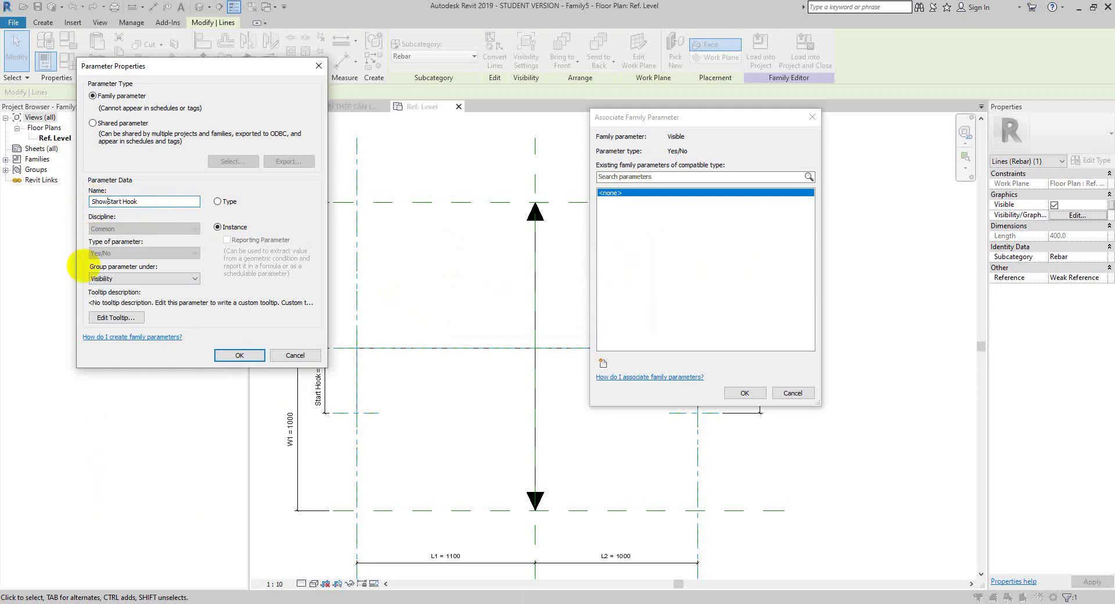
pyautogui.click(256, 355)
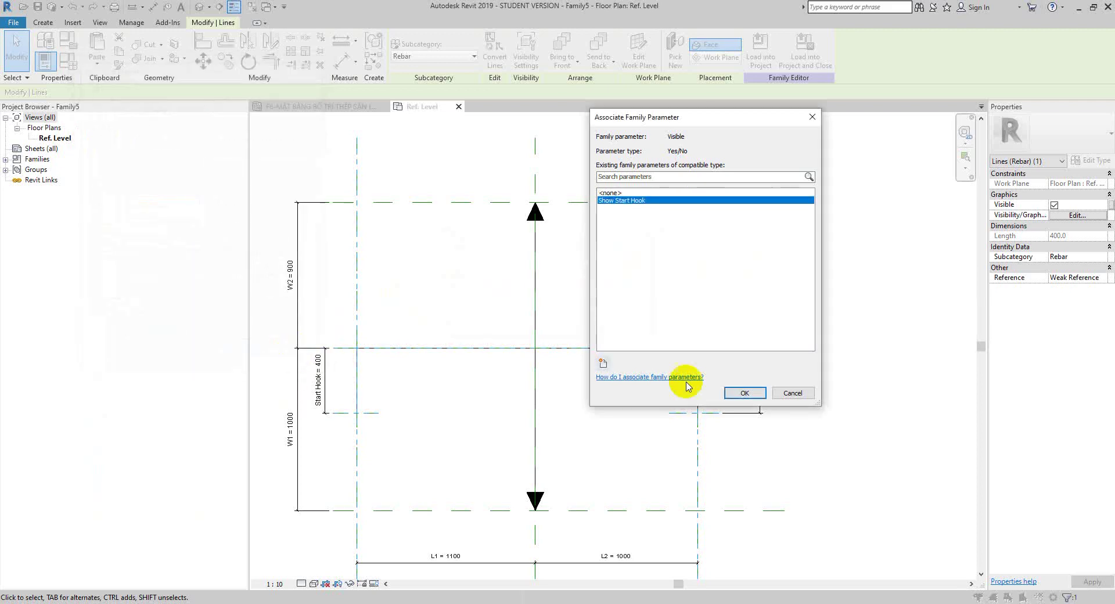
pyautogui.click(745, 393)
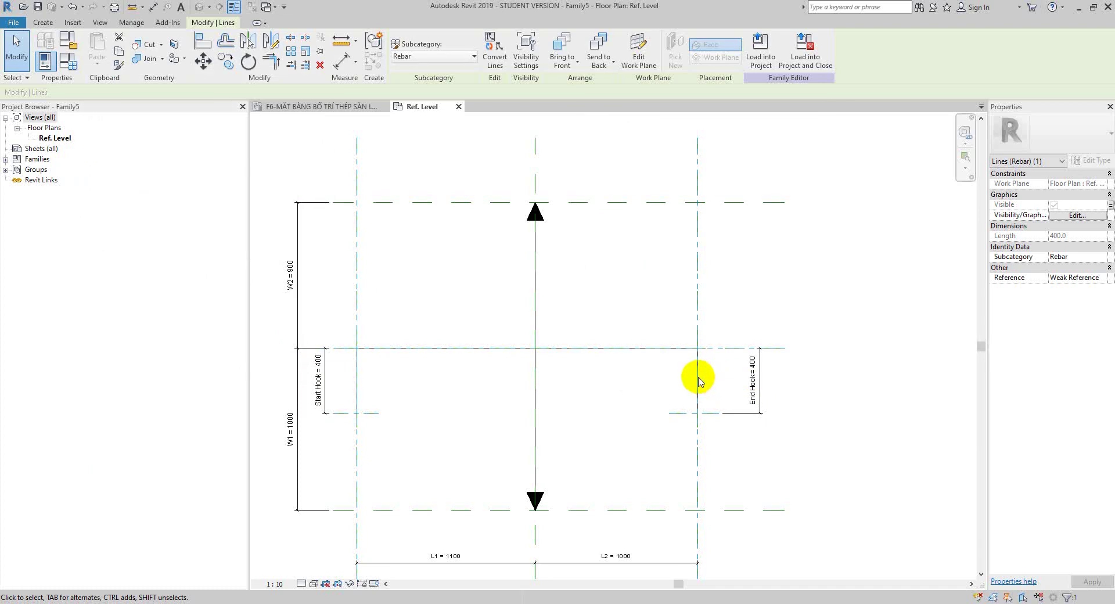
# - Link the end hook line's visibility to a new instance parameter 'Show End Hook'
pyautogui.click(647, 391)
pyautogui.click(698, 372)
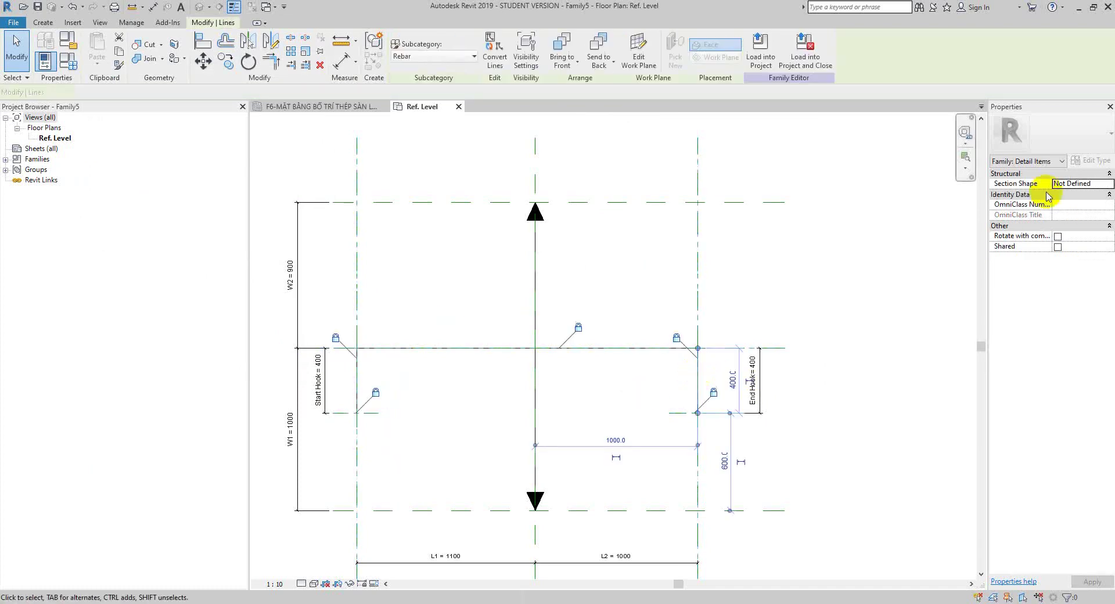
pyautogui.click(1108, 204)
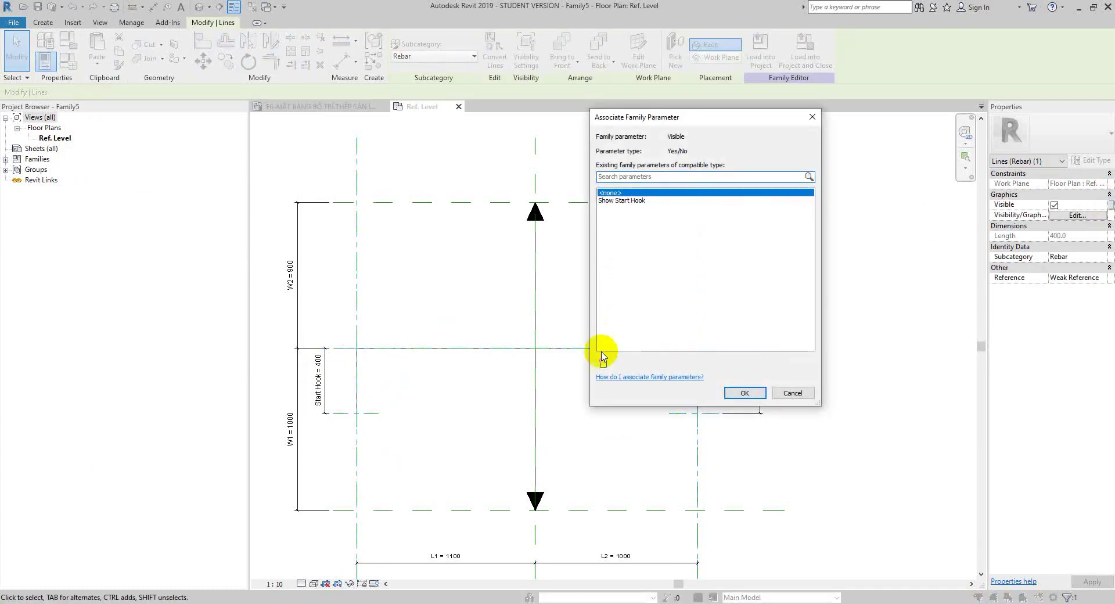
pyautogui.click(604, 363)
pyautogui.write('S')
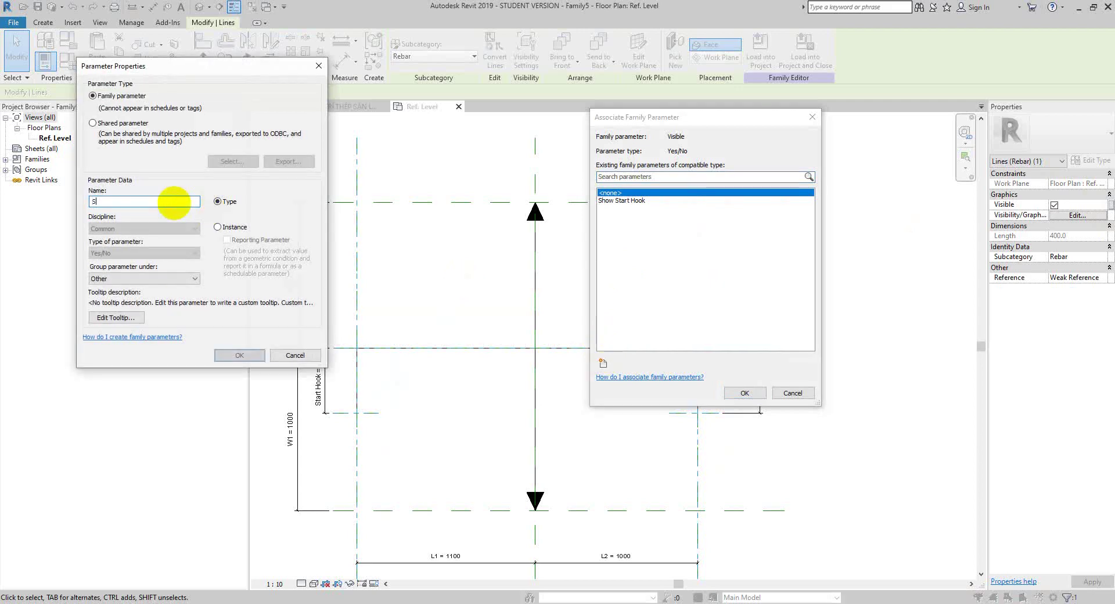
pyautogui.write('how End Hook')
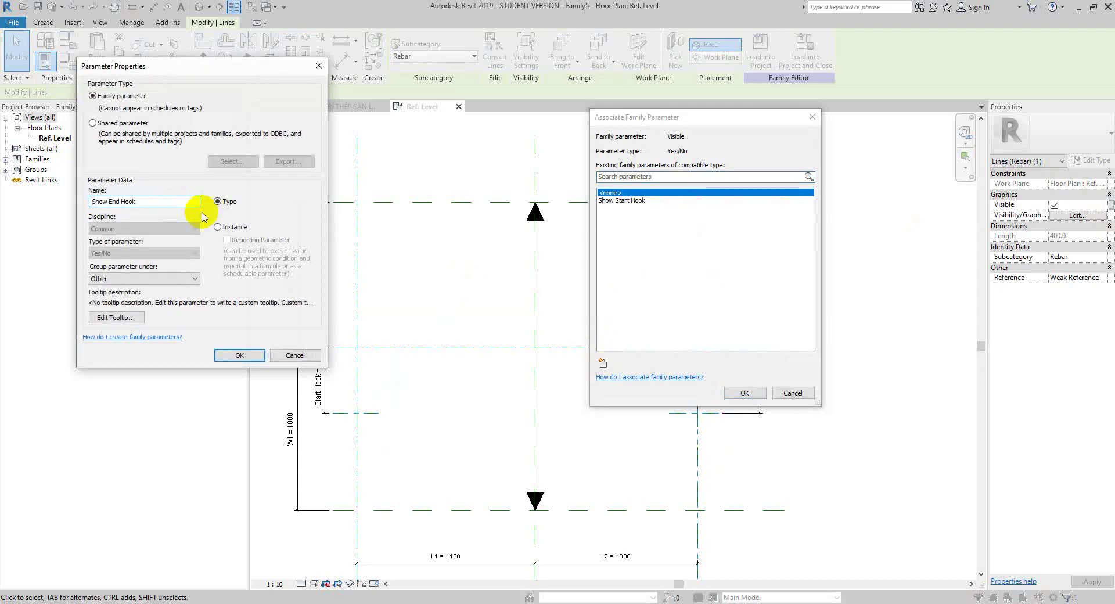
pyautogui.click(218, 226)
pyautogui.click(239, 355)
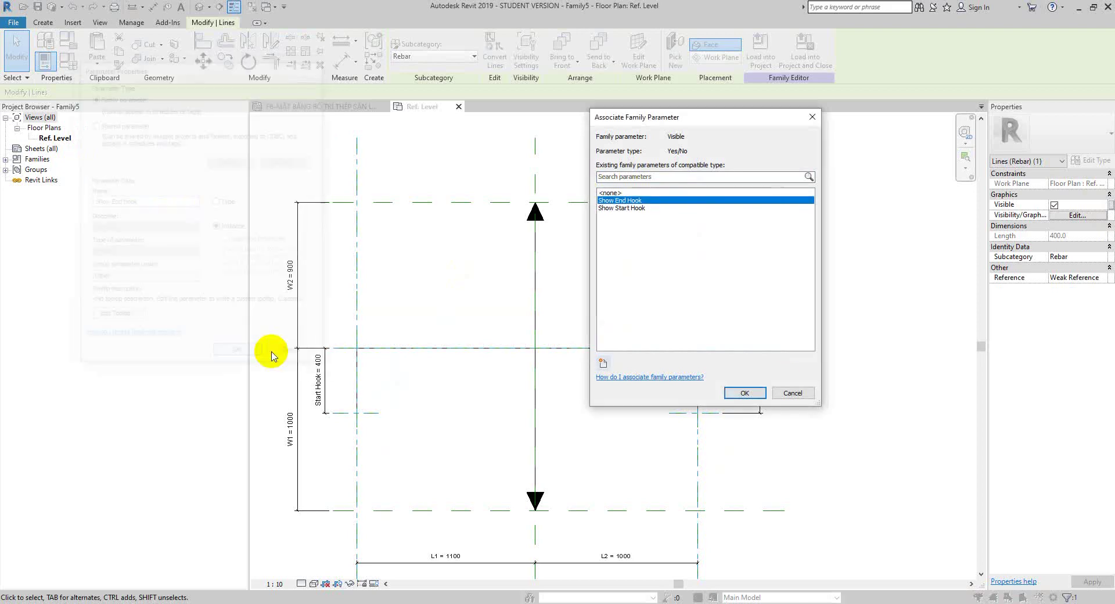
pyautogui.click(746, 394)
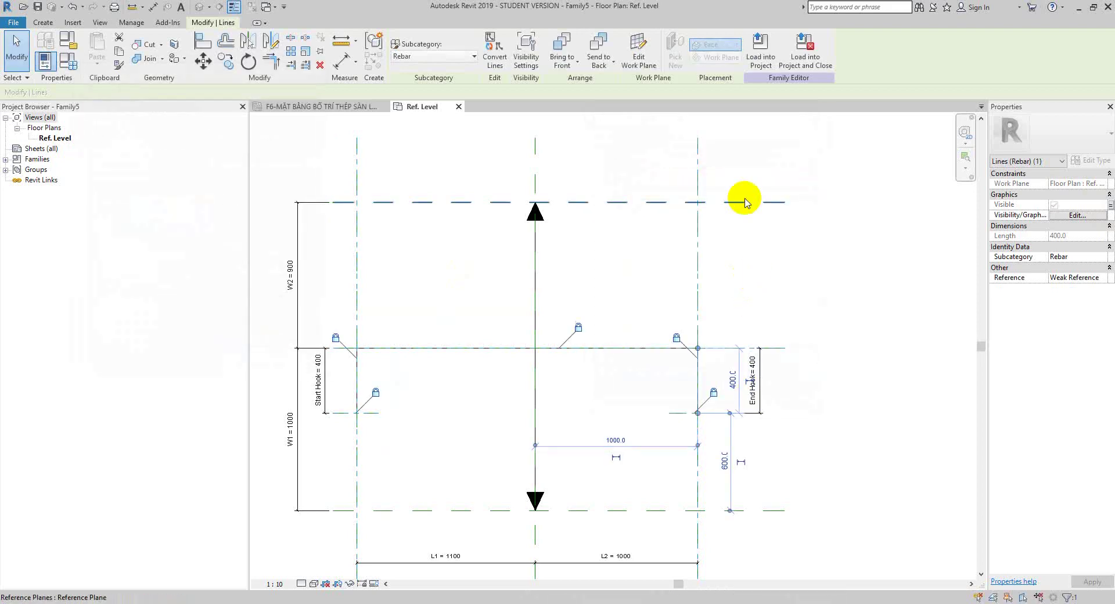
# - Clear the selection, recentre the family plan, and bring up the PDF rebar drawing
pyautogui.click(784, 281)
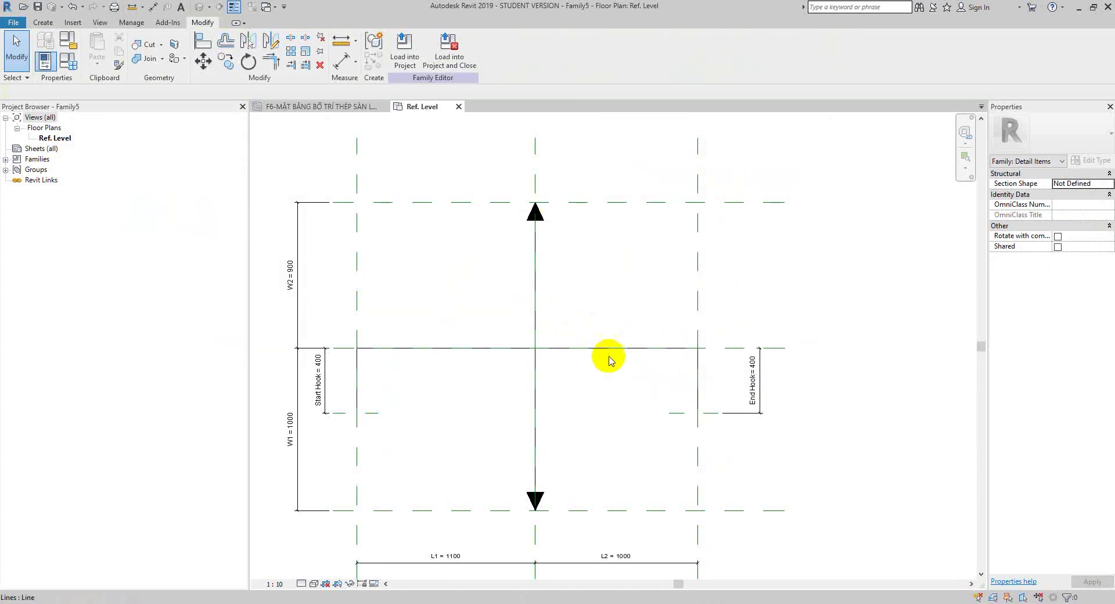
pyautogui.moveTo(814, 352); pyautogui.dragTo(776, 353, button='middle')
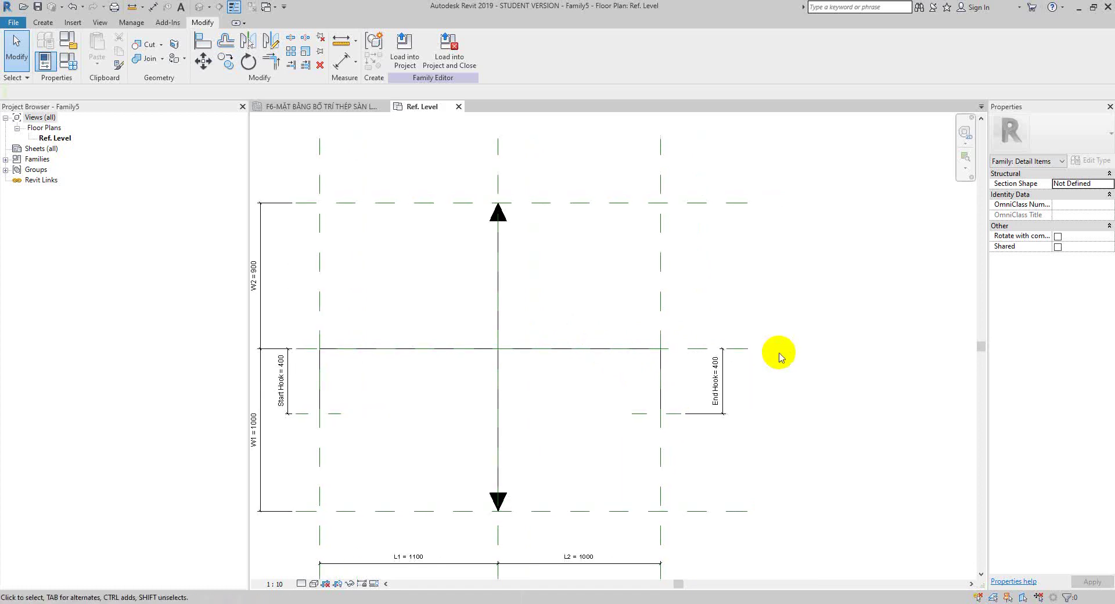
pyautogui.moveTo(561, 402); pyautogui.dragTo(632, 373, button='middle')
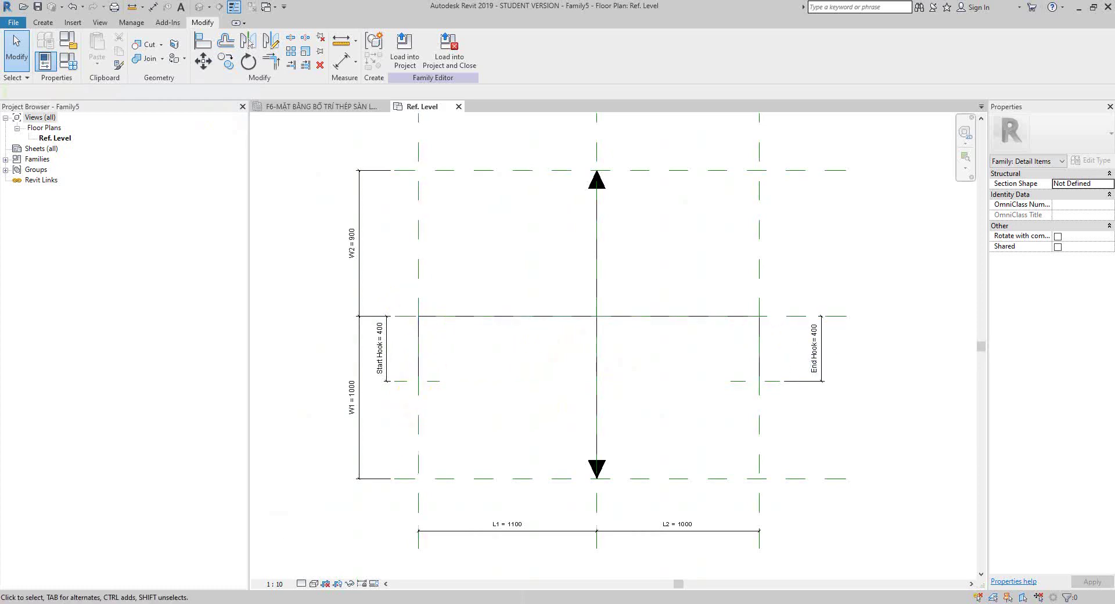
pyautogui.click(304, 603)
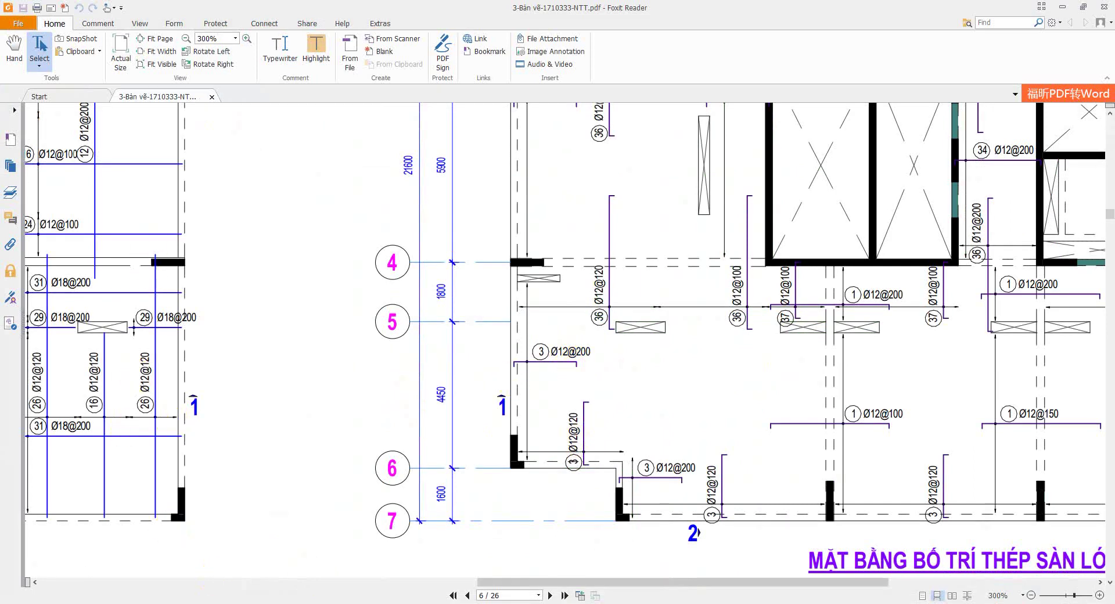
# - Bring the Foxit Reader slab rebar drawing to the front
pyautogui.click(157, 603)
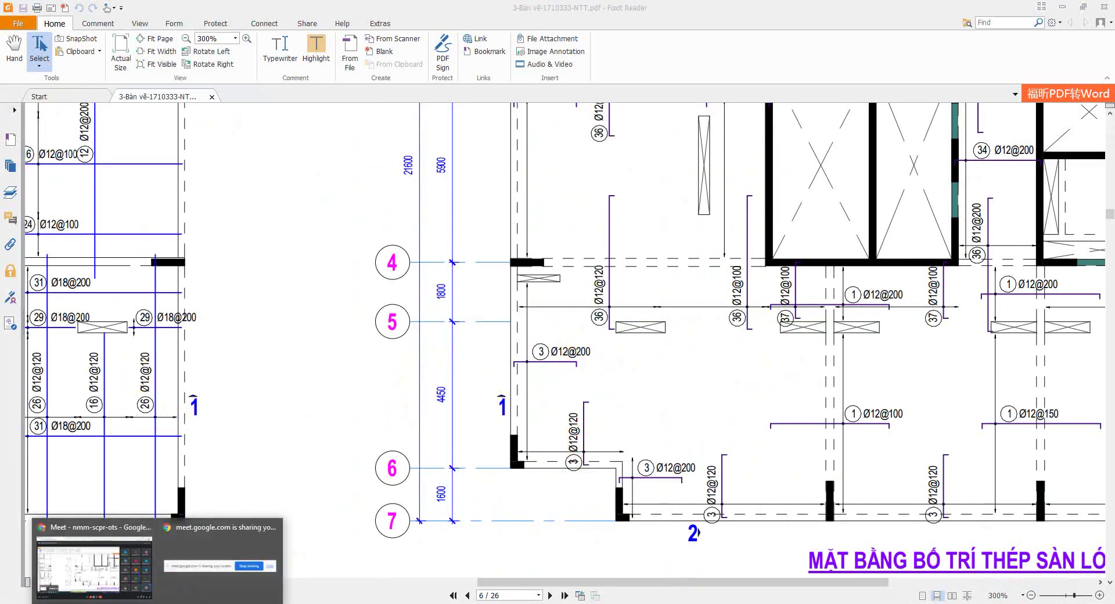
pyautogui.hotkey('alt', 'Tab')
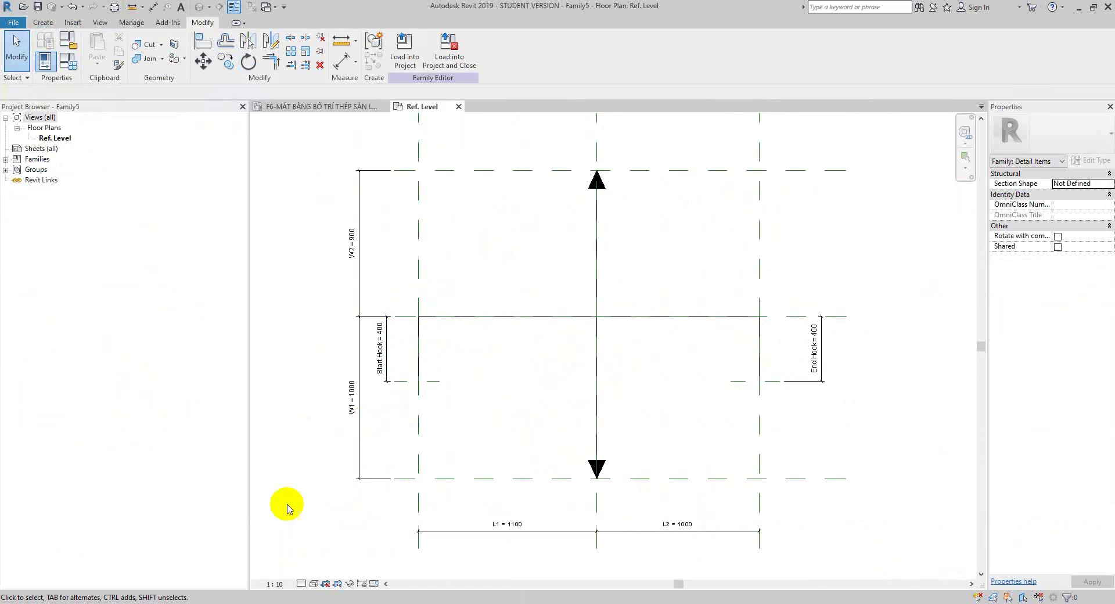
pyautogui.hotkey('alt', 'Tab')
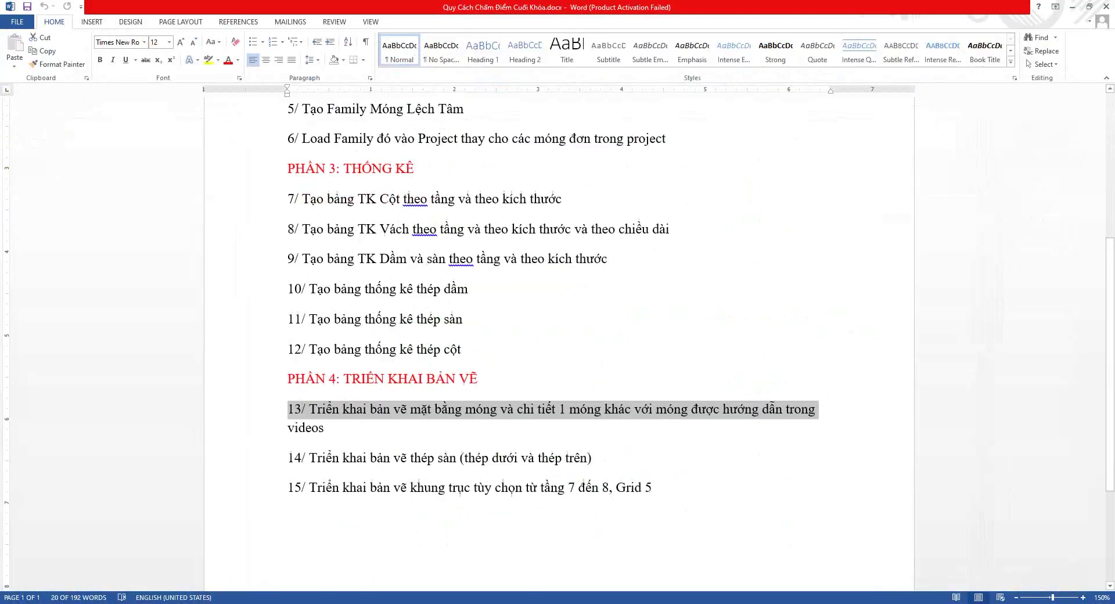
pyautogui.hotkey('alt', 'Tab')
# - Select the '3 Ø12@200' label text, scroll the drawing horizontally, then return to Revit
pyautogui.moveTo(535, 348); pyautogui.dragTo(598, 351)
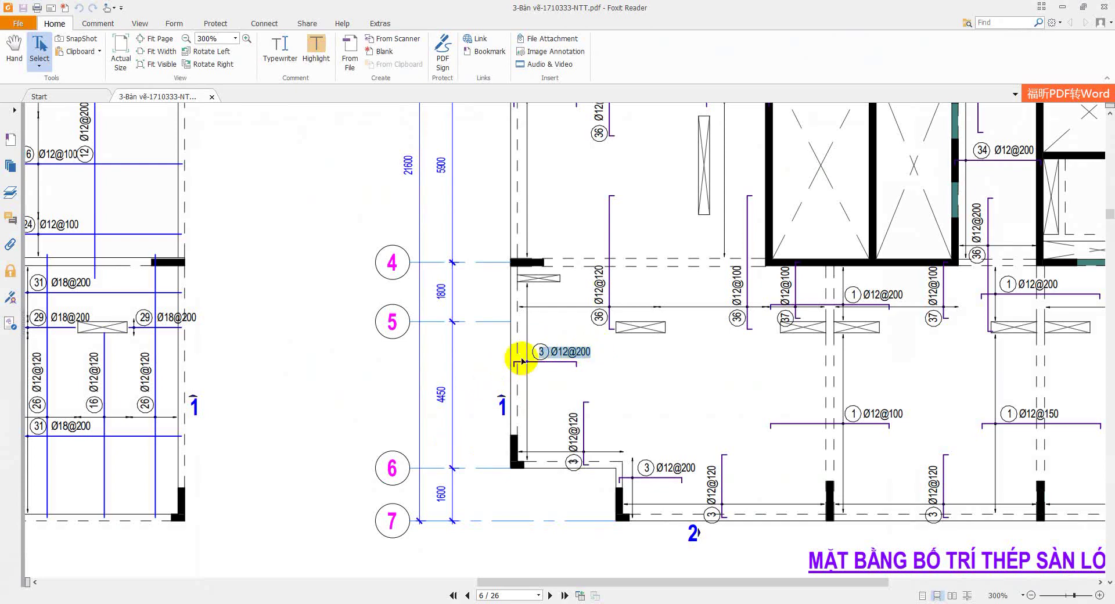
pyautogui.click(541, 352)
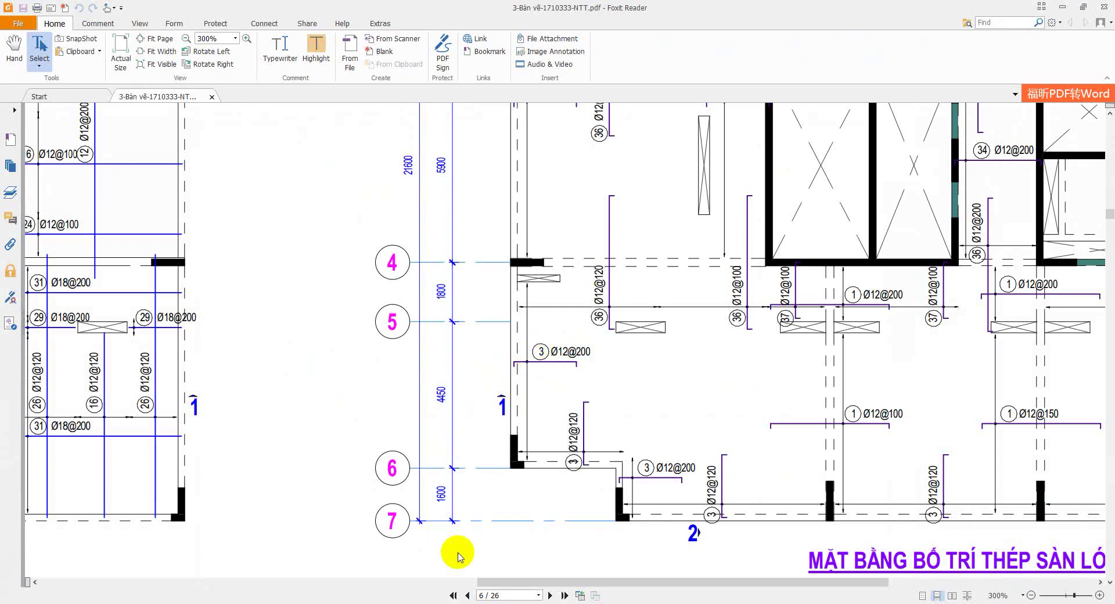
pyautogui.moveTo(495, 581); pyautogui.dragTo(410, 577)
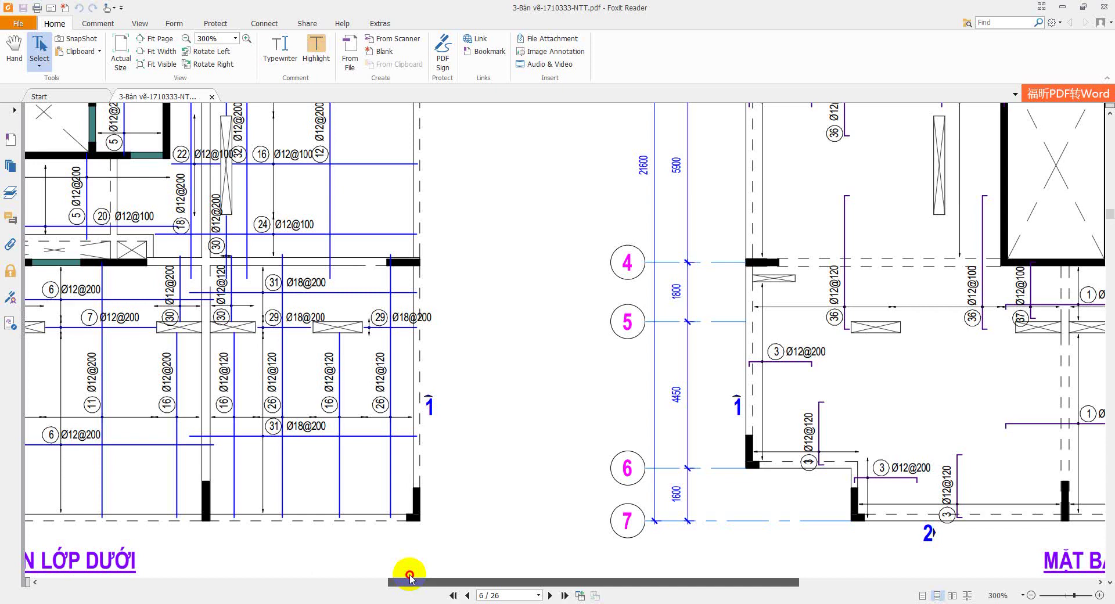
pyautogui.moveTo(409, 577); pyautogui.dragTo(511, 577)
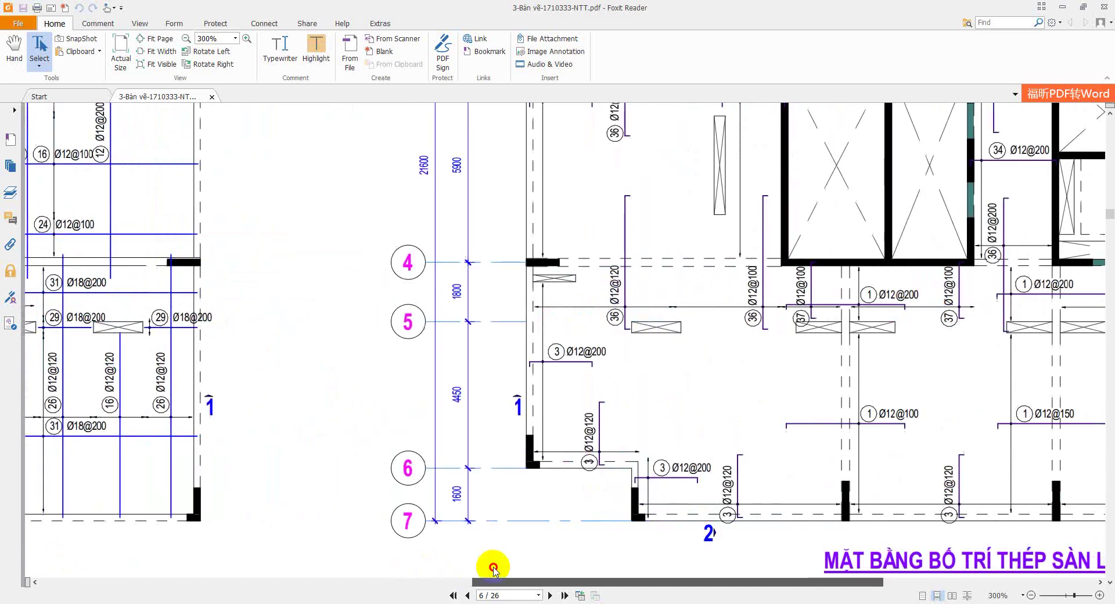
pyautogui.moveTo(500, 352); pyautogui.dragTo(580, 346)
pyautogui.moveTo(502, 351); pyautogui.dragTo(563, 350)
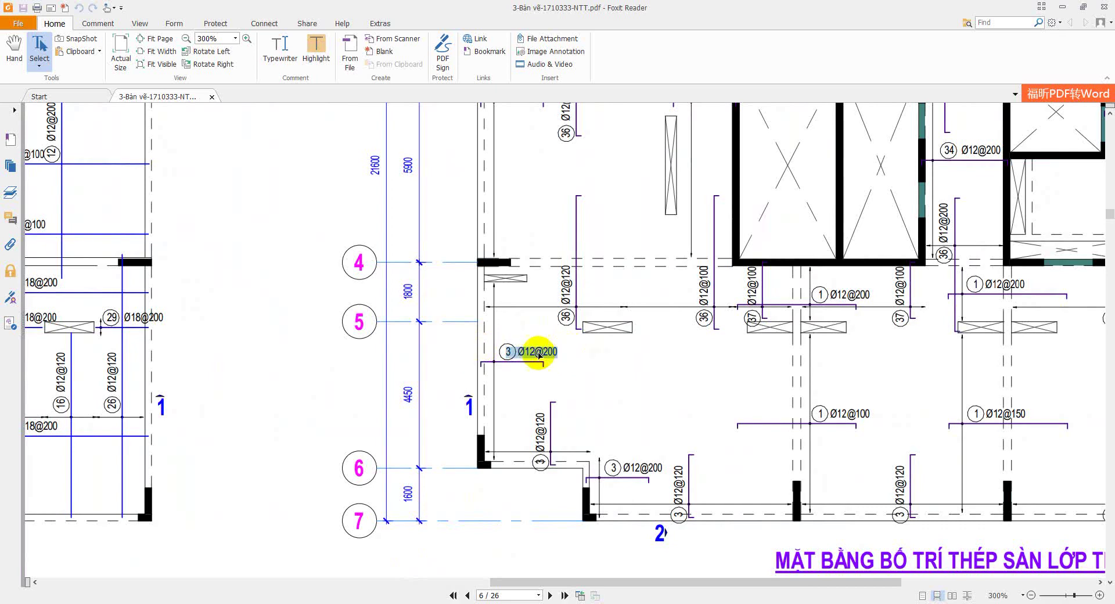
pyautogui.click(438, 380)
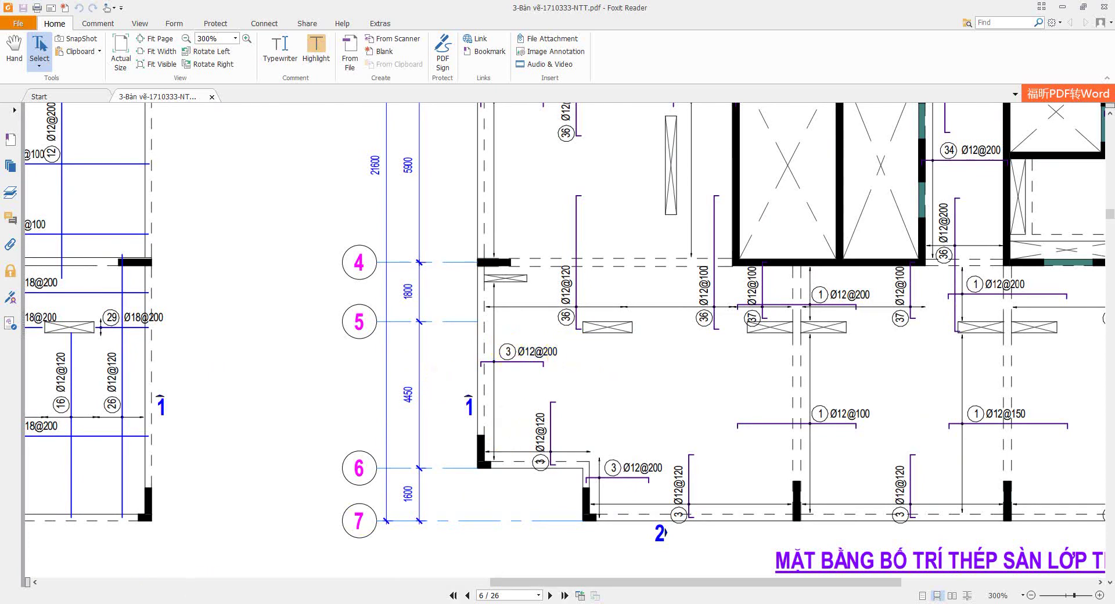
pyautogui.moveTo(503, 347); pyautogui.dragTo(554, 351)
pyautogui.click(186, 555)
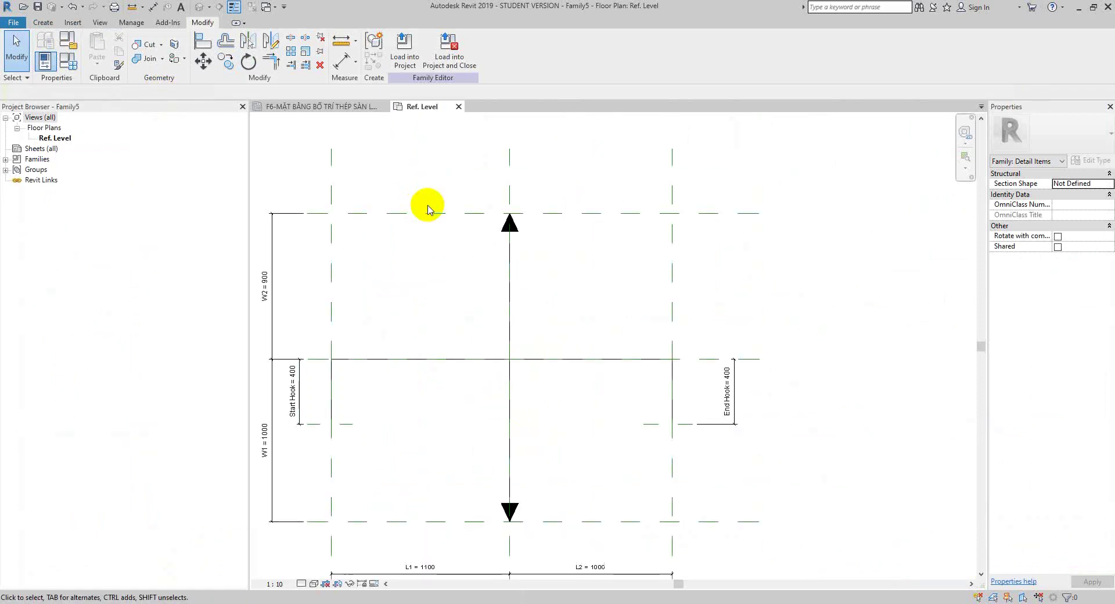
pyautogui.click(331, 107)
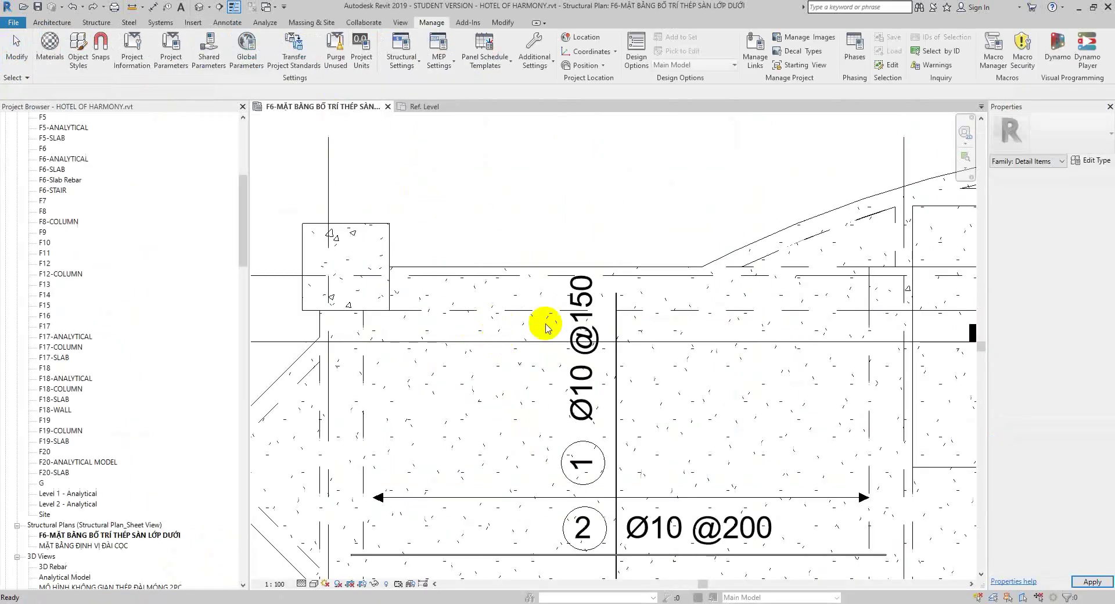
pyautogui.click(575, 315)
pyautogui.click(578, 290)
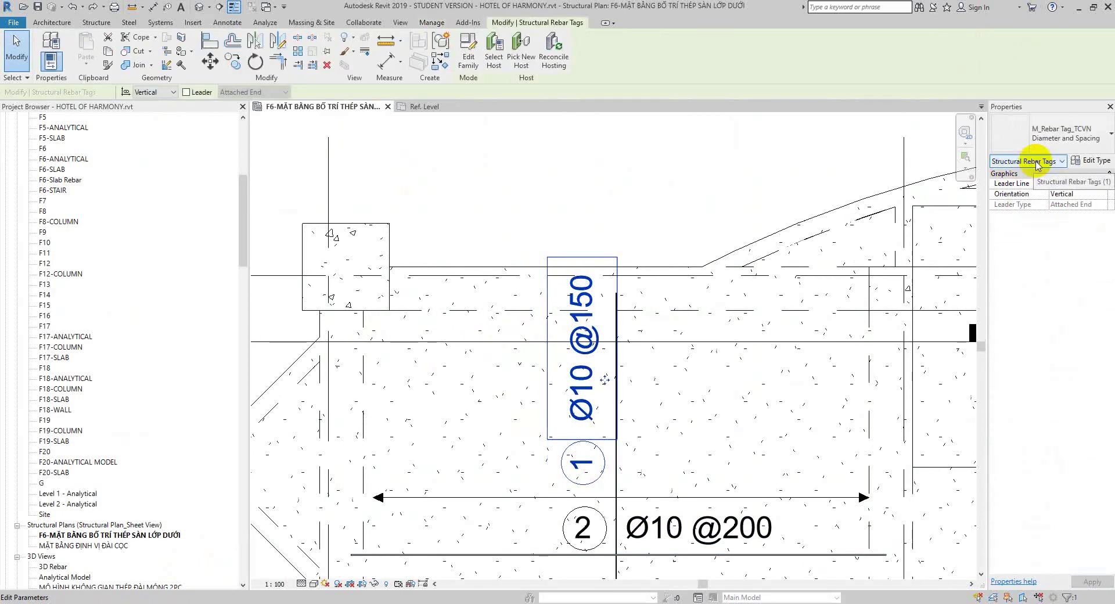
pyautogui.click(427, 107)
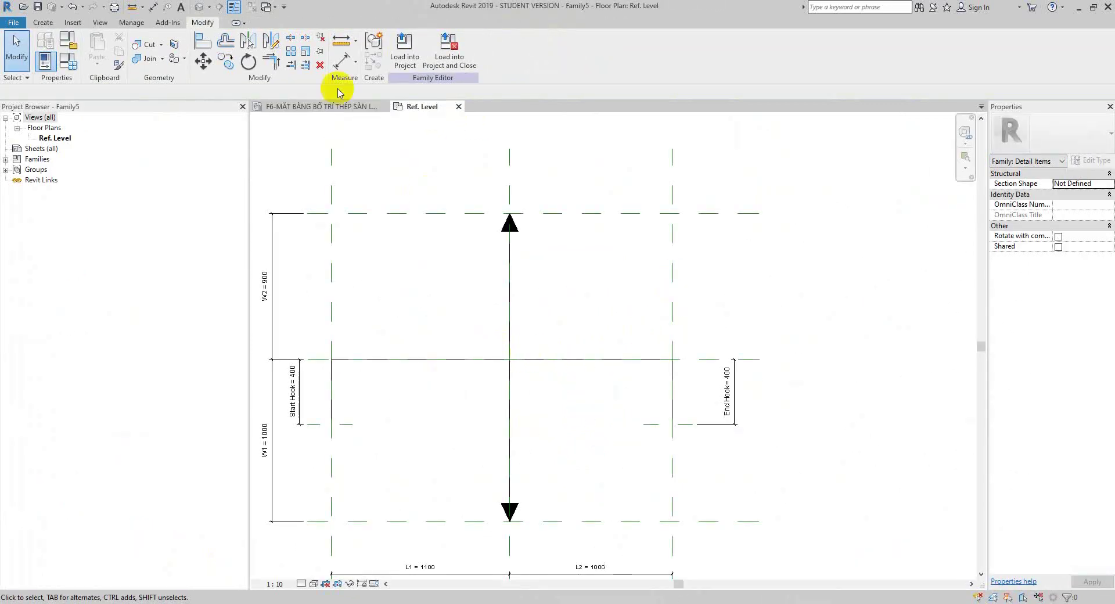
pyautogui.click(329, 107)
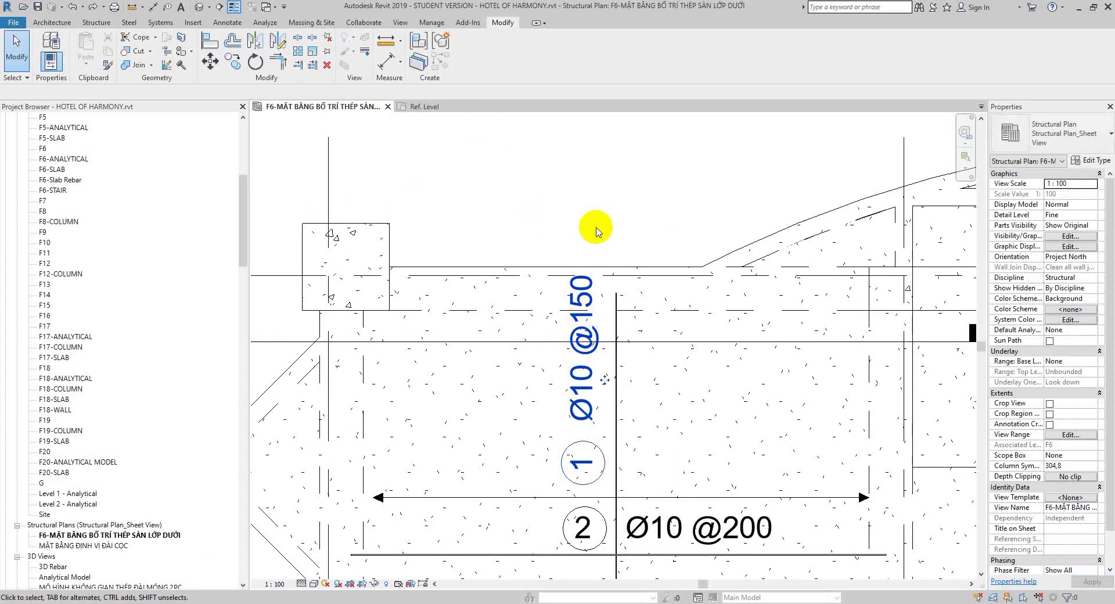
pyautogui.click(588, 285)
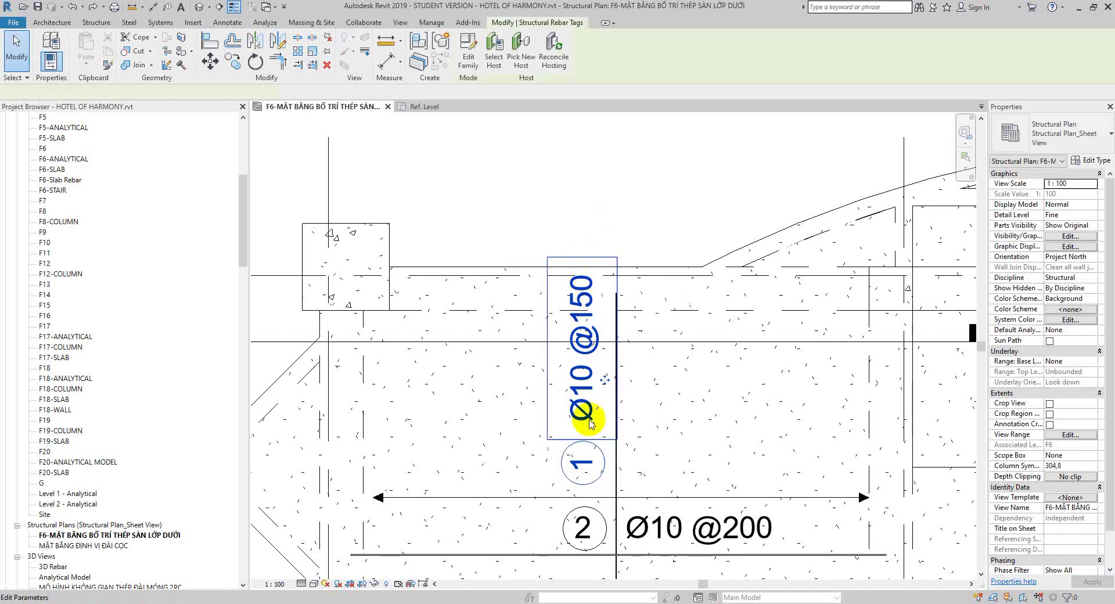